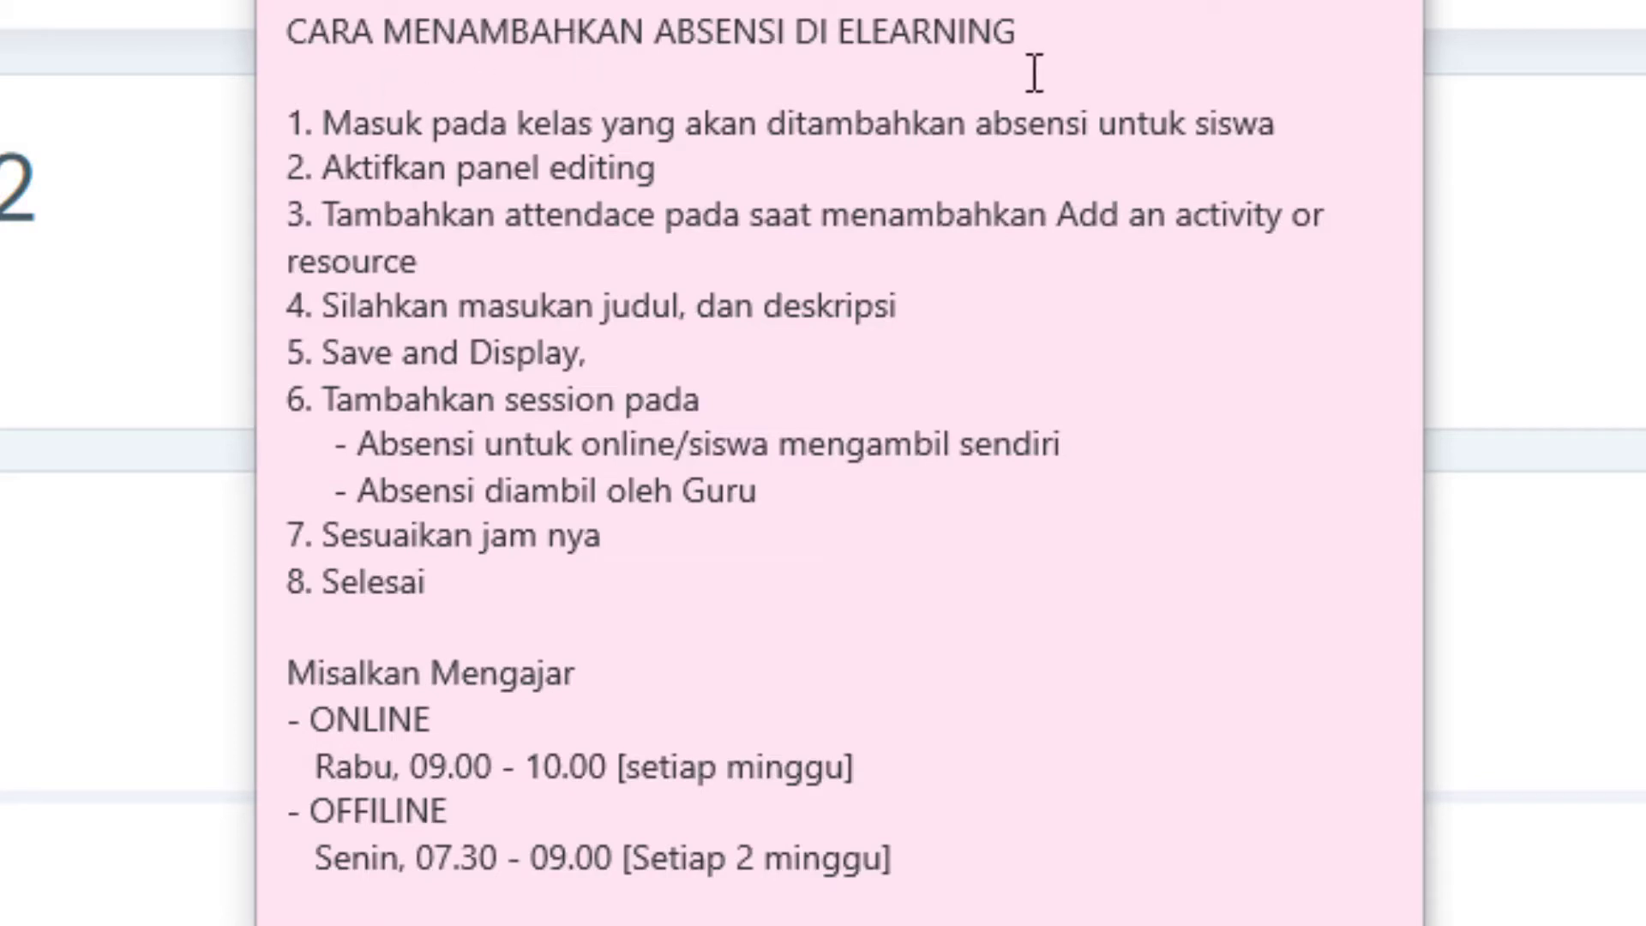
# - Read the sticky note's steps for adding attendance in e-learning and its example online and offline teaching schedule
pyautogui.click(326, 721)
pyautogui.moveTo(314, 810); pyautogui.dragTo(459, 810)
pyautogui.click(461, 815)
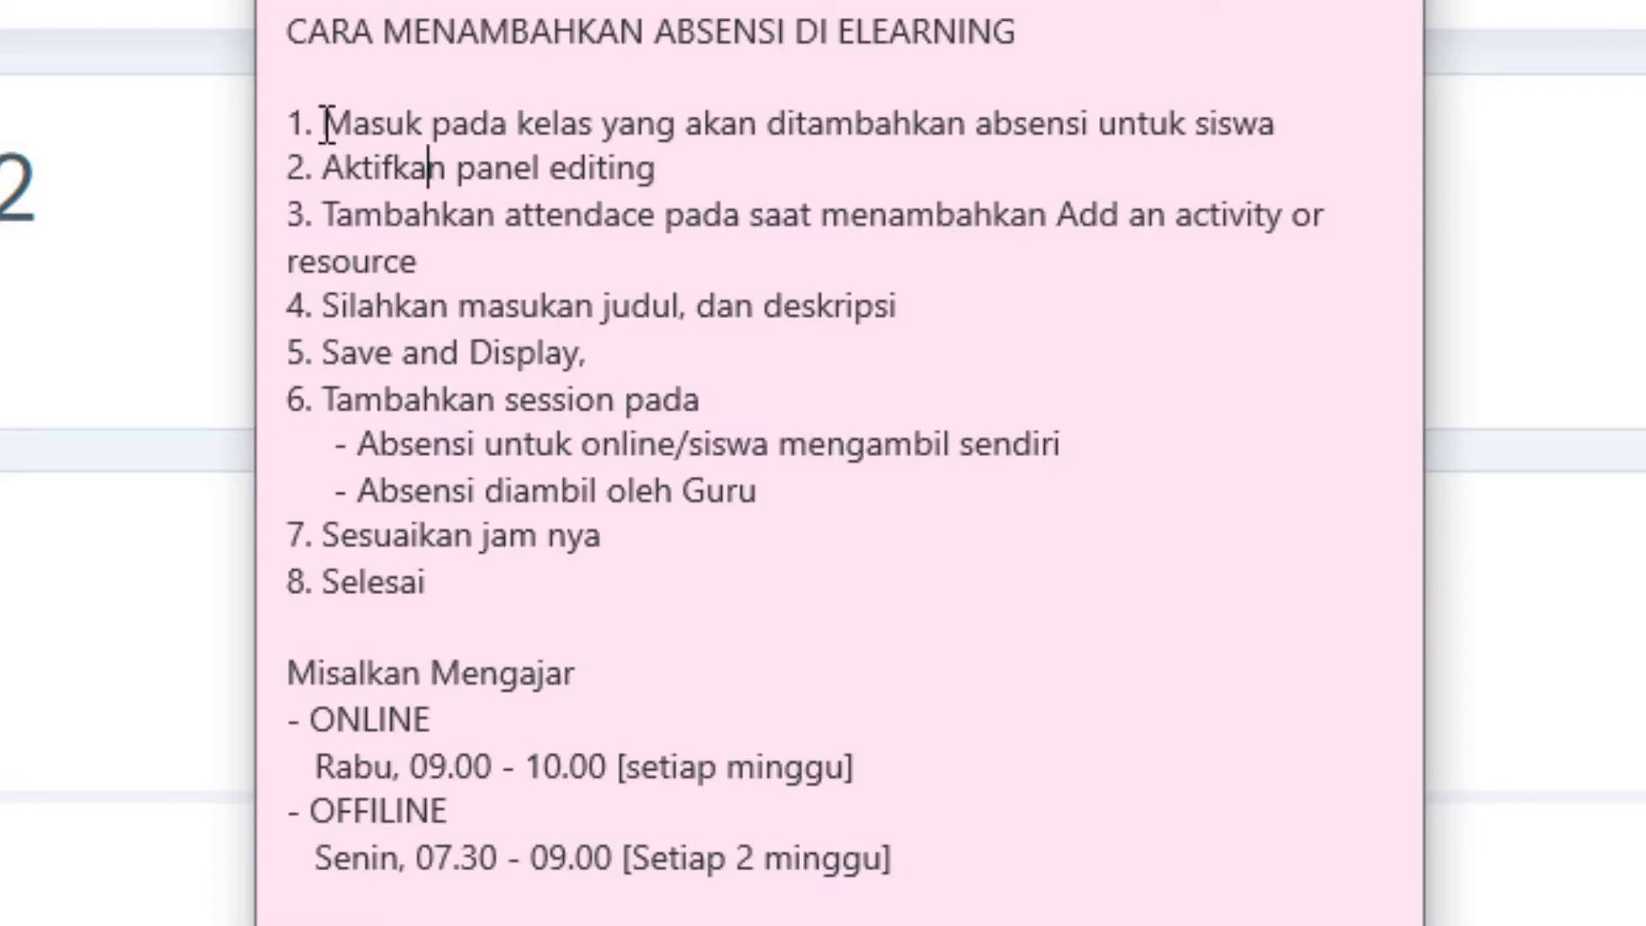
pyautogui.moveTo(324, 123); pyautogui.dragTo(1282, 124)
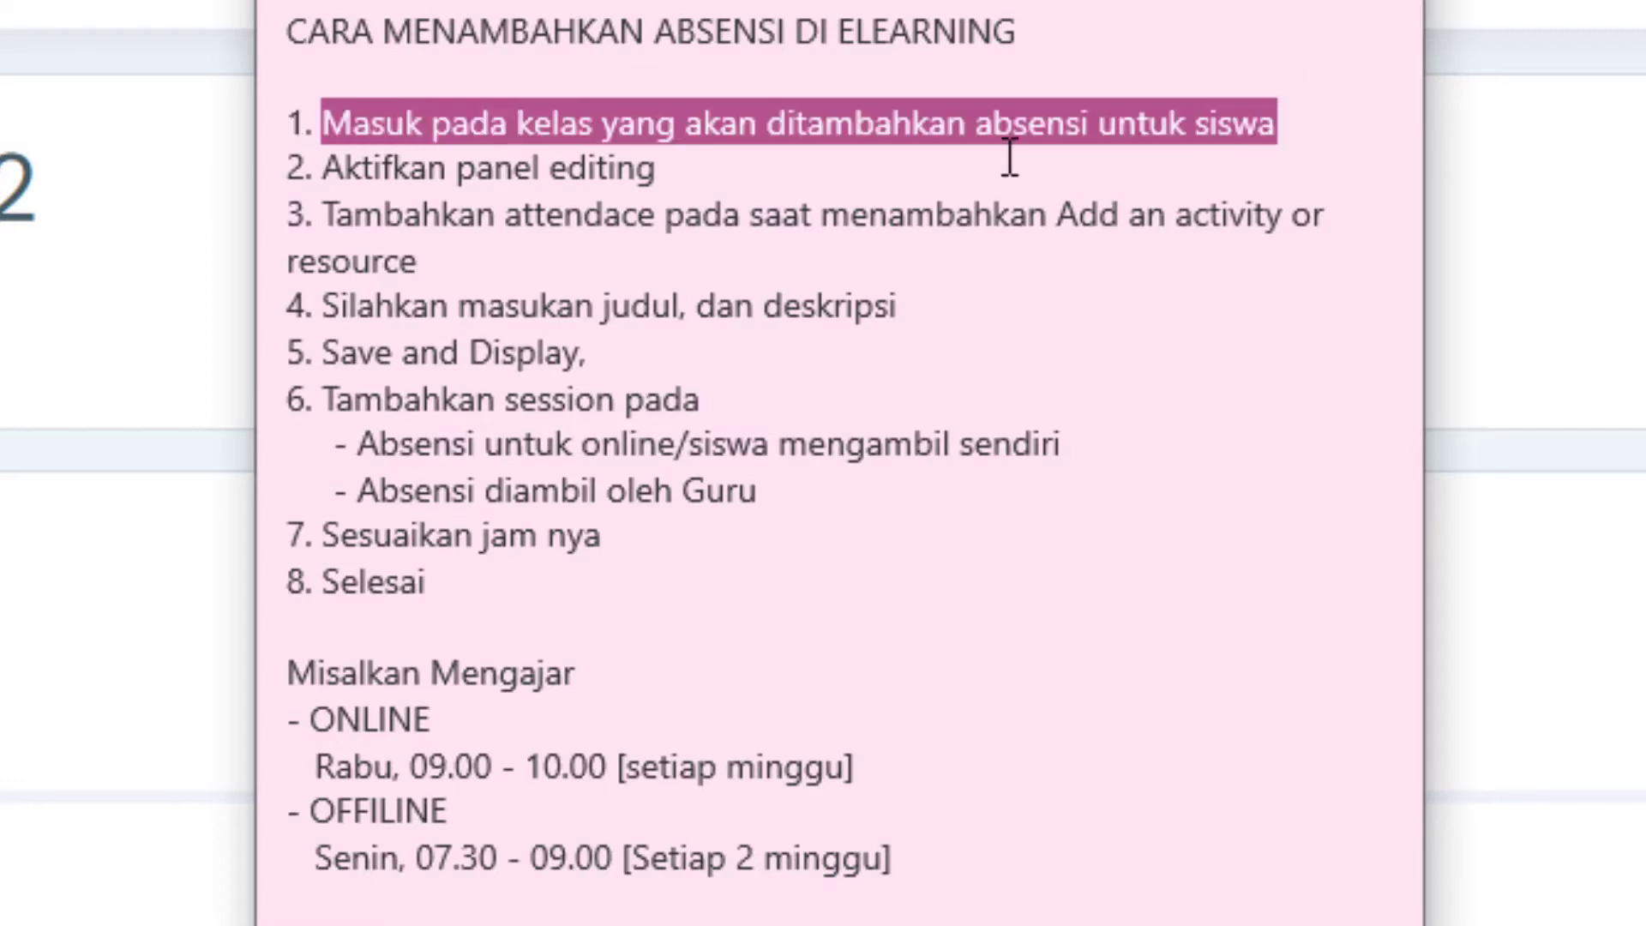
pyautogui.moveTo(657, 168); pyautogui.dragTo(686, 224)
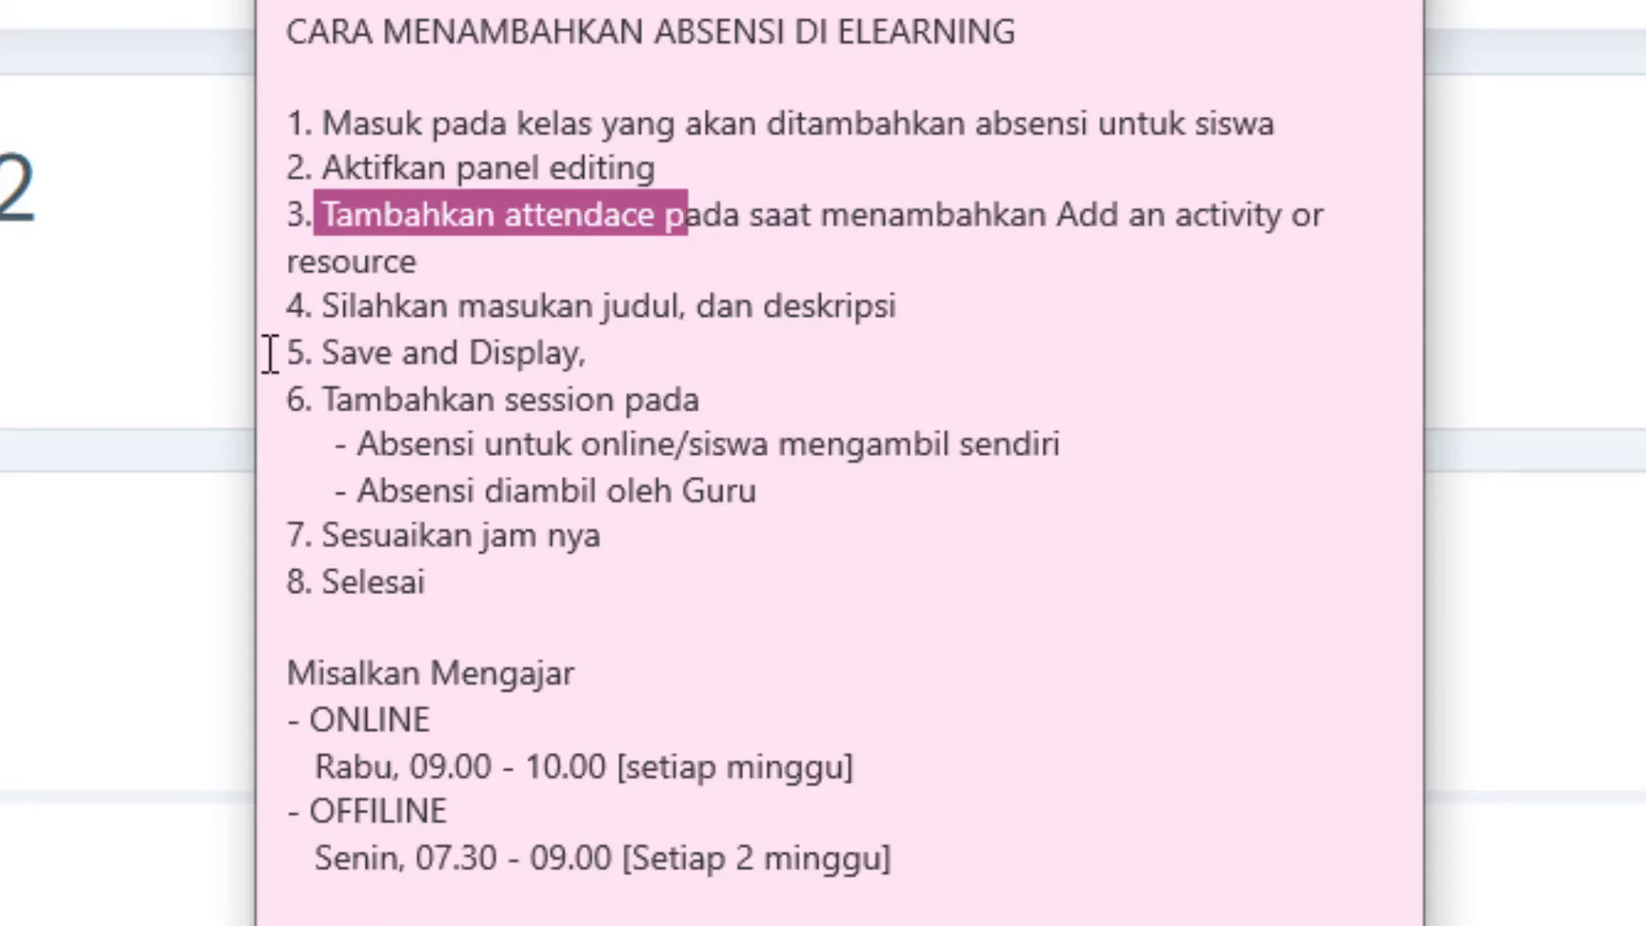
pyautogui.moveTo(355, 306); pyautogui.dragTo(915, 304)
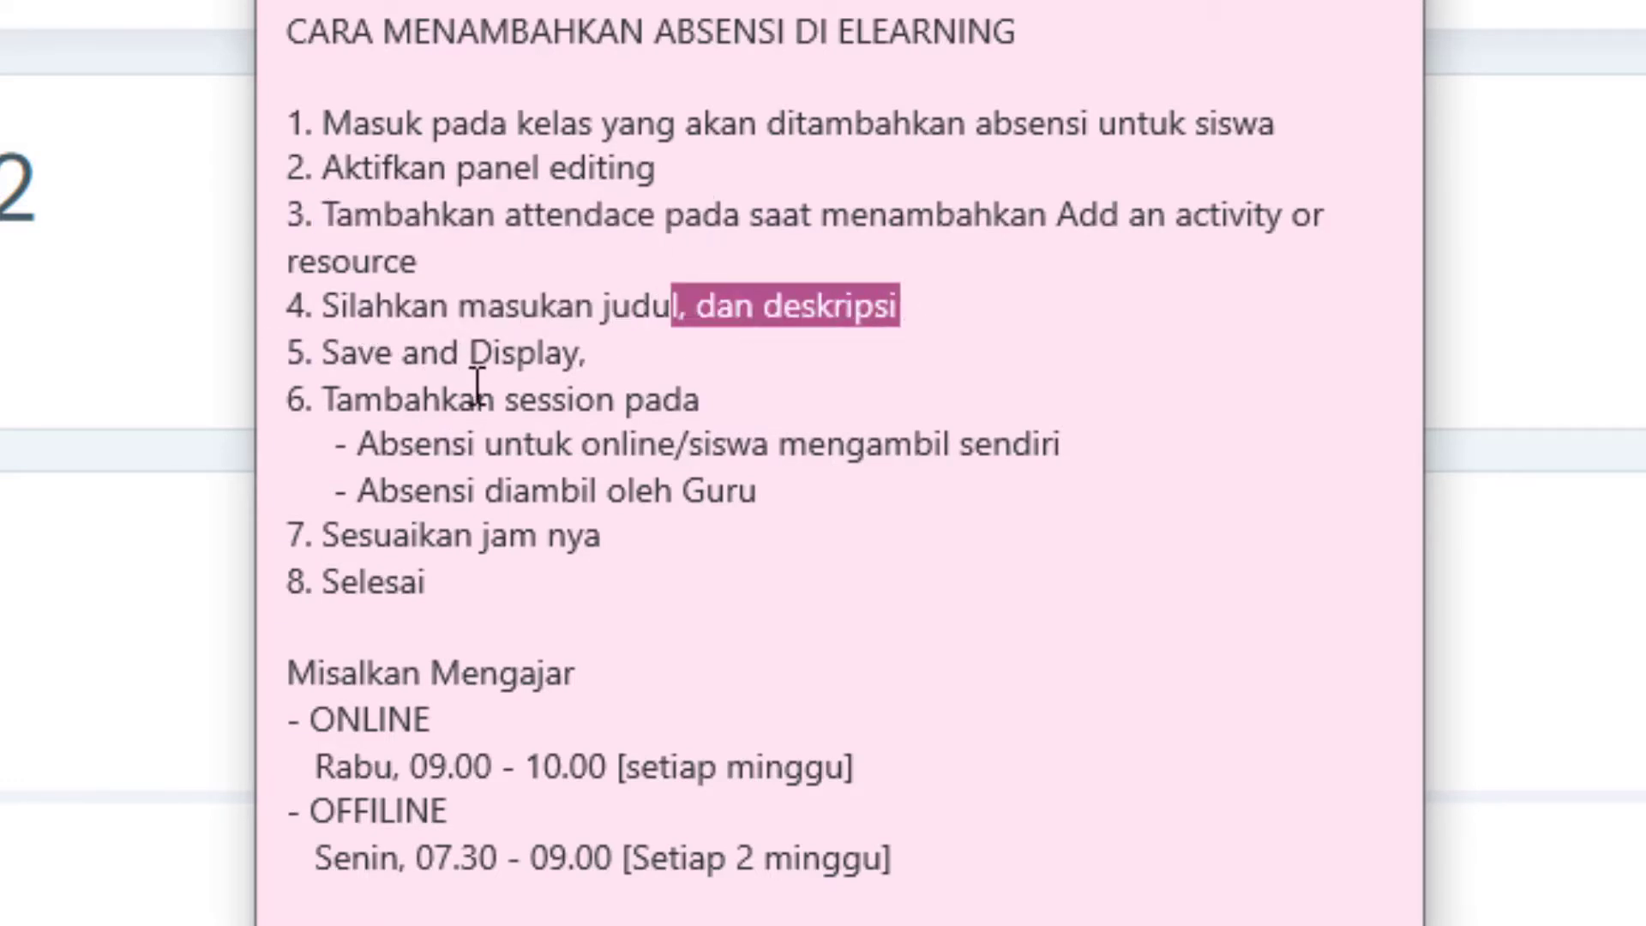
pyautogui.moveTo(432, 444); pyautogui.dragTo(1049, 426)
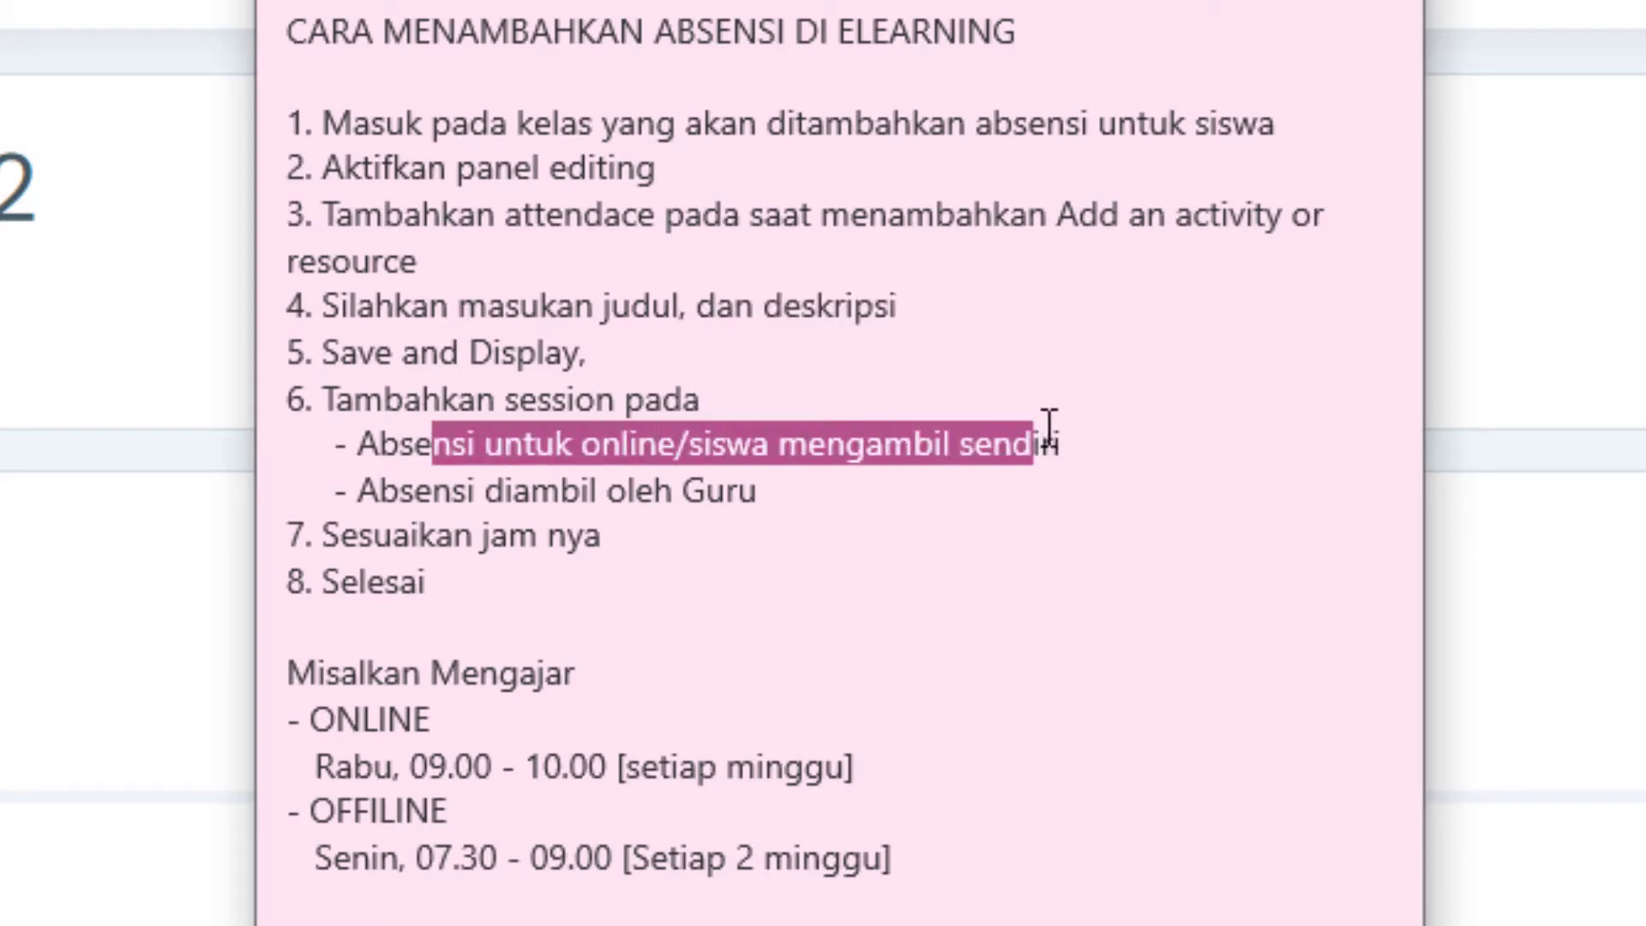
pyautogui.click(1117, 428)
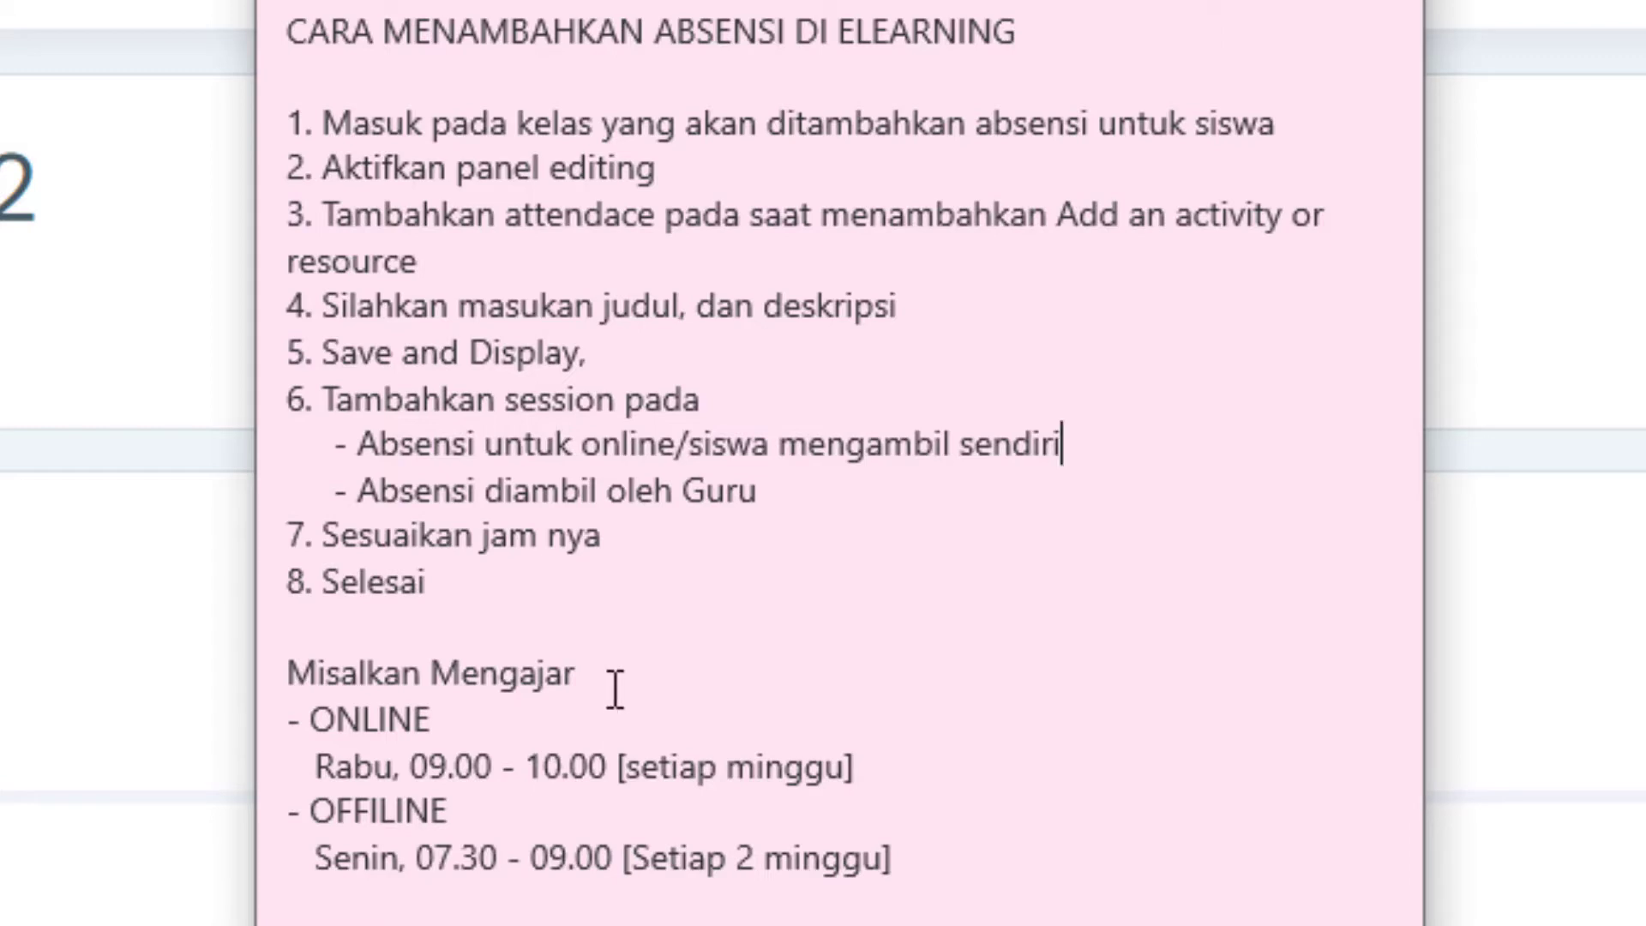
pyautogui.moveTo(433, 487); pyautogui.dragTo(1015, 502)
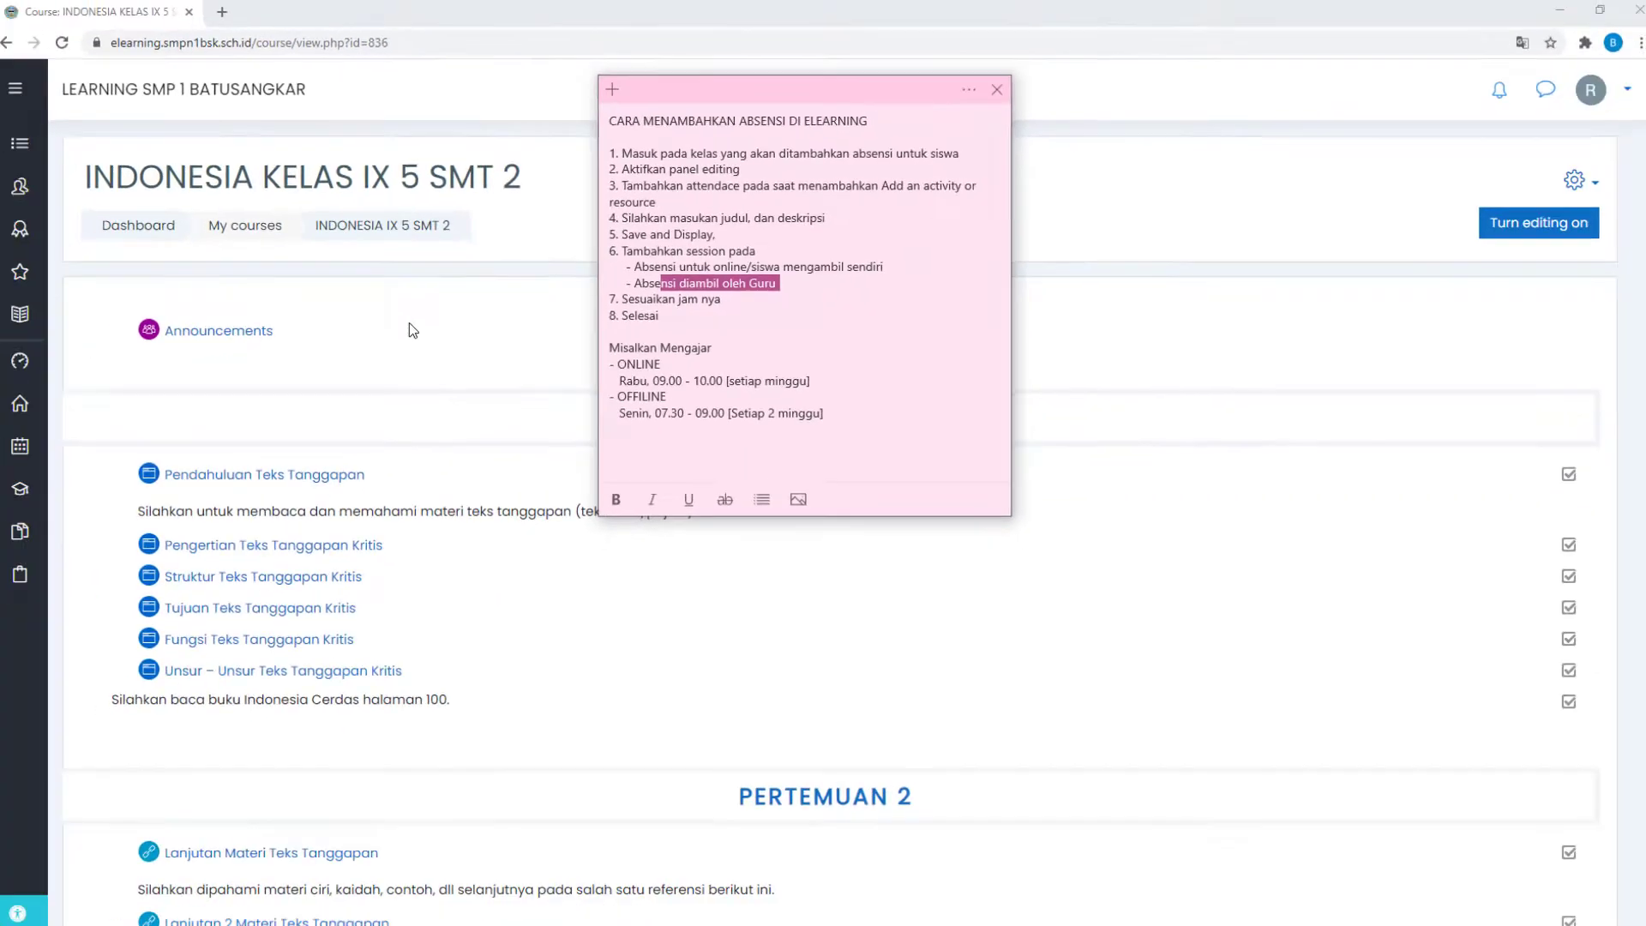
# - Switch to the INDONESIA KELAS IX 5 SMT 2 course page in the browser and turn editing on
pyautogui.click(409, 328)
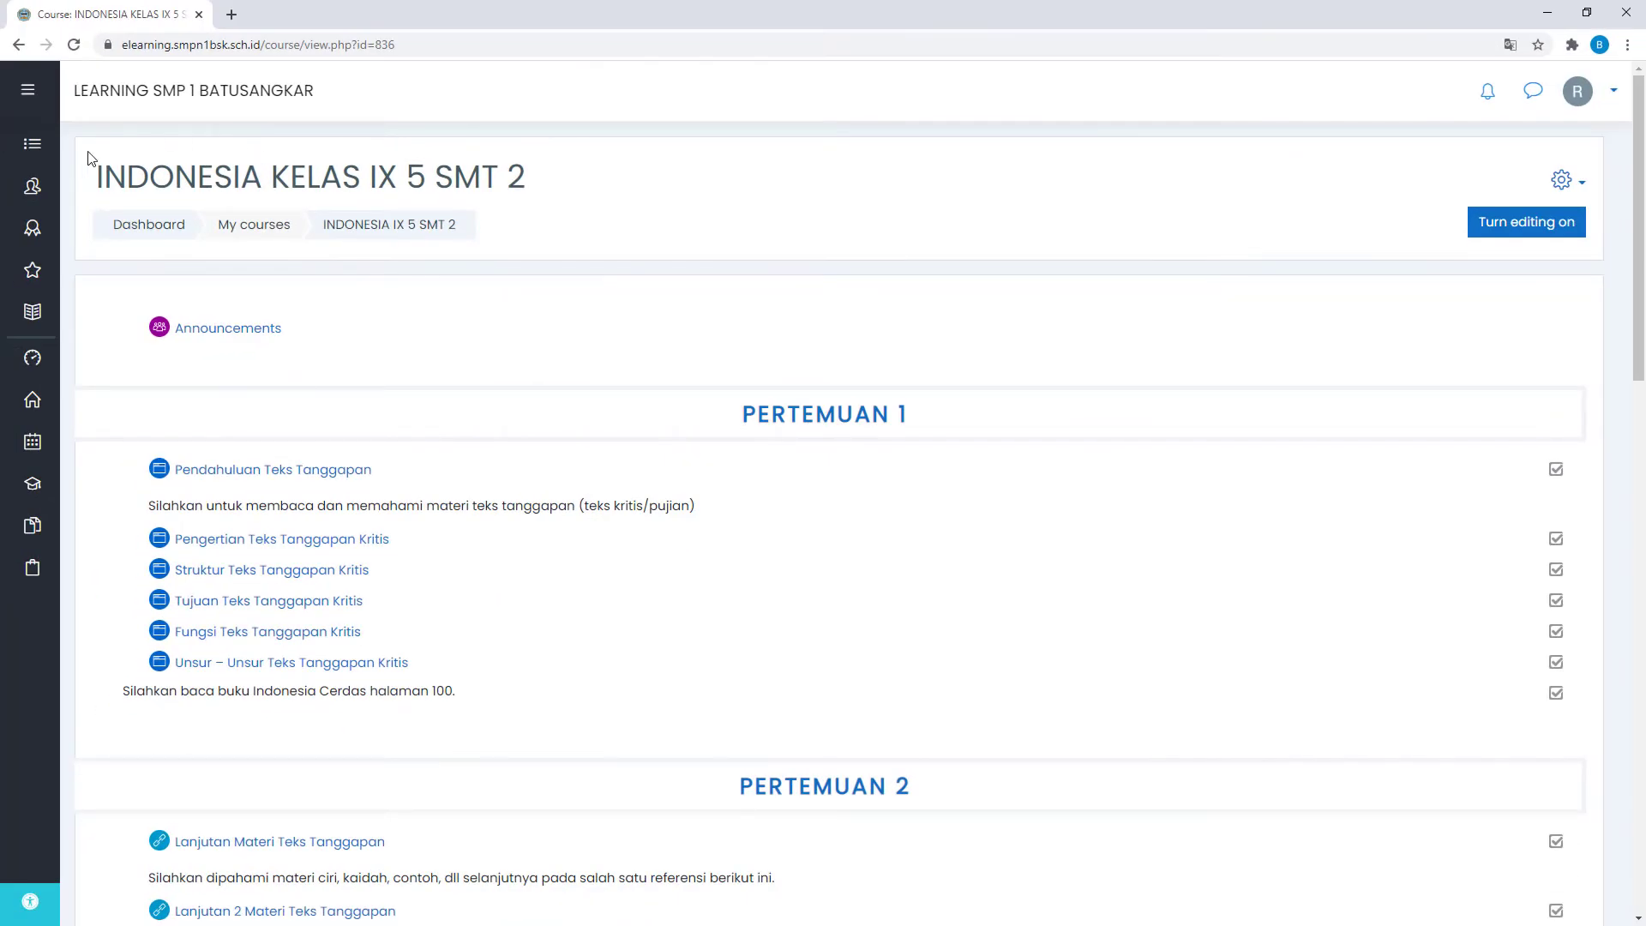
pyautogui.moveTo(358, 178); pyautogui.dragTo(541, 183)
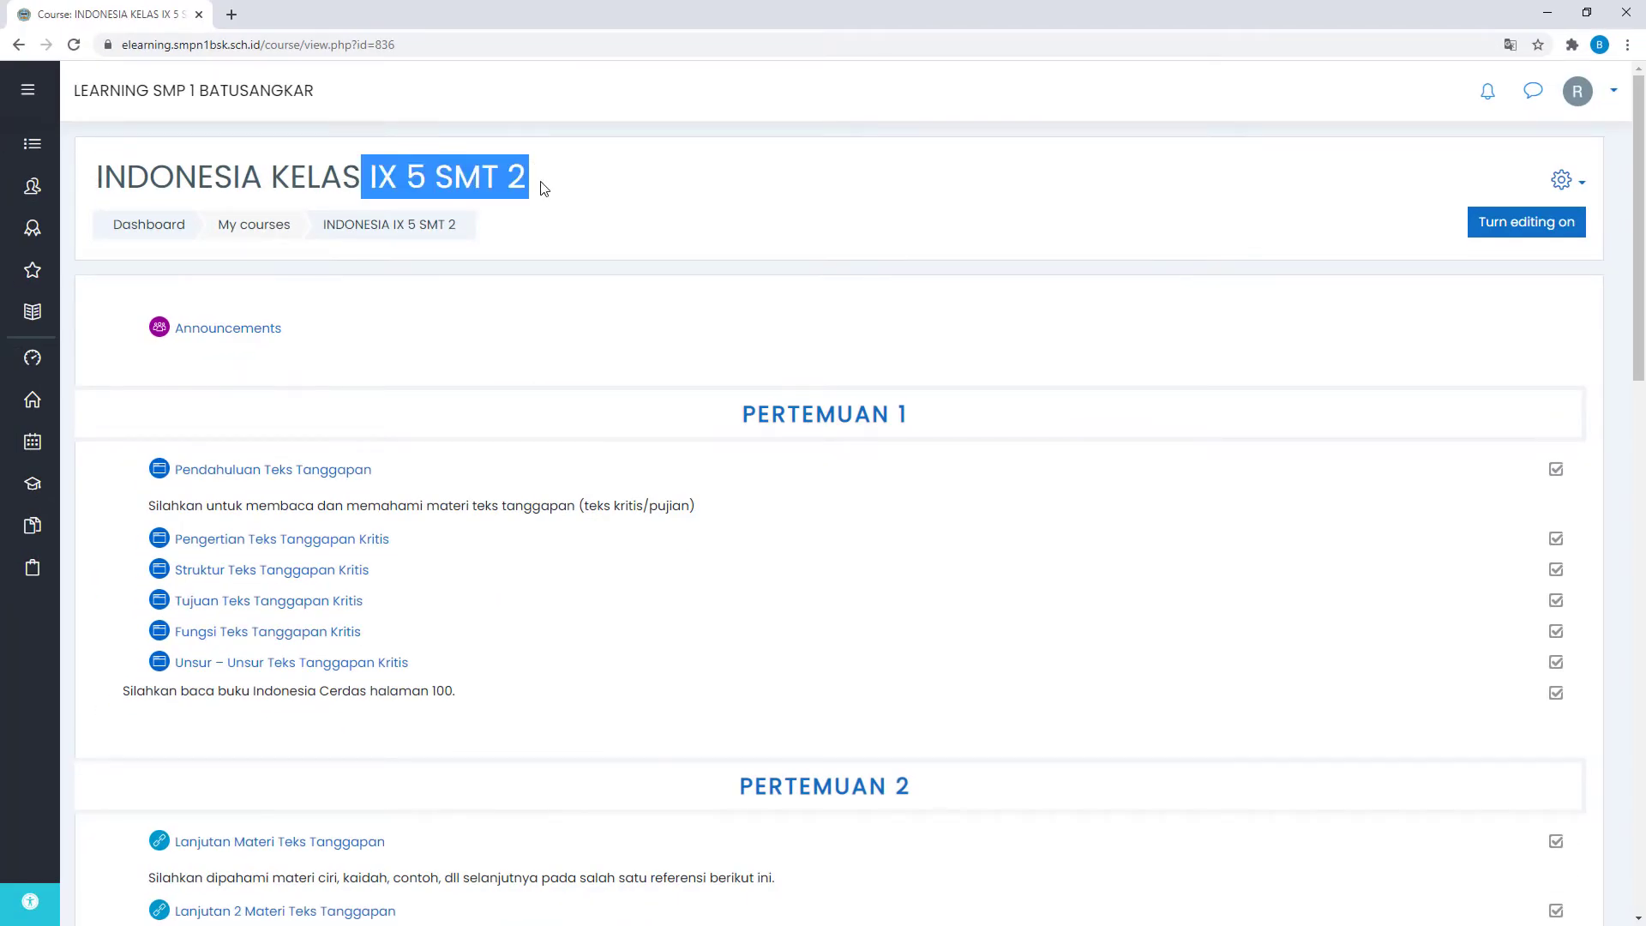
pyautogui.click(582, 188)
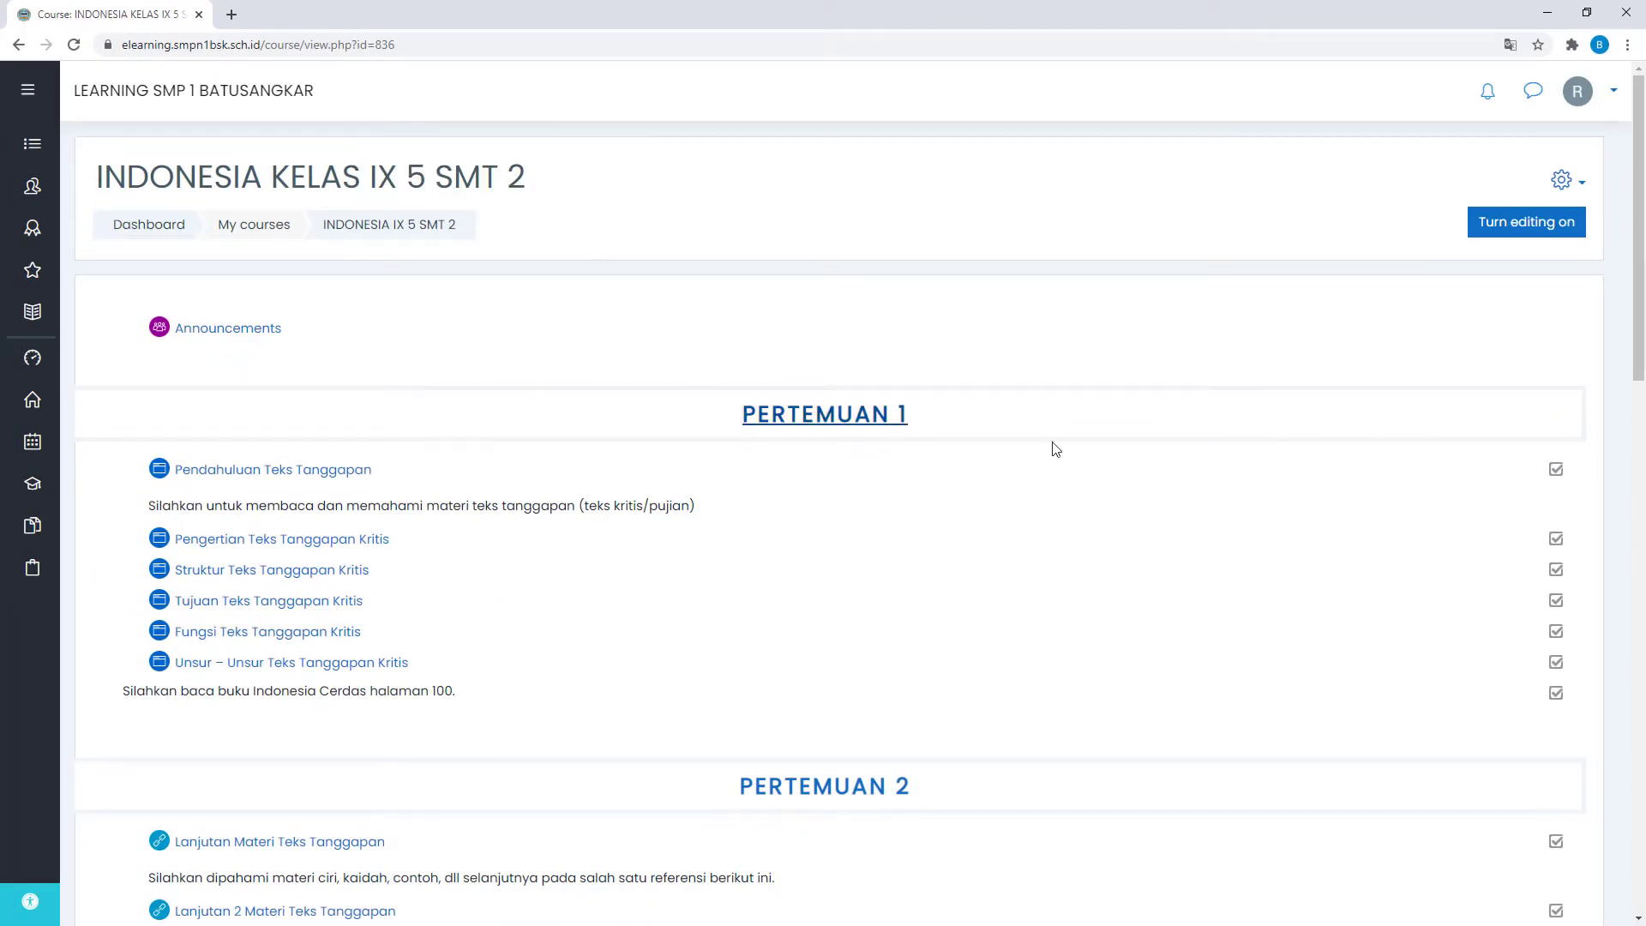
pyautogui.click(1532, 238)
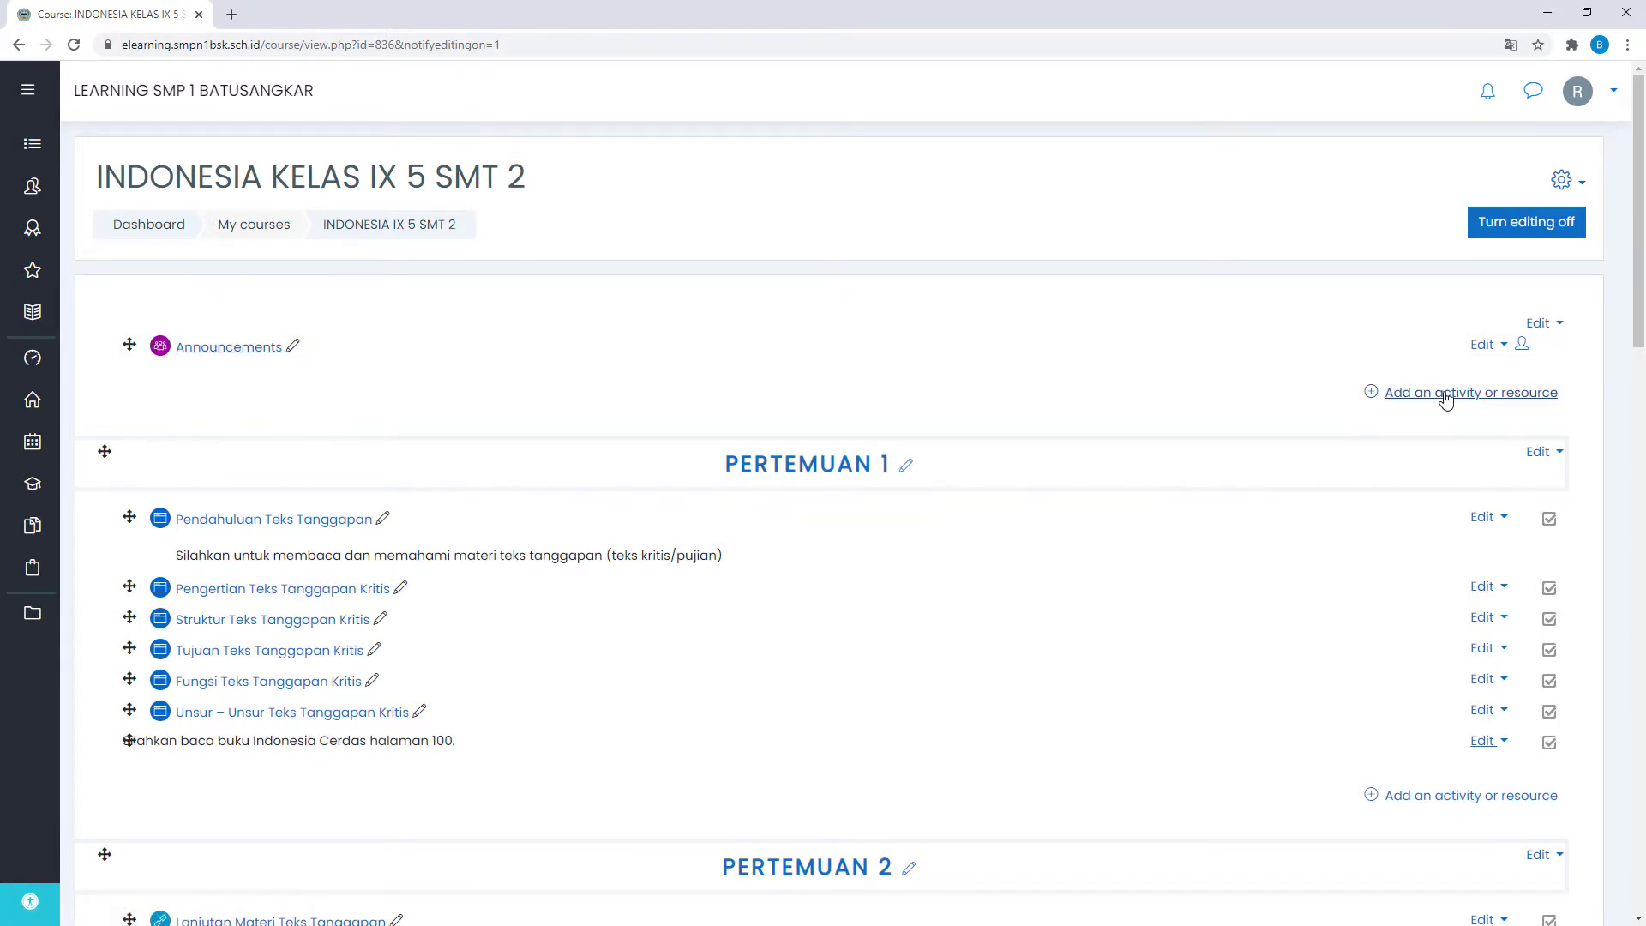
# - Add an Attendance activity to the section containing Announcements and name it "ABSENSI SEMESTER GENAP"
pyautogui.click(1447, 396)
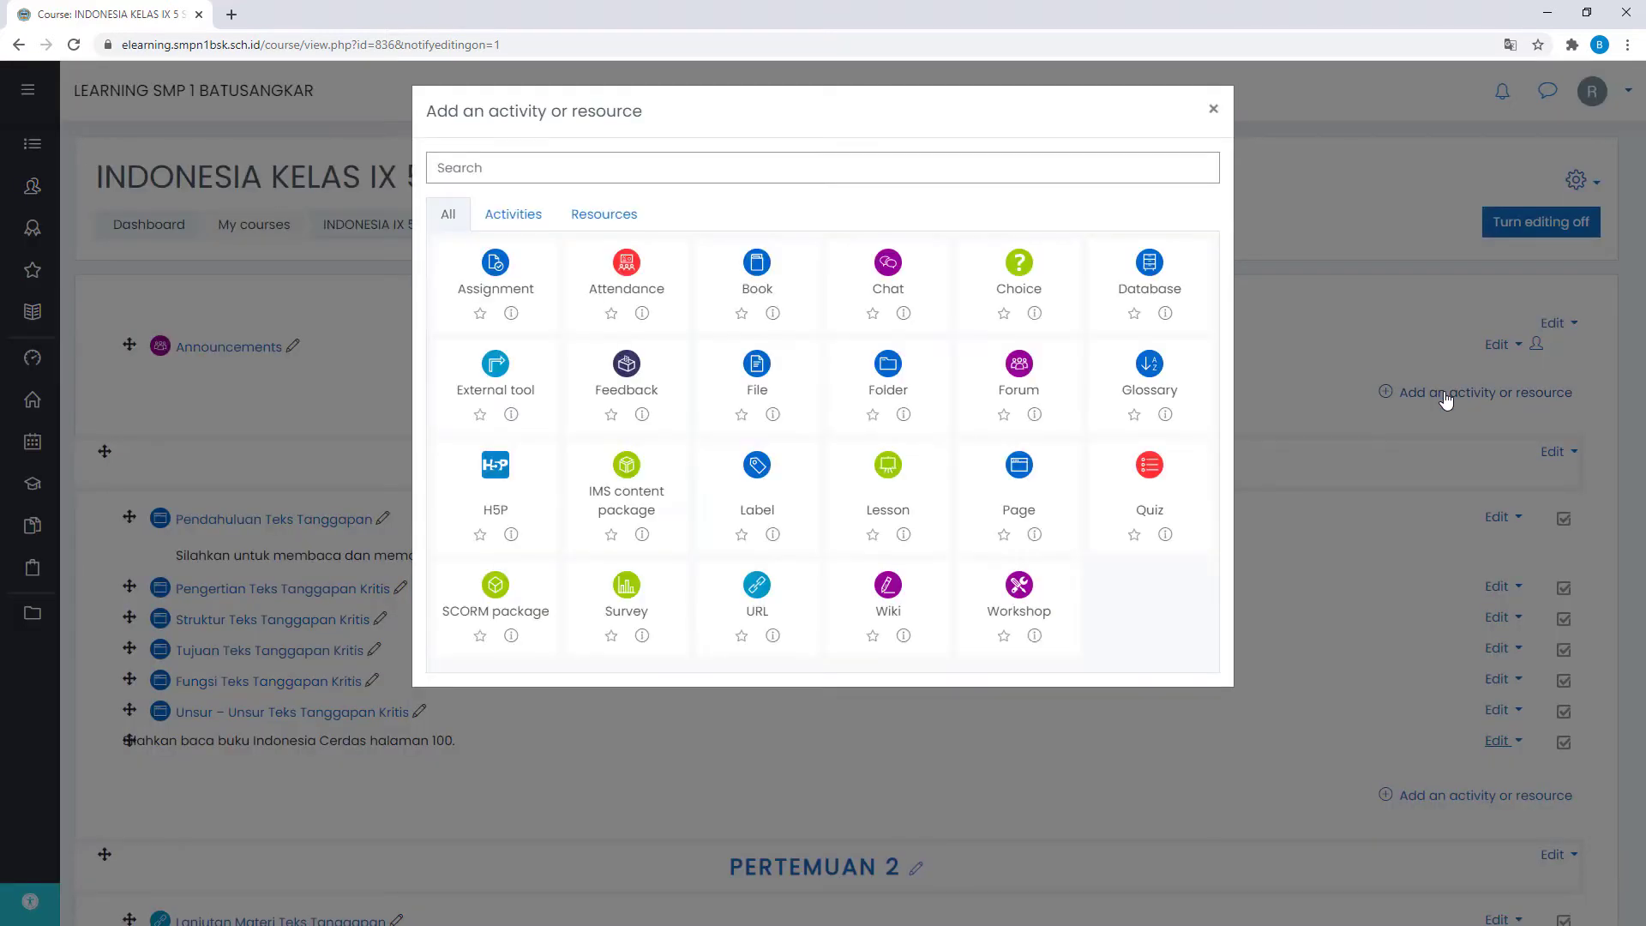
pyautogui.click(640, 271)
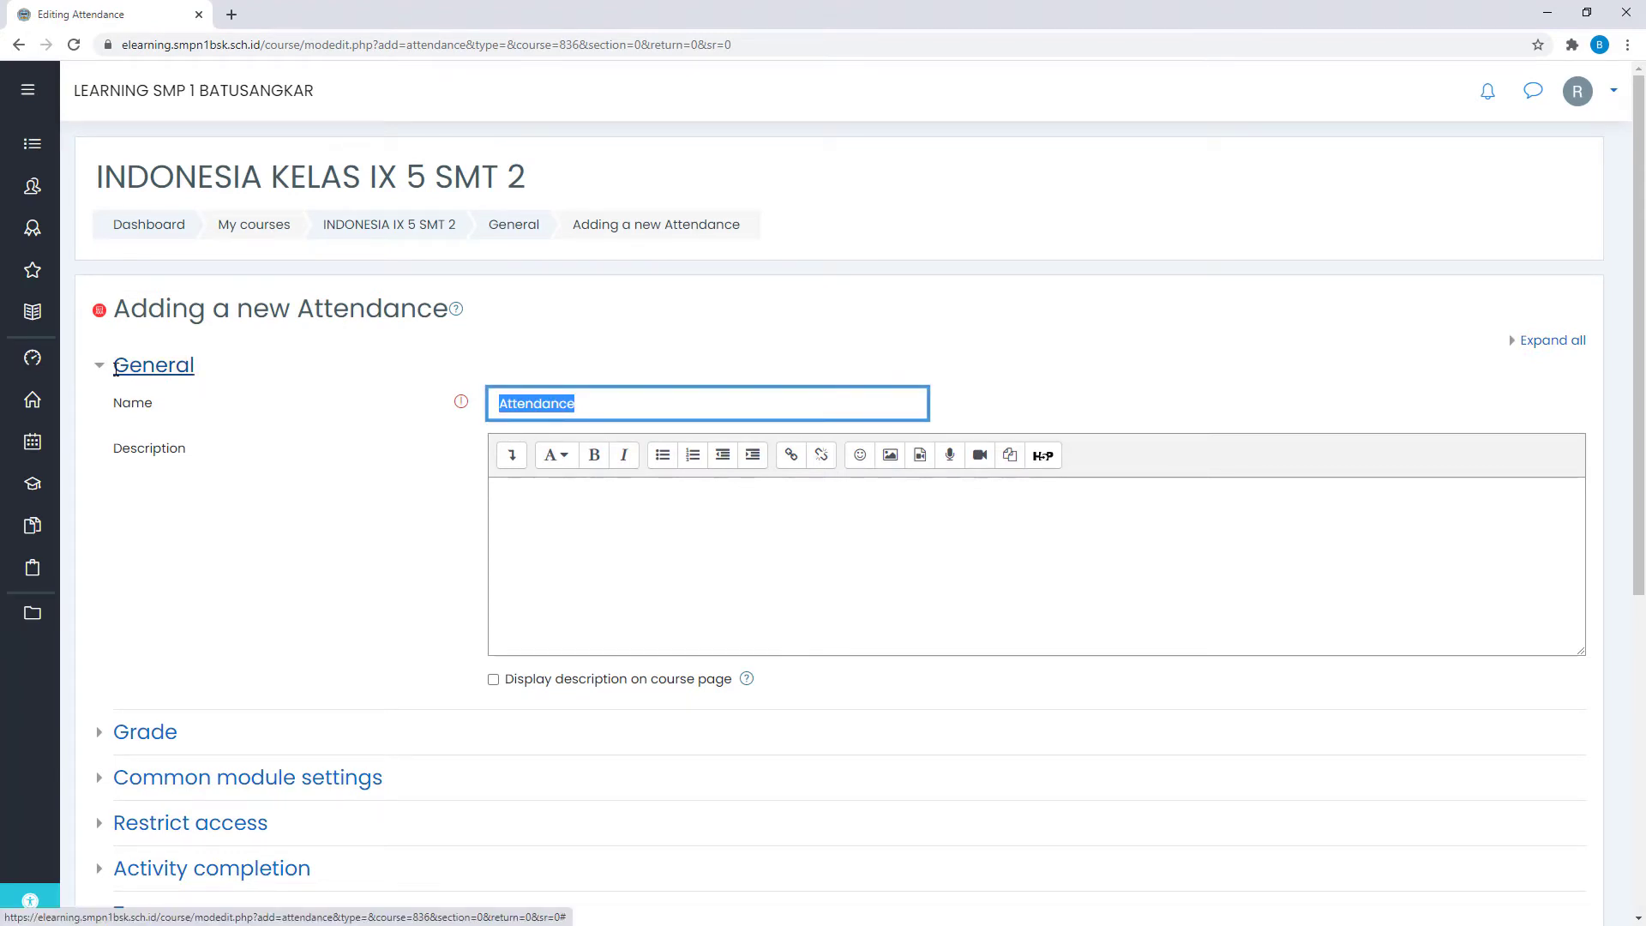
pyautogui.write('SBS')
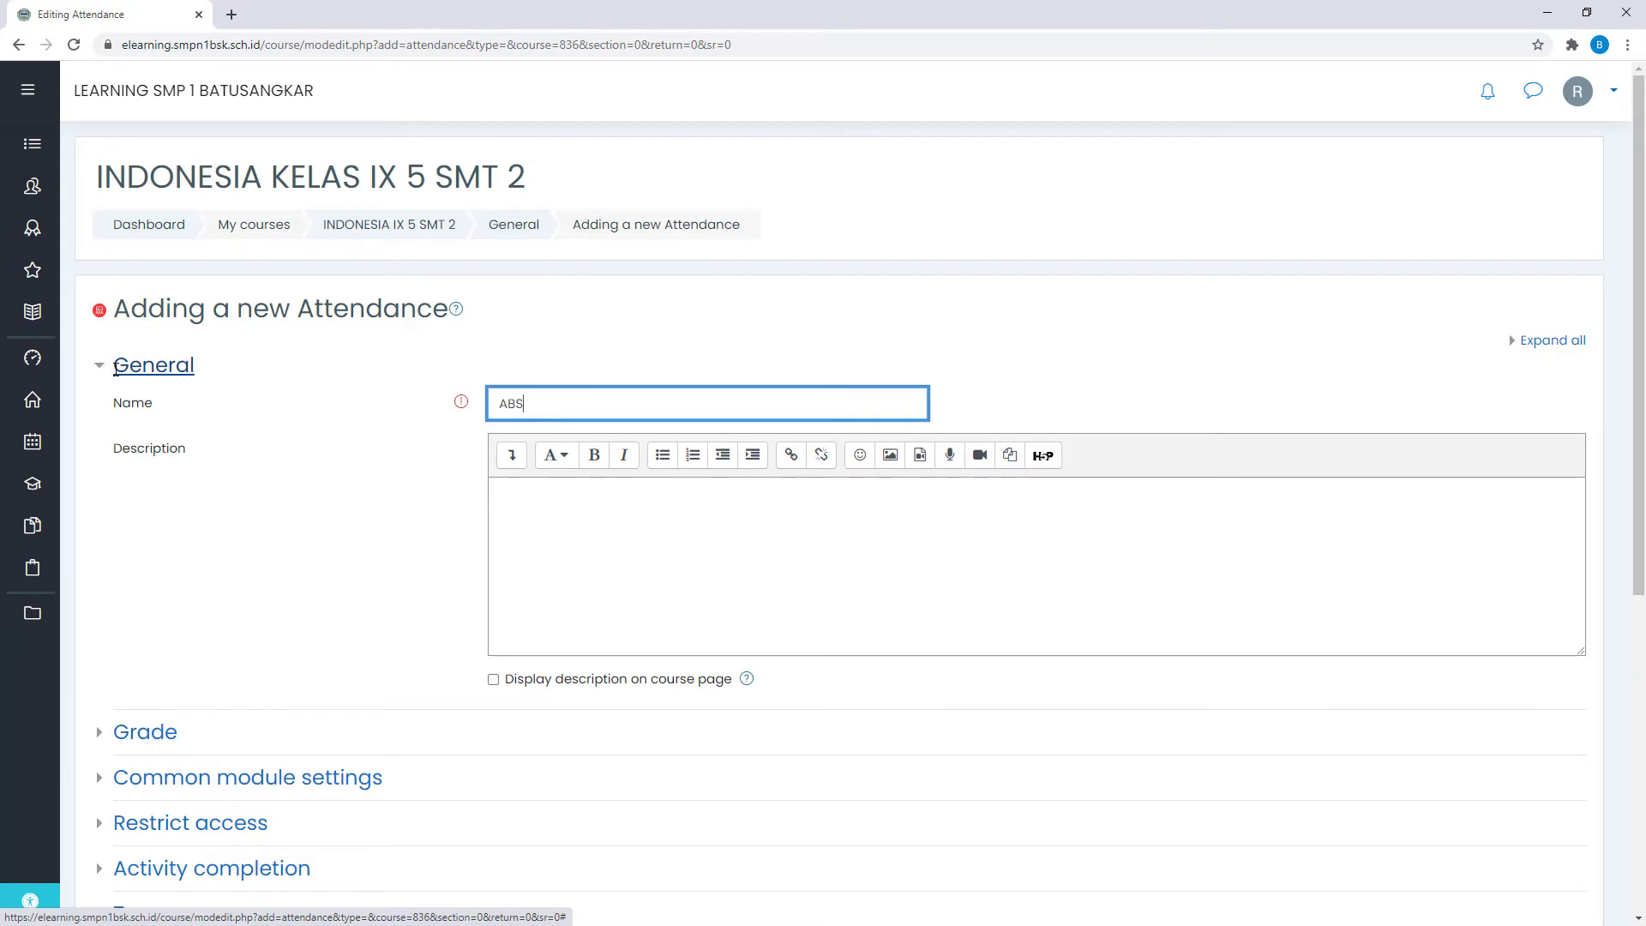
pyautogui.write('ENSI SEMESTER GENAP')
# - Begin the description with "Silahkan isi absensi terlebih dahulu sebelum memulai Proses Belajar Mengajar pada mata pelajaran Bahasa Indonesia."
pyautogui.press('Tab')
pyautogui.press('Tab')
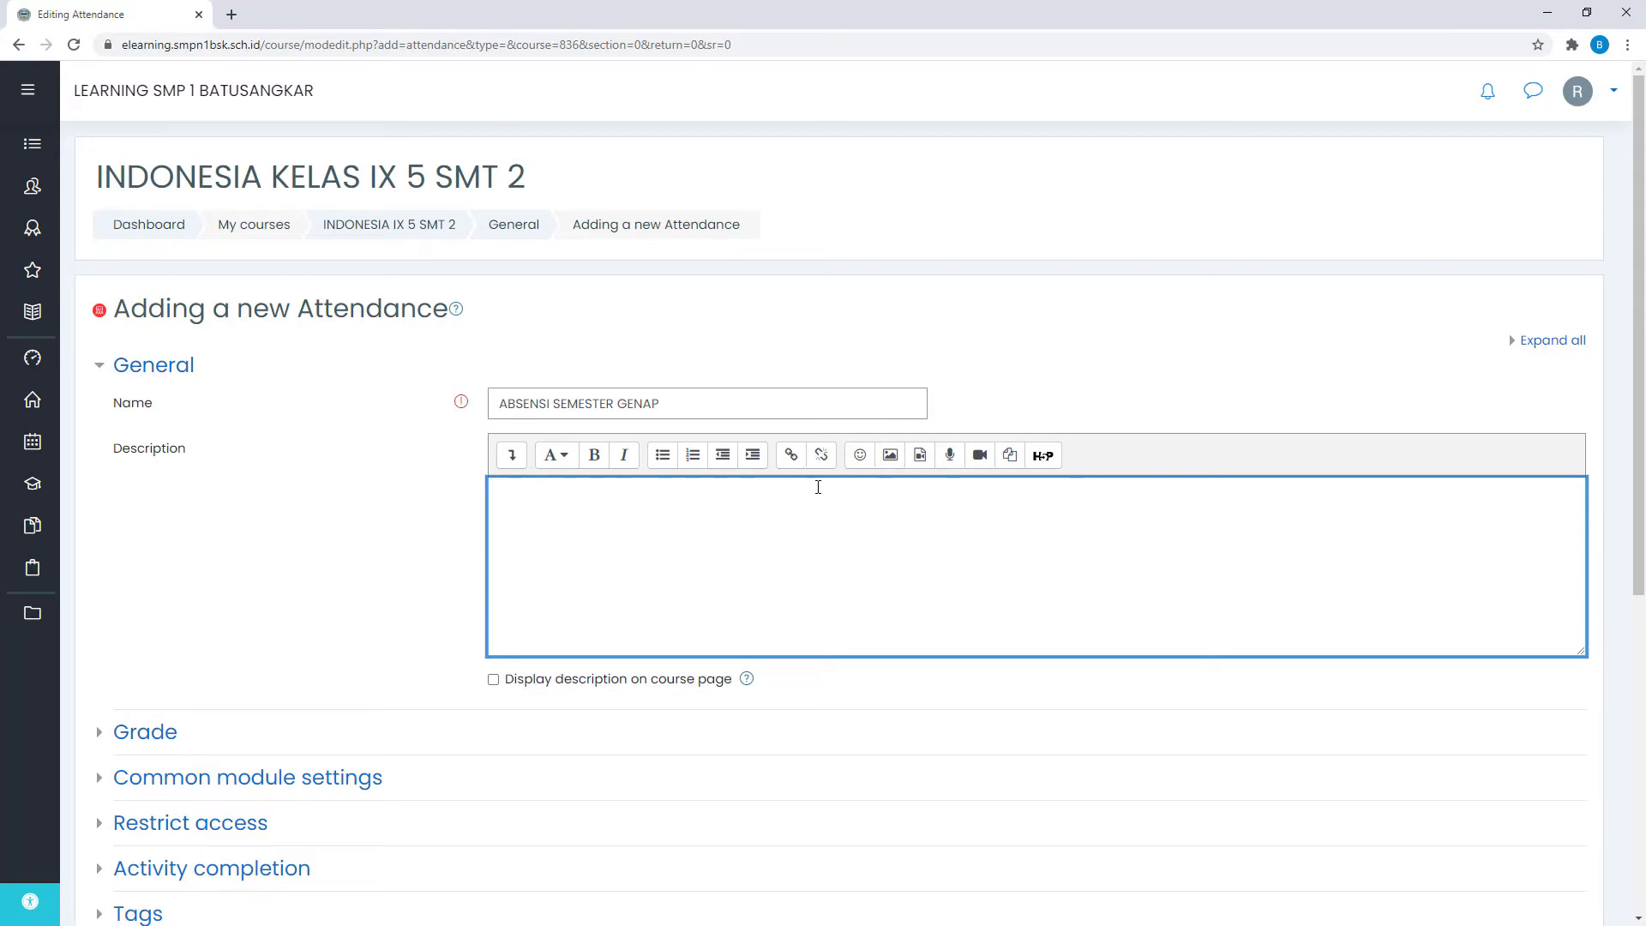
pyautogui.write('silahkan ')
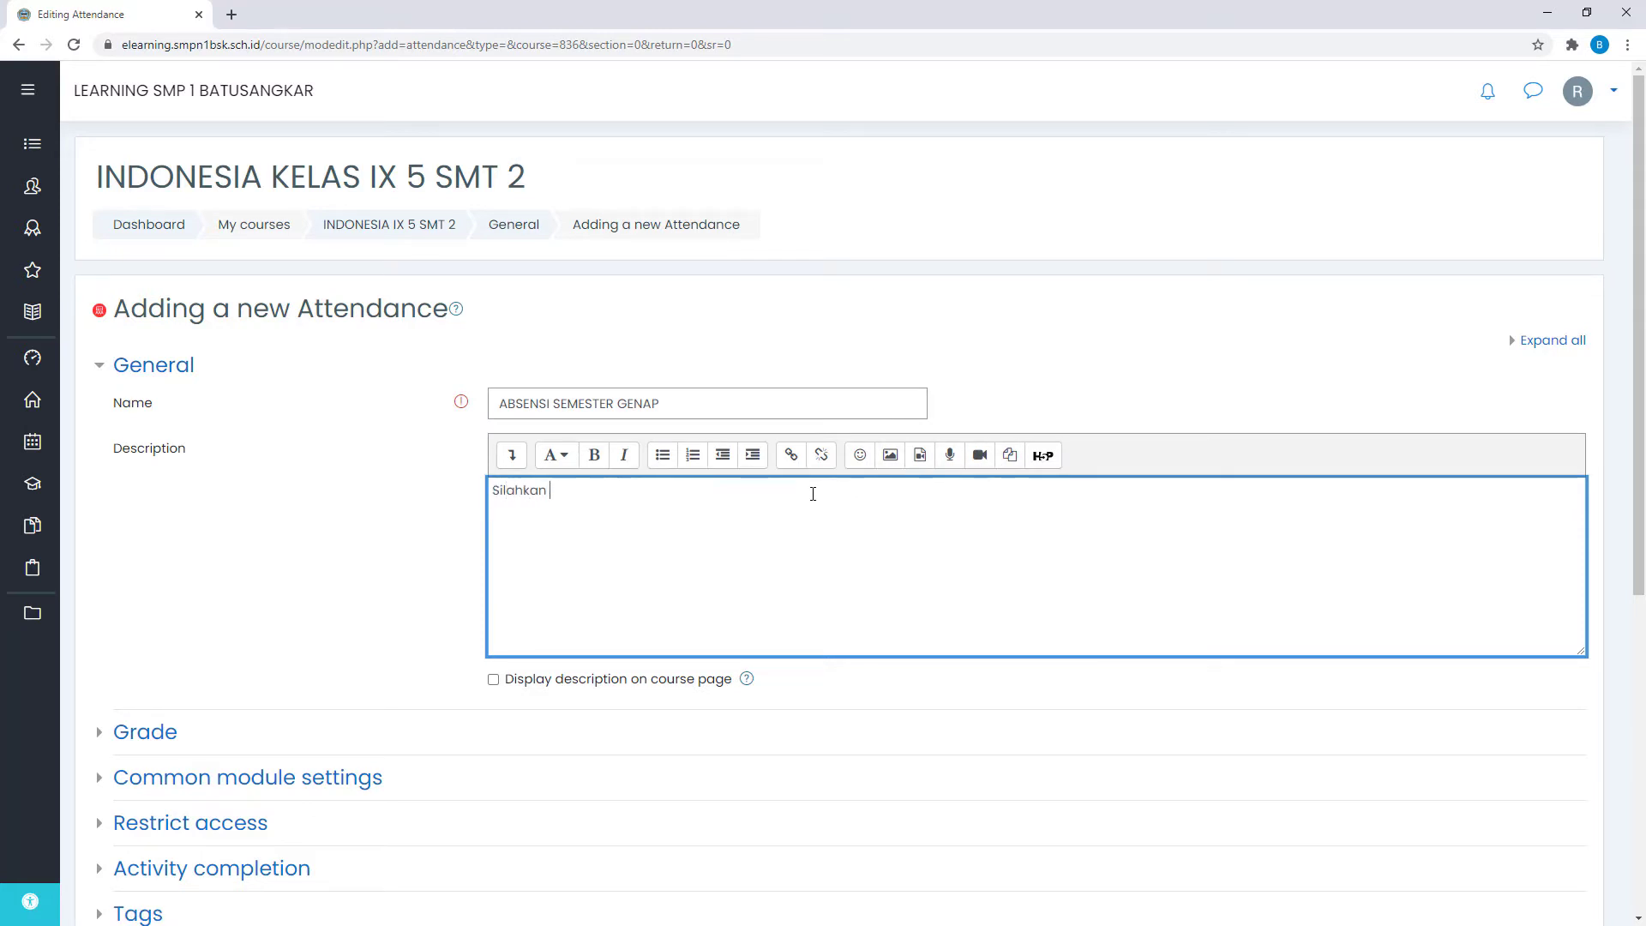
pyautogui.write('isi absensi terlebih dah')
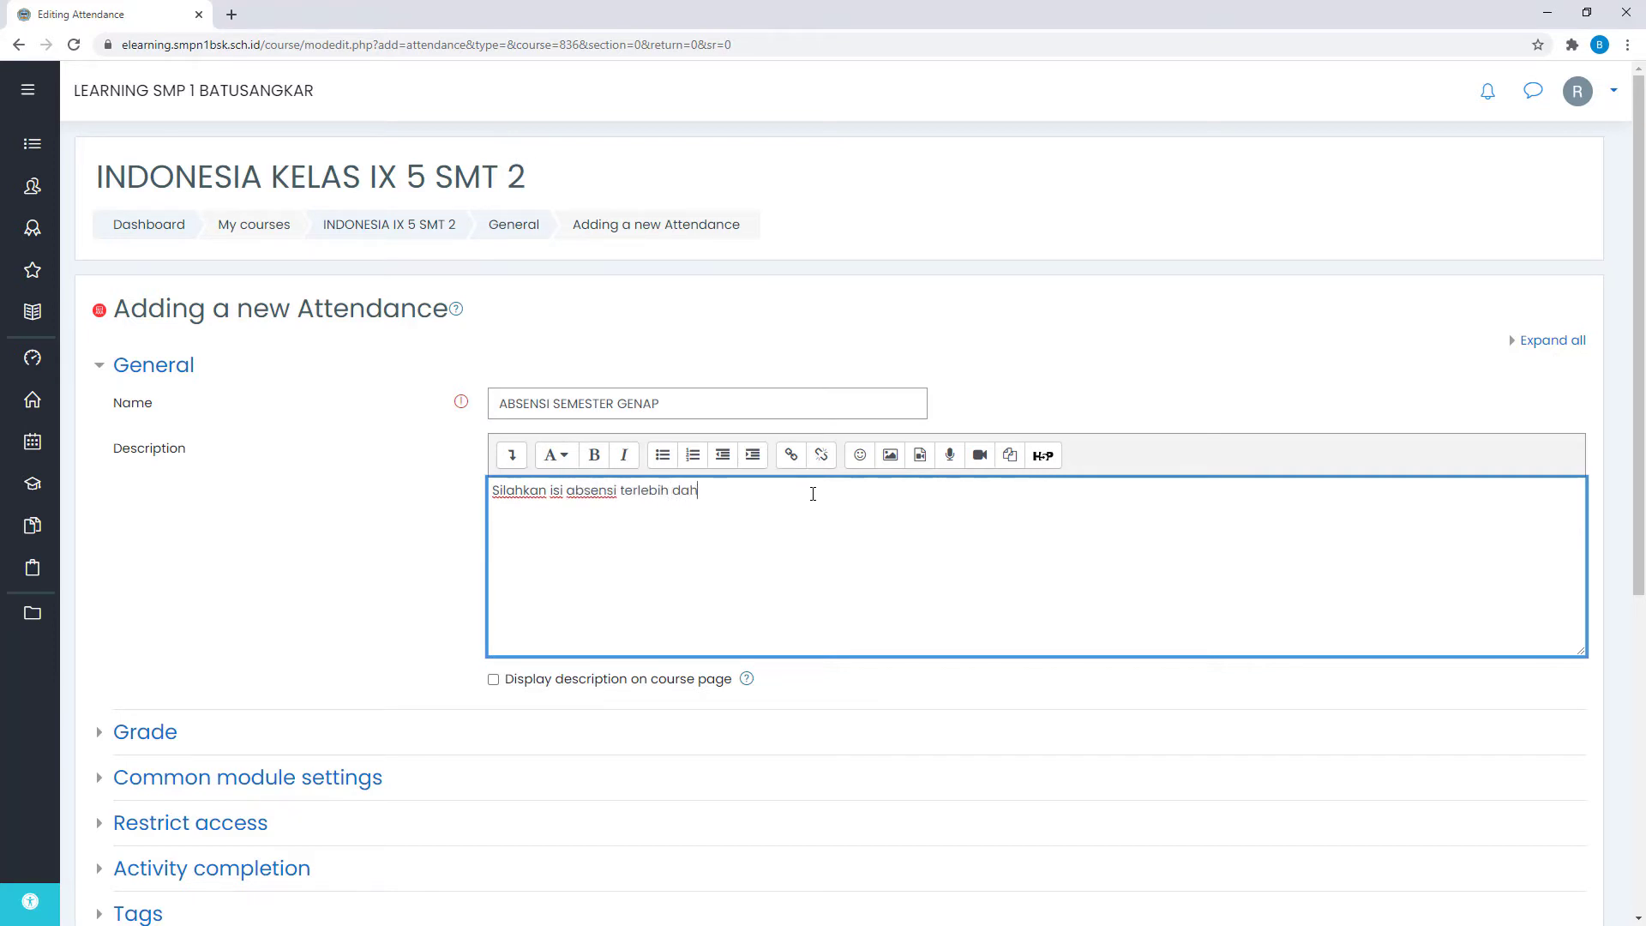
pyautogui.write('ulu sebelum memulai Proses Pe')
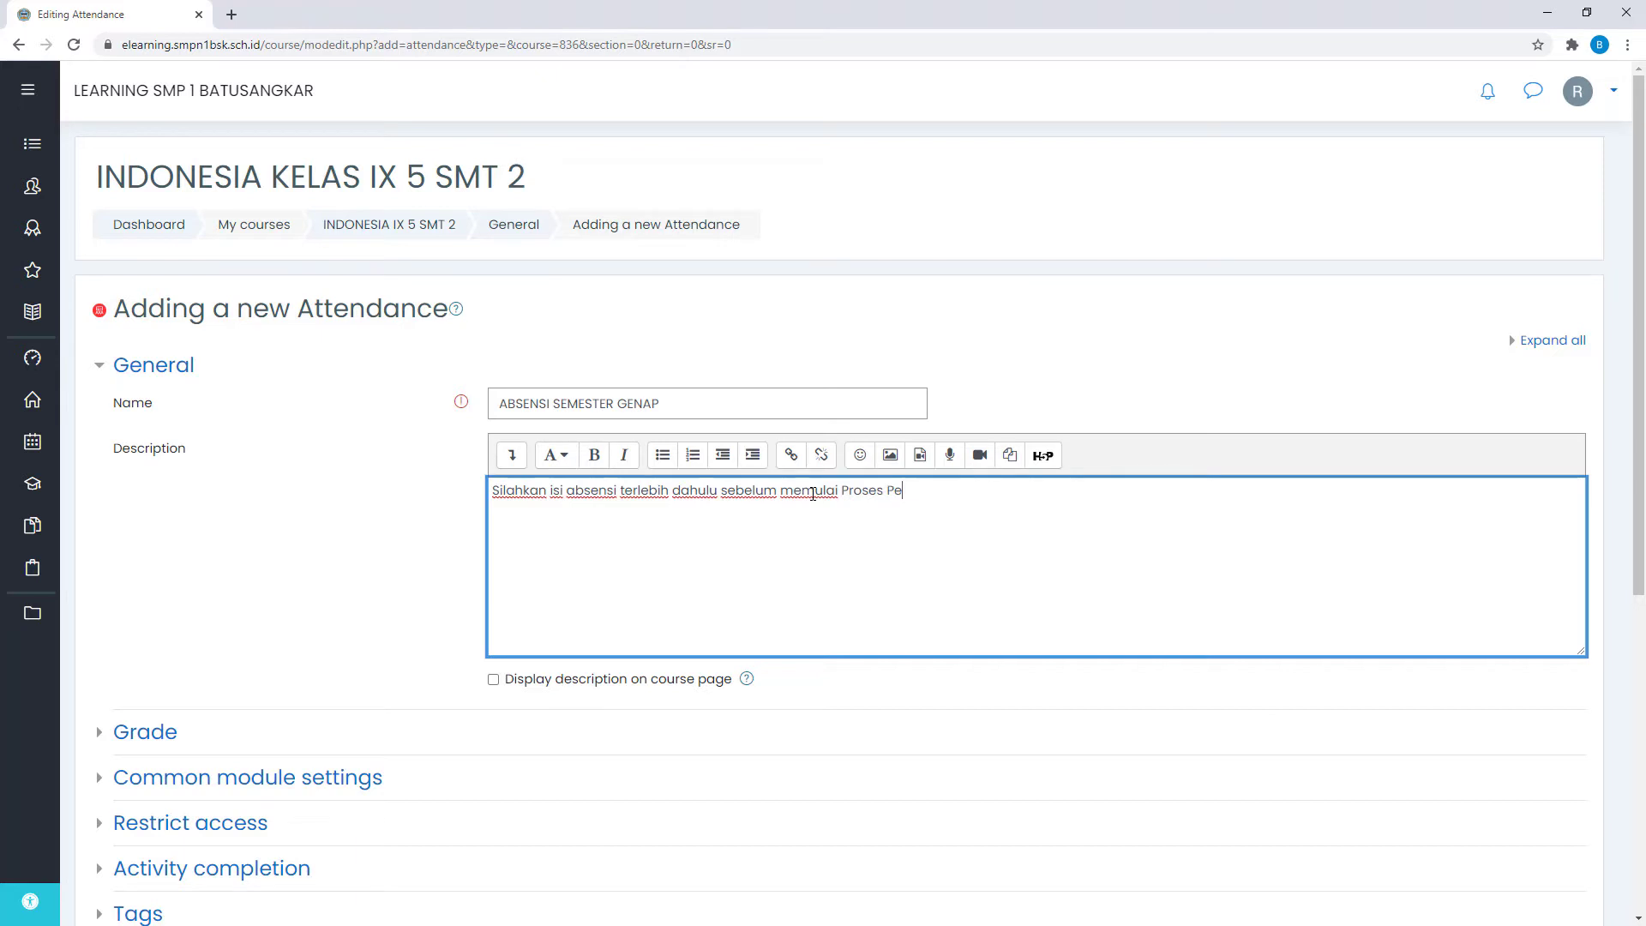
pyautogui.press('BackSpace')
pyautogui.write('M')
pyautogui.press('BackSpace')
pyautogui.write('Bela')
pyautogui.press('BackSpace')
pyautogui.press('BackSpace')
pyautogui.press('BackSpace')
pyautogui.press('BackSpace')
pyautogui.press('BackSpace')
pyautogui.write('b')
pyautogui.press('BackSpace')
pyautogui.write('Belajar Men')
pyautogui.write('gajar')
pyautogui.write(' pad')
pyautogui.write('a mata pe')
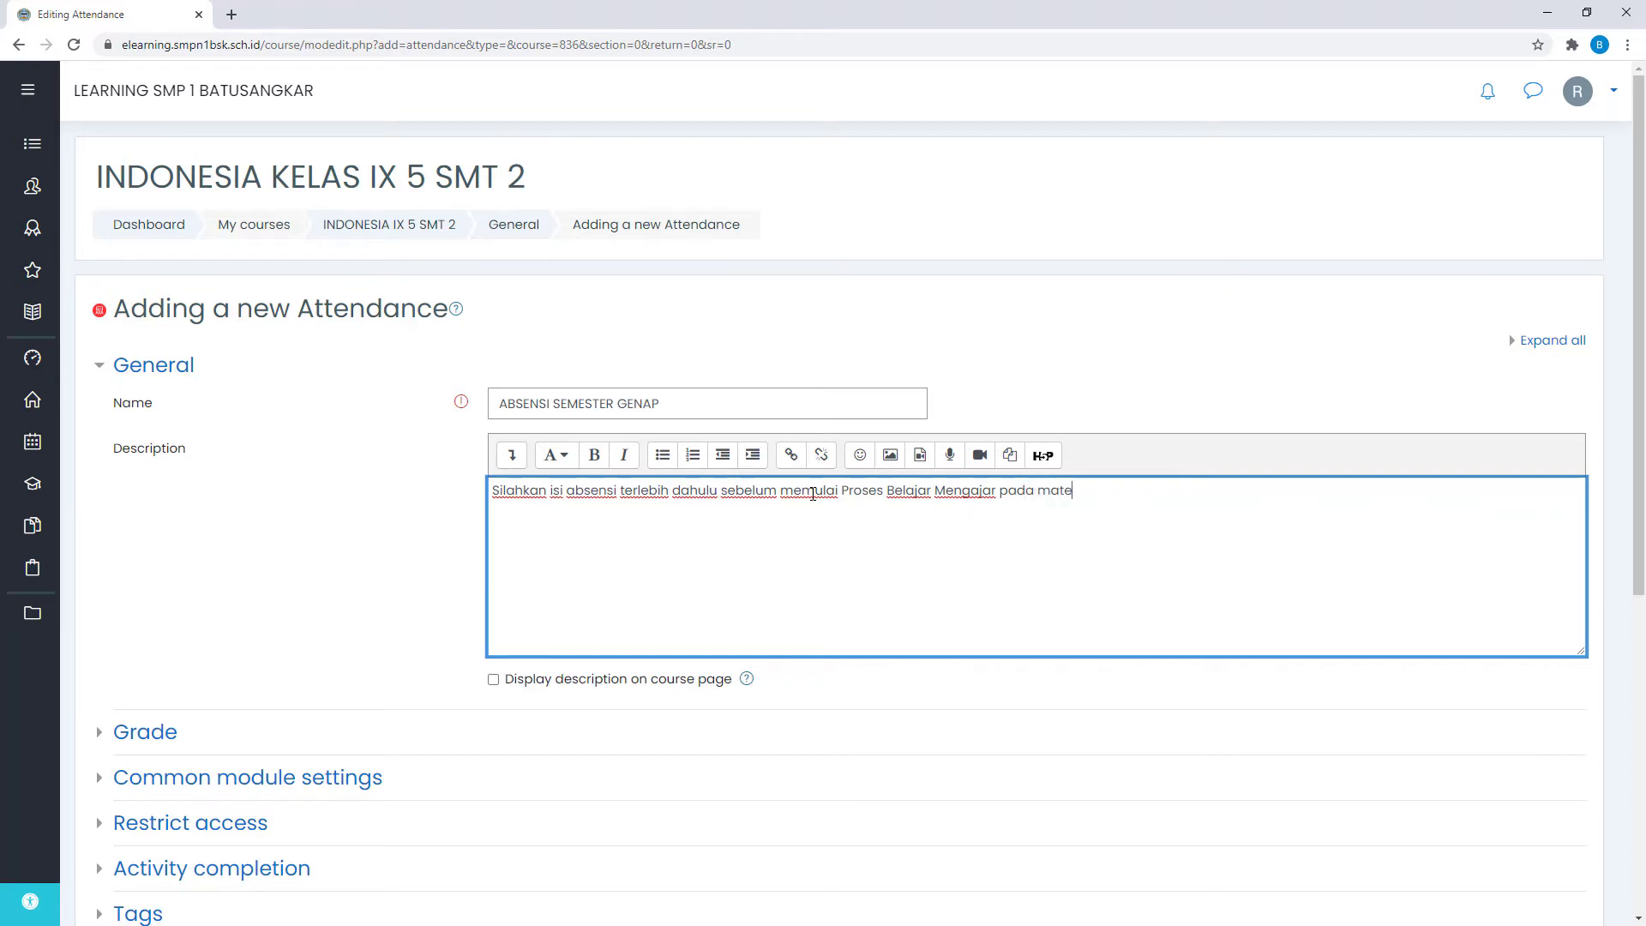
pyautogui.write('lajaran Bahasa Indonesia.')
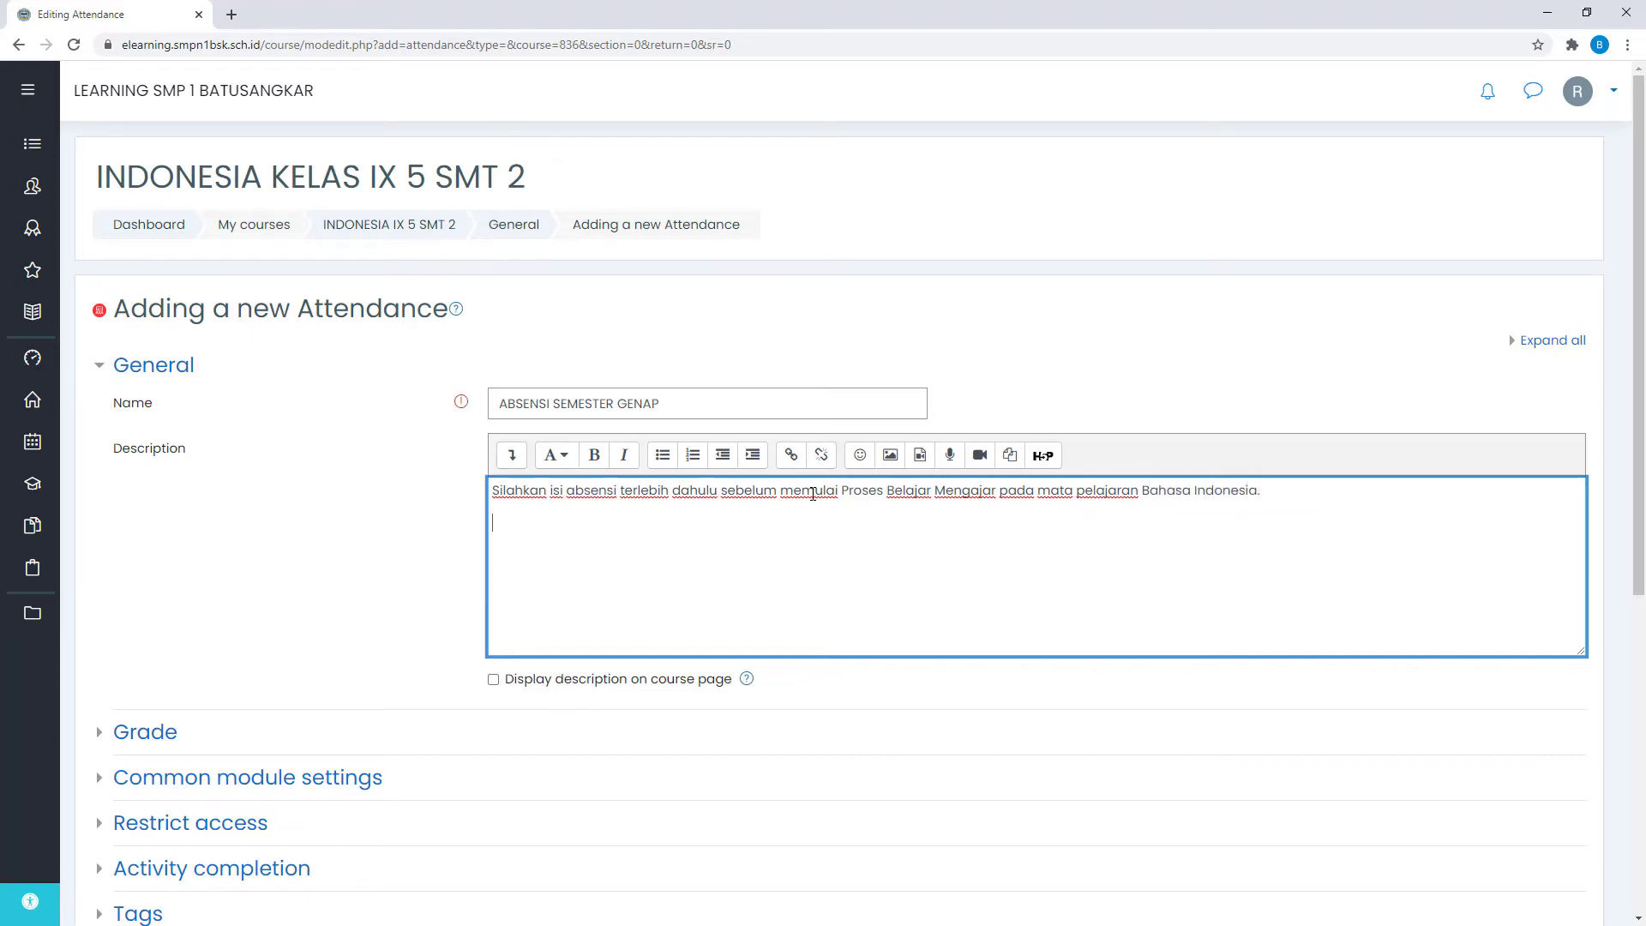
# - Add the description's second paragraph: "1. Absensi Online merupakan absensi yang diambil sendiri"
pyautogui.press('Return')
pyautogui.write('1. Absensi Online merupa')
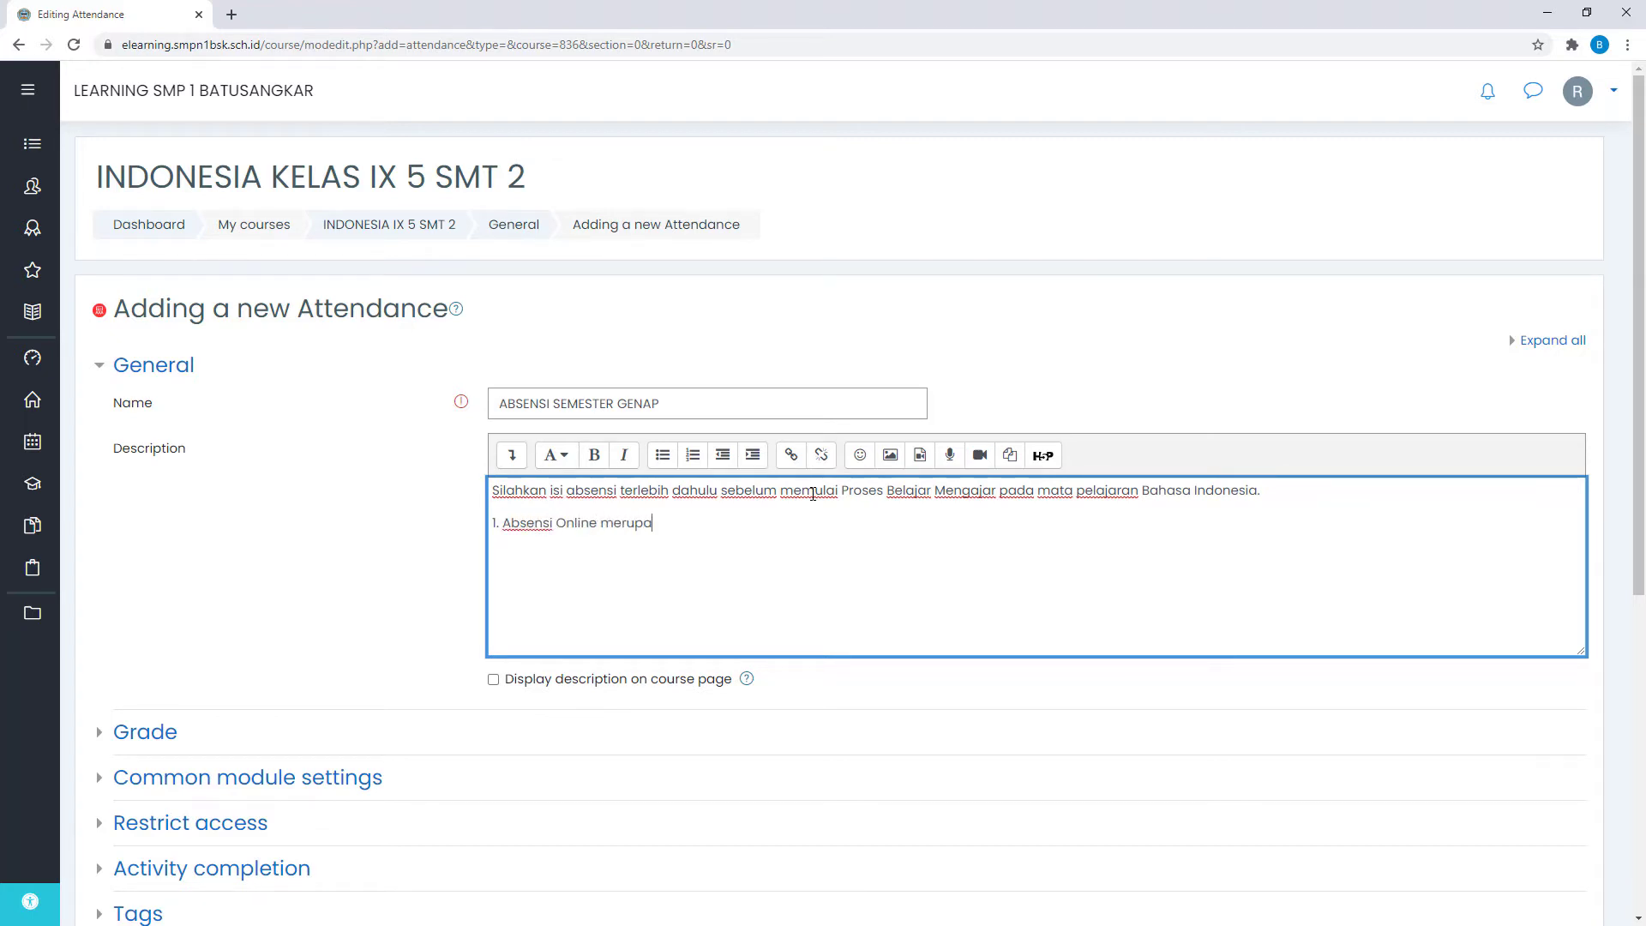
pyautogui.press('BackSpace')
pyautogui.press('BackSpace')
pyautogui.press('BackSpace')
pyautogui.press('BackSpace')
pyautogui.press('BackSpace')
pyautogui.press('BackSpace')
pyautogui.press('BackSpace')
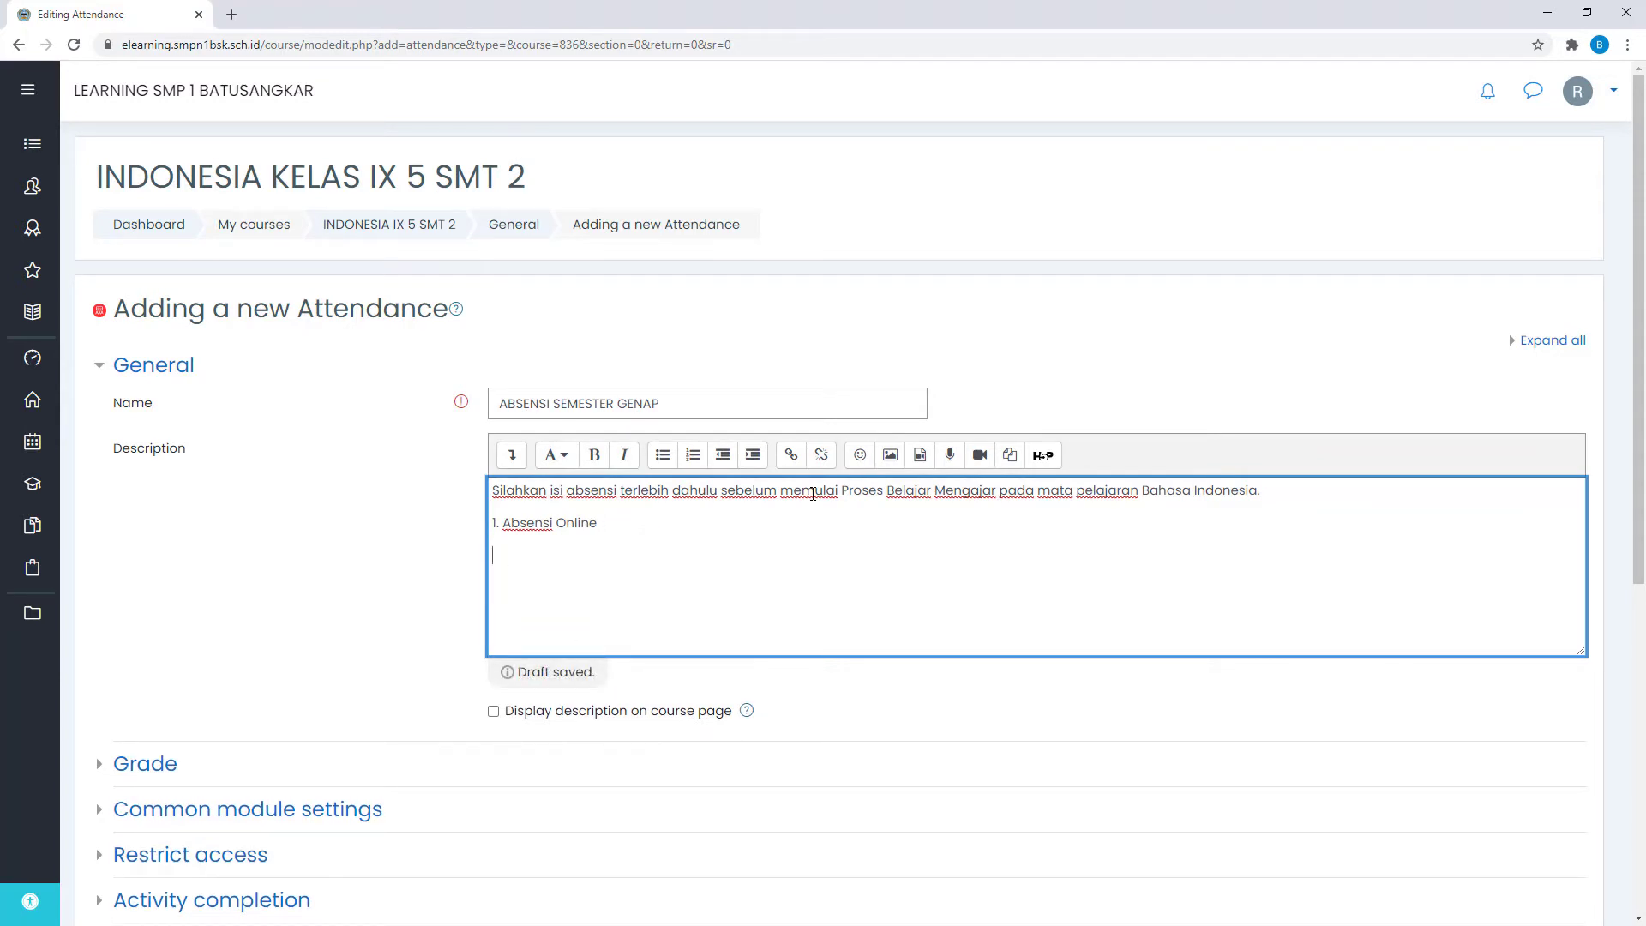
pyautogui.press('BackSpace')
pyautogui.write('e merupakan ba')
pyautogui.press('BackSpace')
pyautogui.press('BackSpace')
pyautogui.write('absensi ')
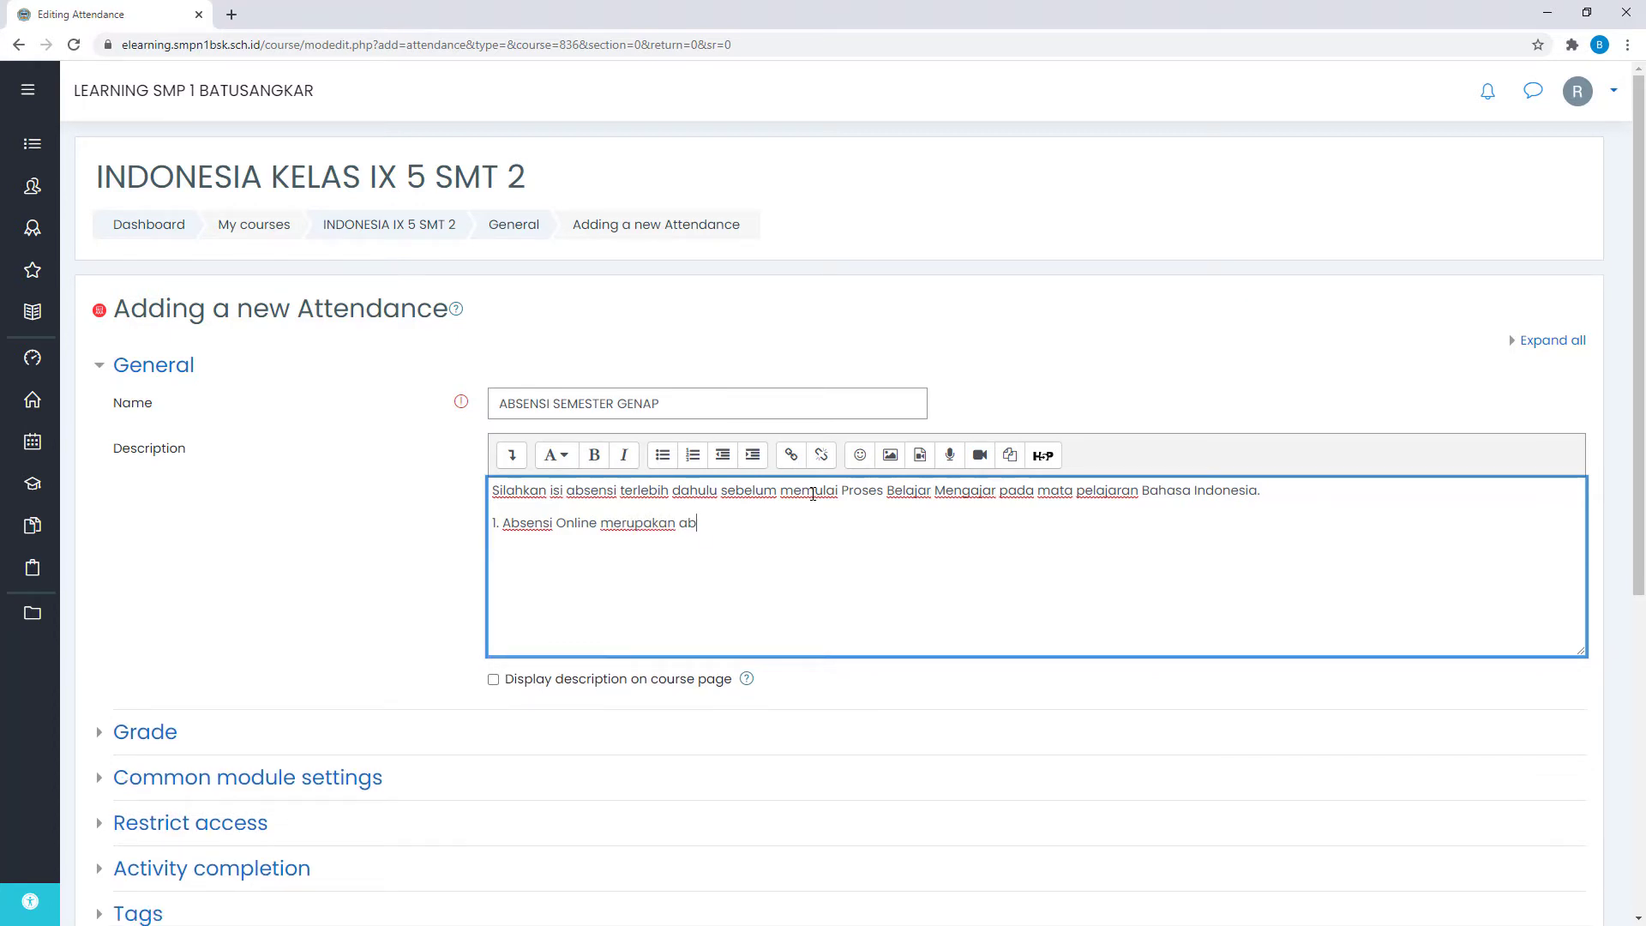
pyautogui.write('yang diambil sendiri')
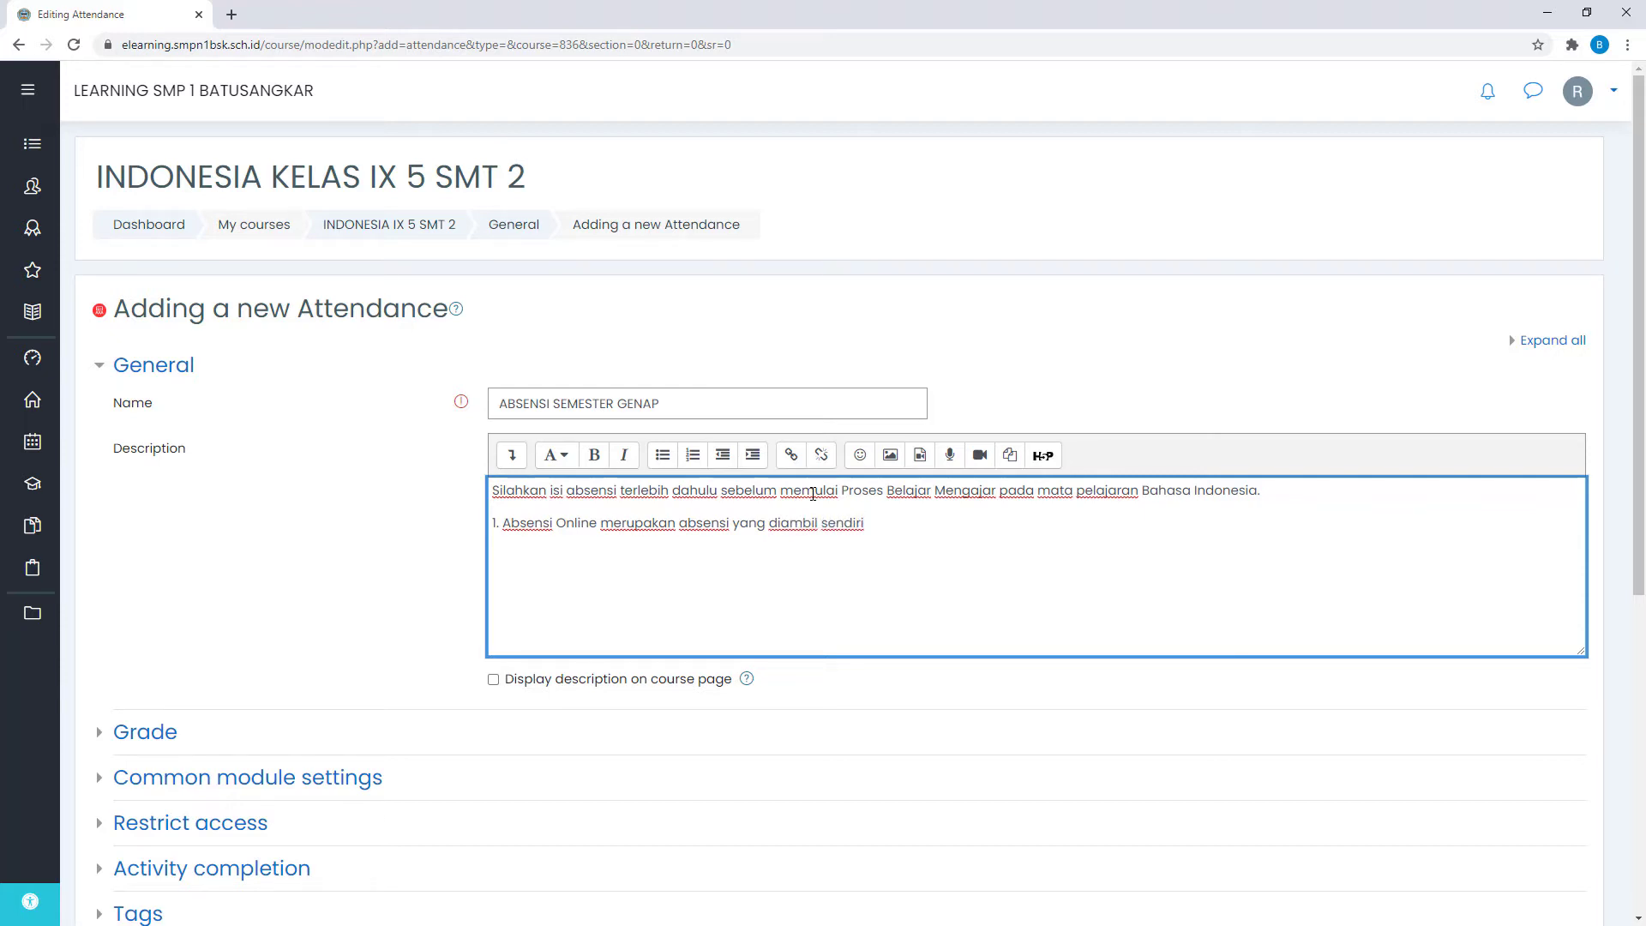
# - Add a description paragraph: "2. Absensi Offline/Tatap Muka / Luring (Luar Jaringan) yakni absensi yang diambil oleh guru mapel pada saat mengajar dalam kelas."
pyautogui.press('Return')
pyautogui.write('2. Absensi Onfff')
pyautogui.press('BackSpace')
pyautogui.write('ffline/Tata')
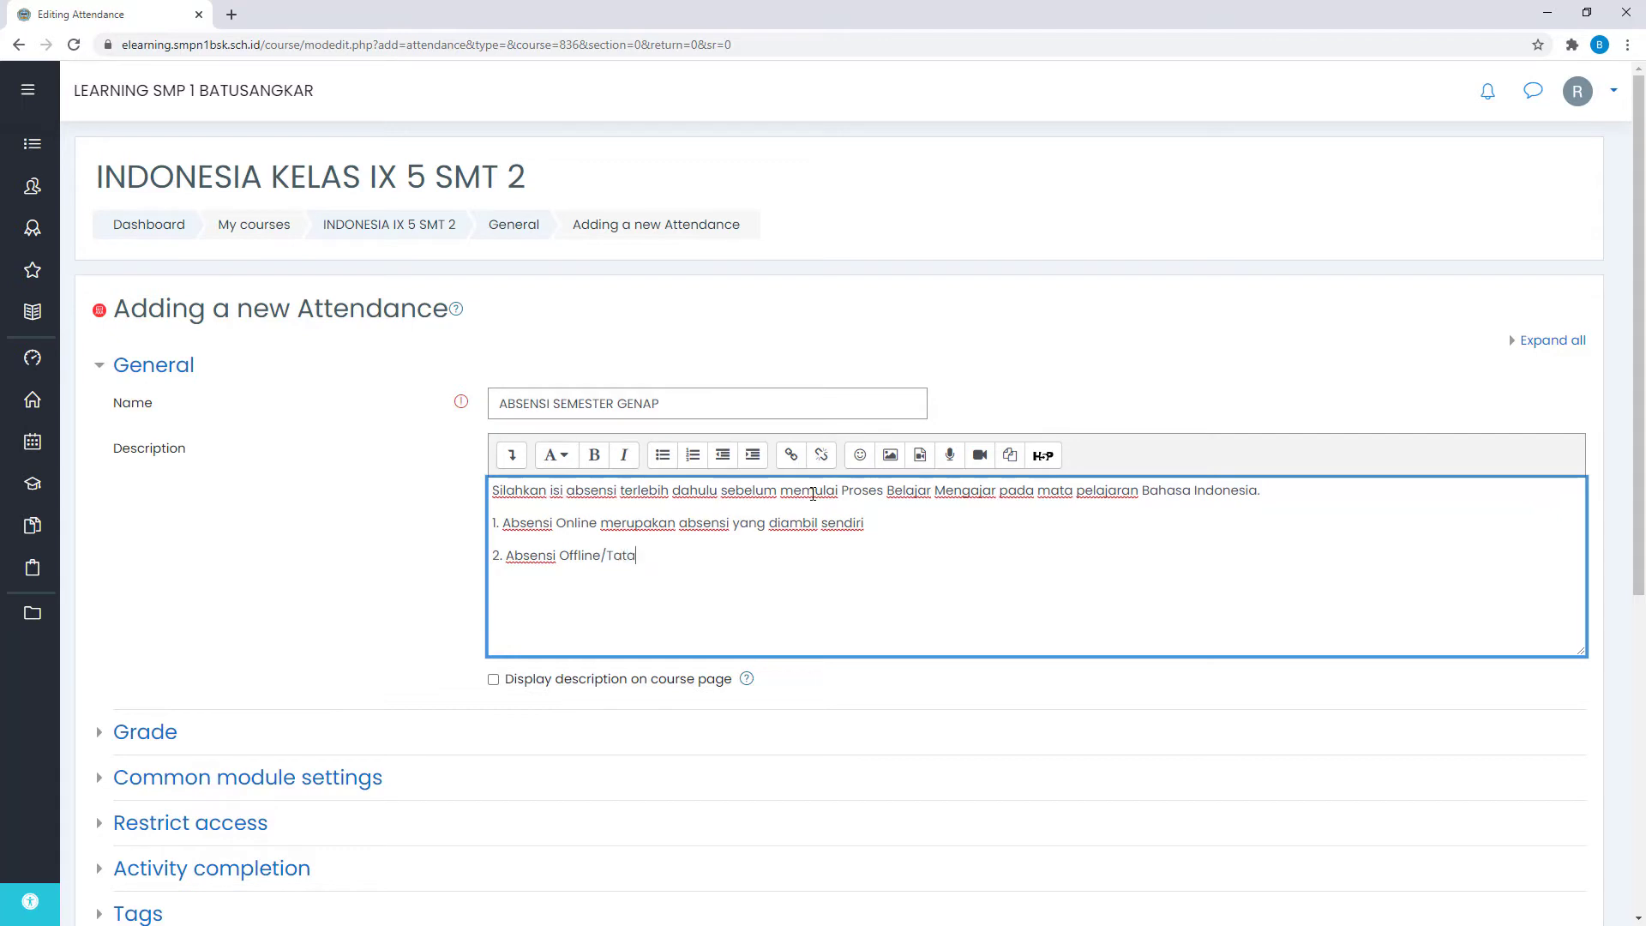
pyautogui.write('p Muka / Luring (Luar Jari')
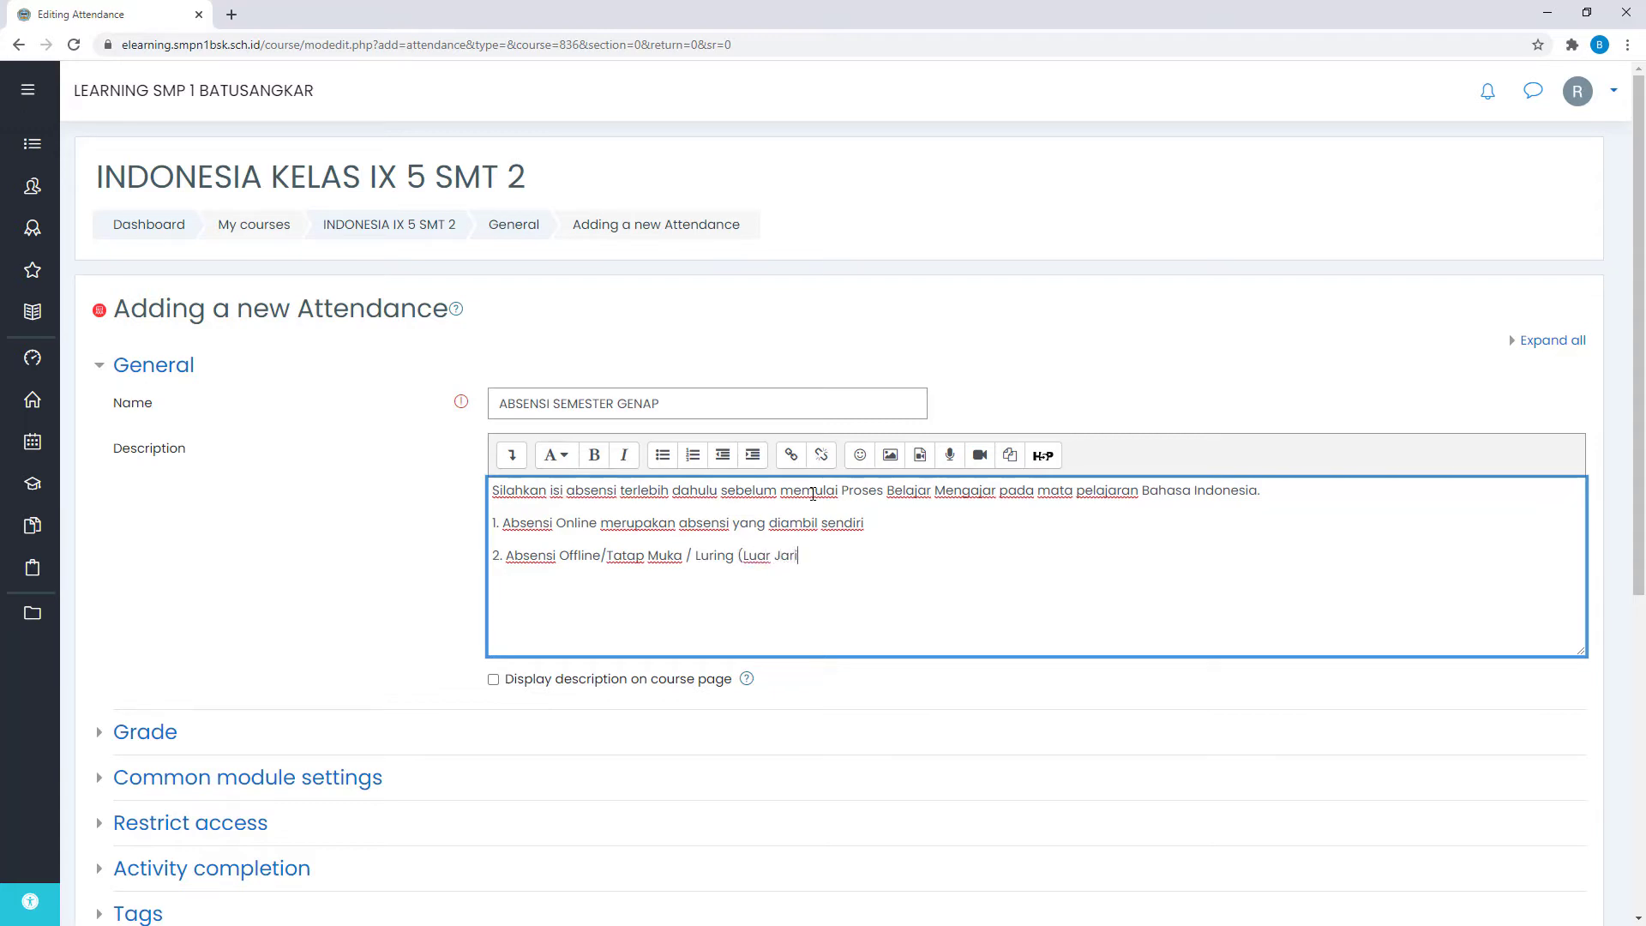
pyautogui.write('ngan')
pyautogui.write(') absen')
pyautogui.press('BackSpace')
pyautogui.press('BackSpace')
pyautogui.press('BackSpace')
pyautogui.write('yakni absensi yang diambil ')
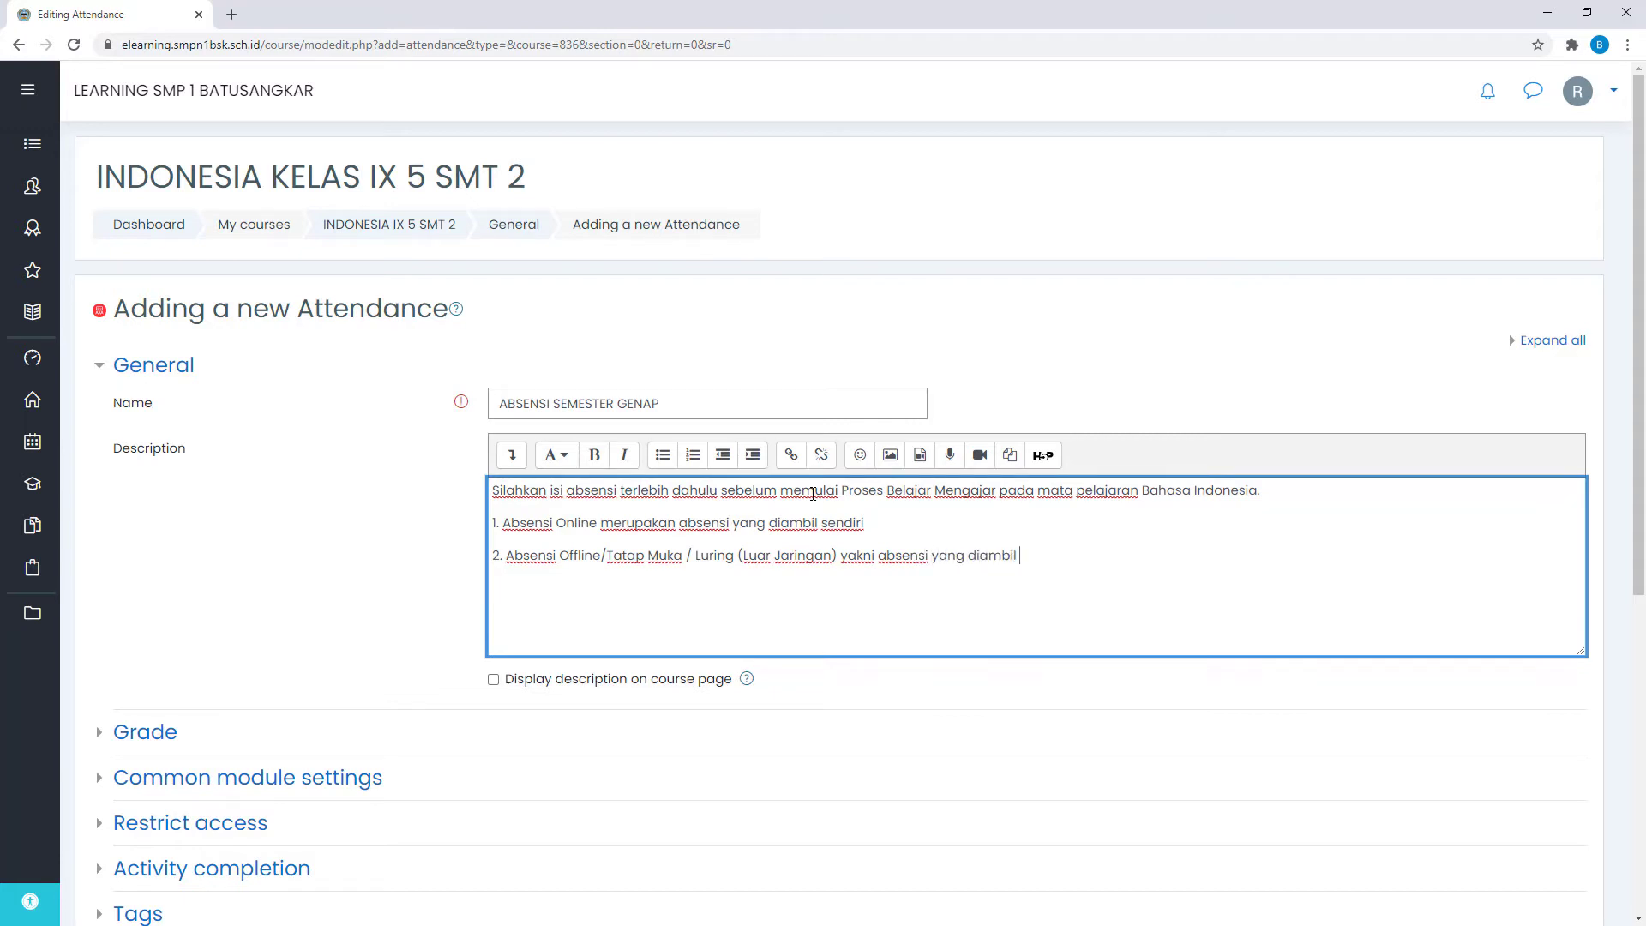
pyautogui.write('oleh guru mapel pada sa')
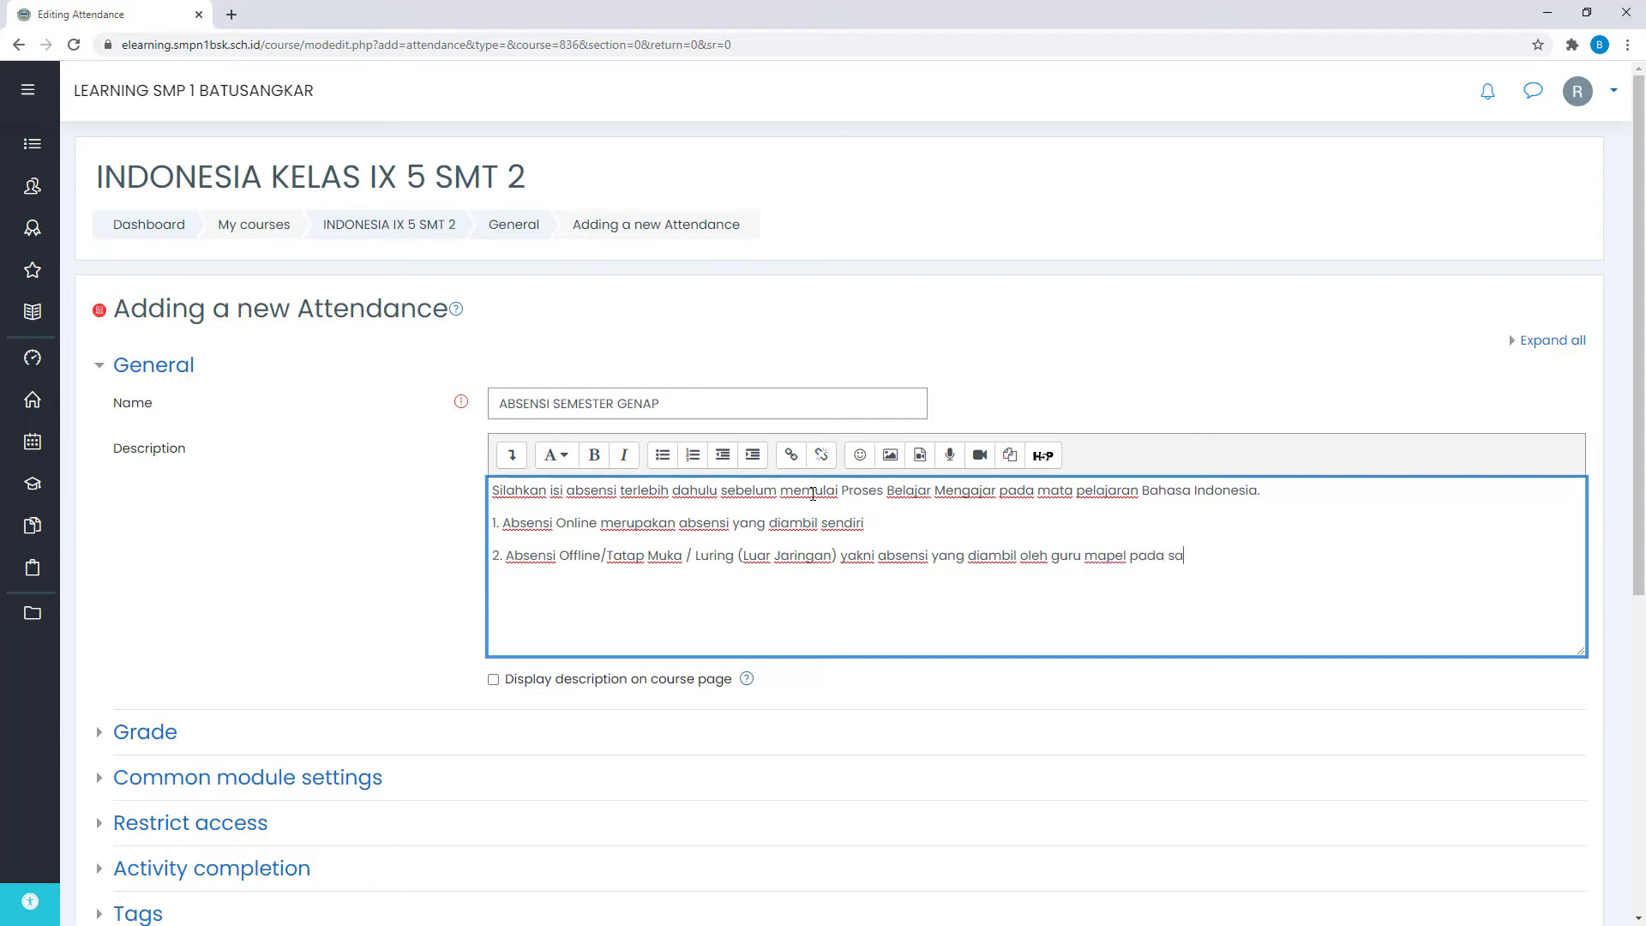
pyautogui.write('at mengajar dalam kelas.')
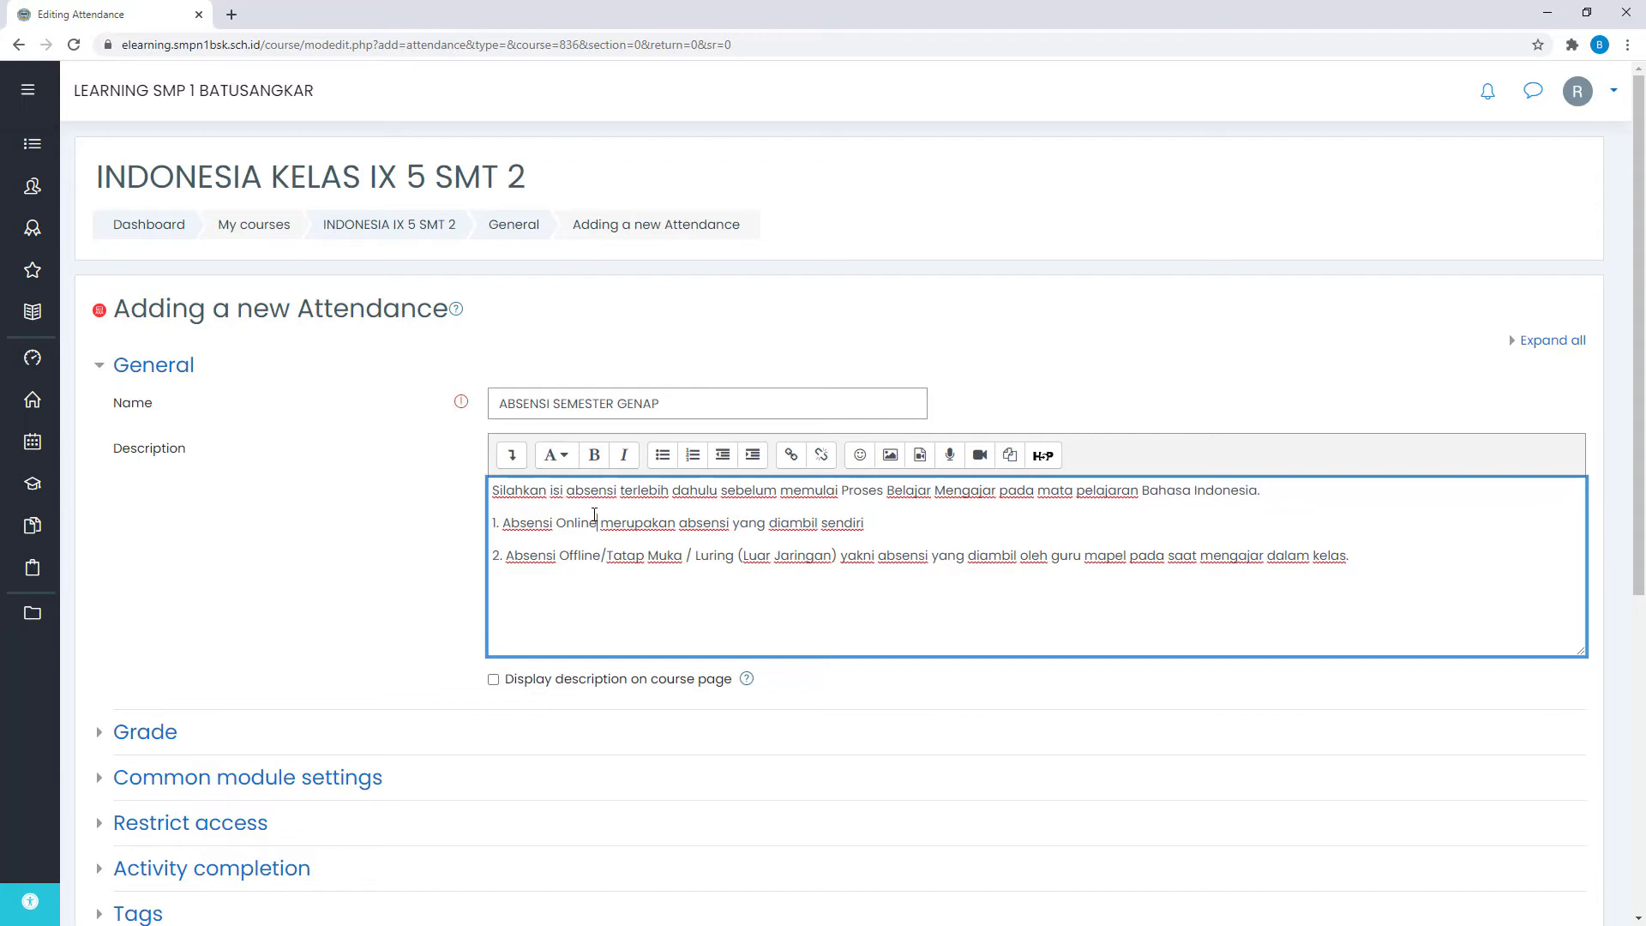
# - Enable displaying the description on the course page, review the grade settings, and save and display the attendance activity
pyautogui.click(492, 679)
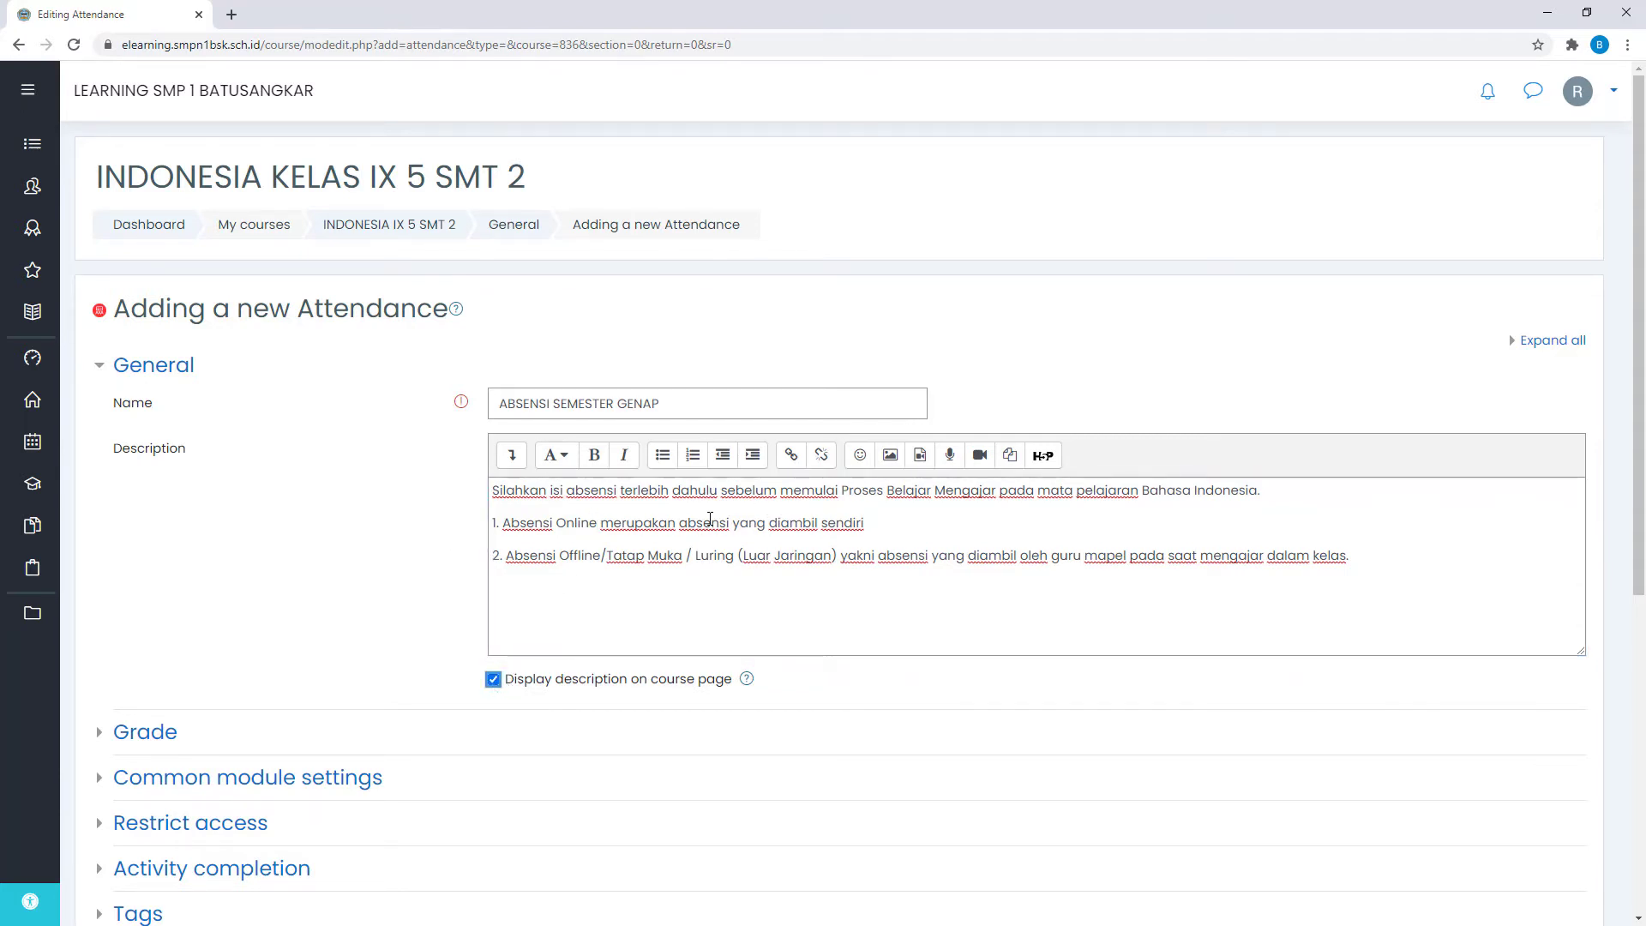
pyautogui.scroll(-3, 646, 511)
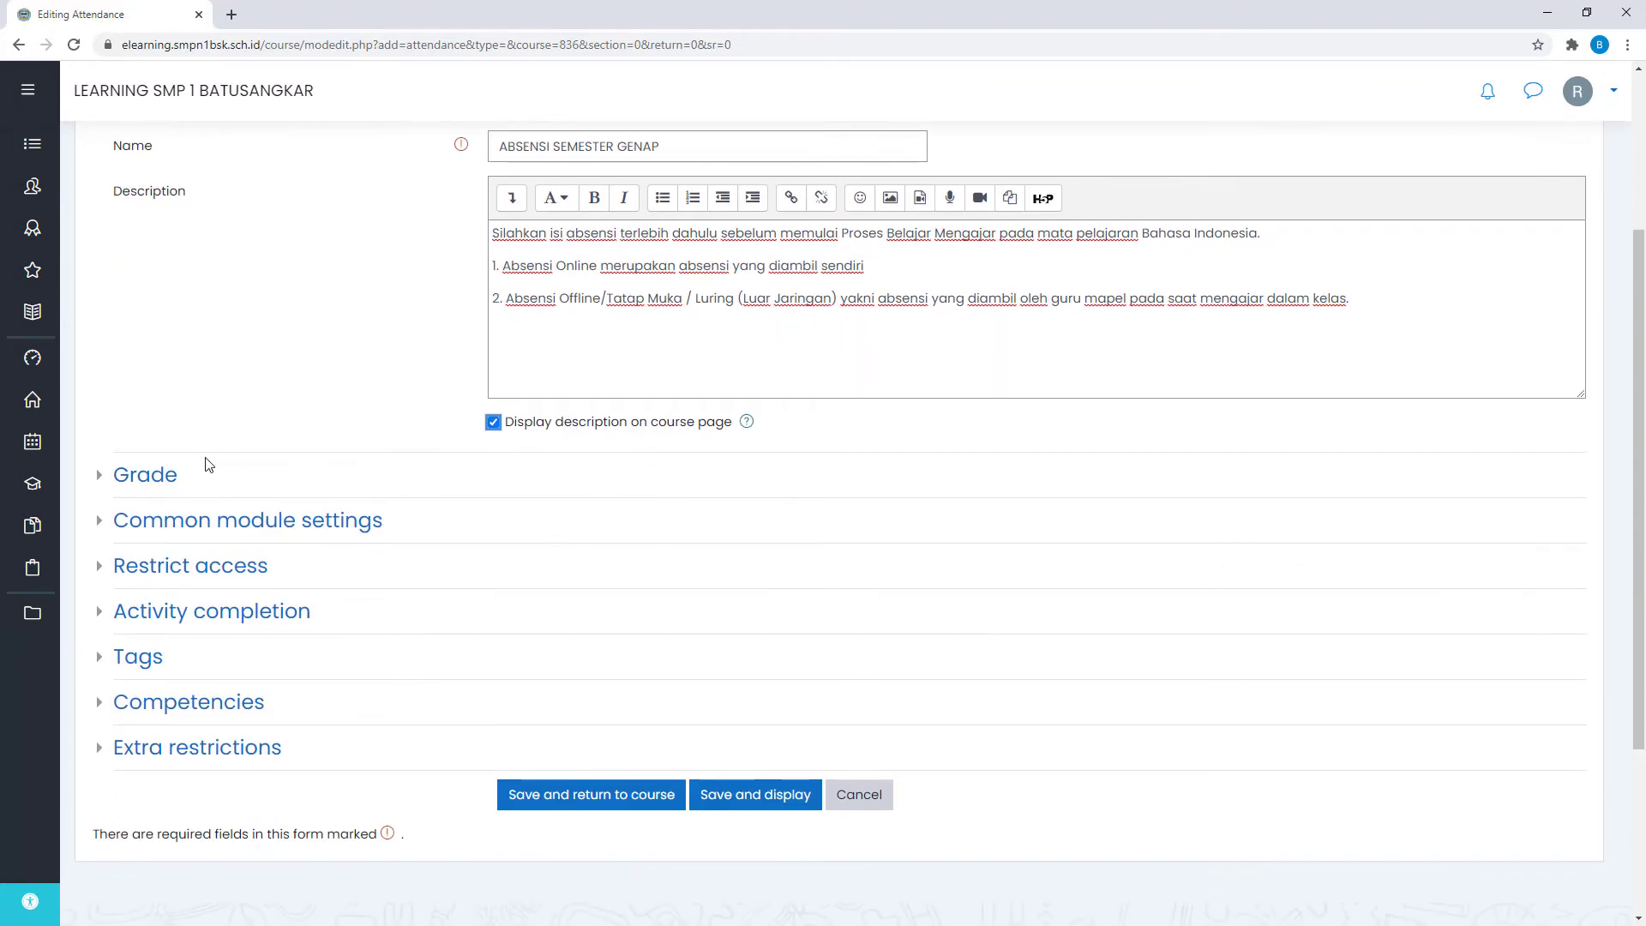
pyautogui.click(148, 476)
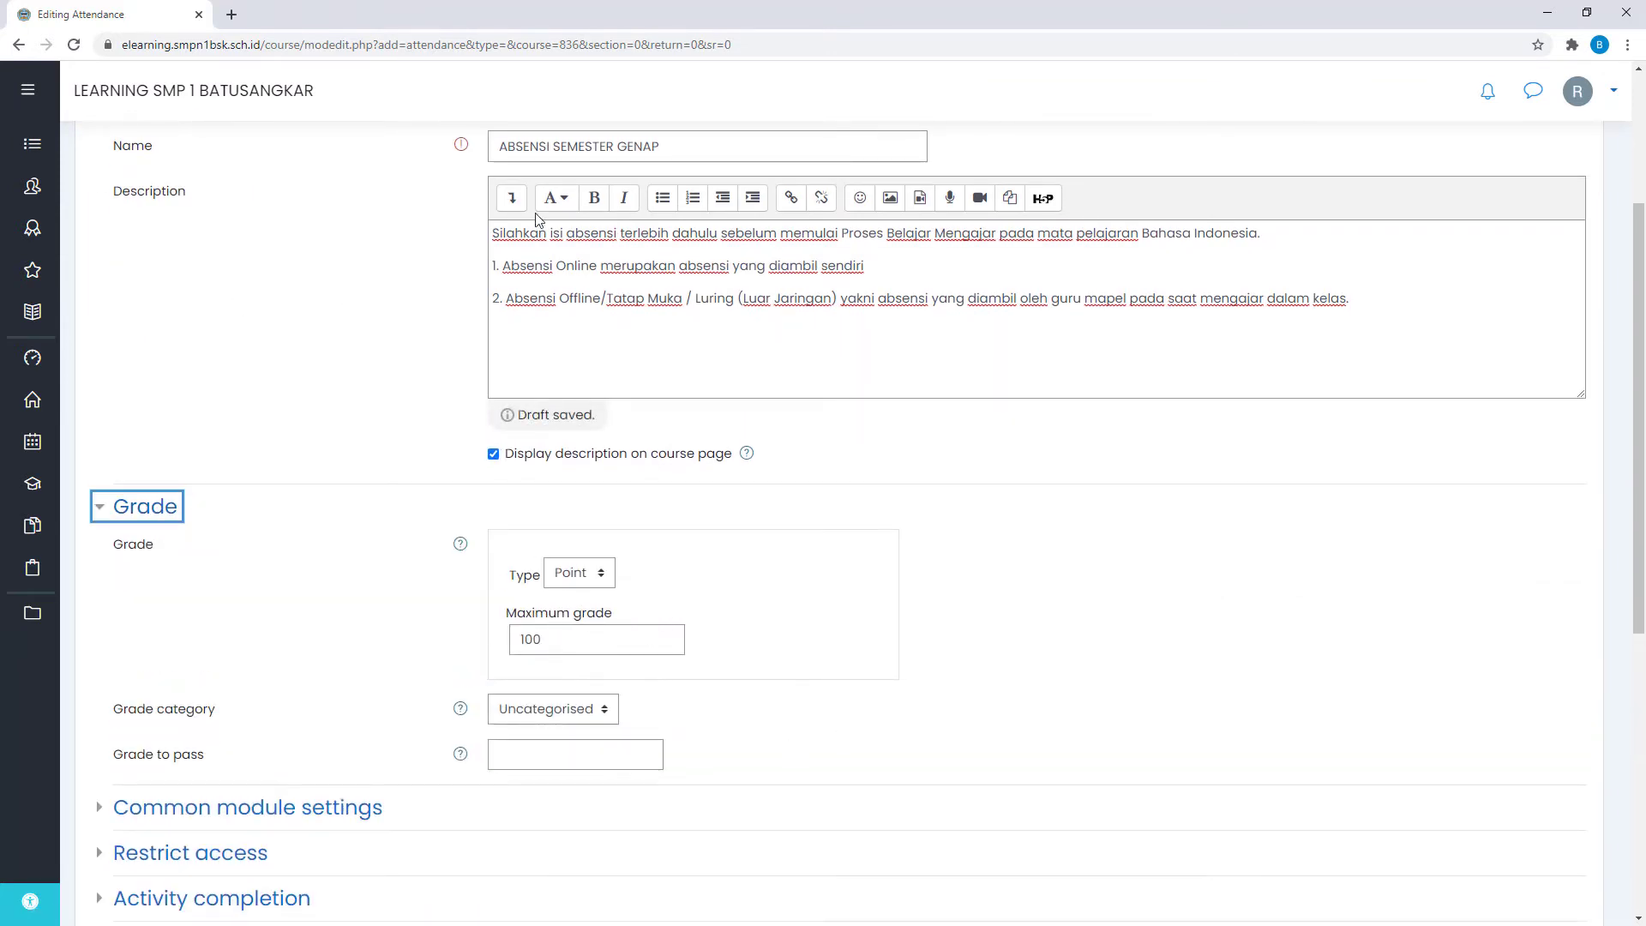
pyautogui.scroll(-2, 579, 468)
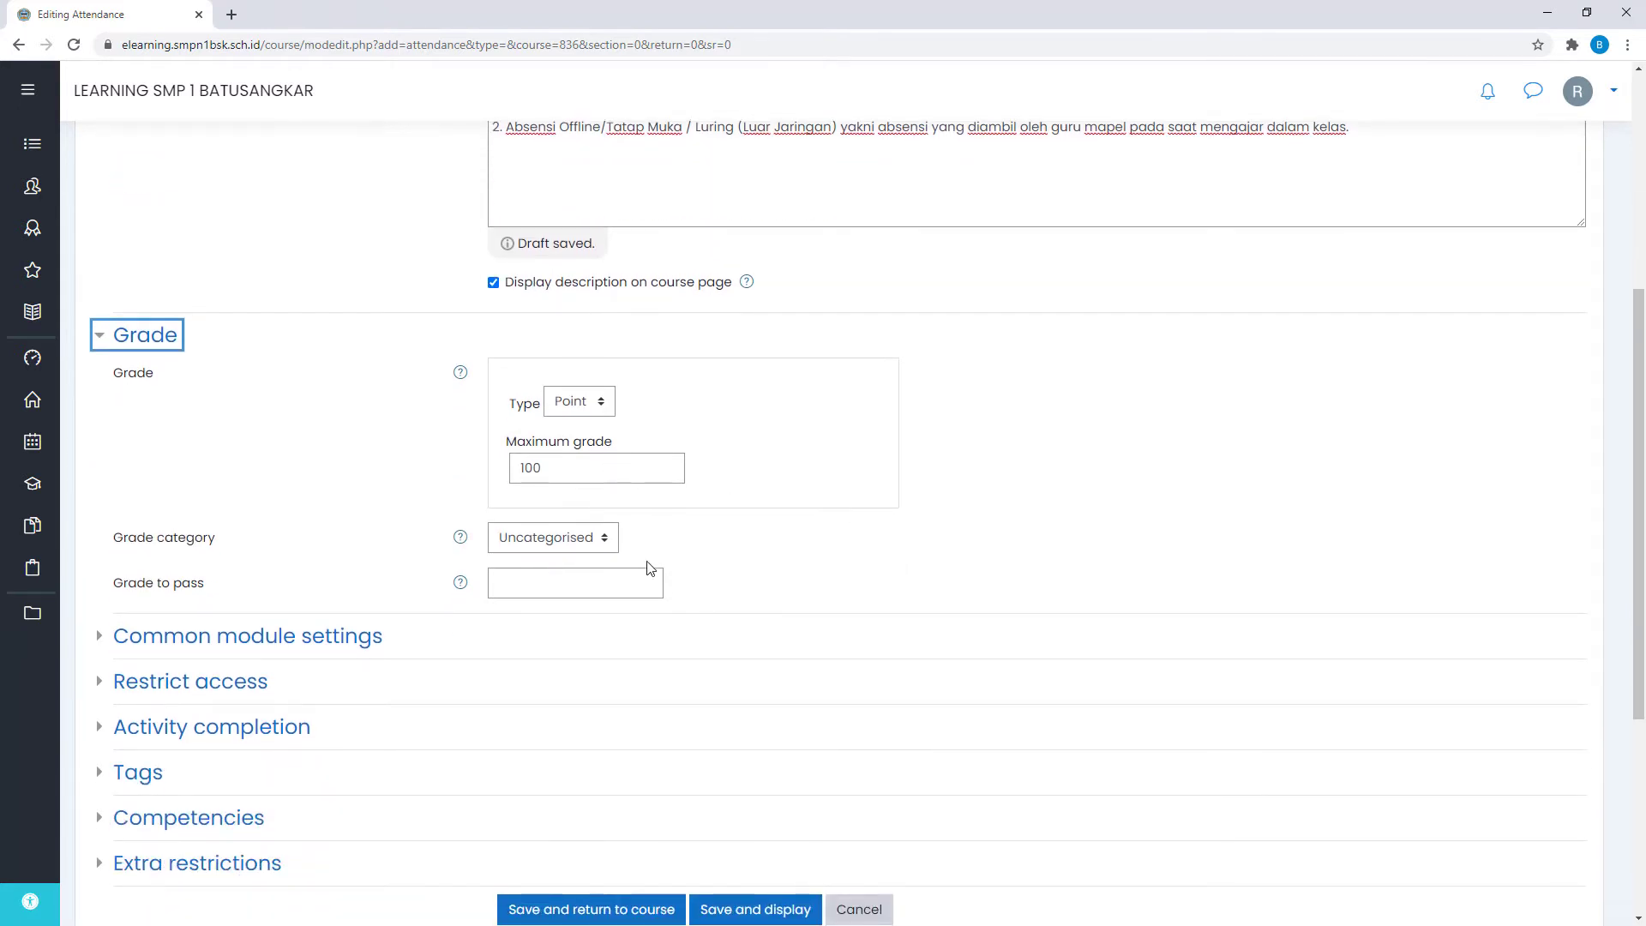
pyautogui.scroll(-2, 823, 779)
pyautogui.click(755, 798)
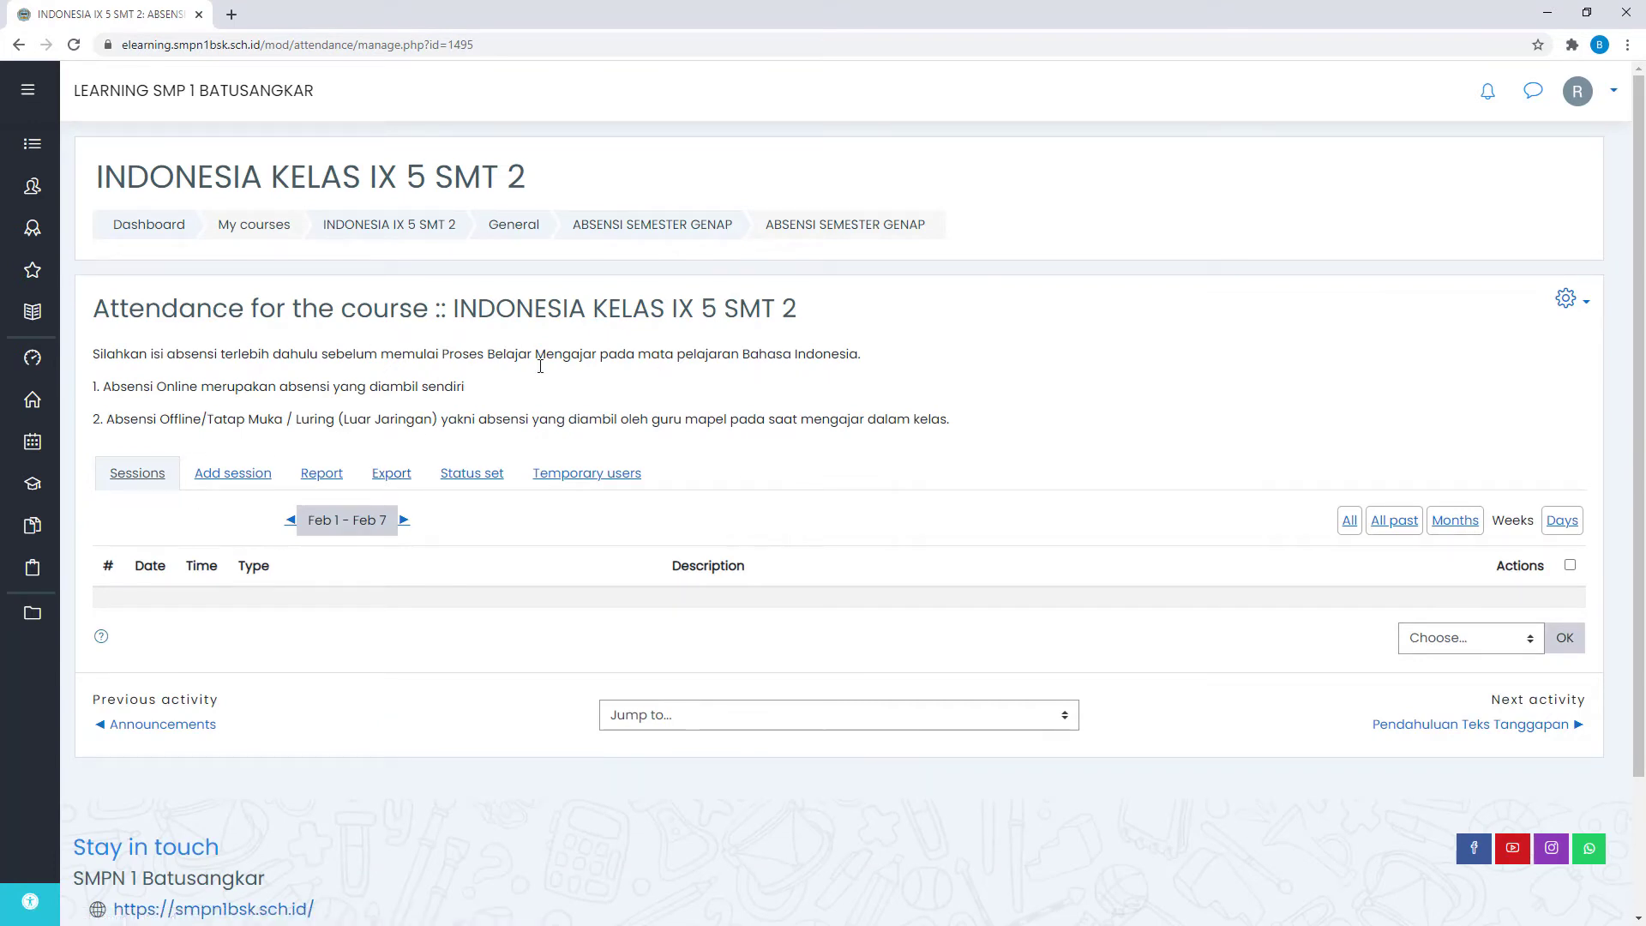
# - Open the form for adding a new session to the attendance activity
pyautogui.click(249, 474)
pyautogui.scroll(-2, 249, 477)
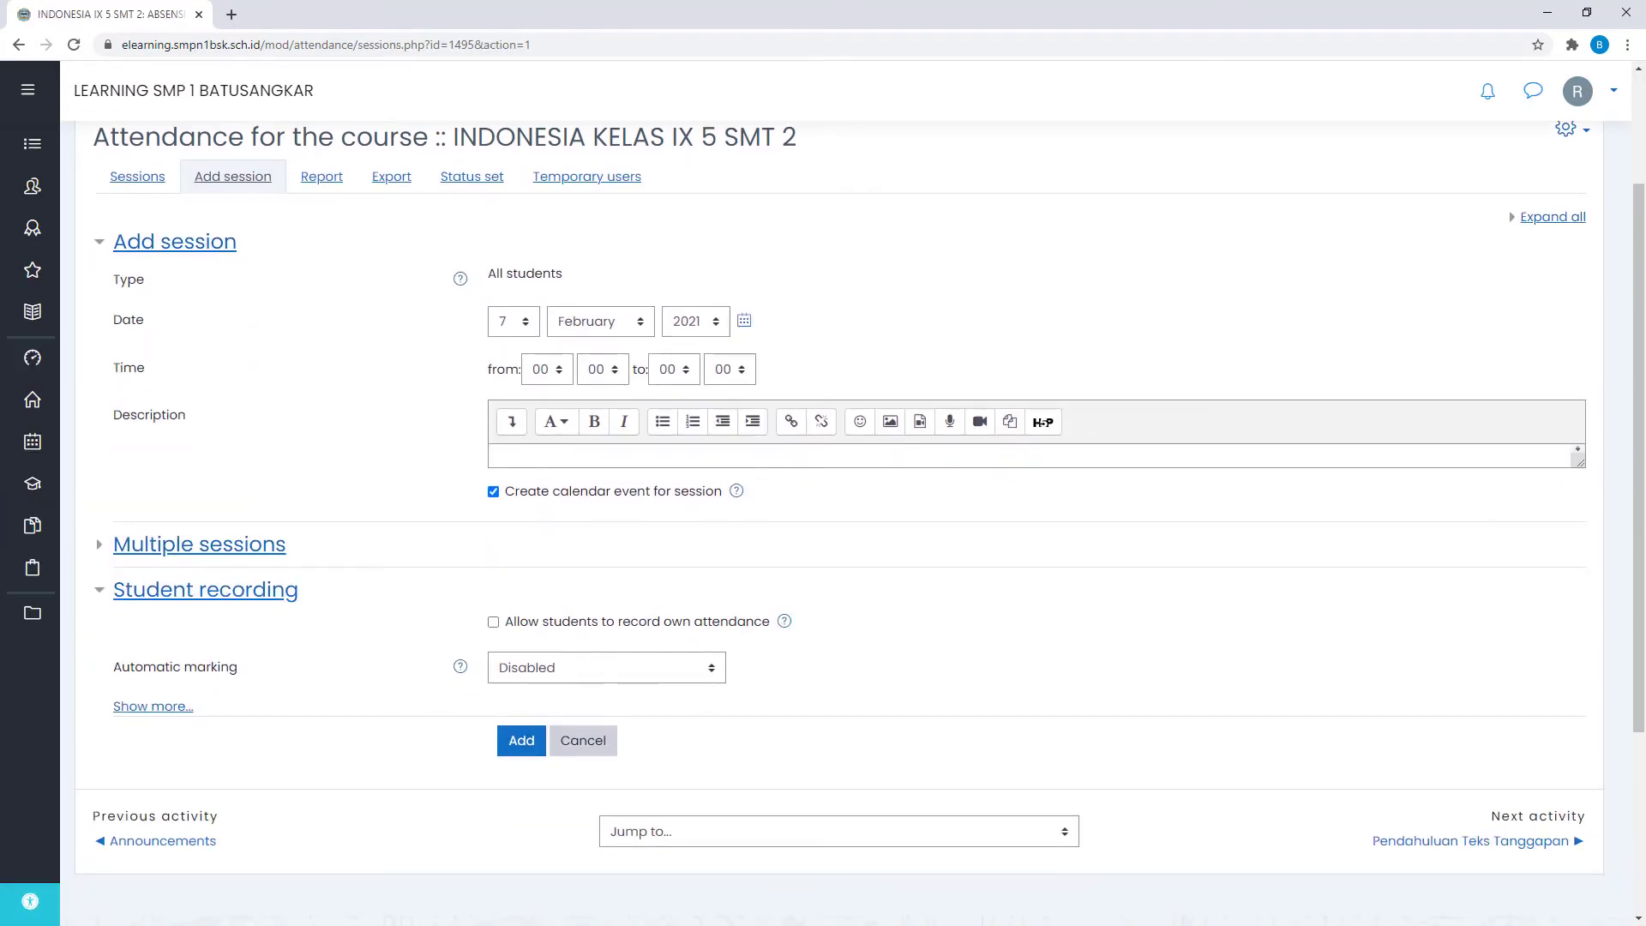
# - Bring up the sticky note and read the online and offline teaching schedule, checking the days, times and repeat intervals
pyautogui.hotkey('alt', 'Tab')
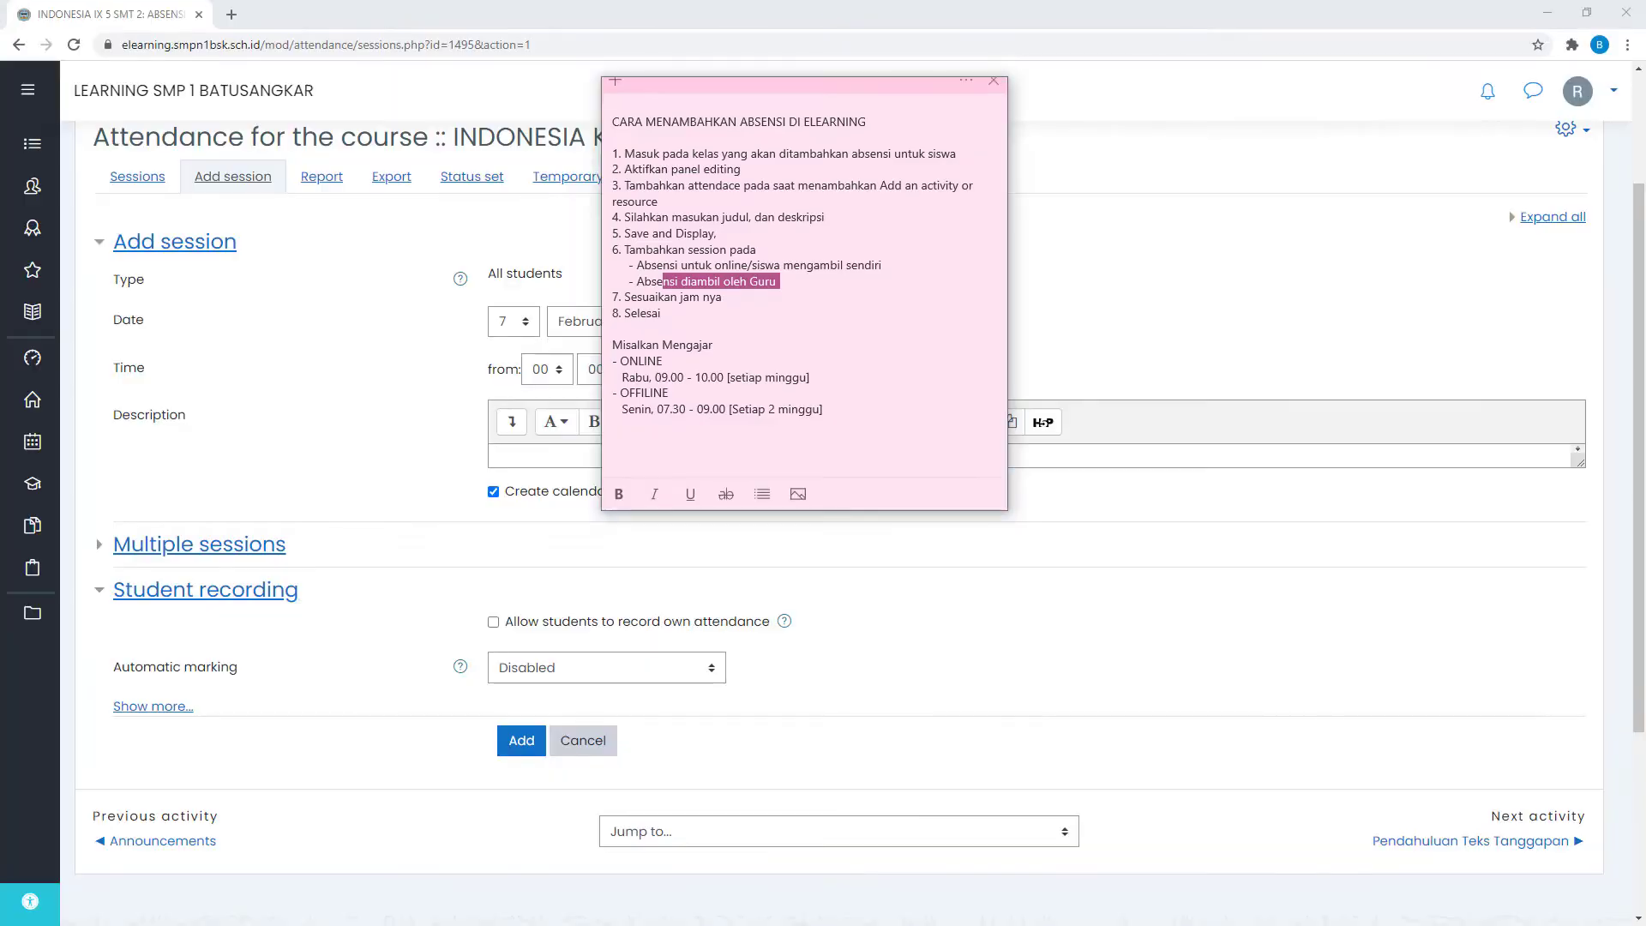
pyautogui.moveTo(758, 96); pyautogui.dragTo(244, 130)
pyautogui.click(182, 333)
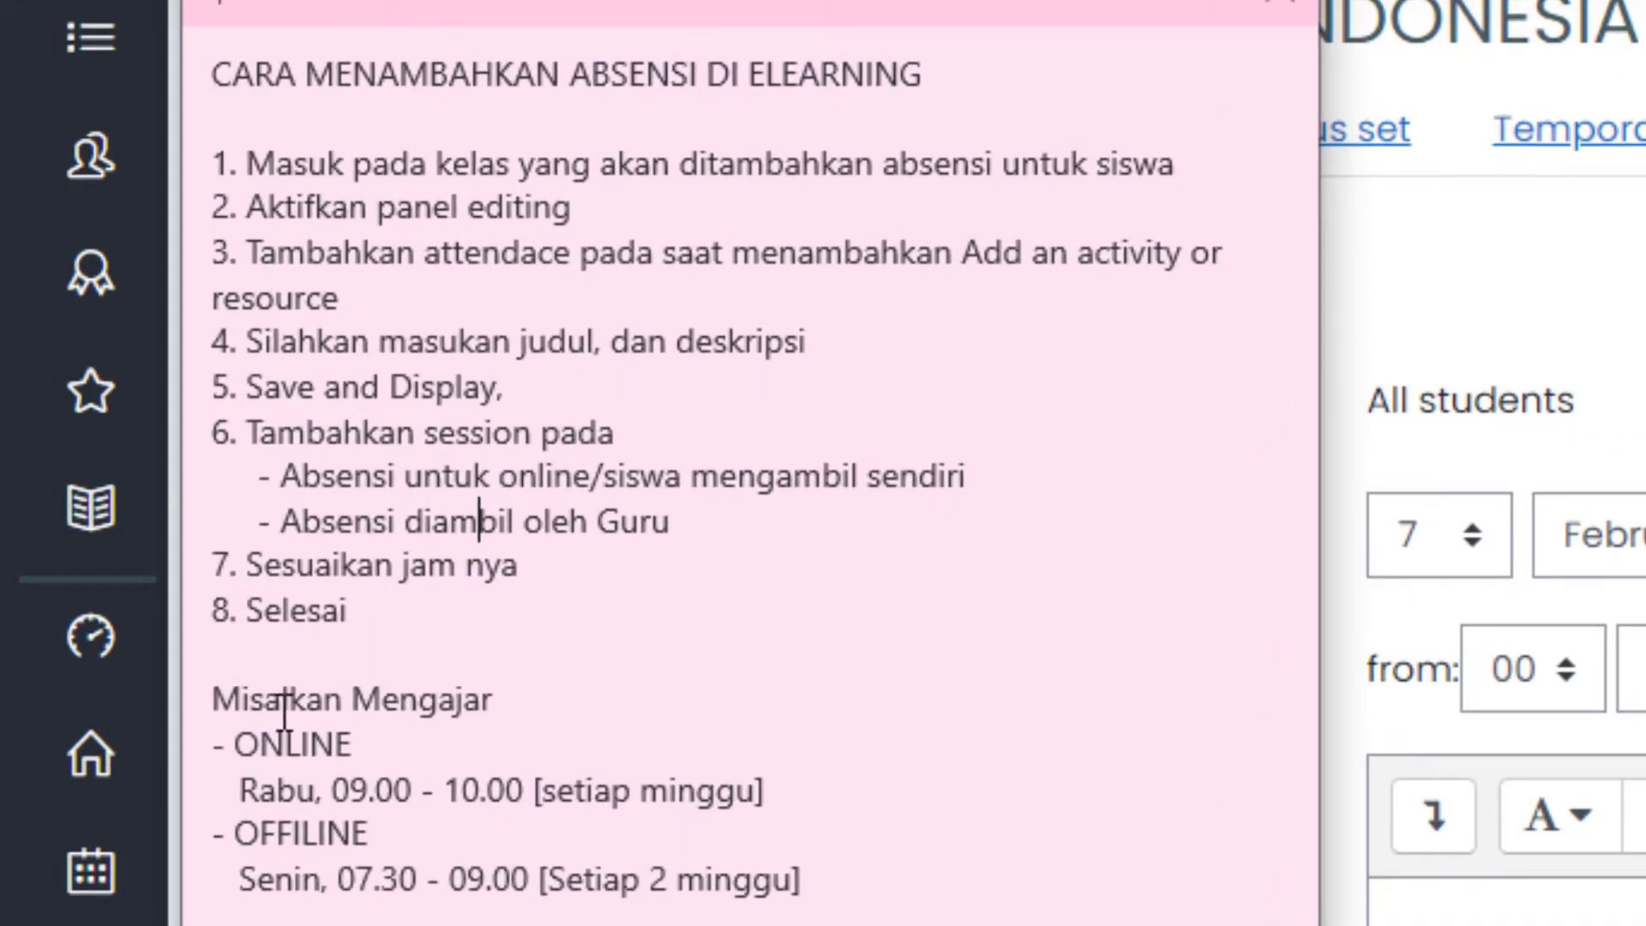
pyautogui.moveTo(333, 789); pyautogui.dragTo(537, 785)
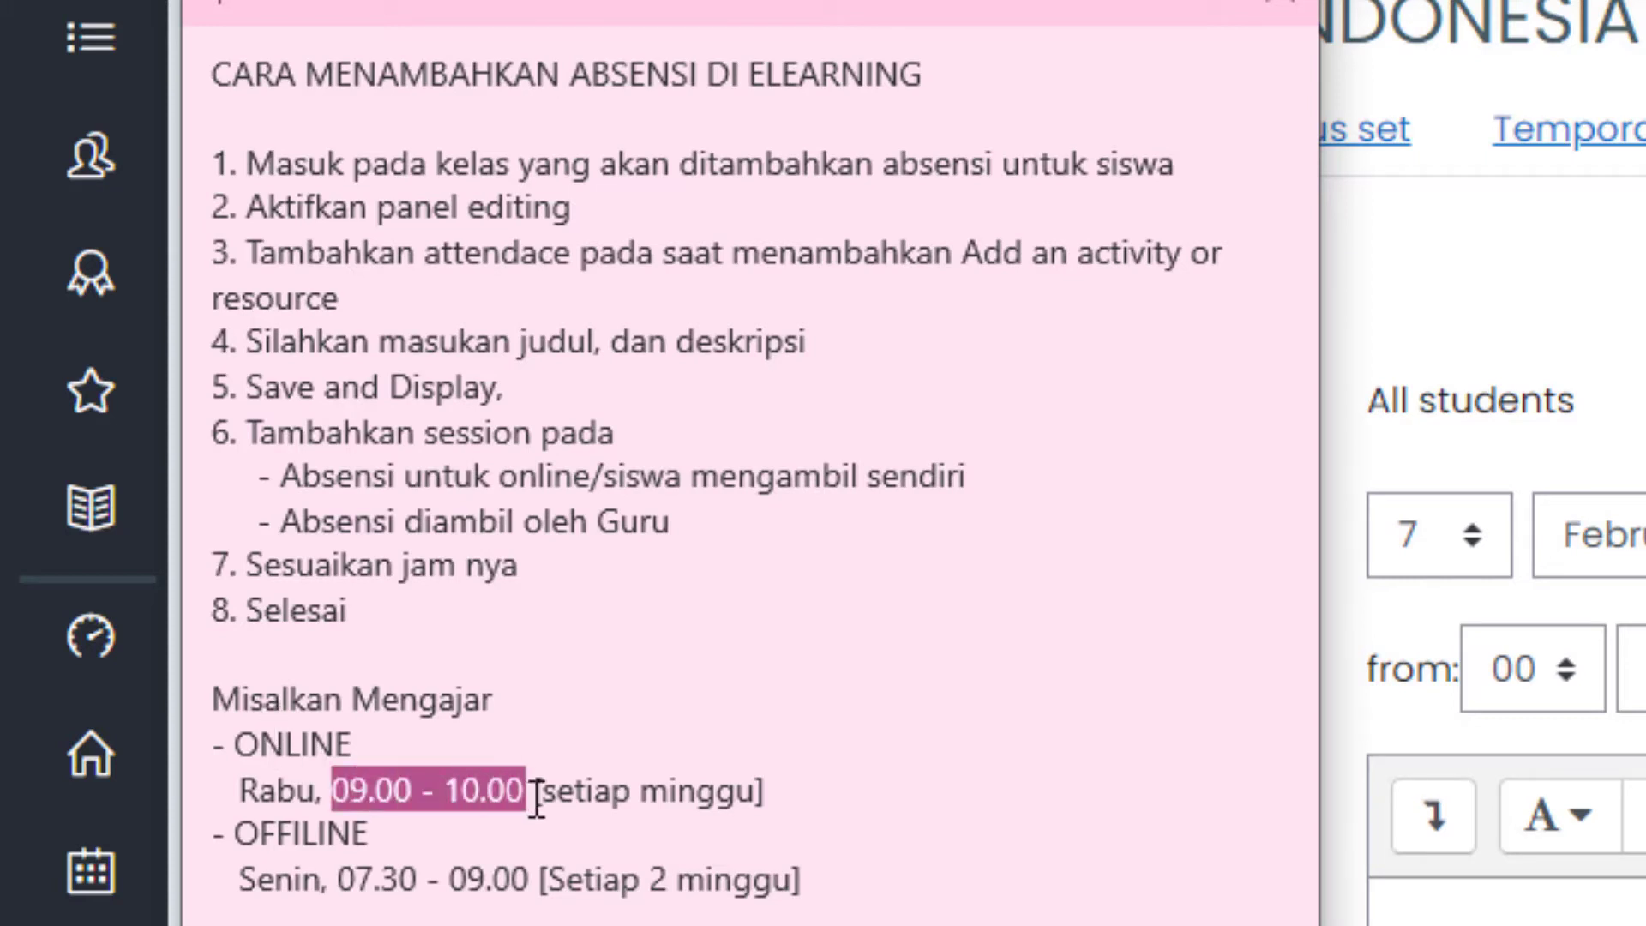
pyautogui.moveTo(235, 745); pyautogui.dragTo(782, 796)
pyautogui.click(335, 844)
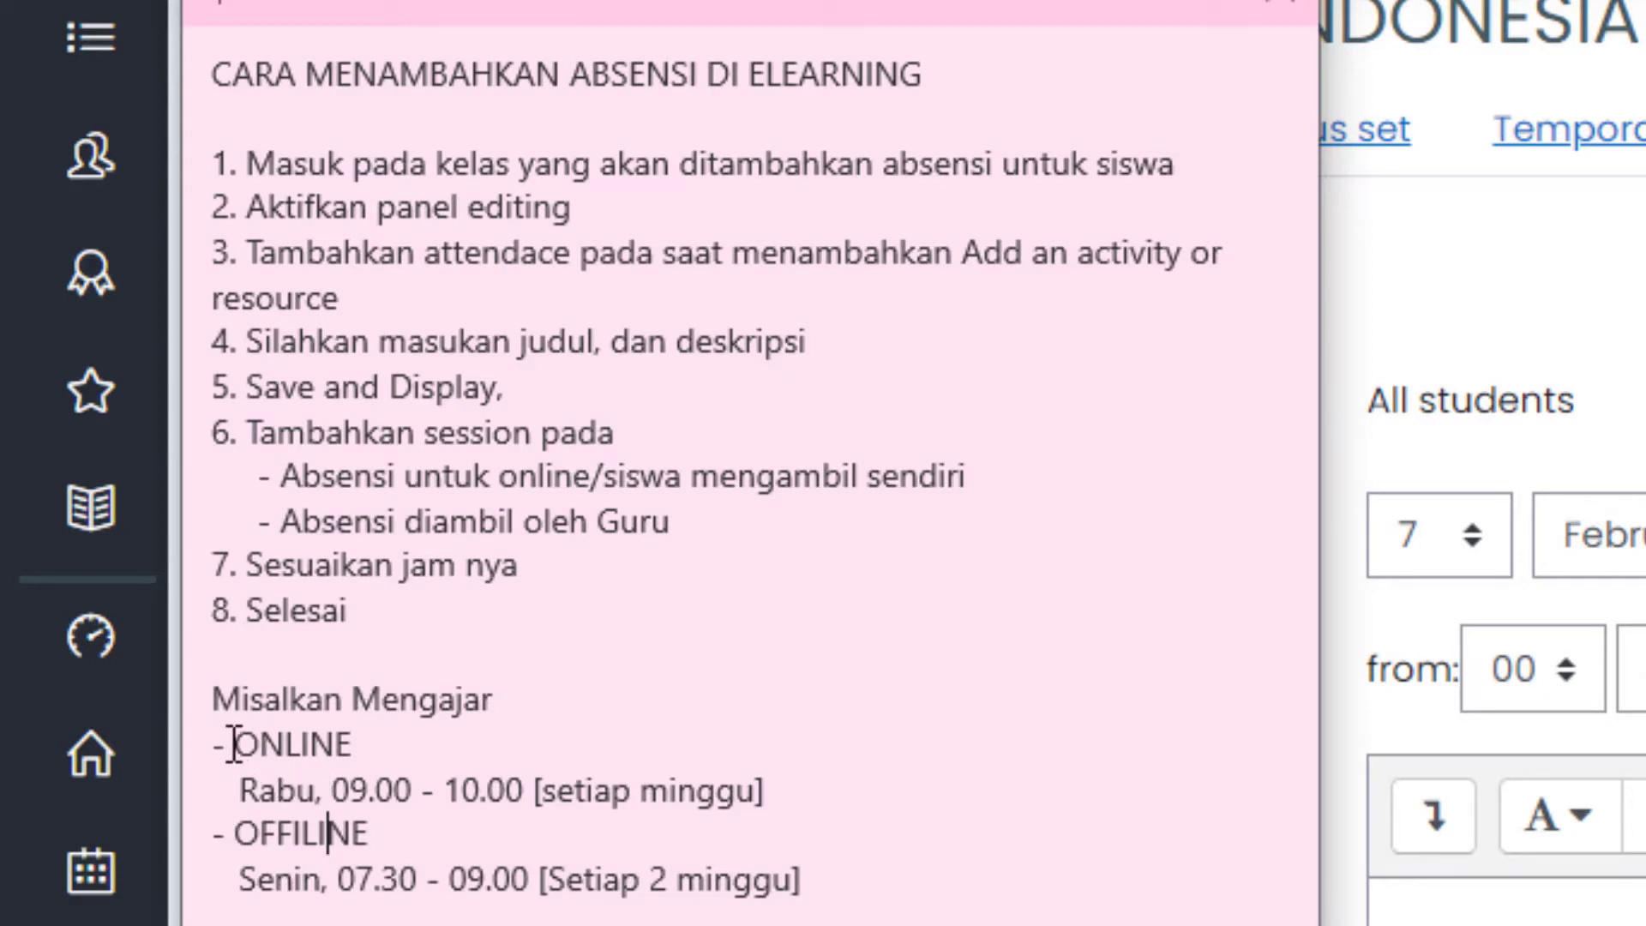
pyautogui.moveTo(235, 744); pyautogui.dragTo(471, 790)
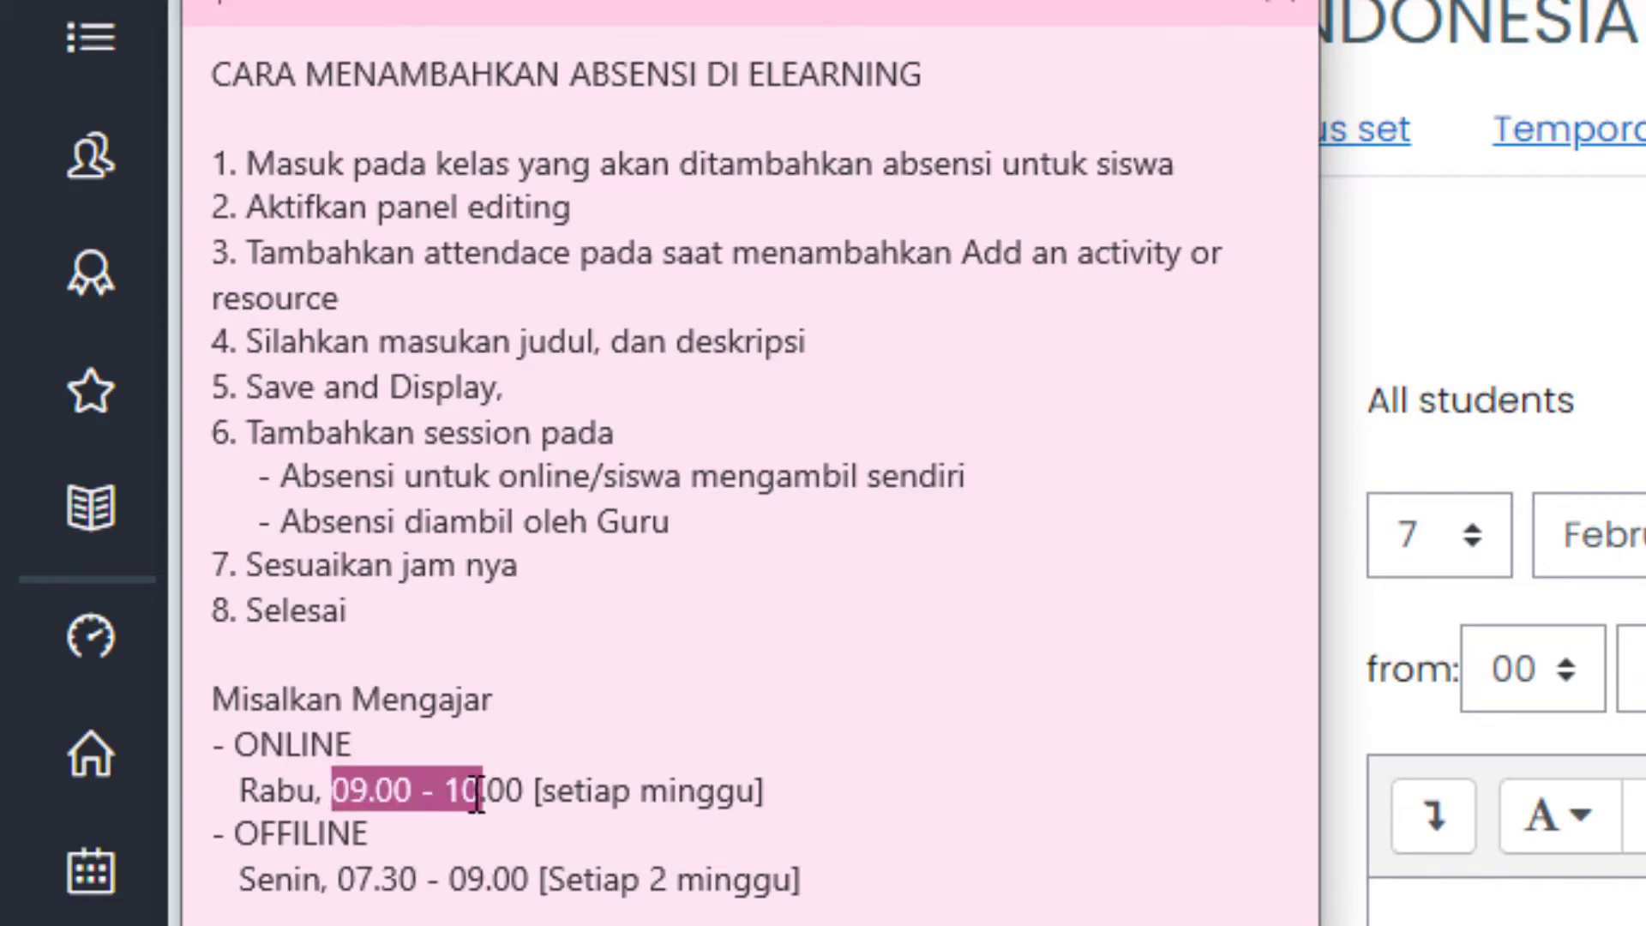
pyautogui.click(397, 789)
pyautogui.click(507, 797)
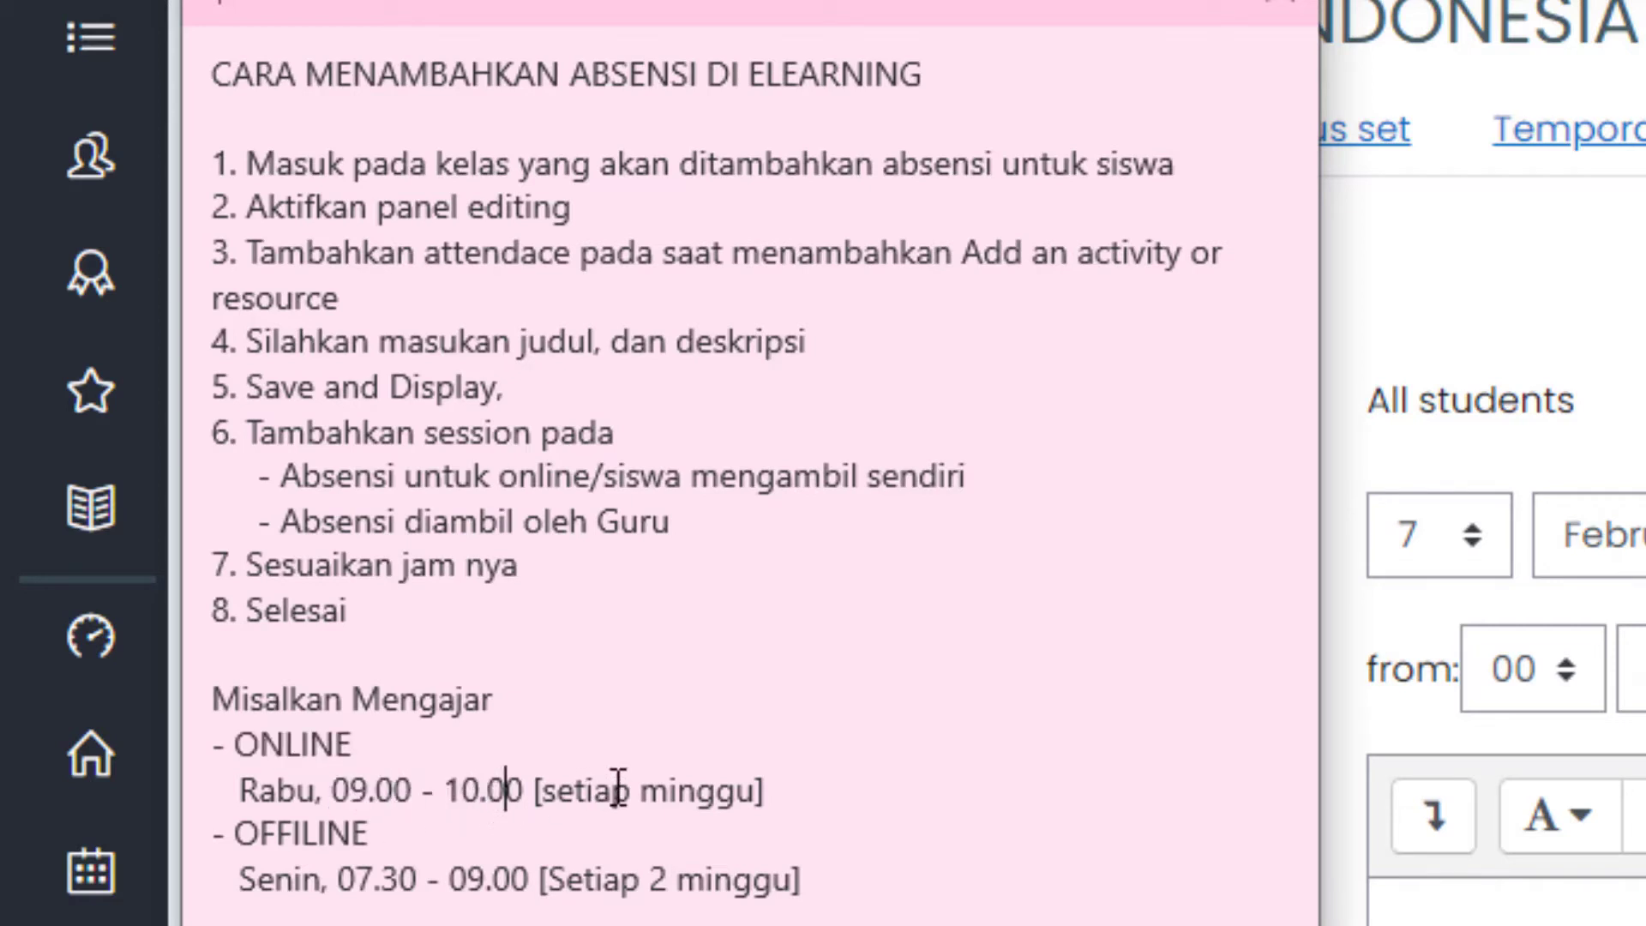
pyautogui.moveTo(632, 789); pyautogui.dragTo(698, 789)
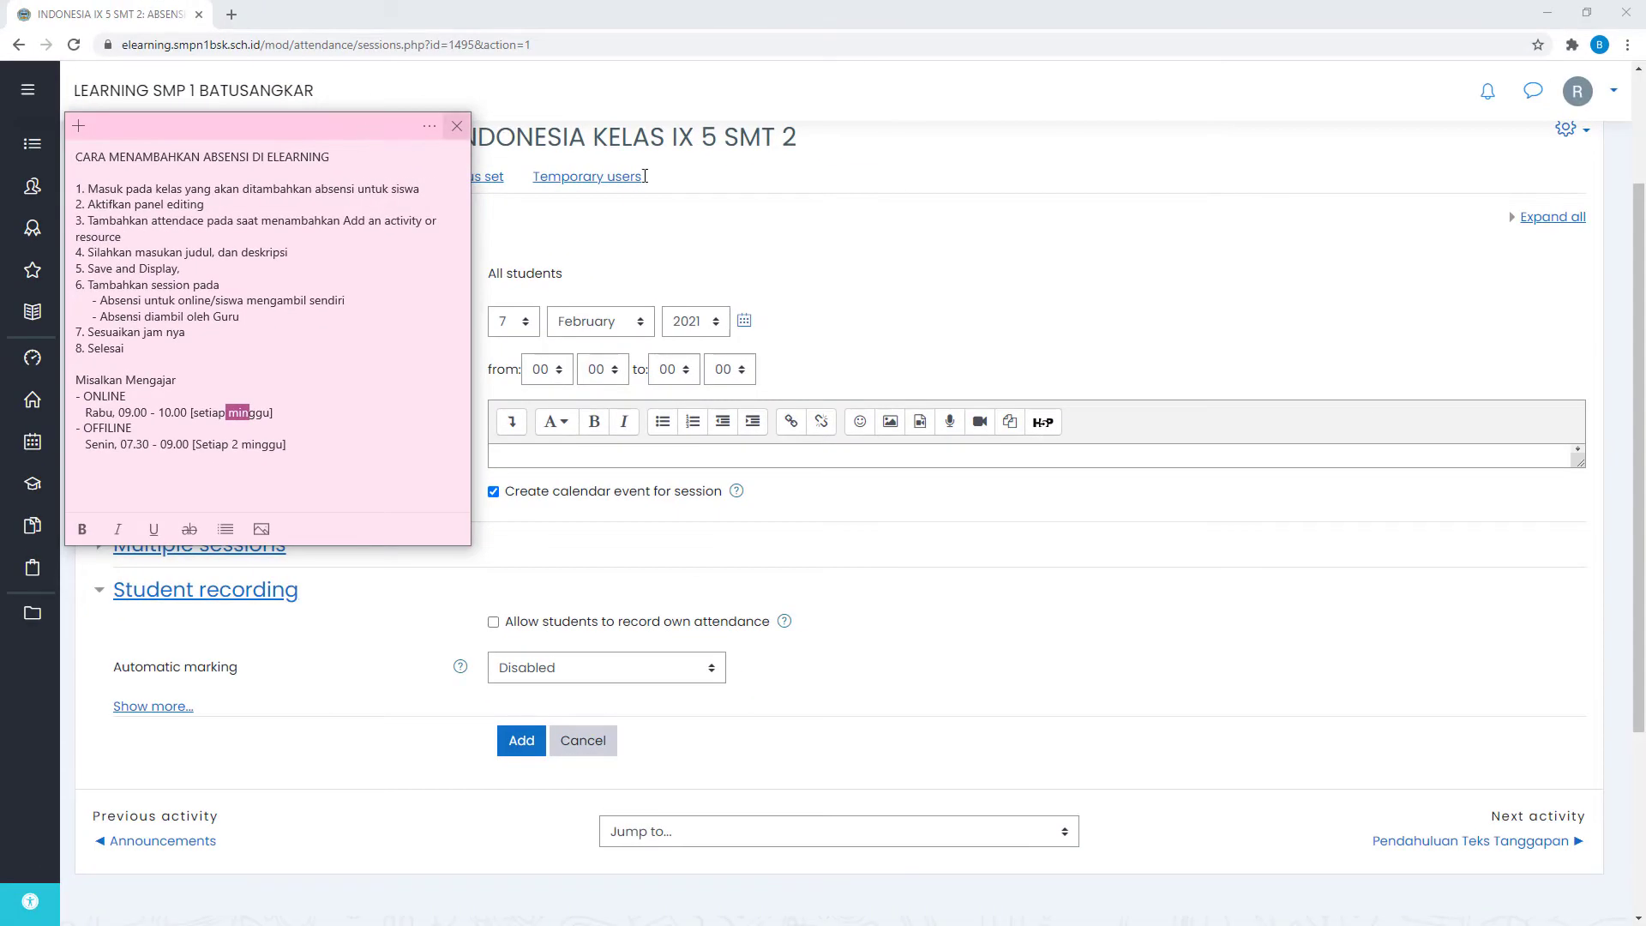
pyautogui.click(678, 90)
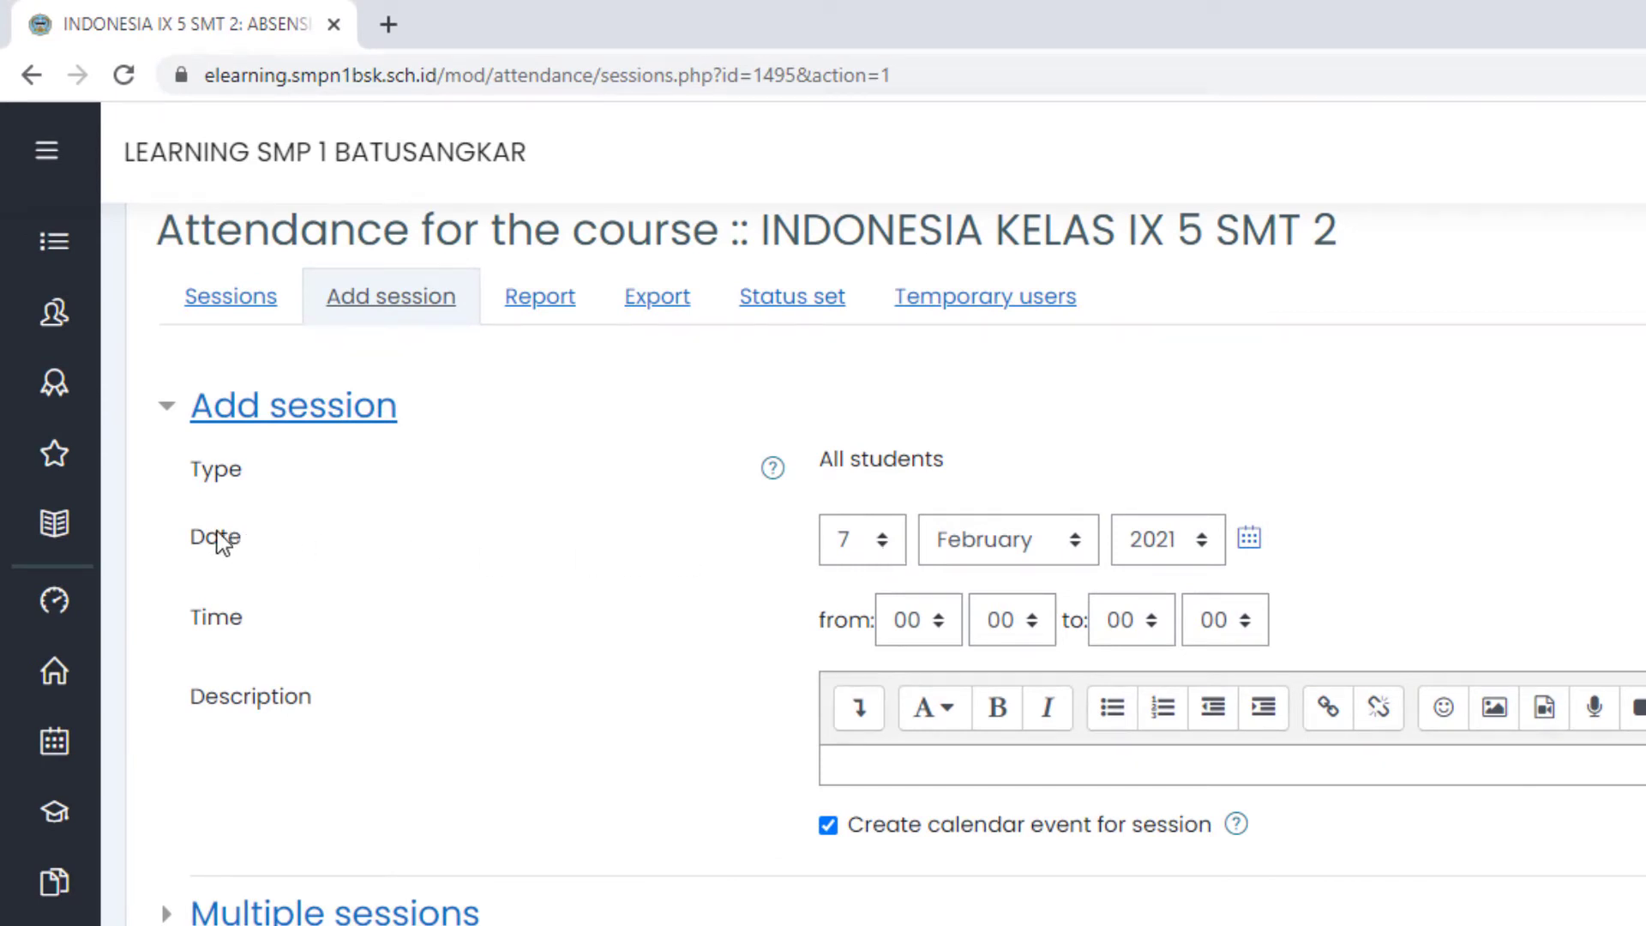
# - Set the session's date to 1 February 2021 and its time from 09:00 to 10:00
pyautogui.click(875, 549)
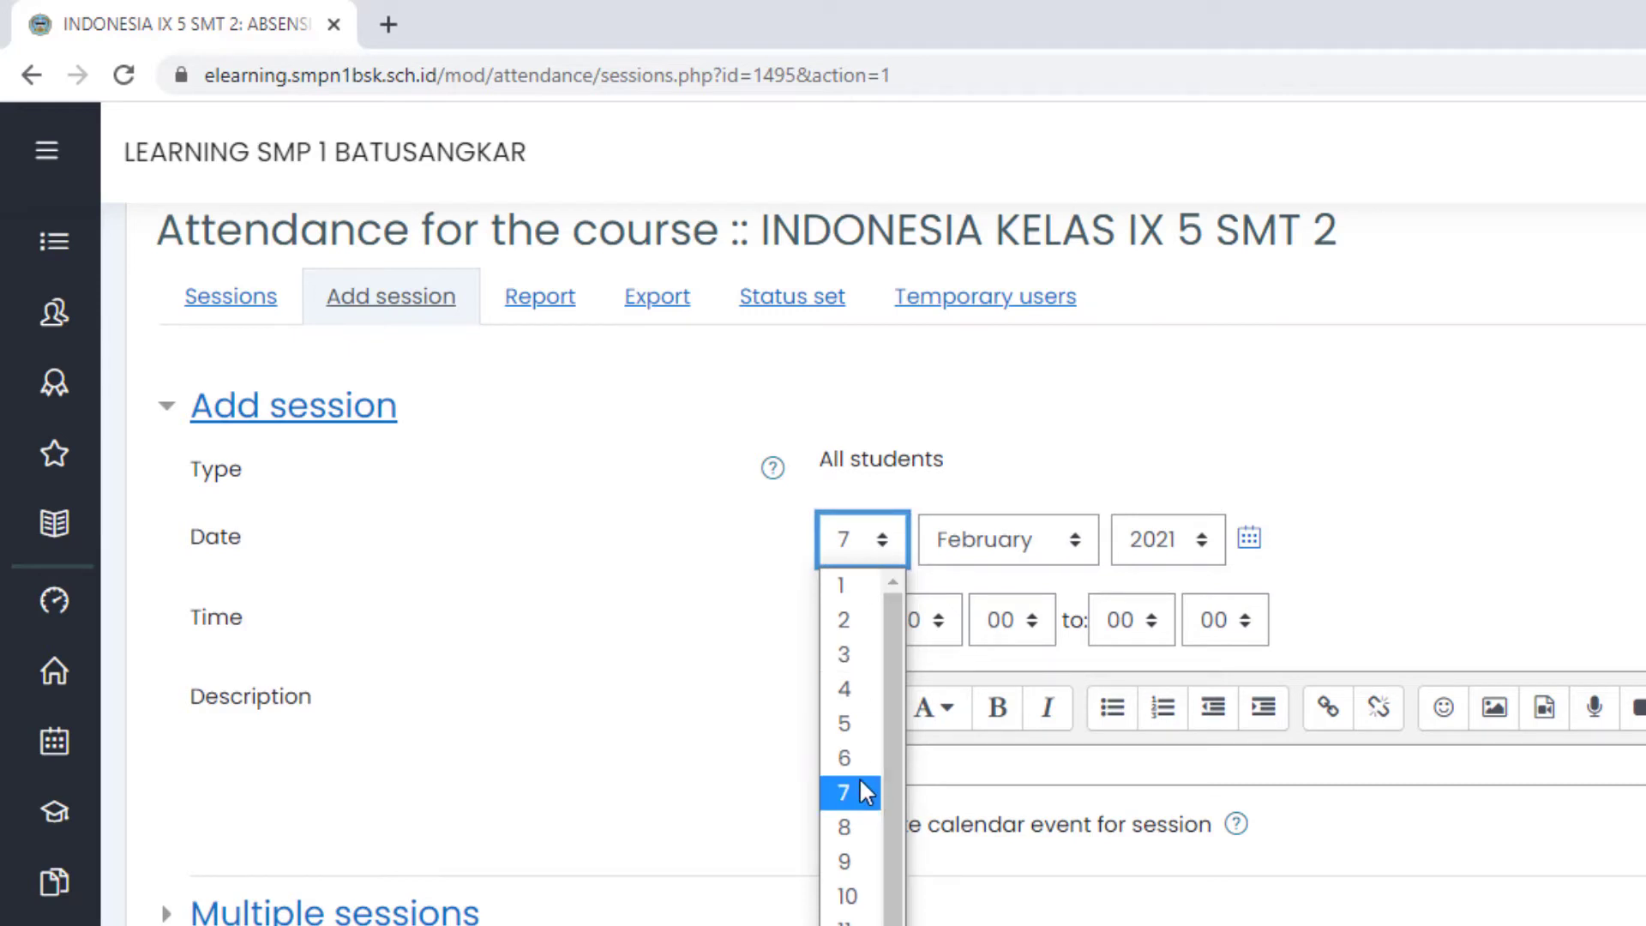
pyautogui.click(847, 587)
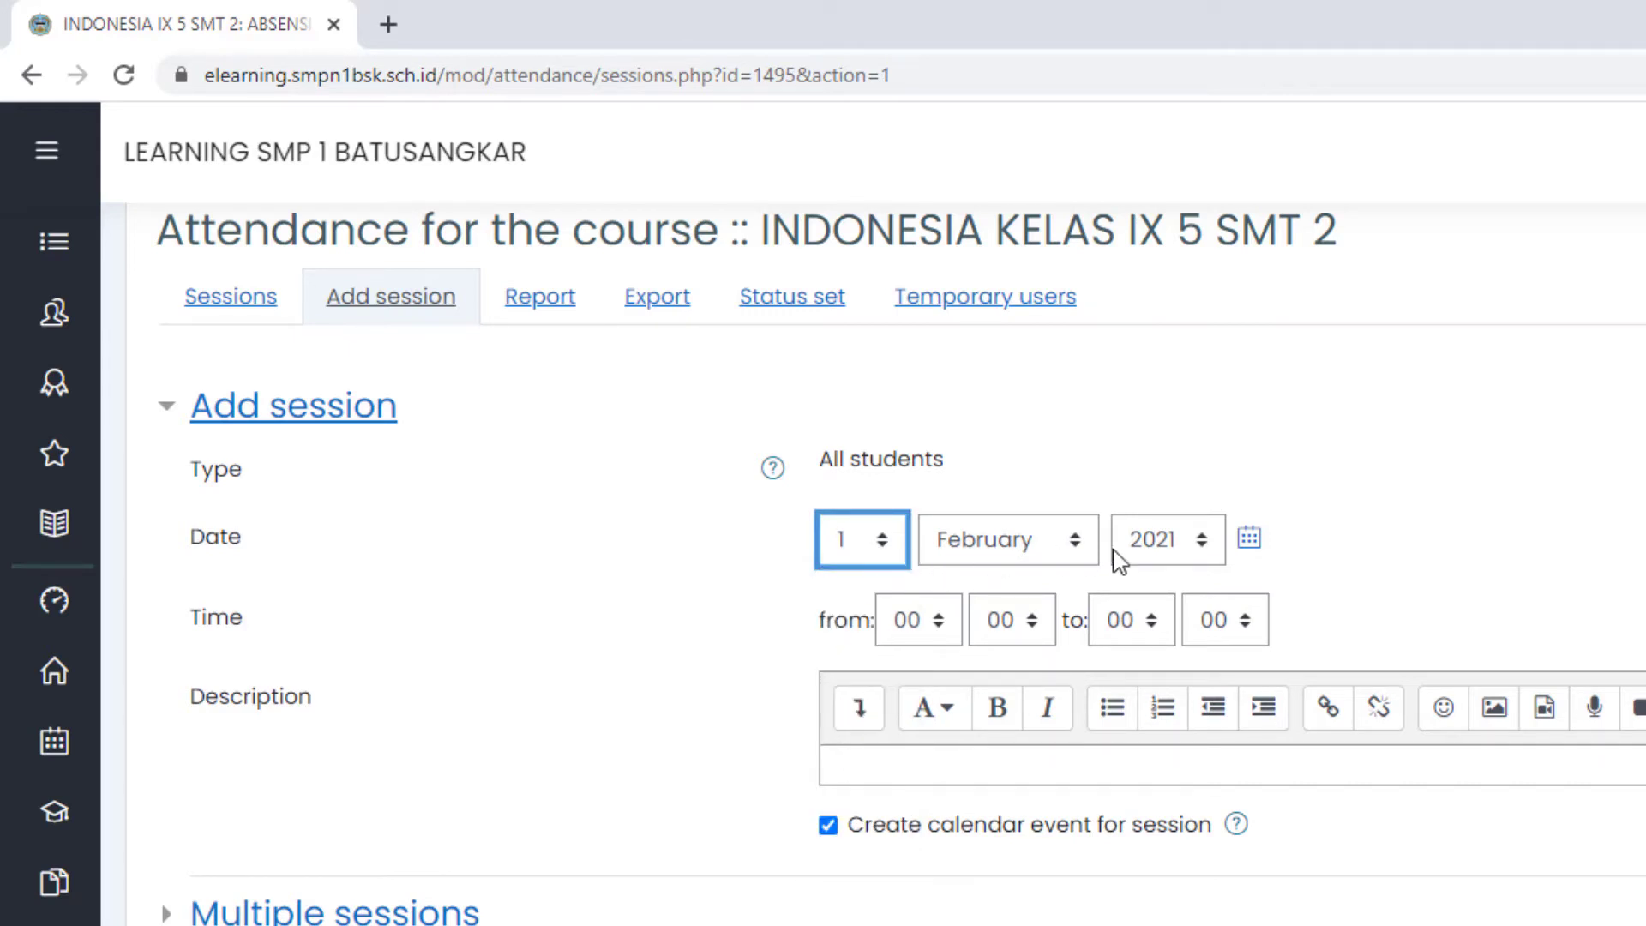
pyautogui.click(1260, 547)
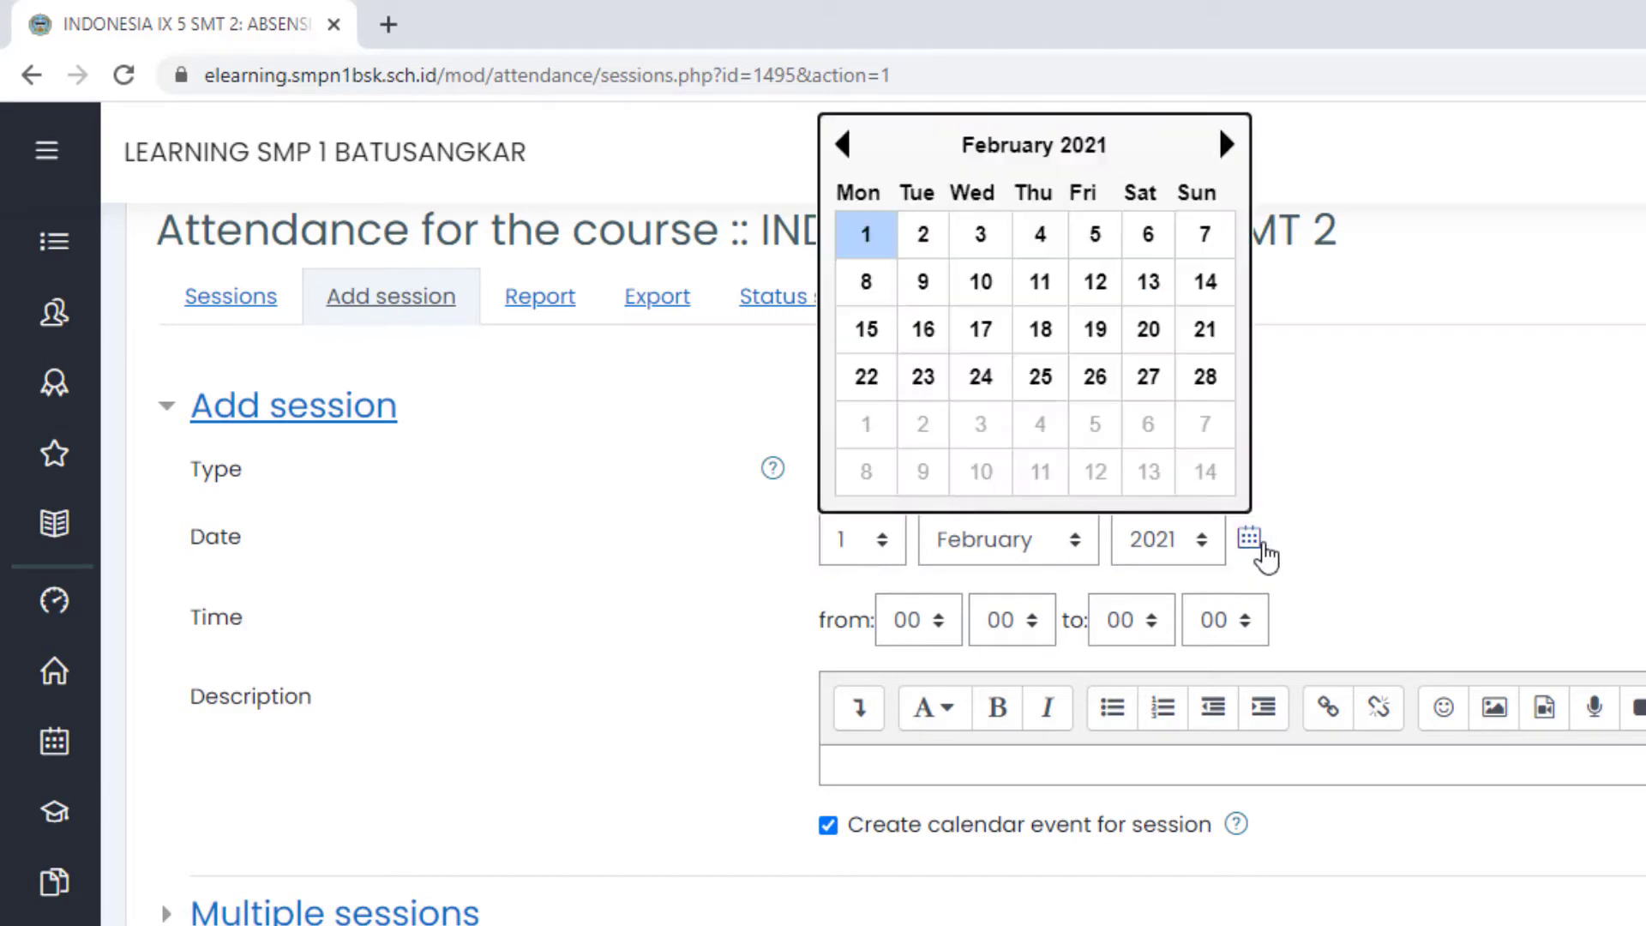
pyautogui.click(1504, 477)
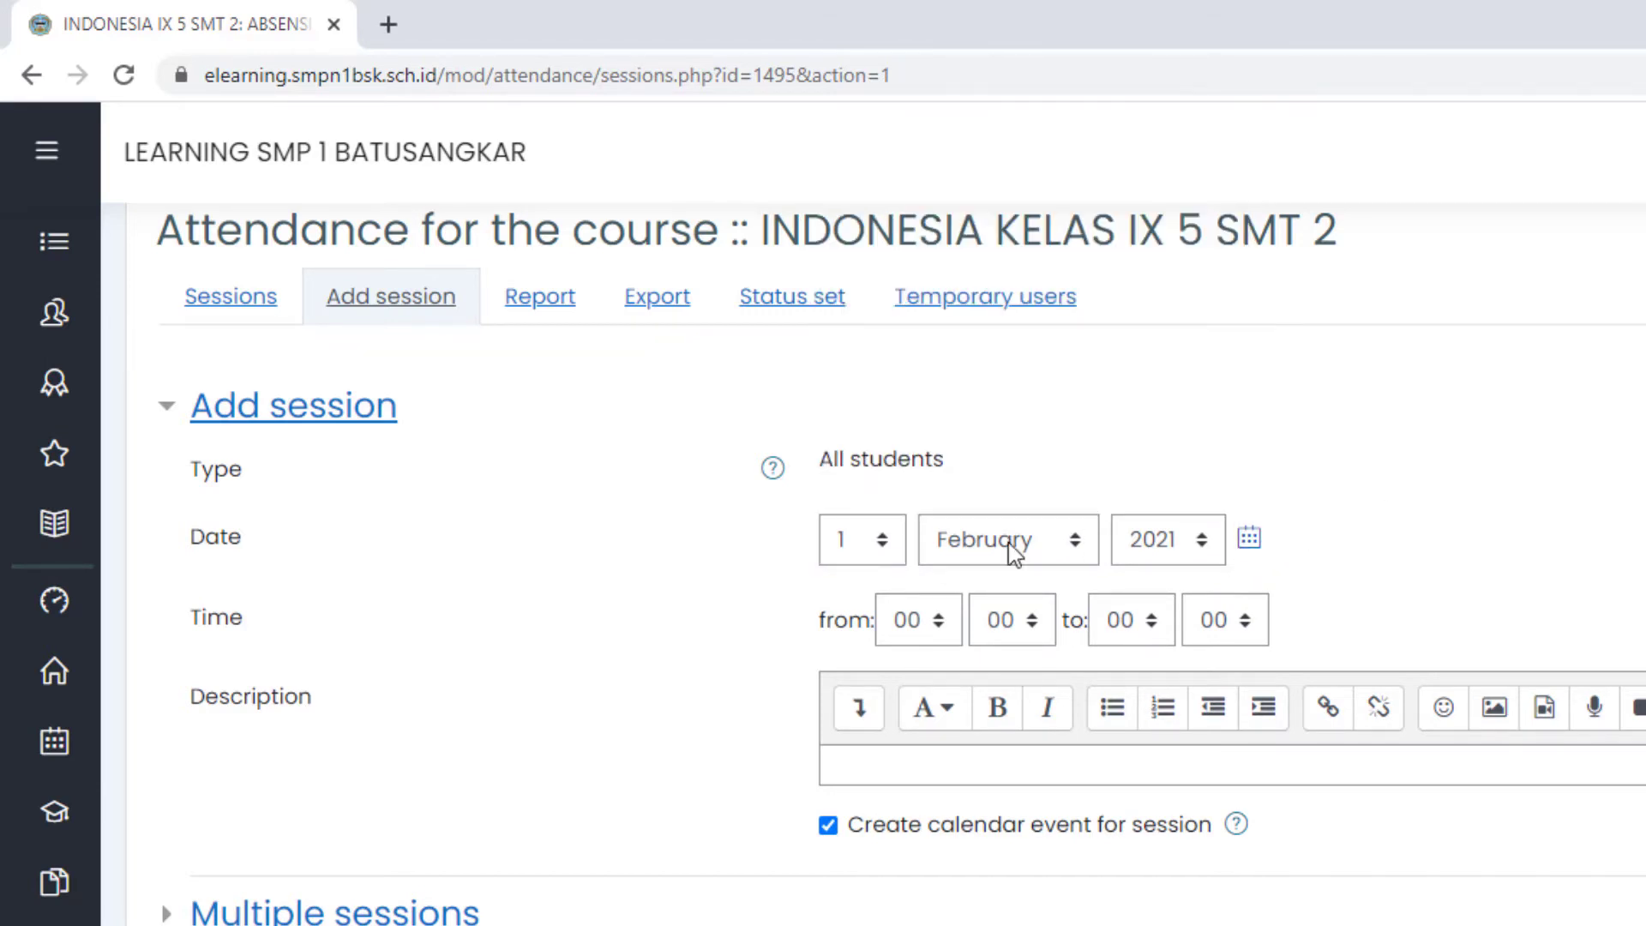
pyautogui.click(924, 627)
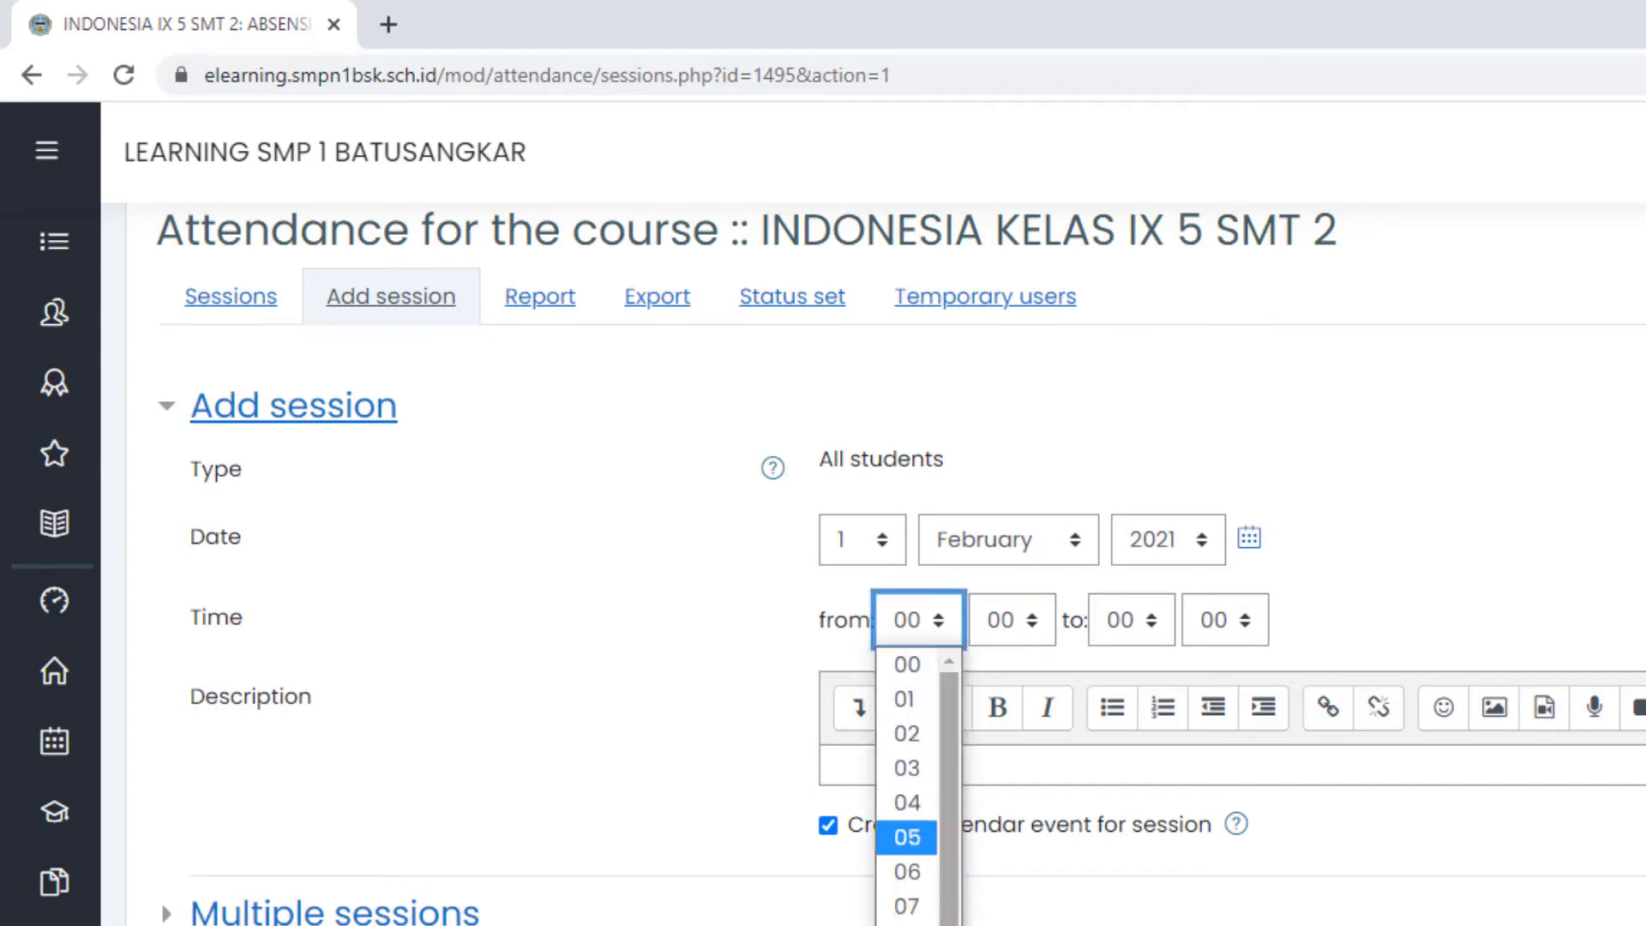
pyautogui.click(907, 925)
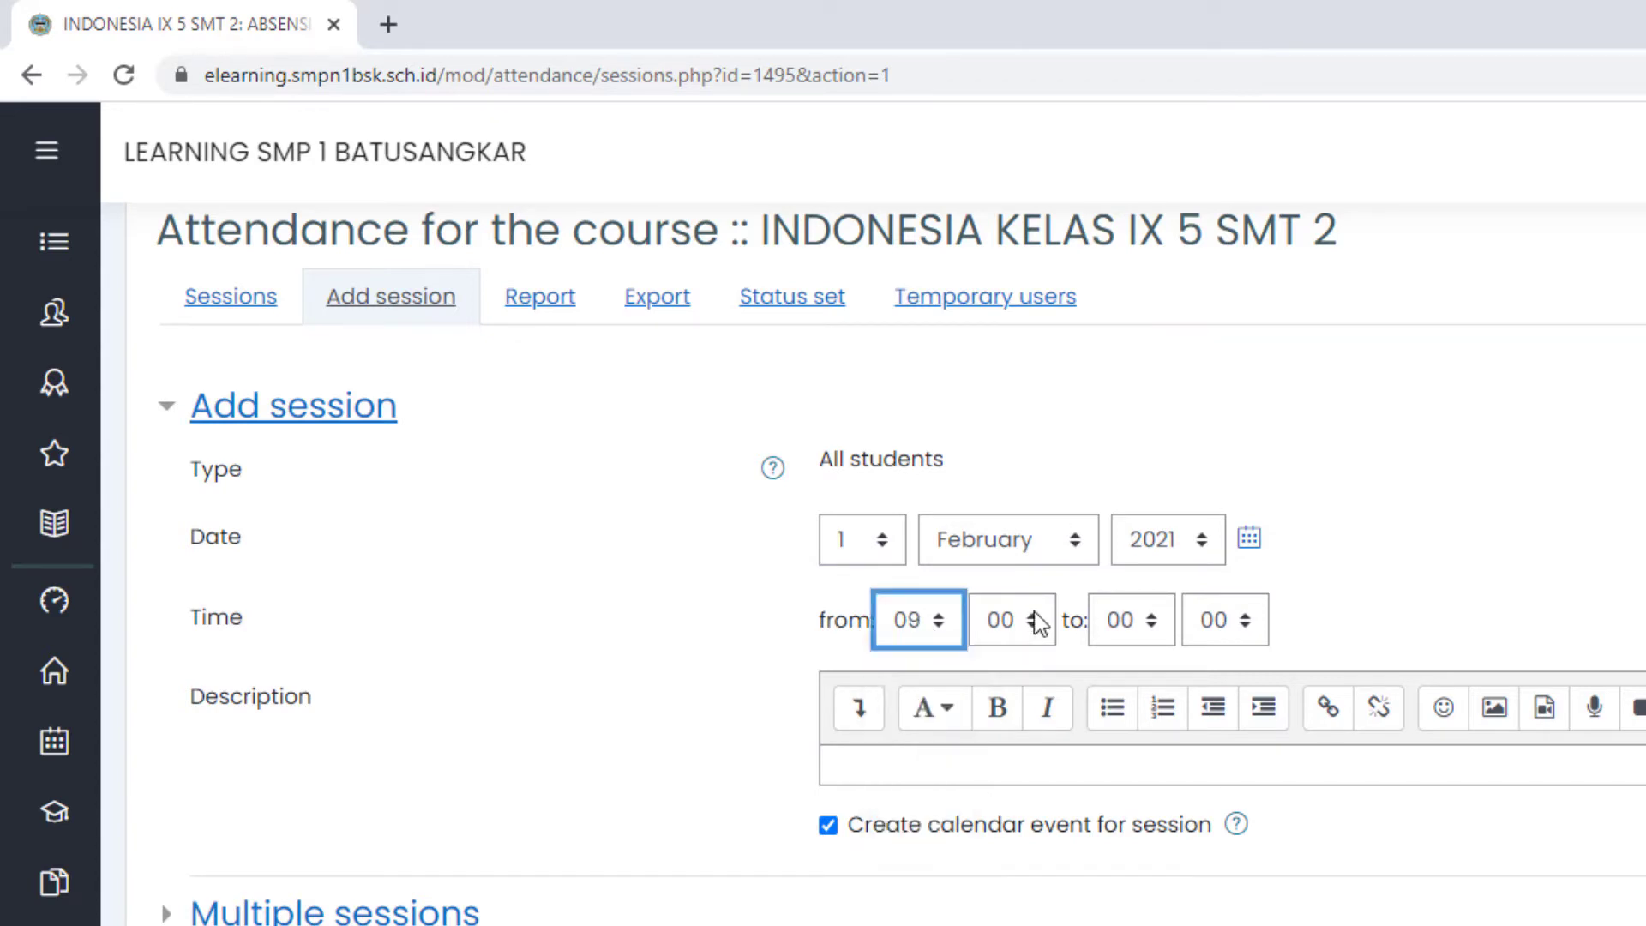
pyautogui.click(1118, 621)
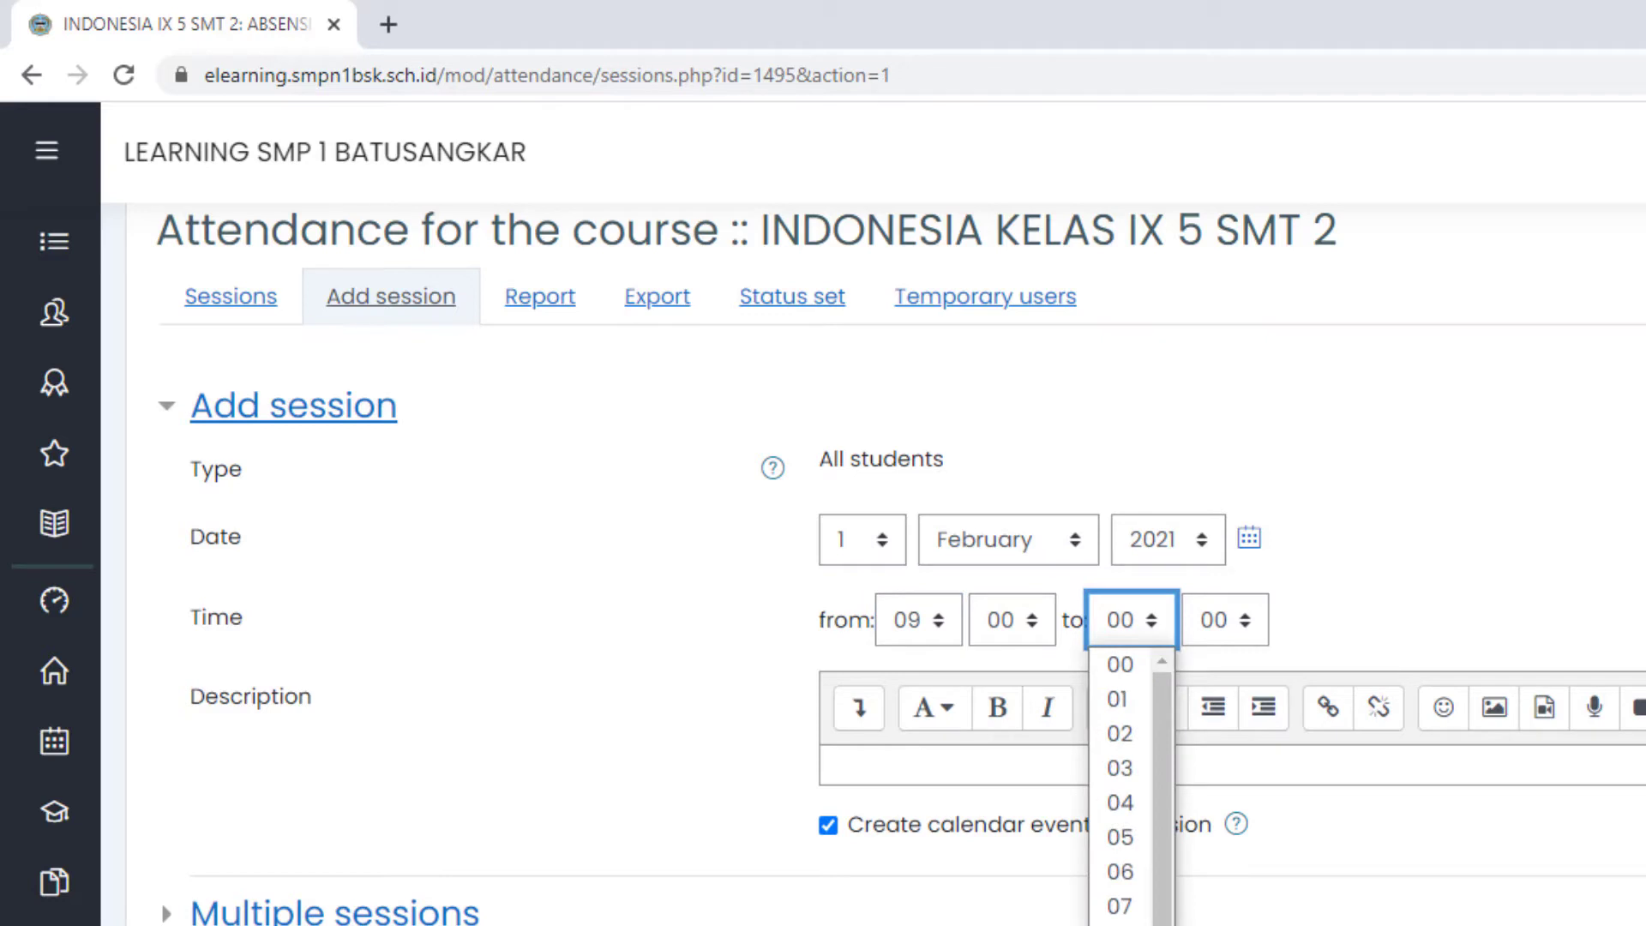
pyautogui.click(1117, 925)
# - Enter "ABSENSI ONLINE" as the session description
pyautogui.click(884, 762)
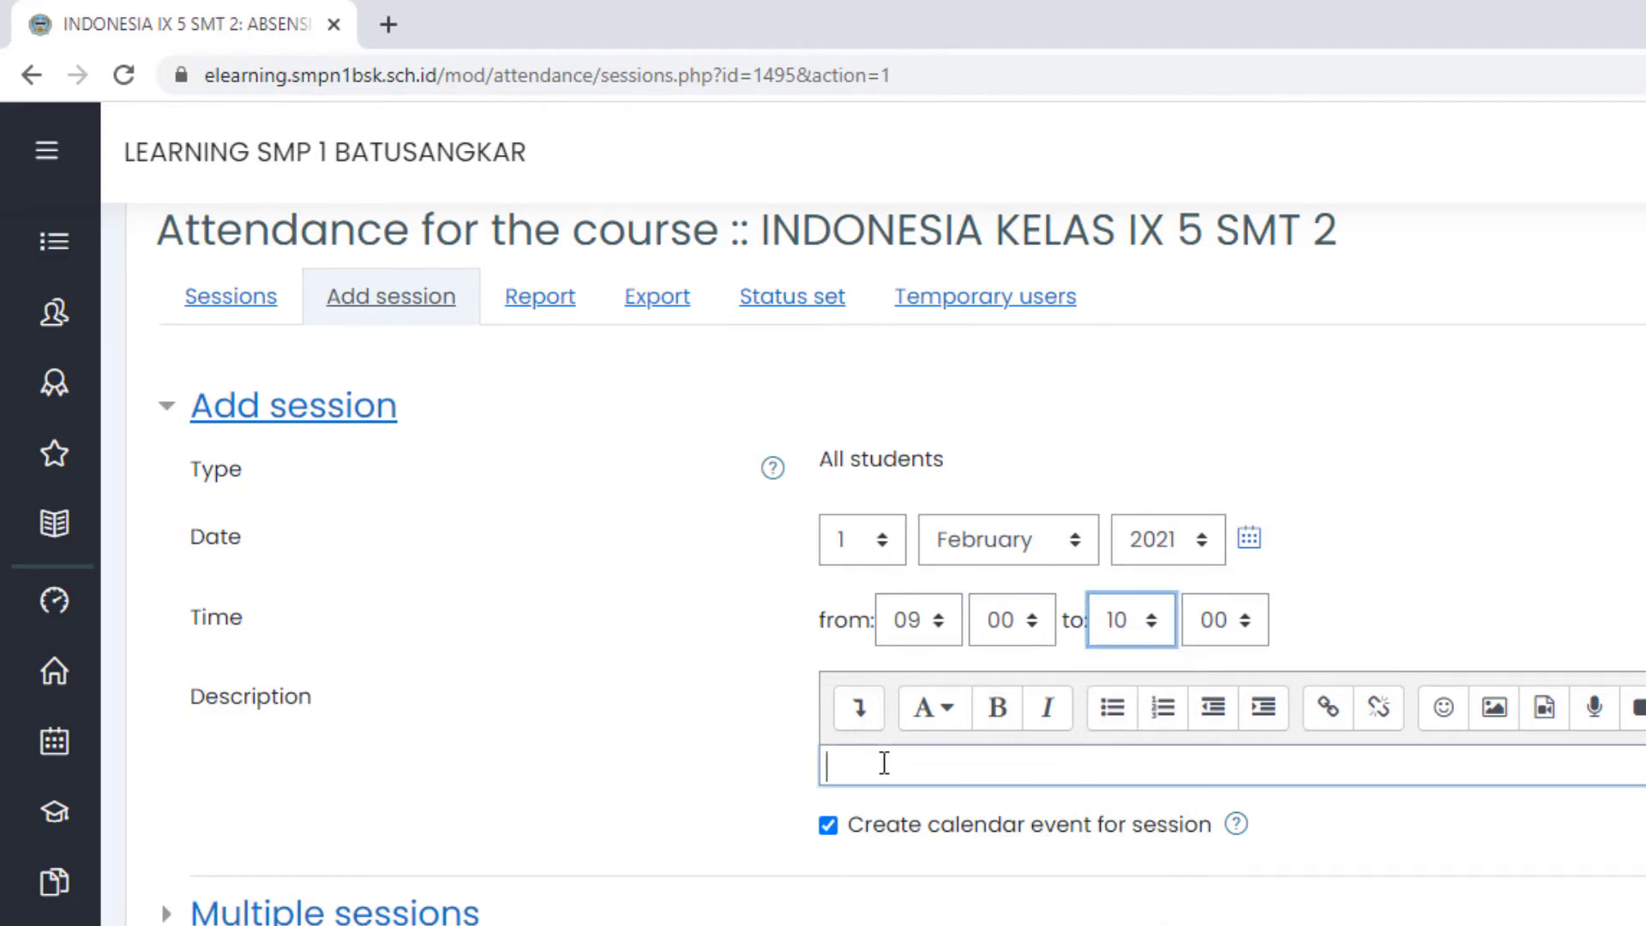
pyautogui.write('a')
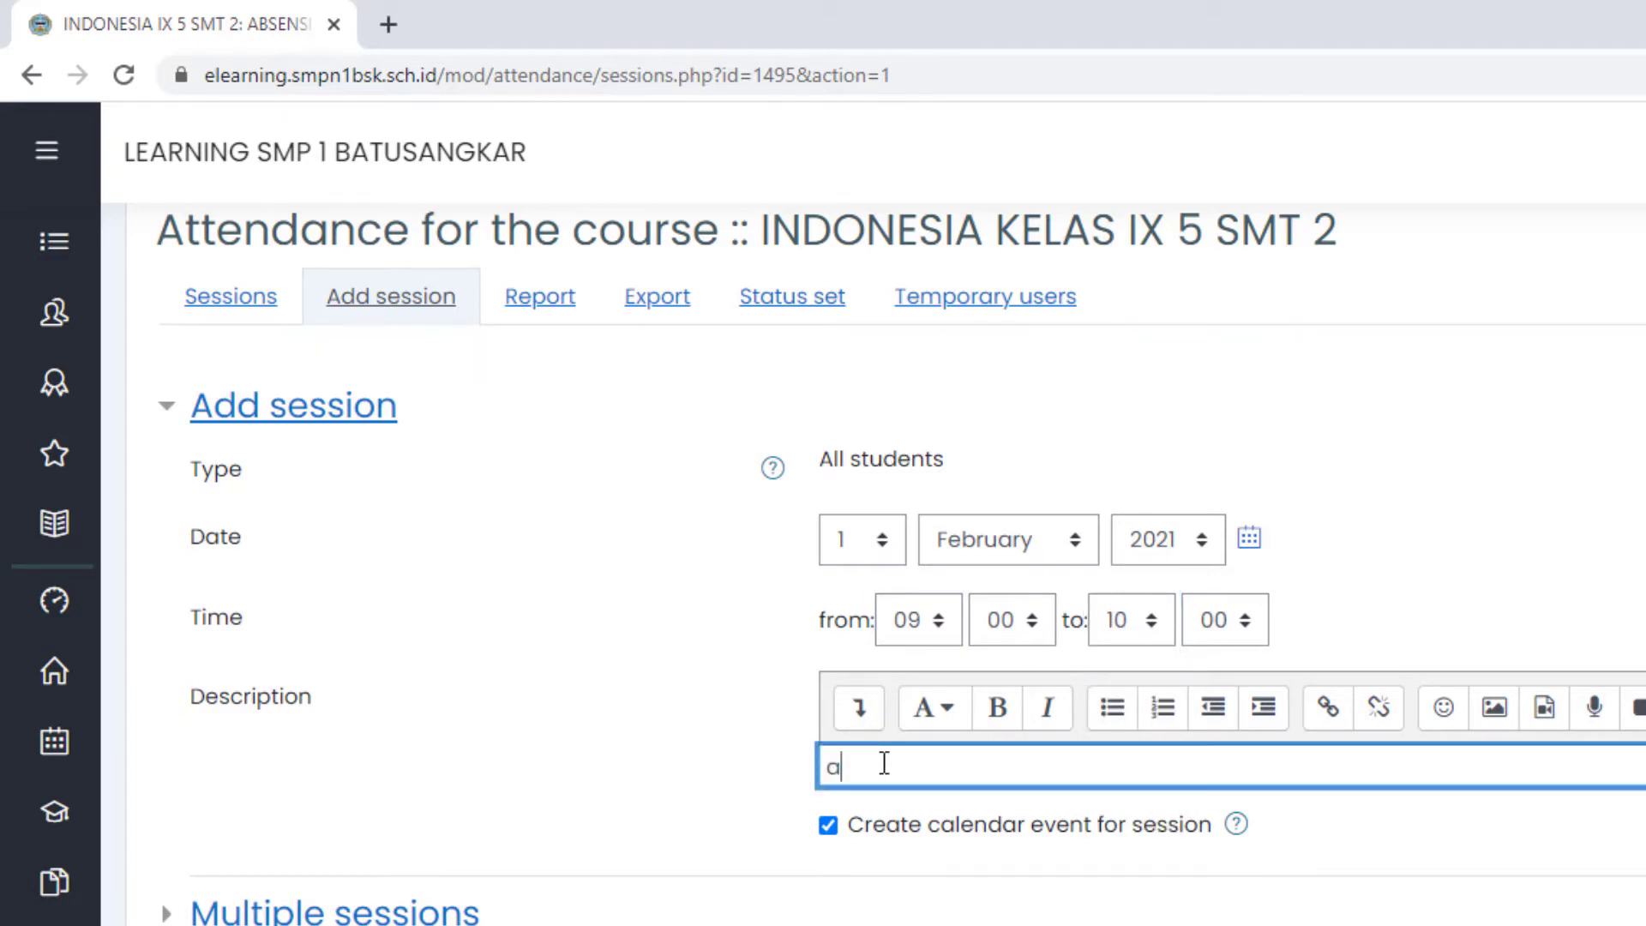
pyautogui.press('BackSpace')
pyautogui.write('ABSENSI ONLINE')
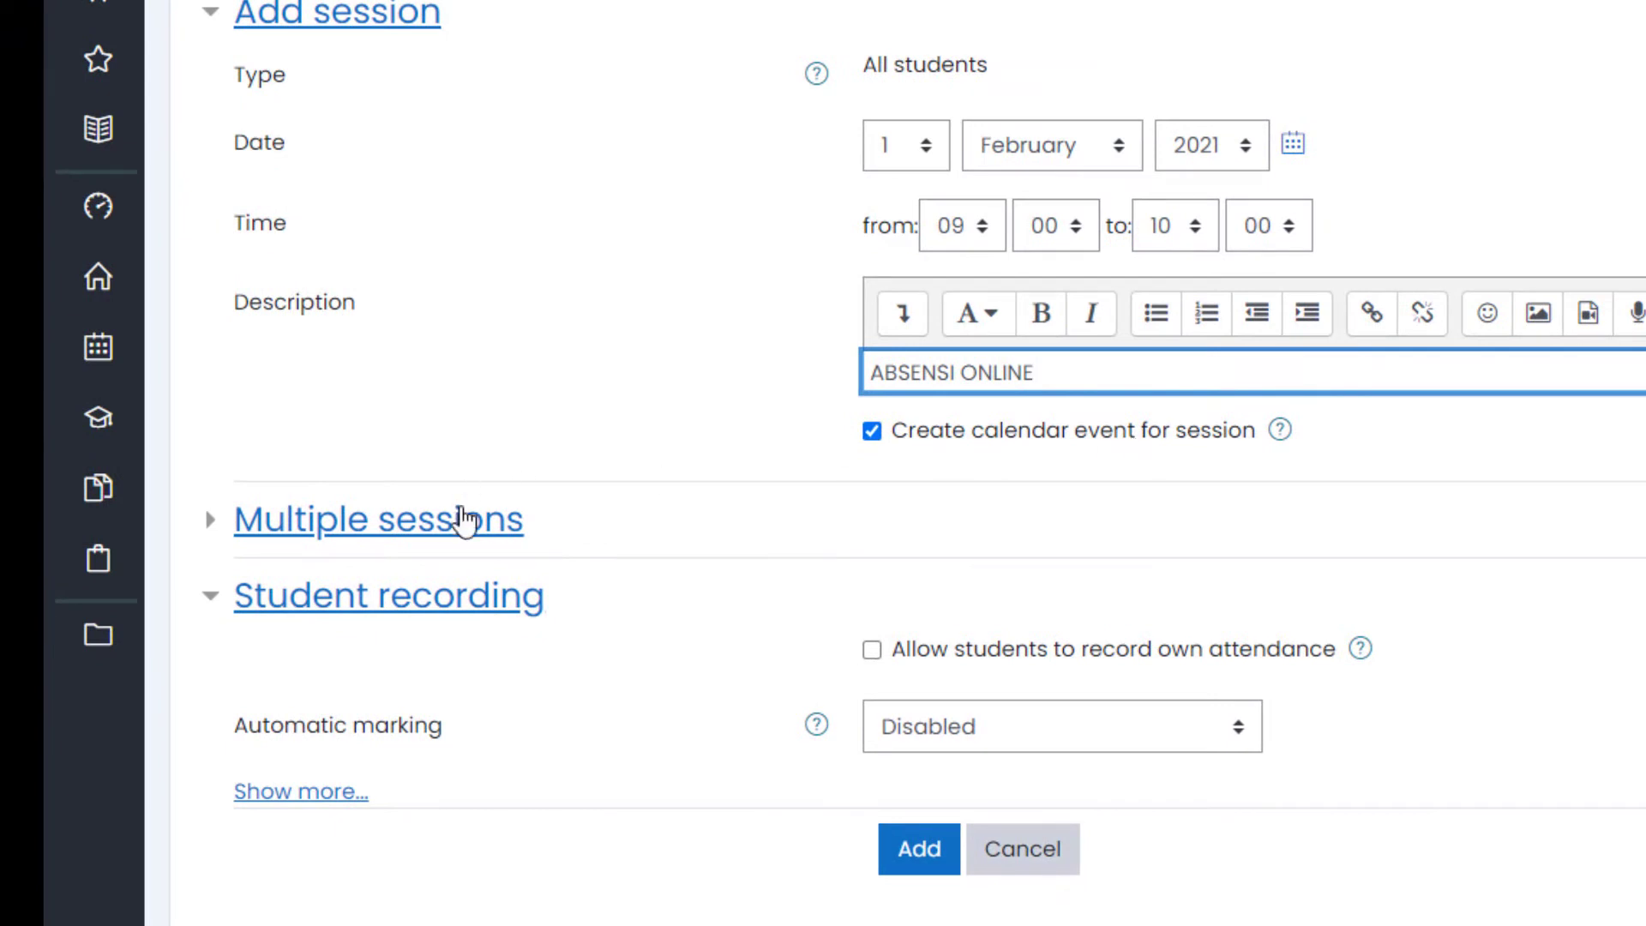
# - Enable repeating the session under multiple sessions, on Wednesday, until 15 May 2021
pyautogui.click(345, 521)
pyautogui.scroll(-3, 686, 463)
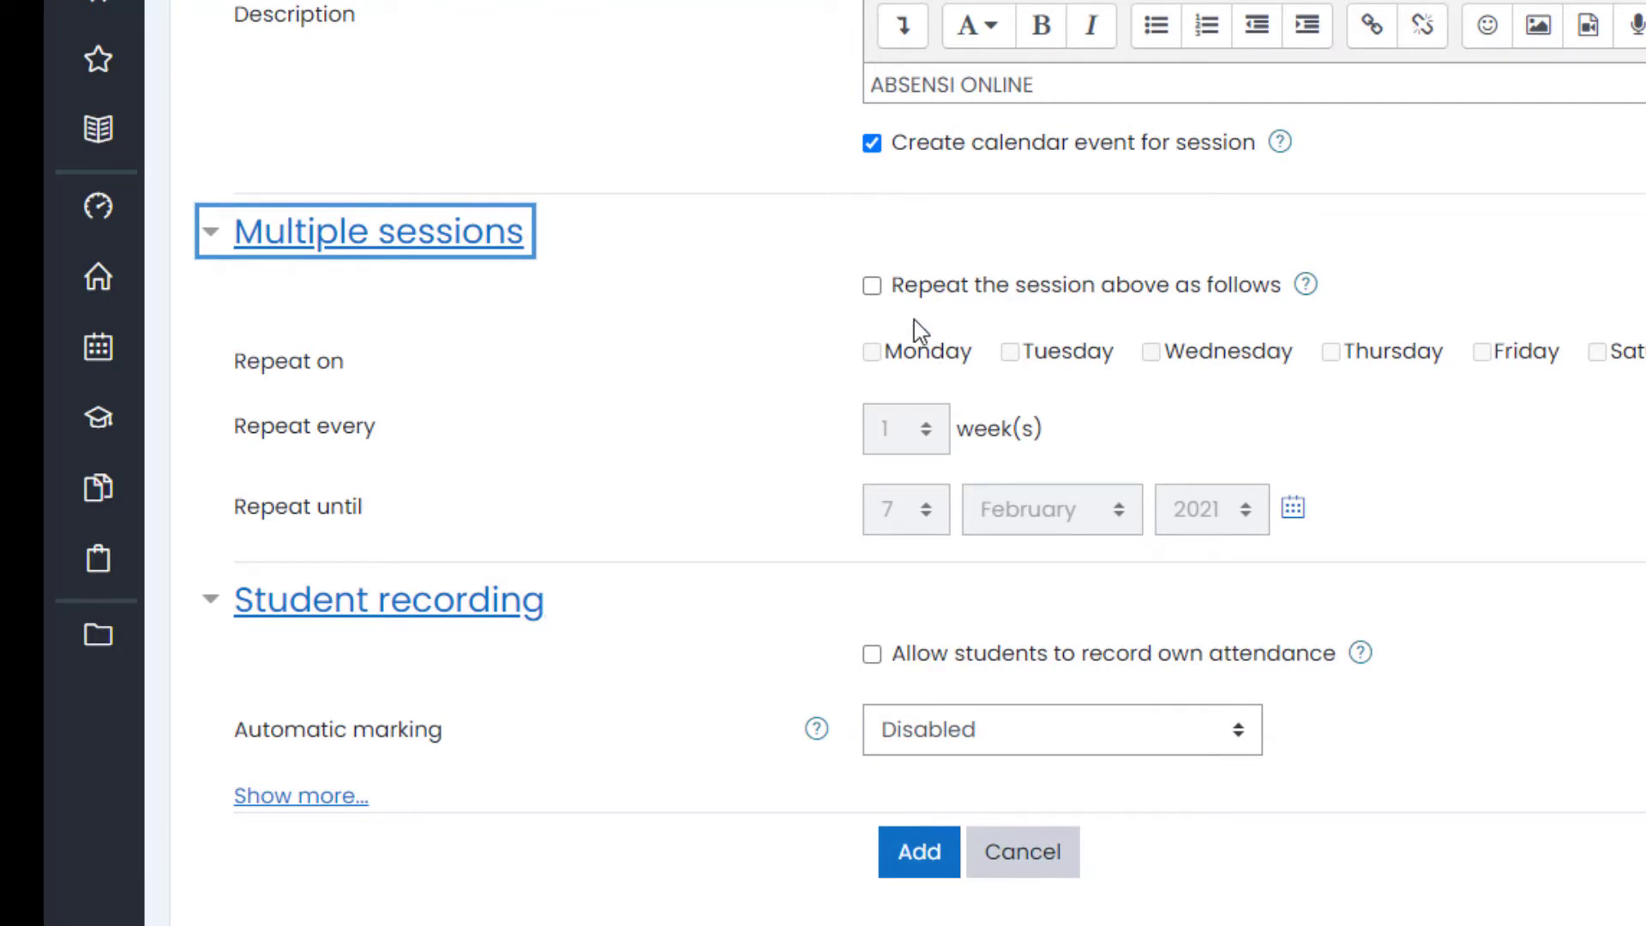
pyautogui.click(935, 290)
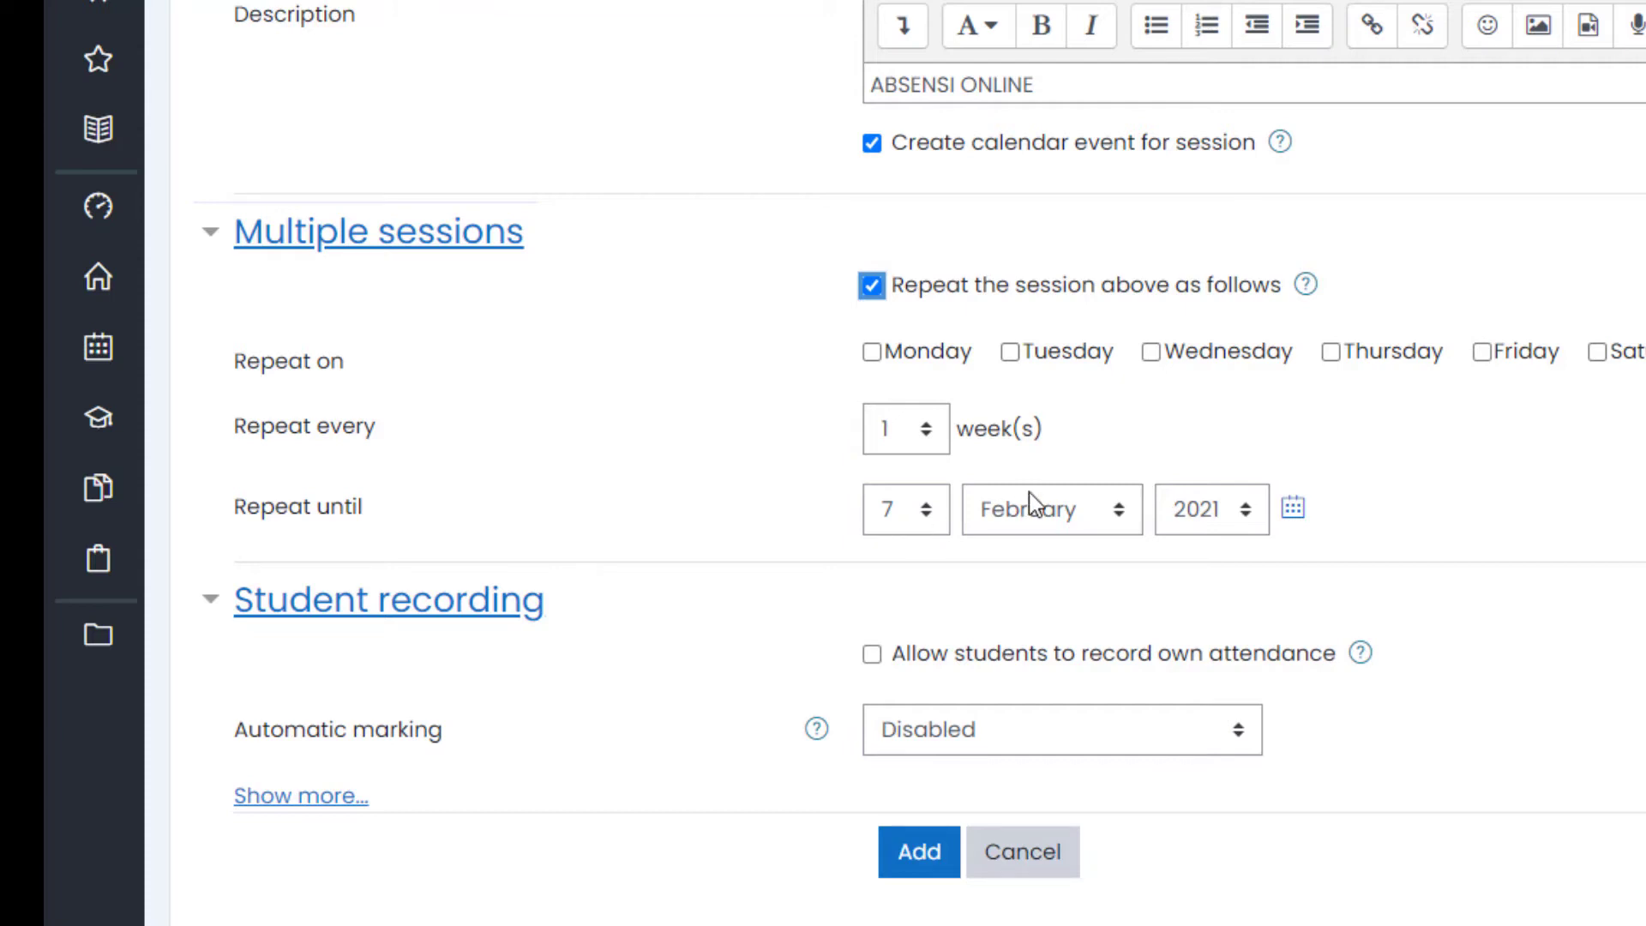
pyautogui.click(1056, 517)
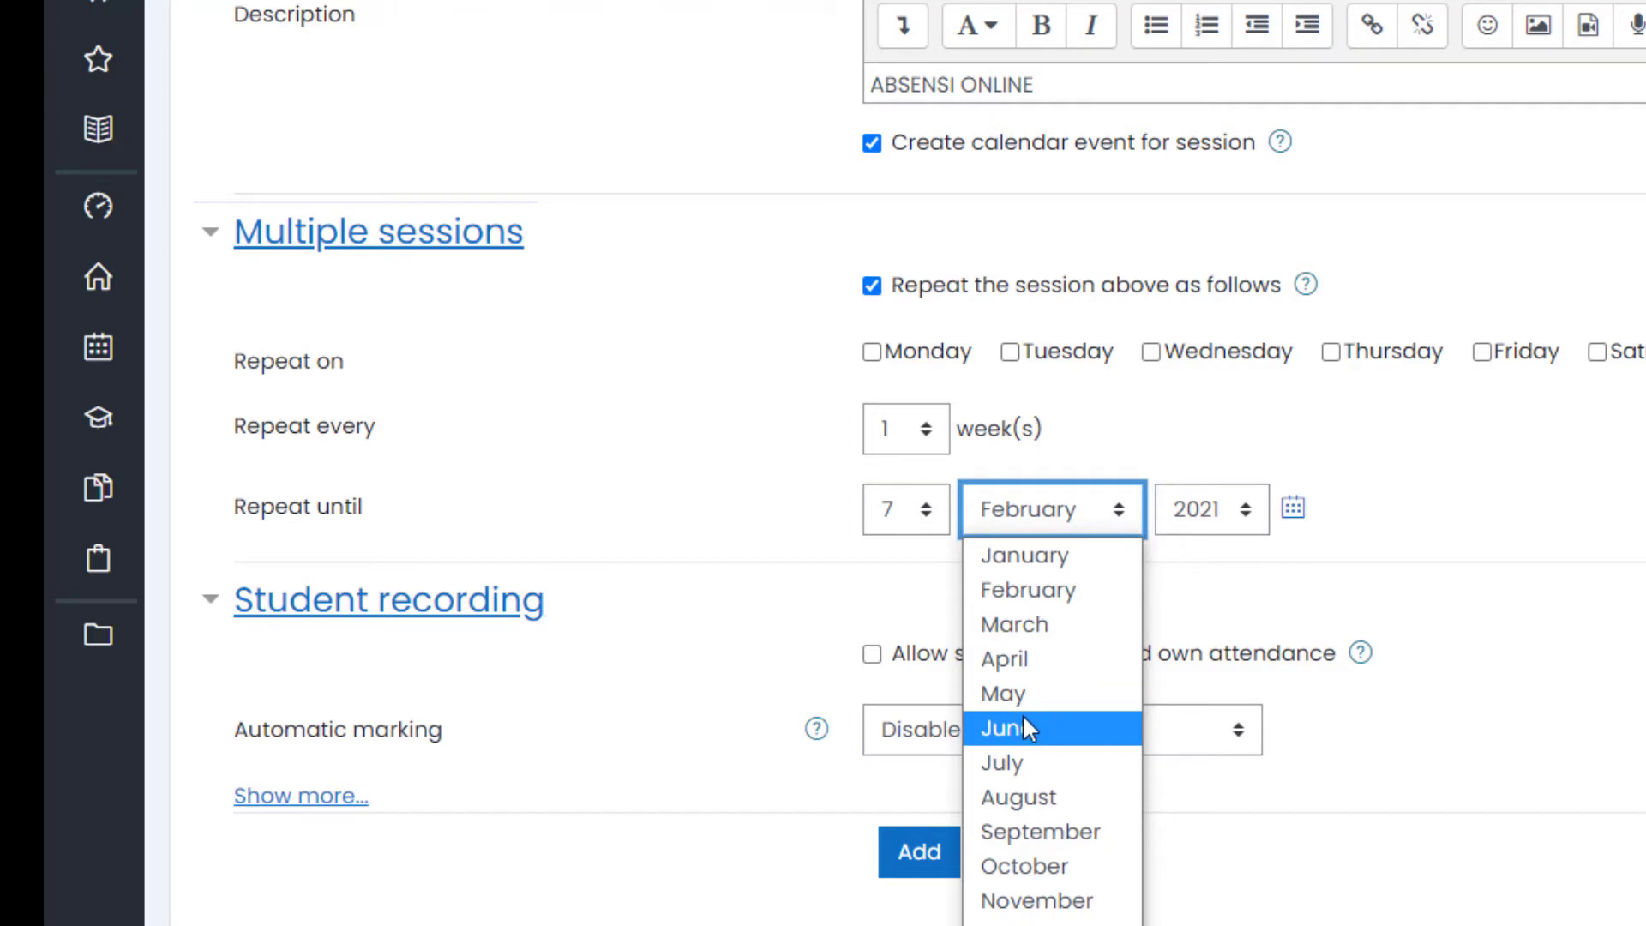
pyautogui.click(1003, 694)
pyautogui.click(924, 518)
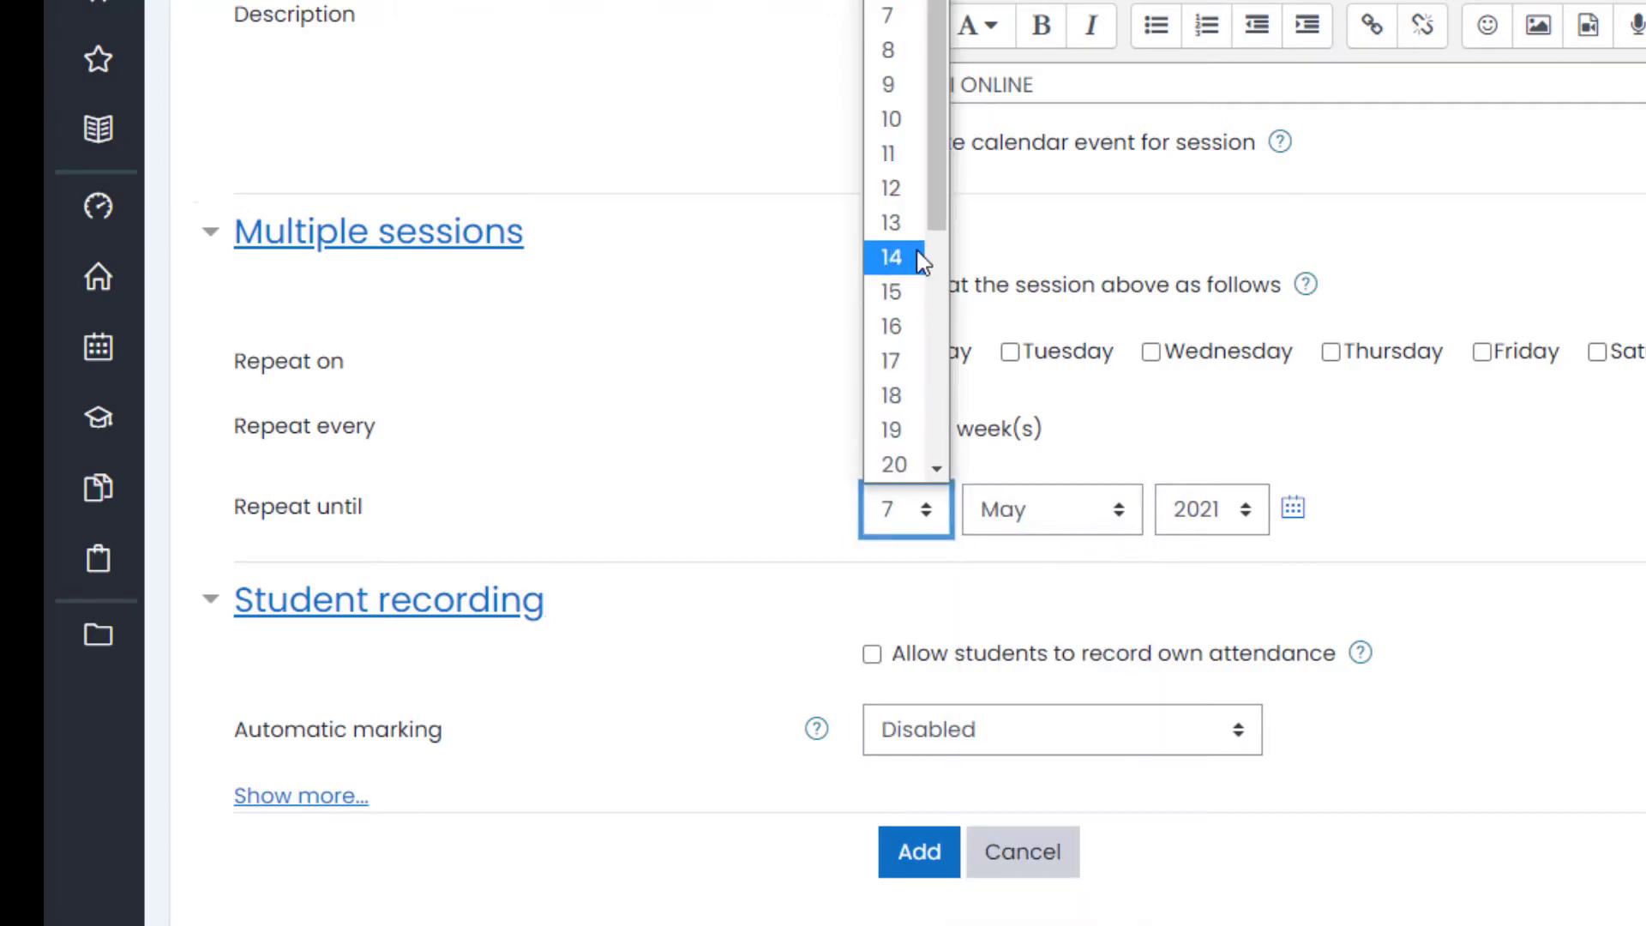
pyautogui.click(906, 301)
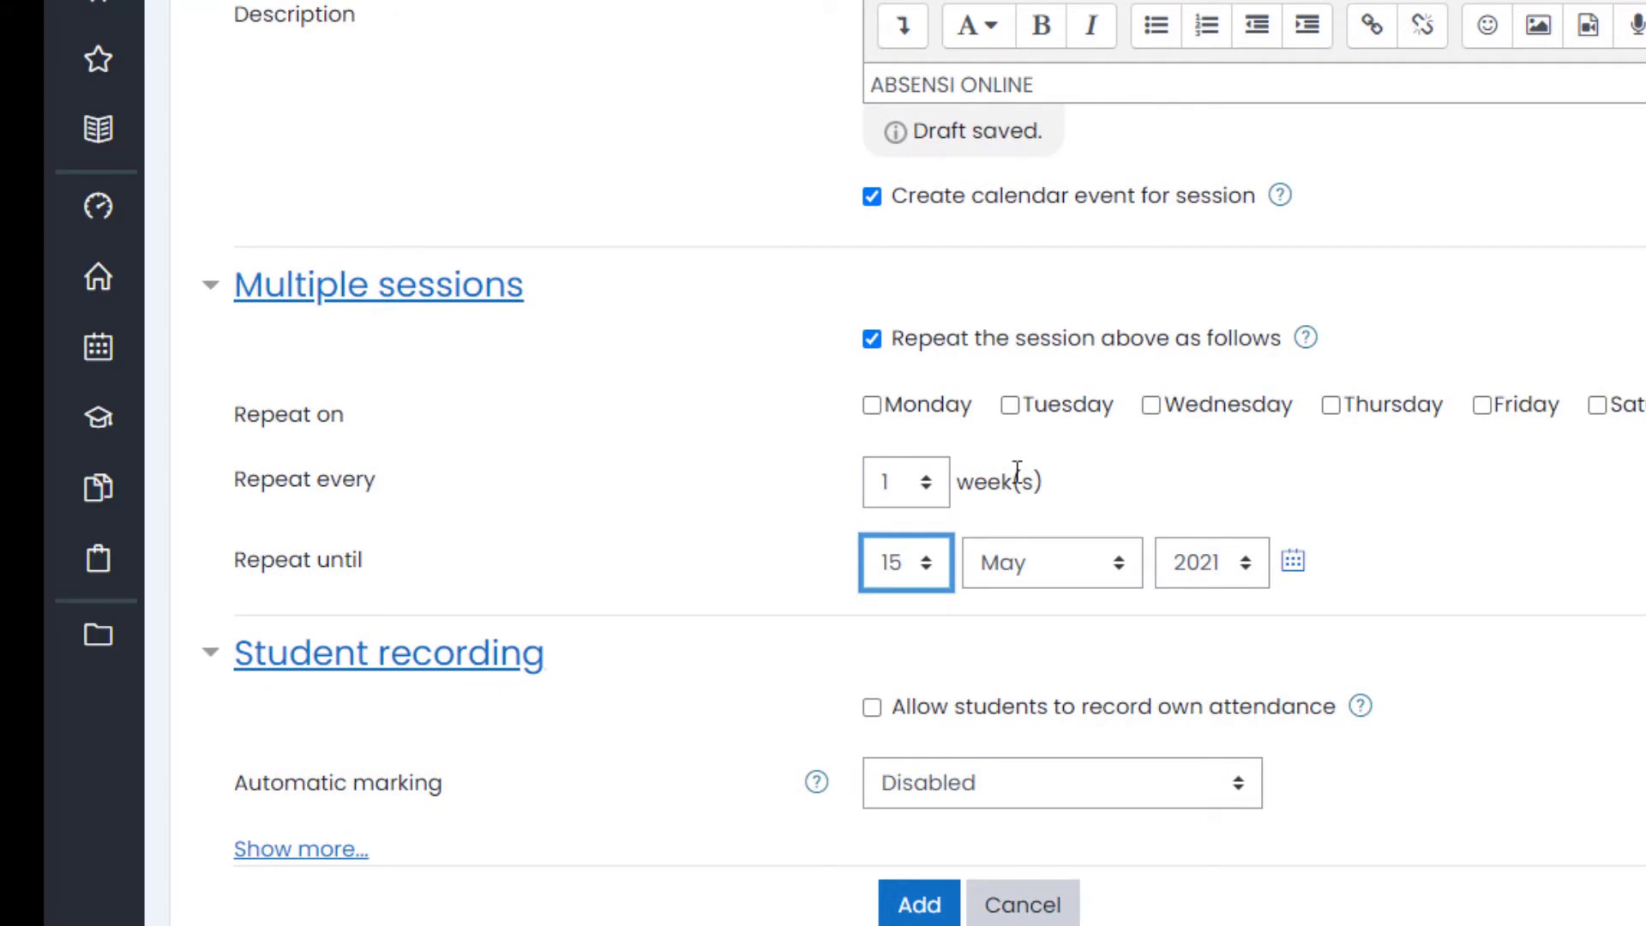
pyautogui.click(1151, 406)
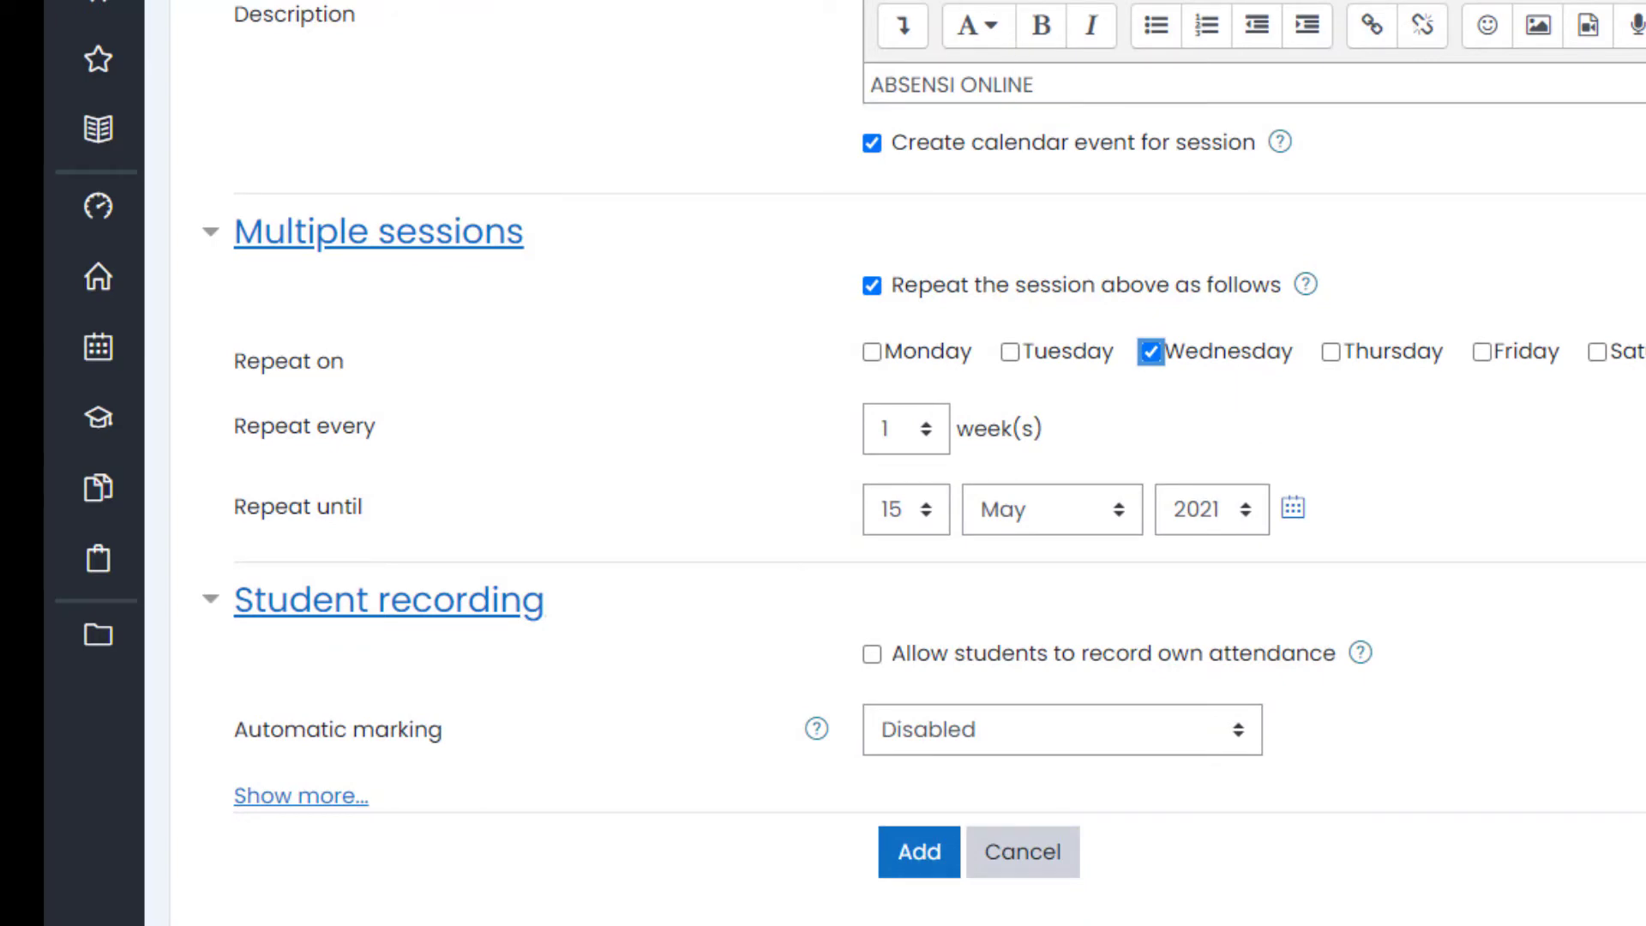
# - Allow students to record their own attendance and enable automatic selection of the highest status available
pyautogui.scroll(3, 1043, 220)
pyautogui.scroll(-5, 1043, 220)
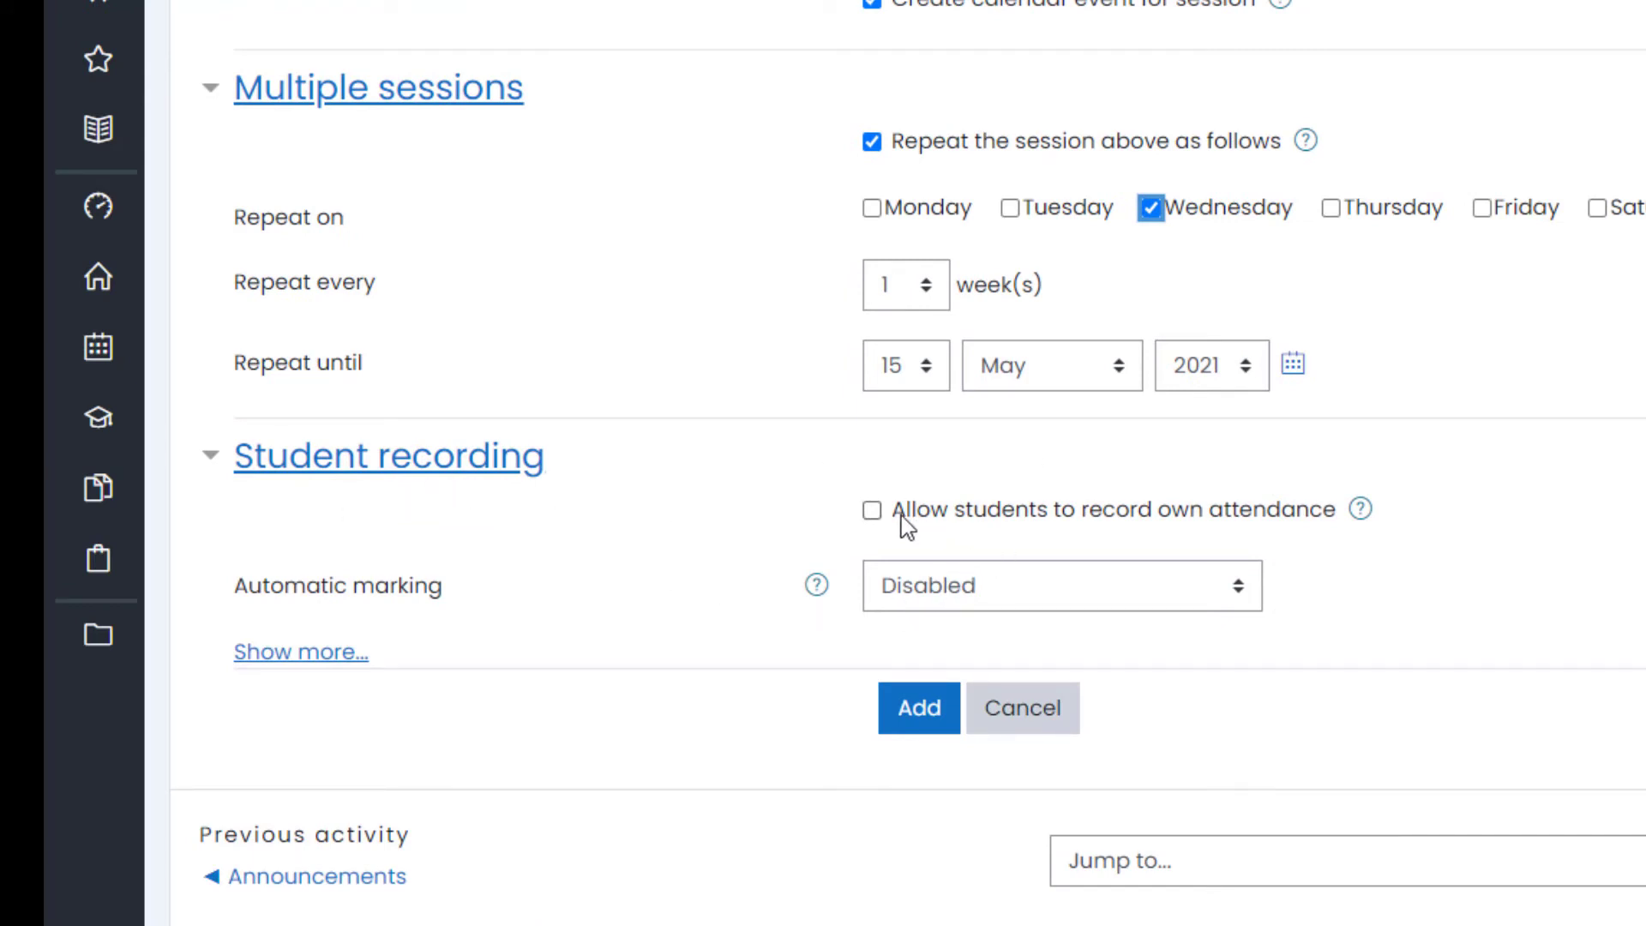
pyautogui.click(1171, 522)
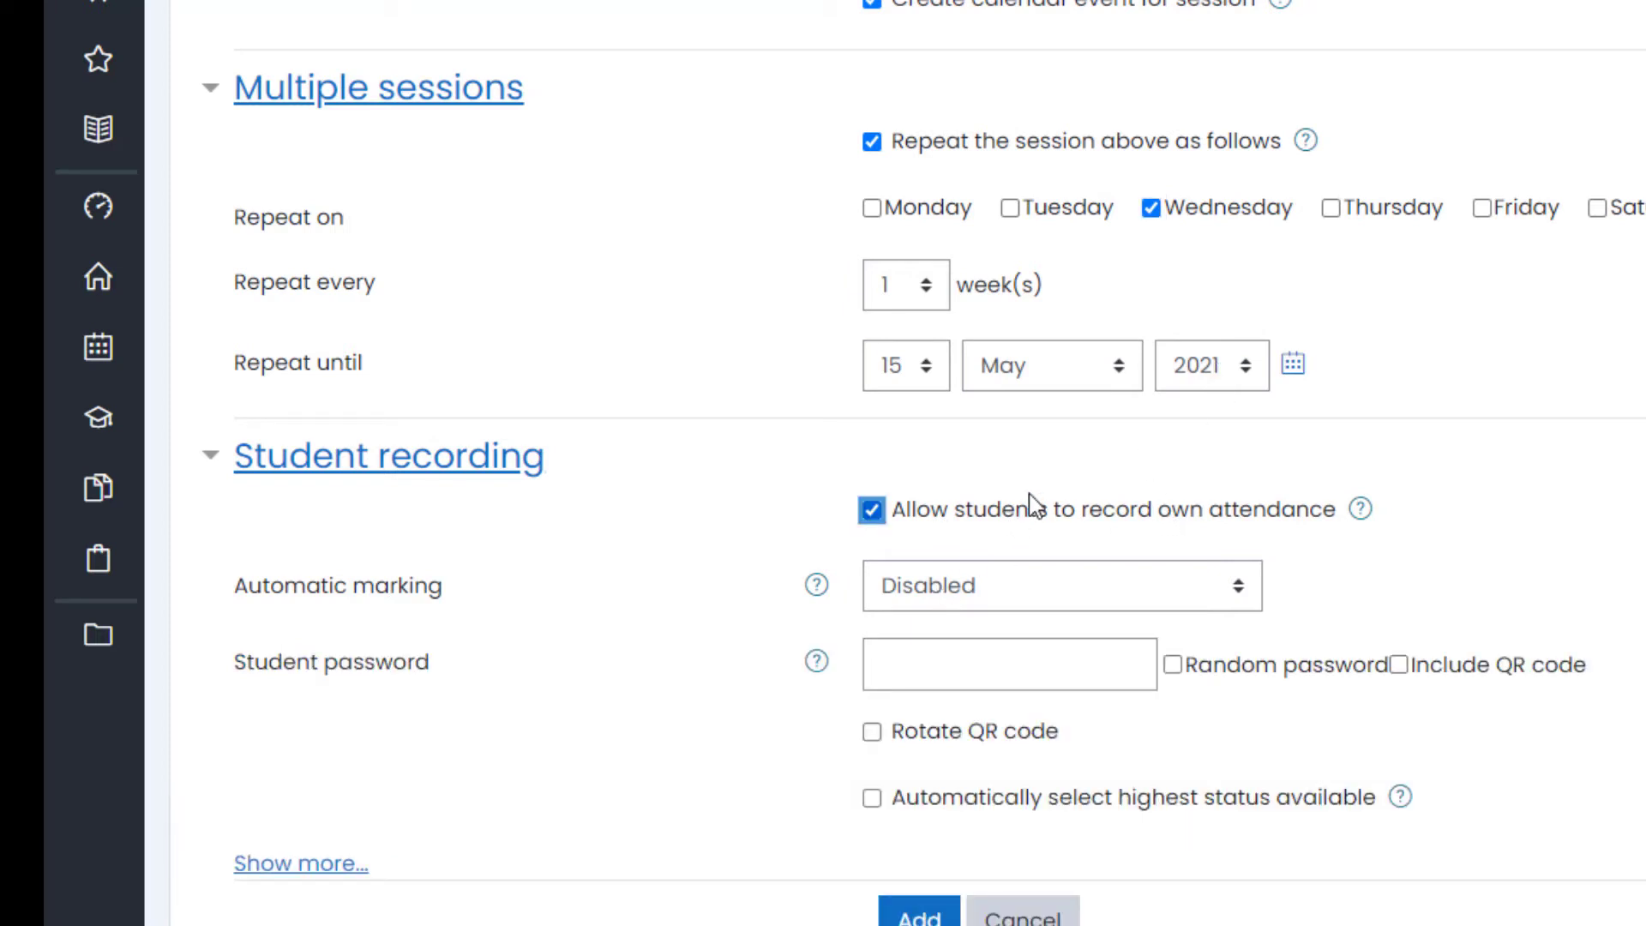
pyautogui.scroll(-3, 879, 605)
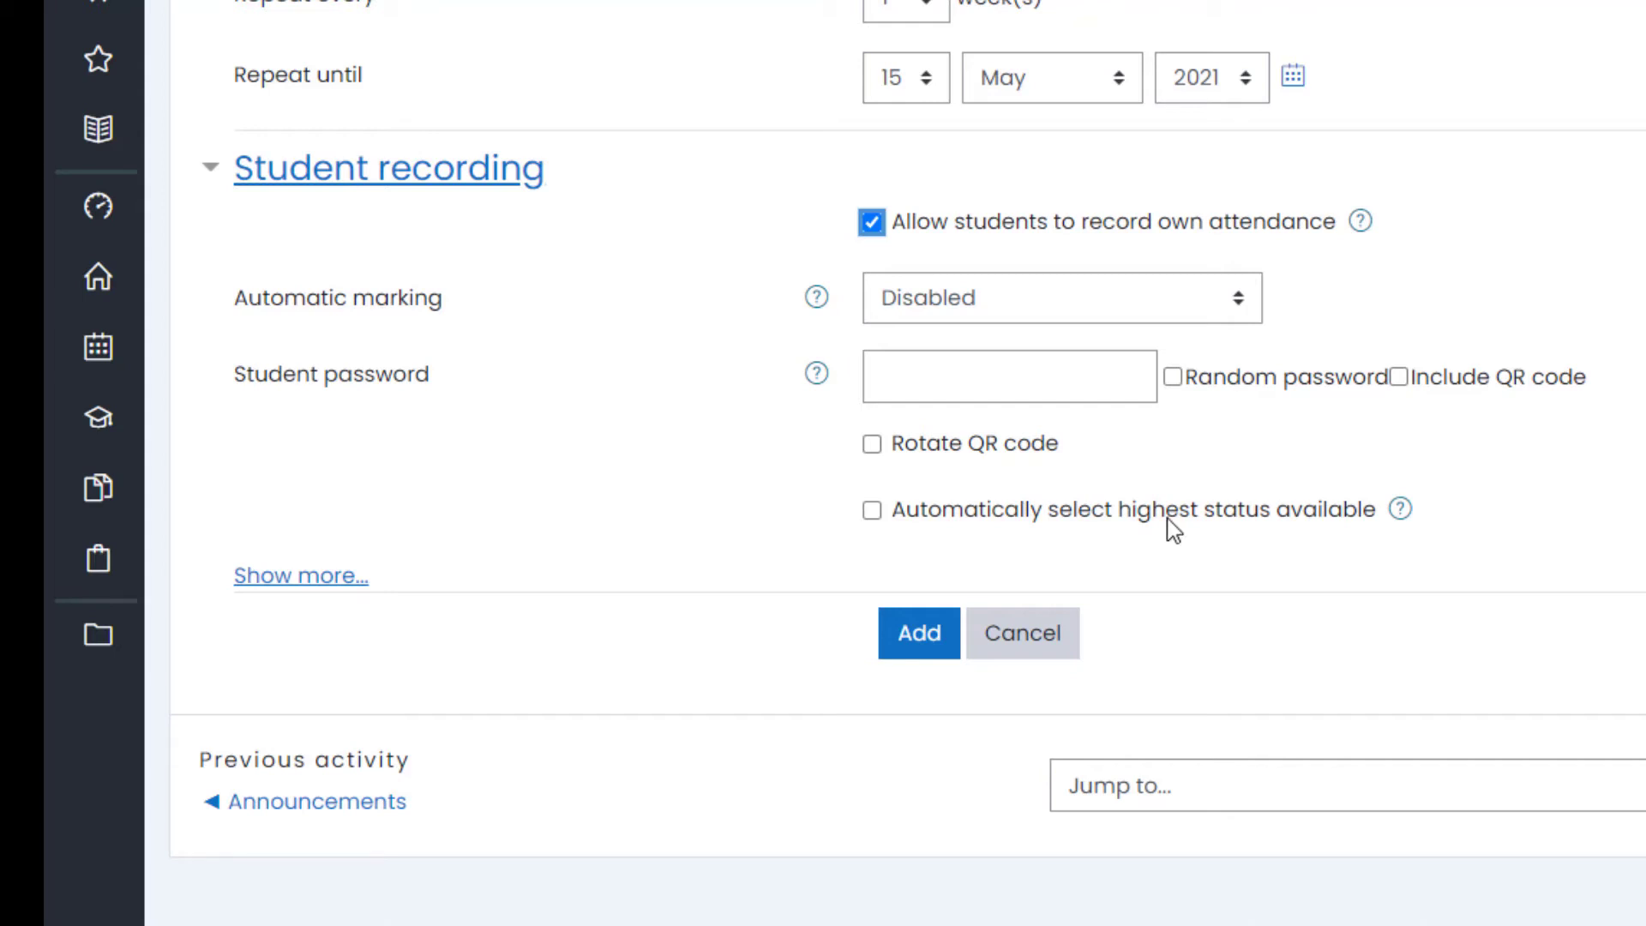
pyautogui.click(949, 514)
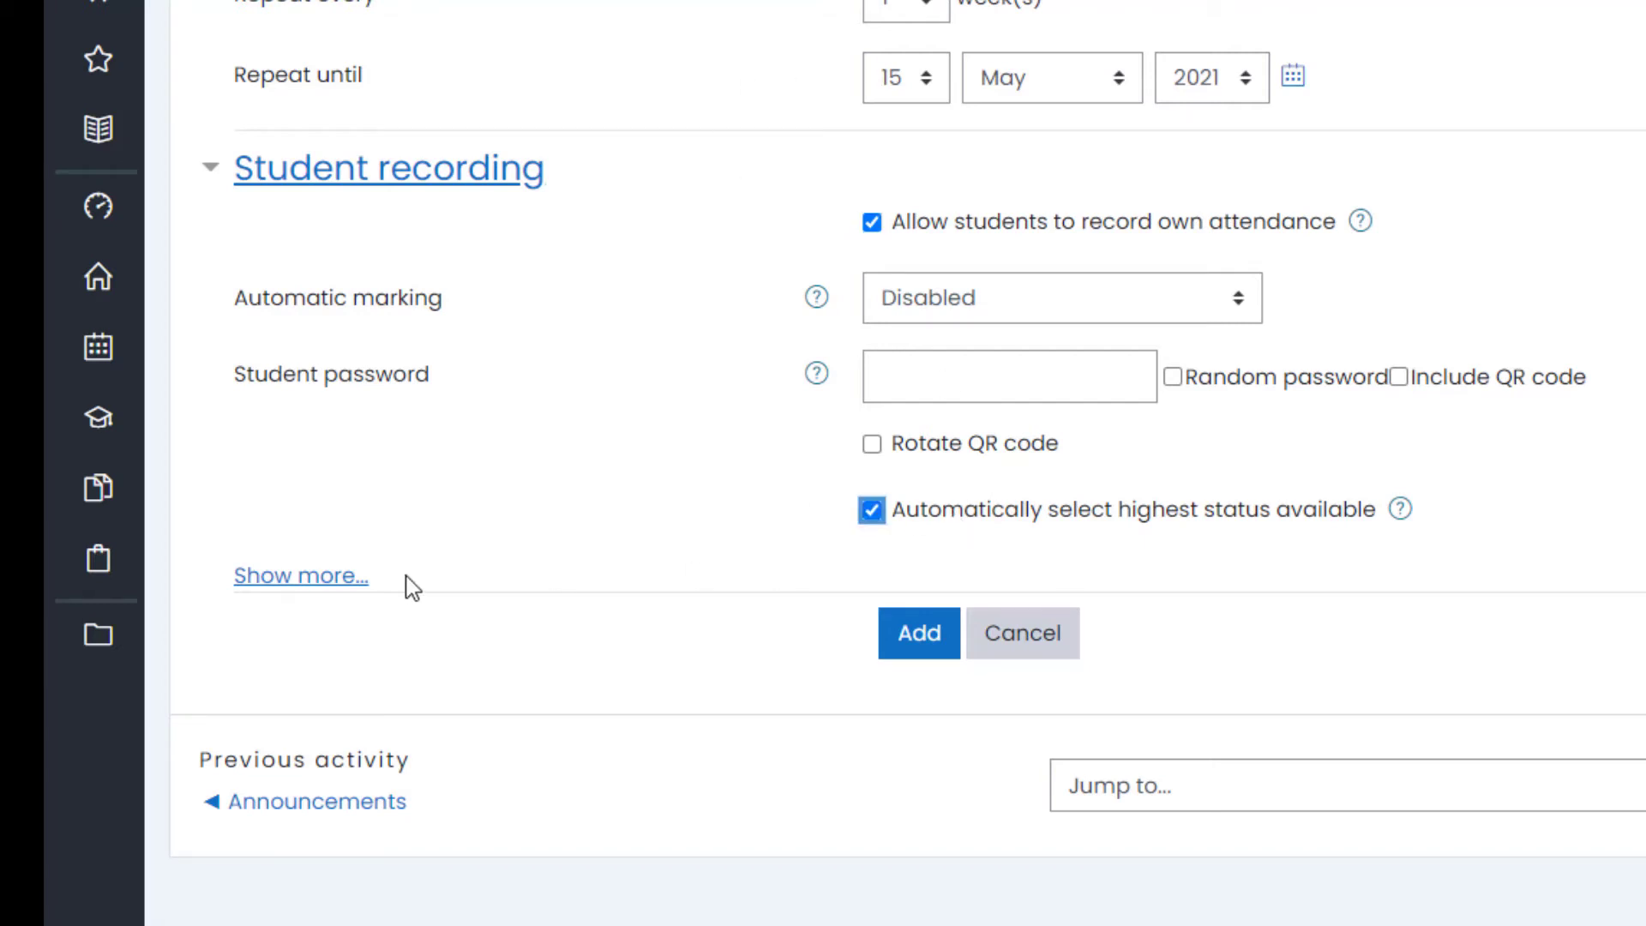
# - Review the settings, then add the repeating online sessions and check their dates in the session list
pyautogui.scroll(3, 1097, 670)
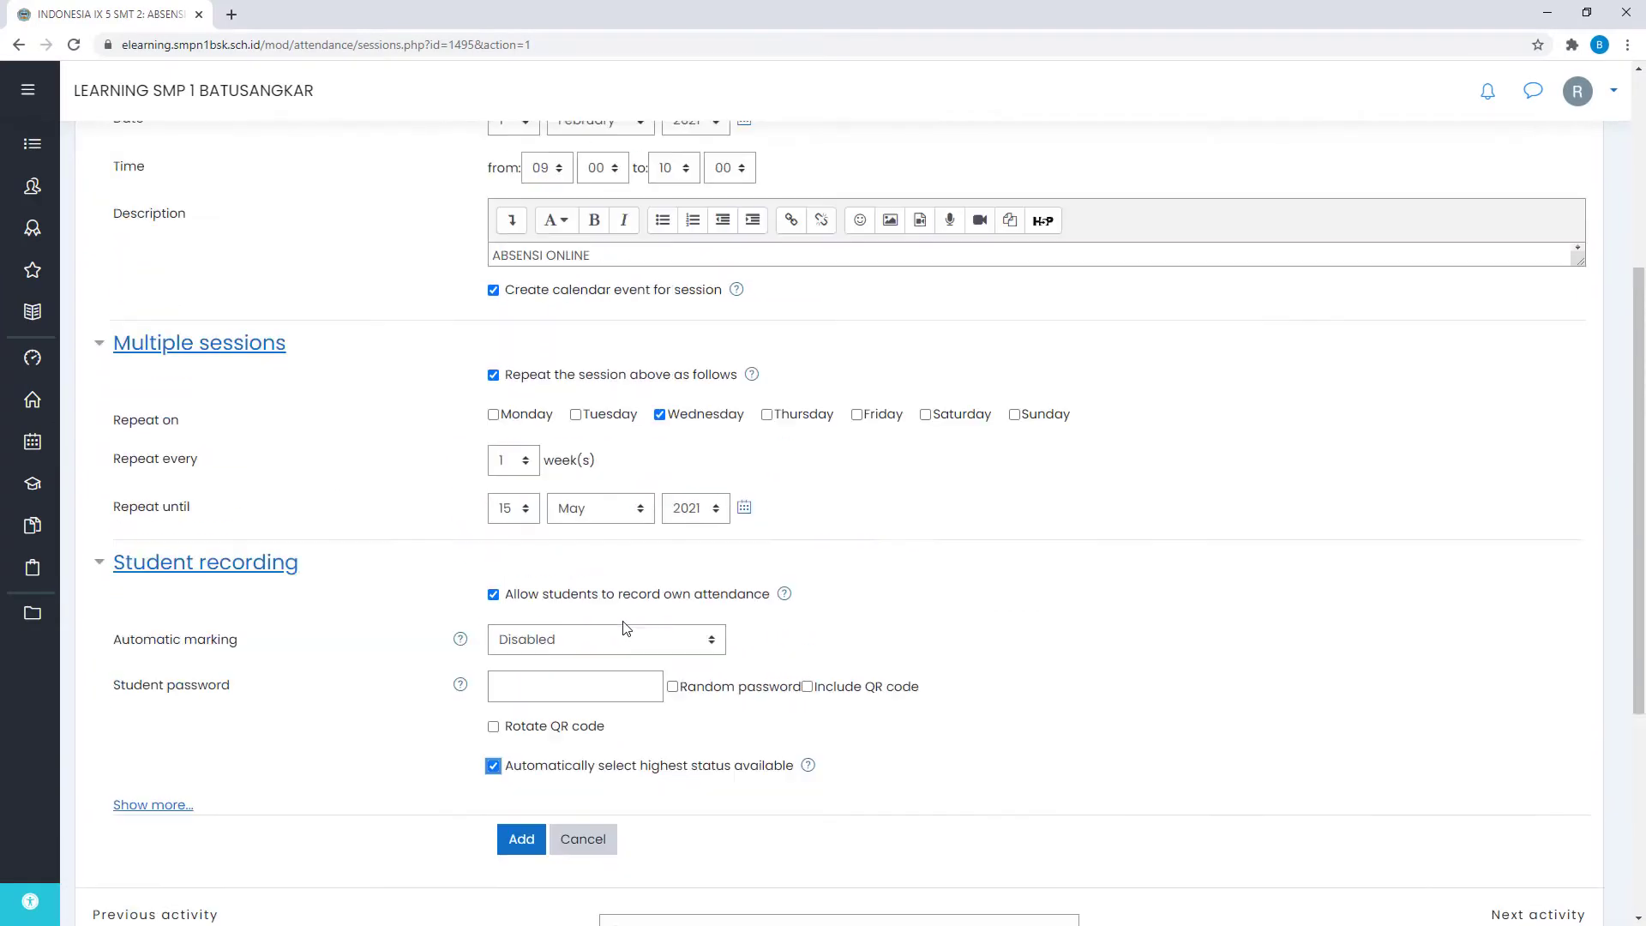
pyautogui.scroll(3, 623, 629)
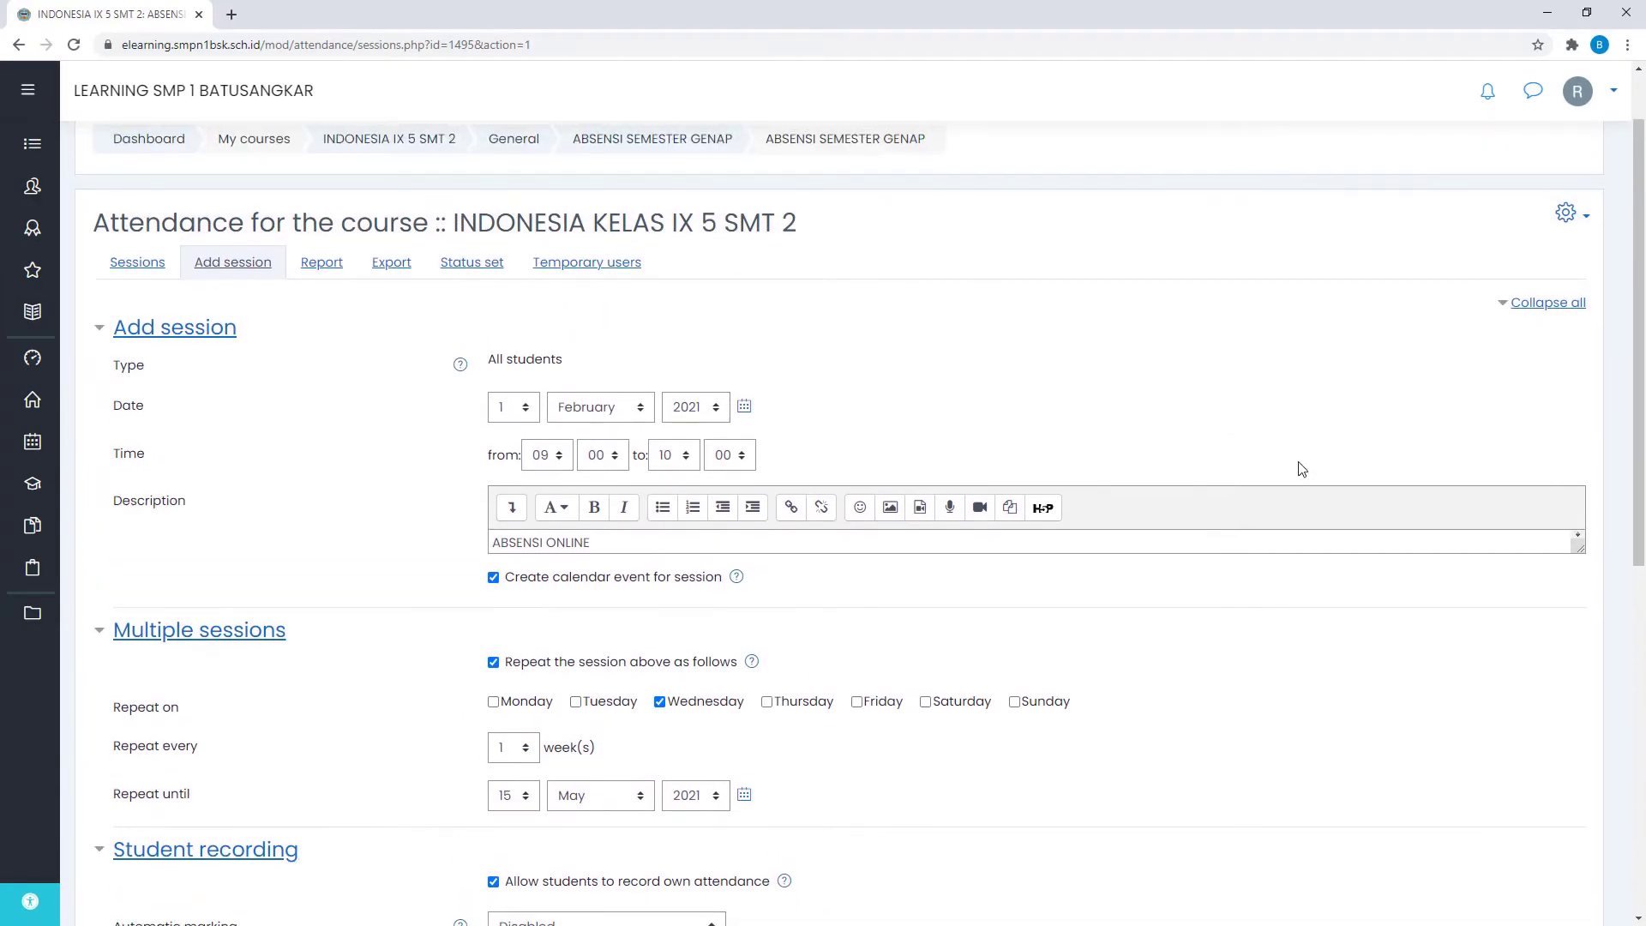
pyautogui.scroll(-7, 606, 569)
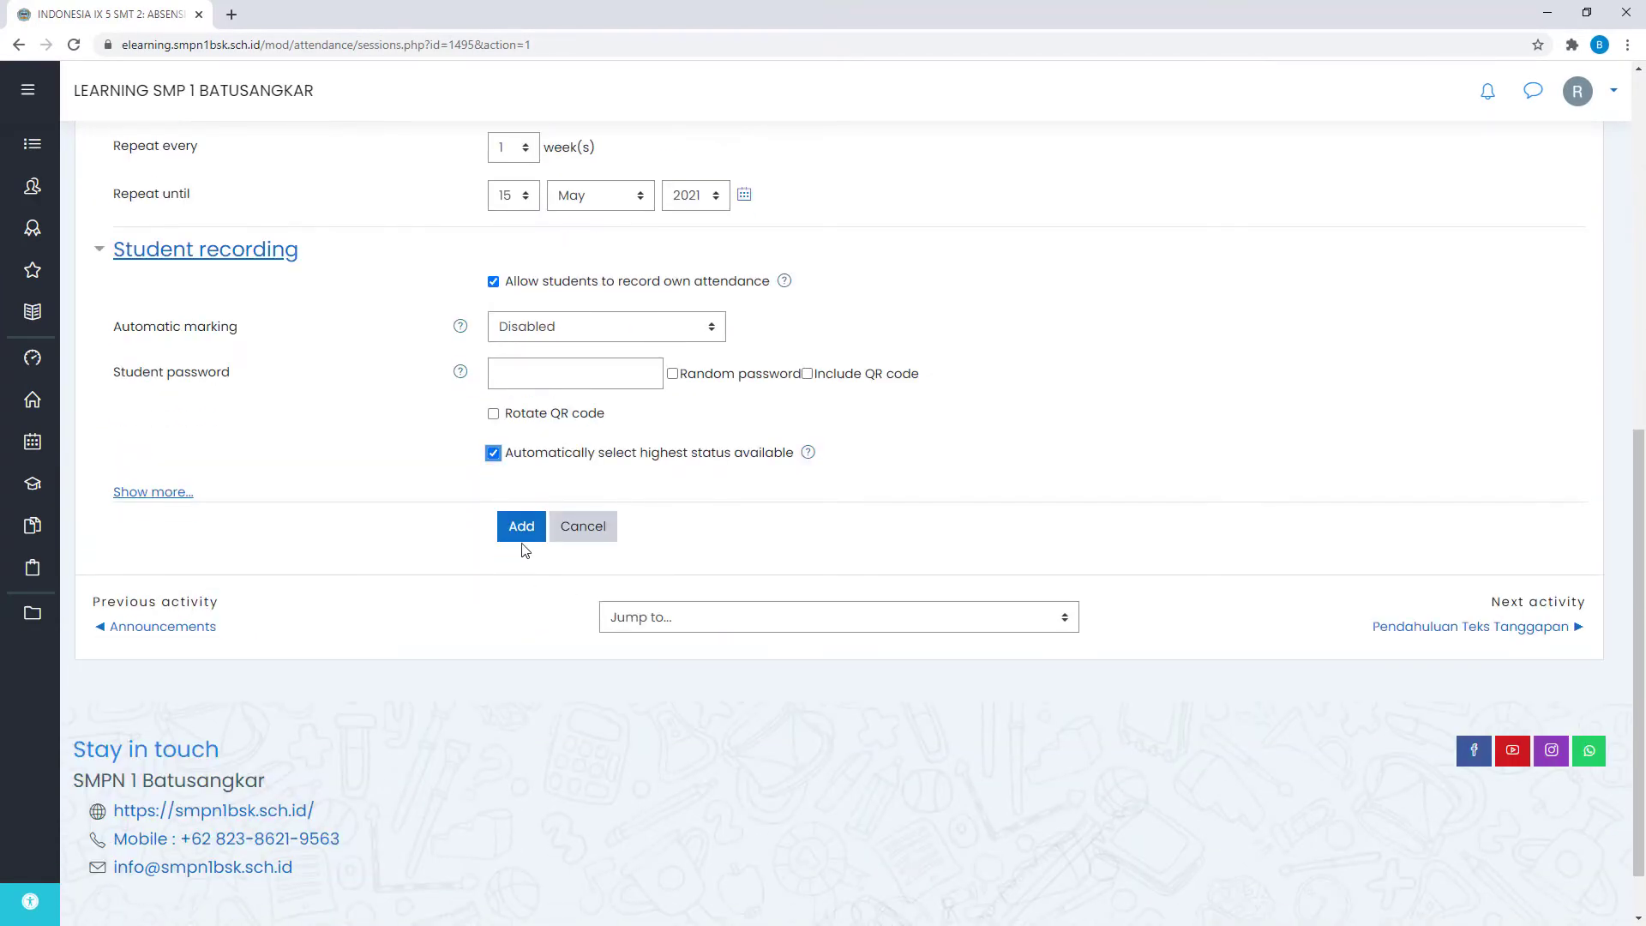
pyautogui.click(524, 531)
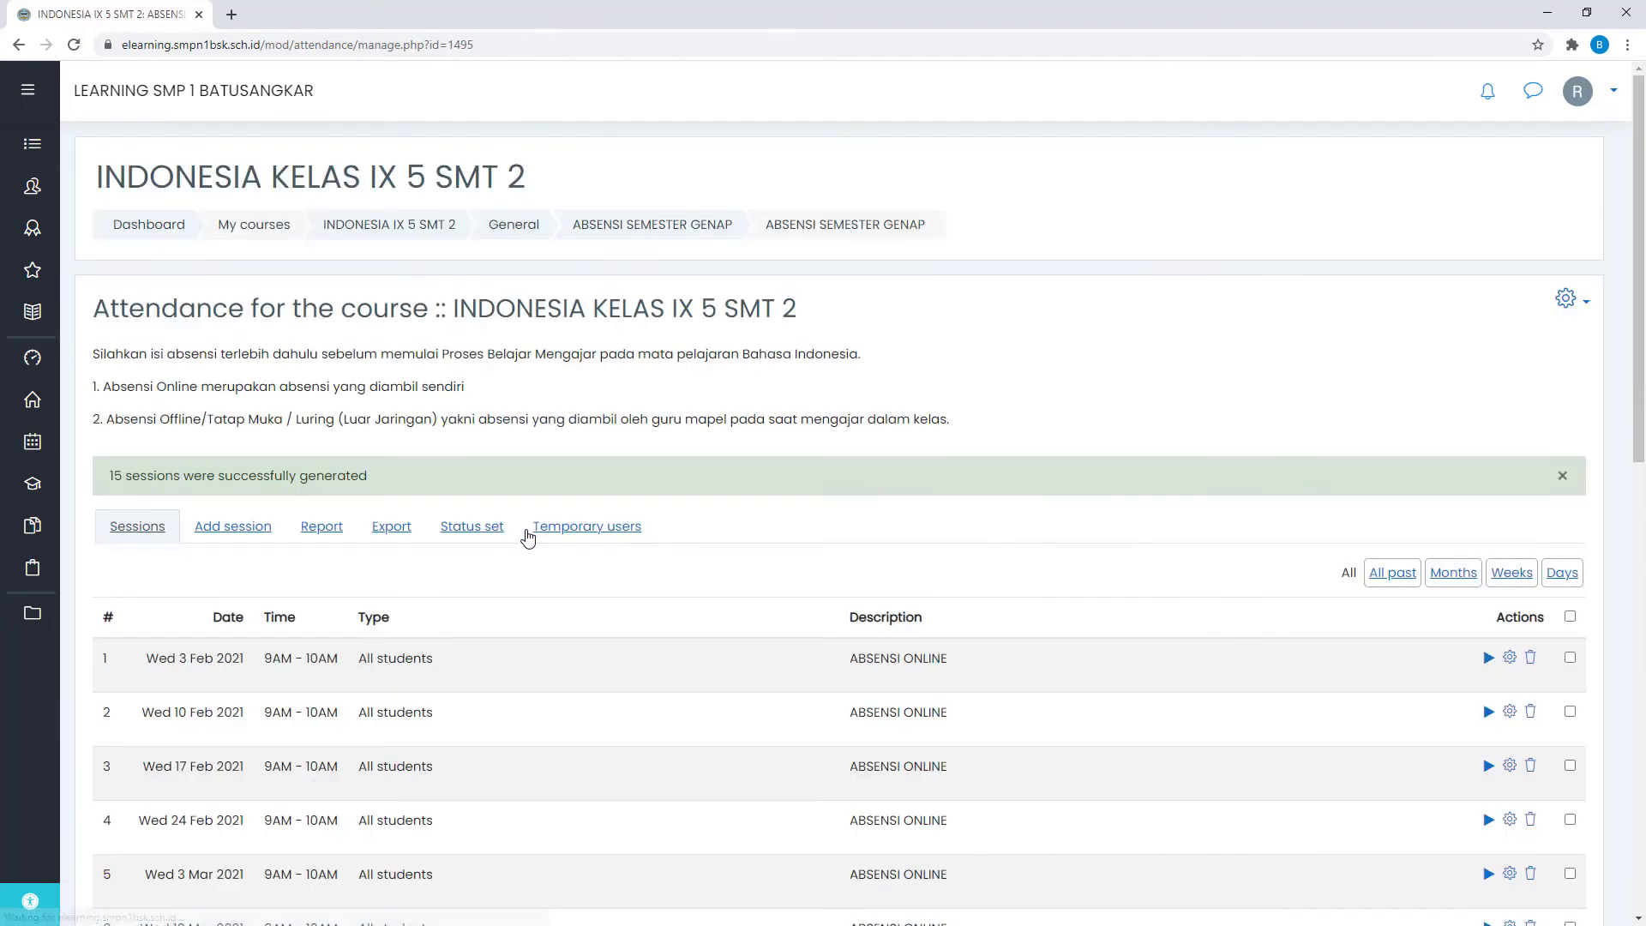
pyautogui.scroll(-5, 527, 538)
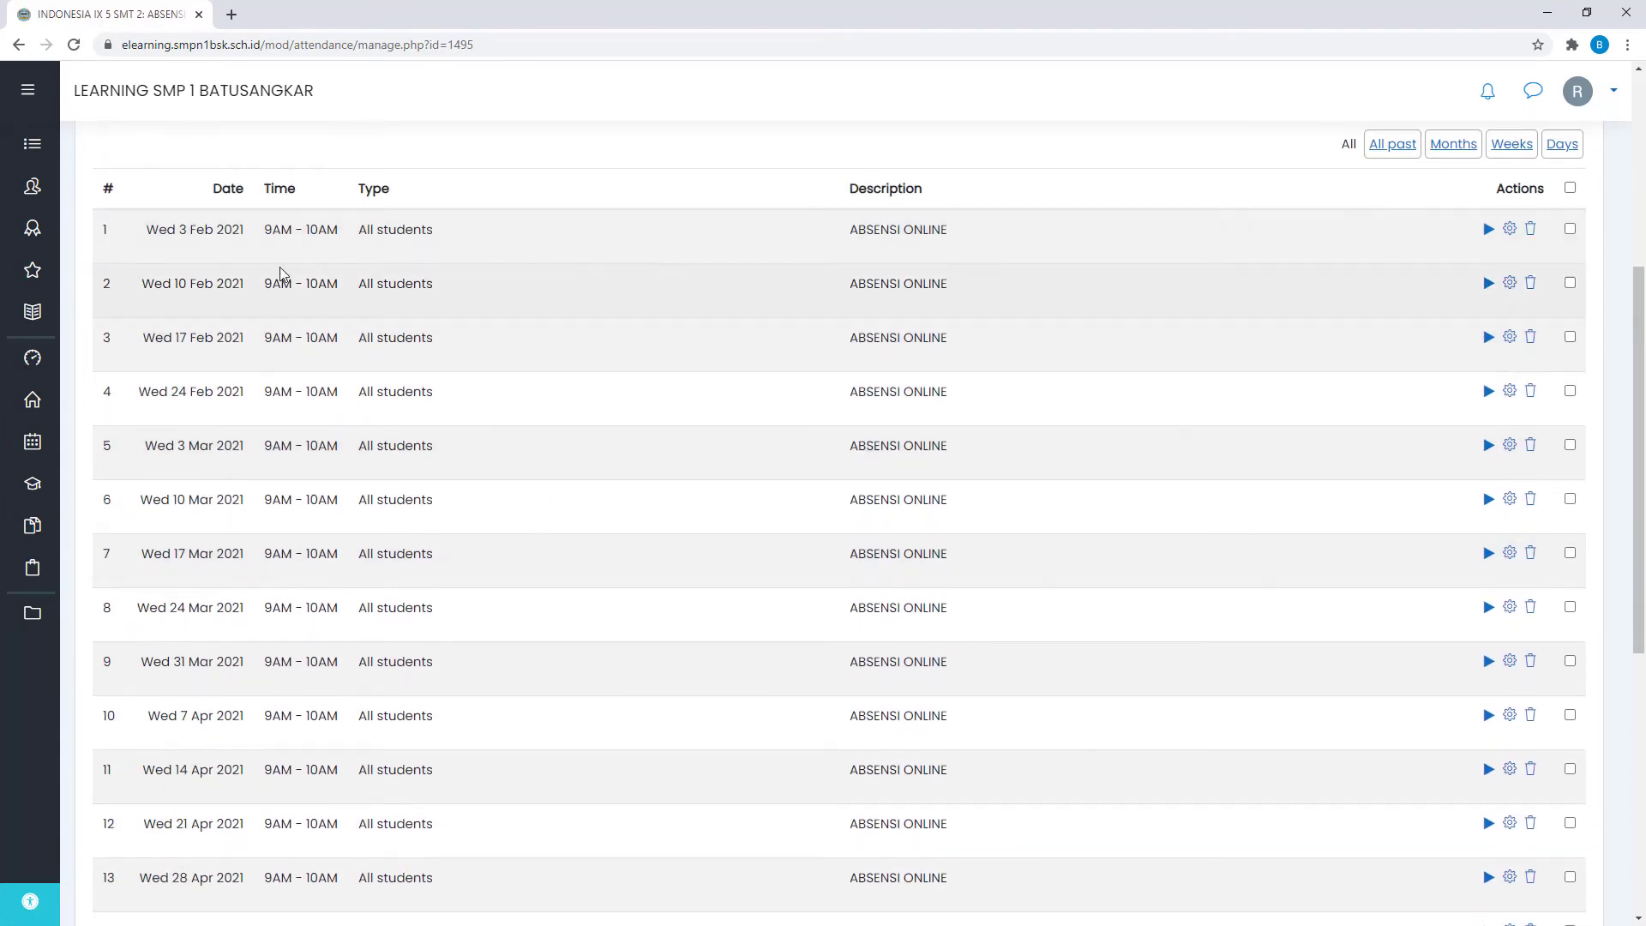
pyautogui.moveTo(173, 237); pyautogui.dragTo(228, 233)
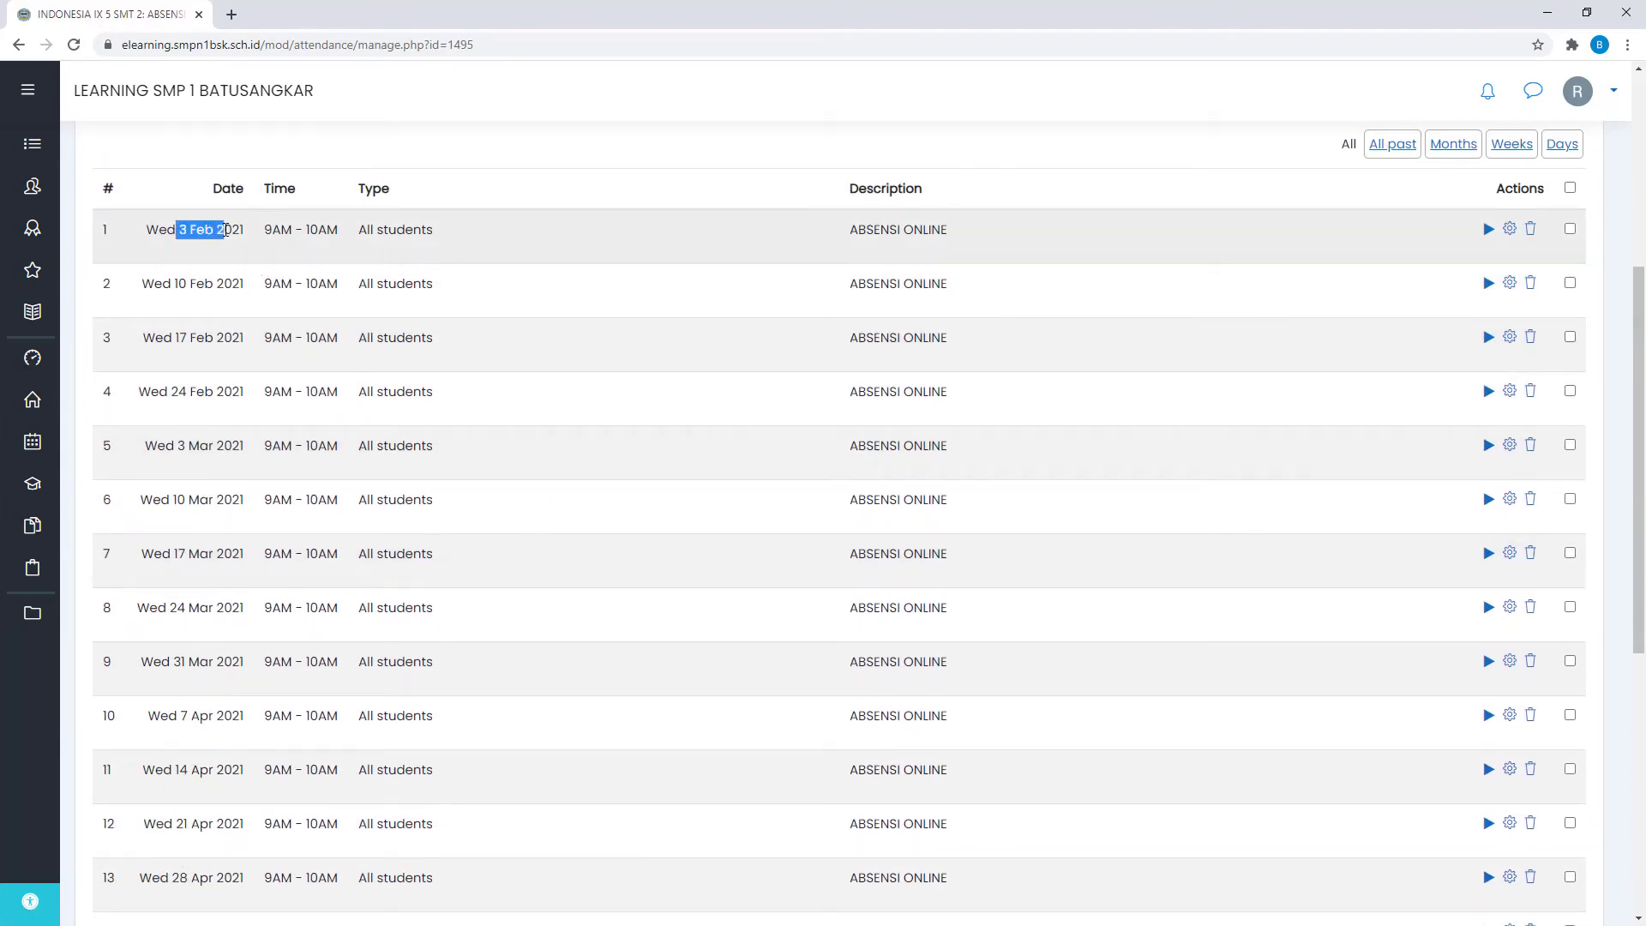
# - Examine the dates of the online sessions through to the final one in the session list
pyautogui.scroll(-7, 227, 234)
pyautogui.moveTo(170, 413); pyautogui.dragTo(240, 412)
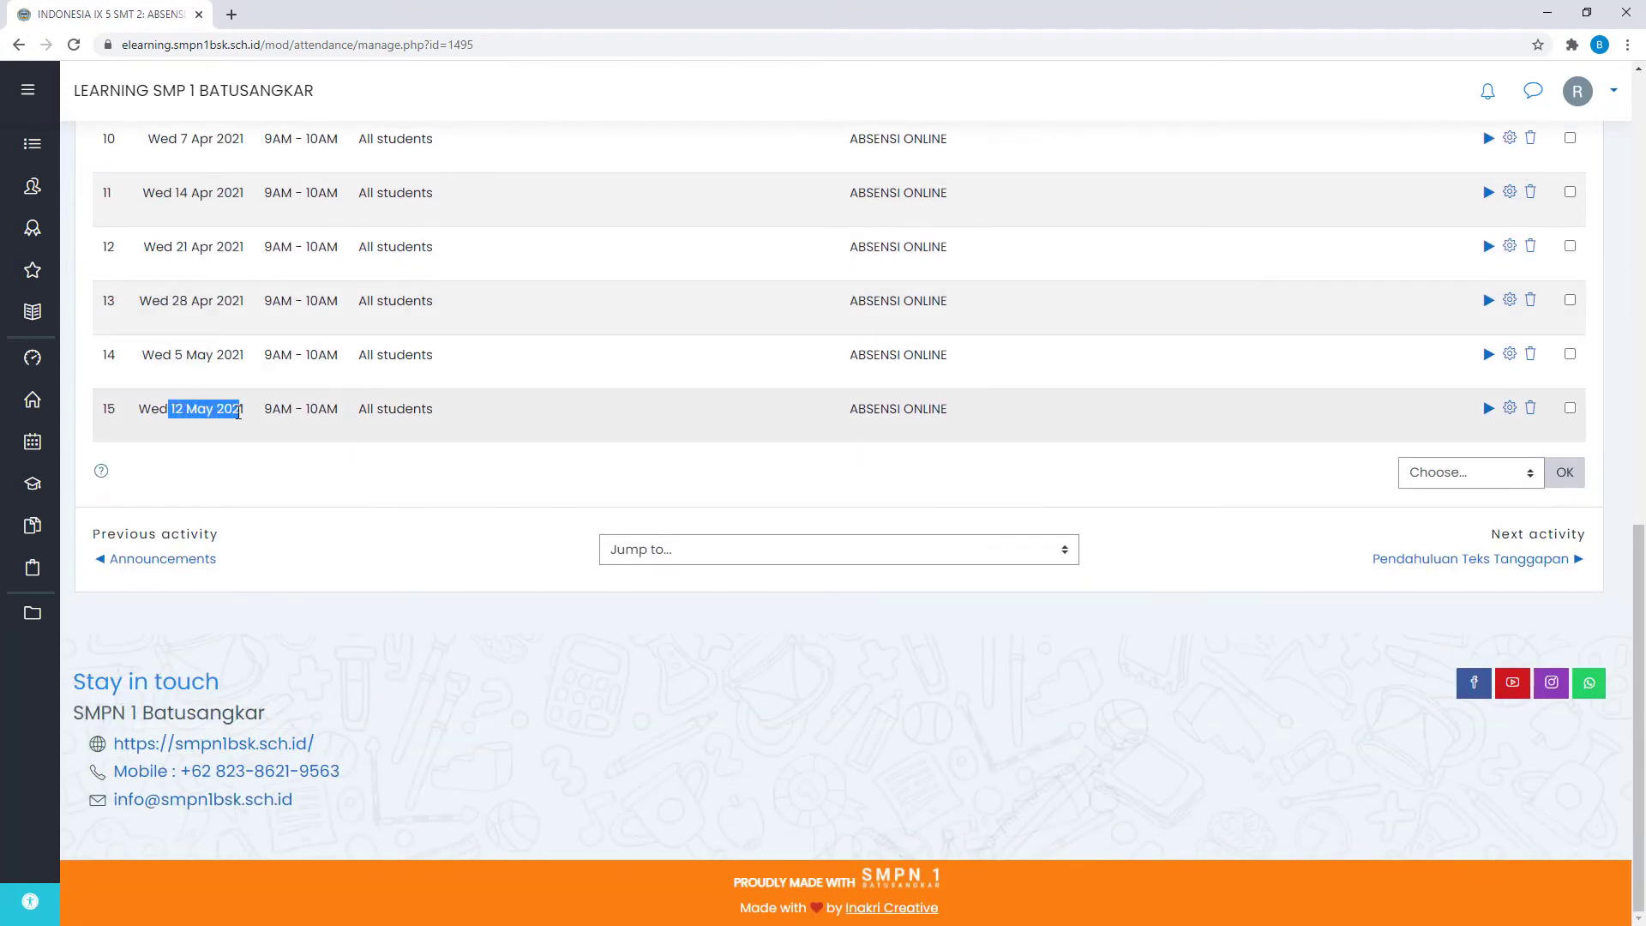
pyautogui.click(175, 413)
pyautogui.moveTo(206, 409); pyautogui.dragTo(235, 430)
pyautogui.click(171, 426)
pyautogui.scroll(2, 557, 558)
pyautogui.scroll(10, 581, 588)
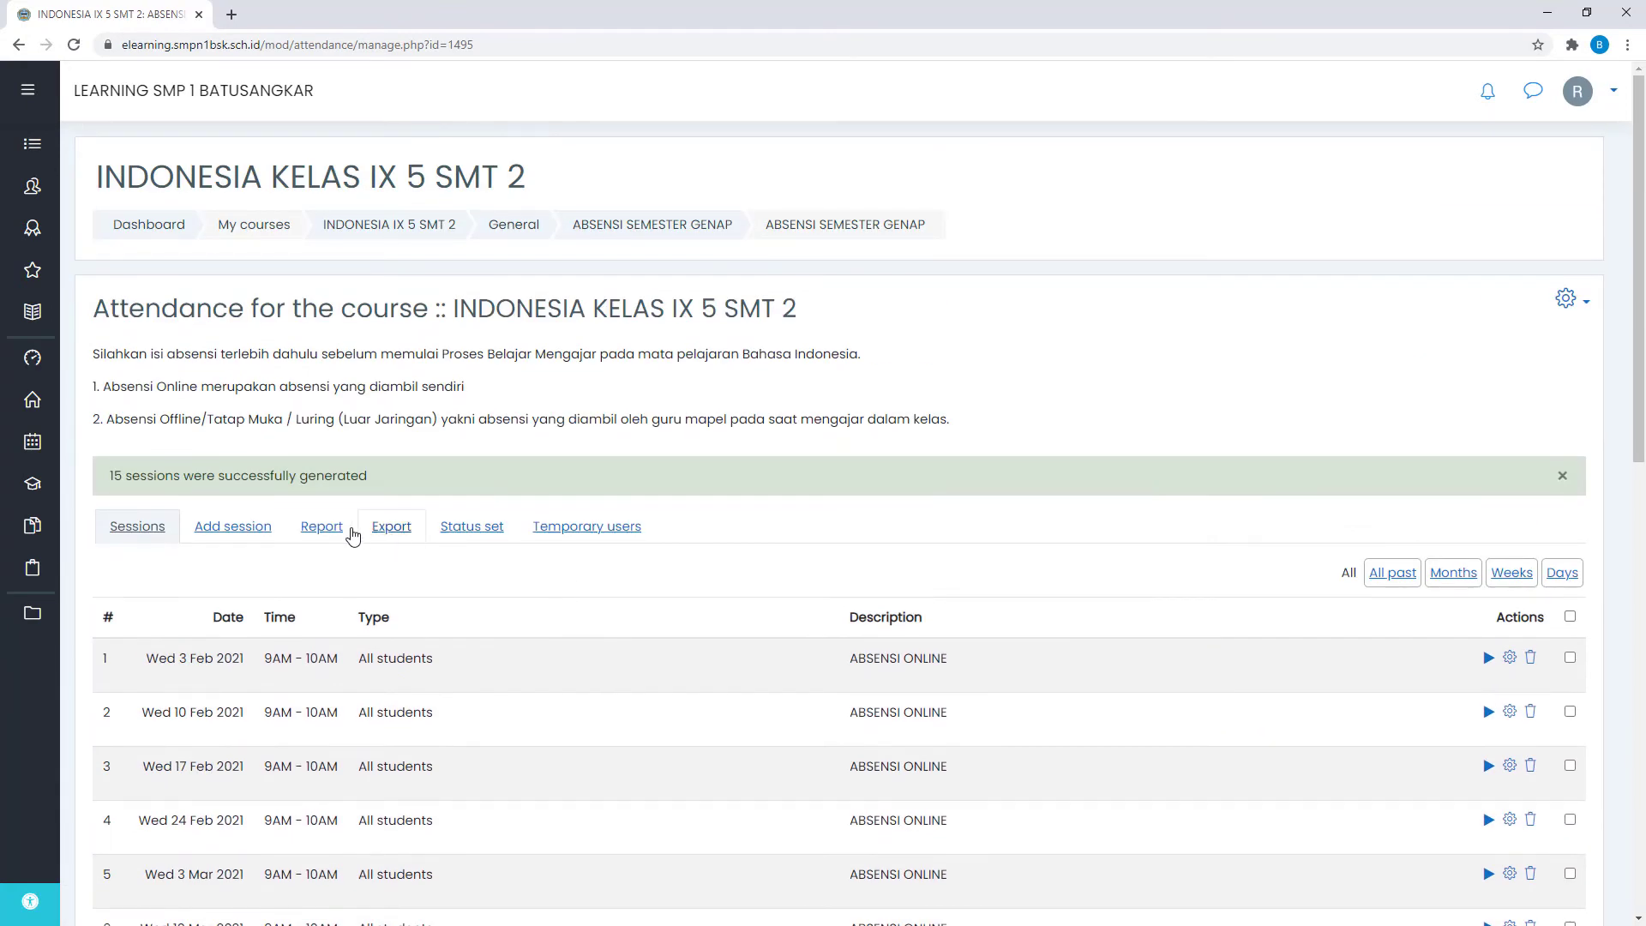
# - Open attendance taking for the 3 February 2021 online session and inspect the students' status options and remarks fields
pyautogui.scroll(-4, 1242, 430)
pyautogui.click(1488, 314)
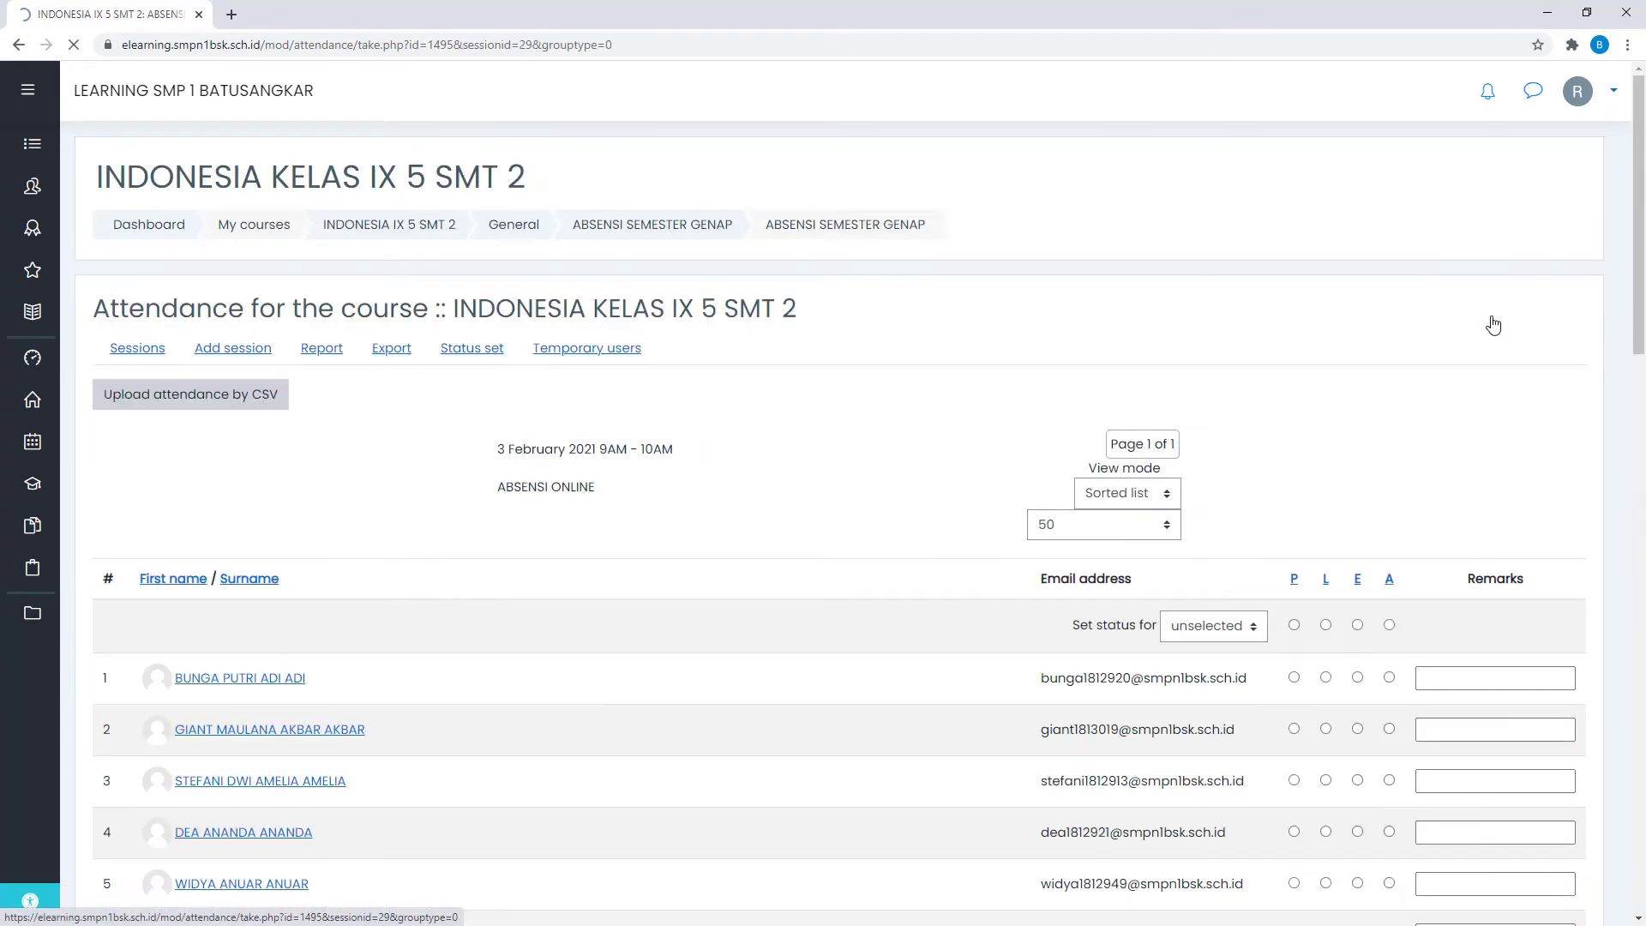
pyautogui.scroll(-5, 791, 520)
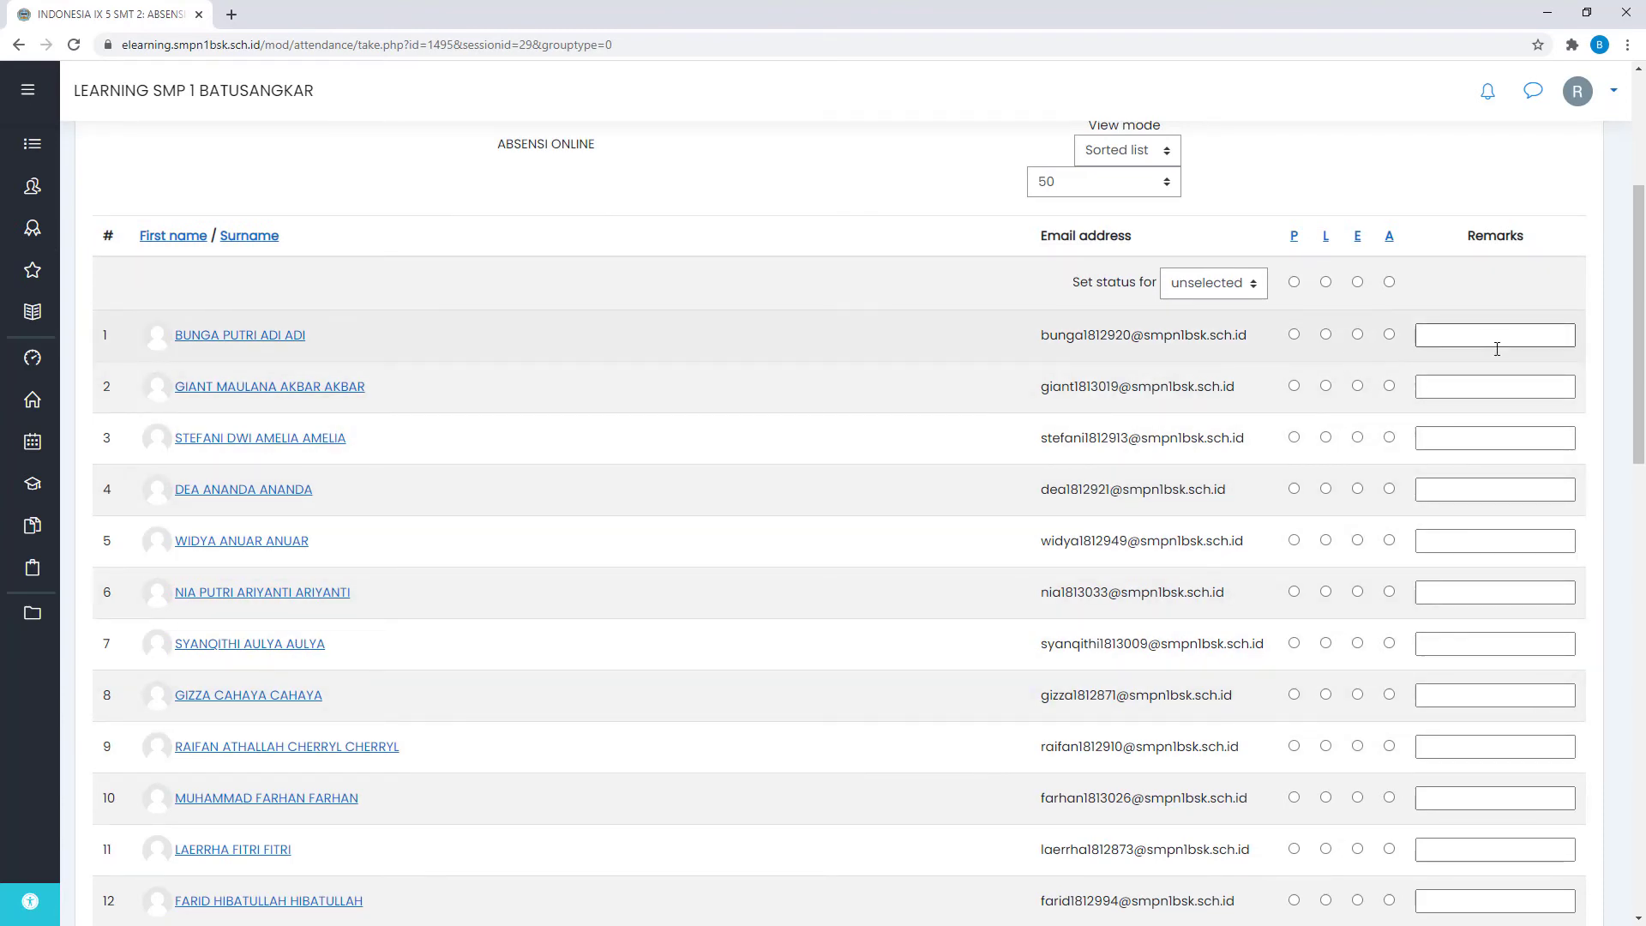
pyautogui.doubleClick(1548, 246)
pyautogui.click(1486, 341)
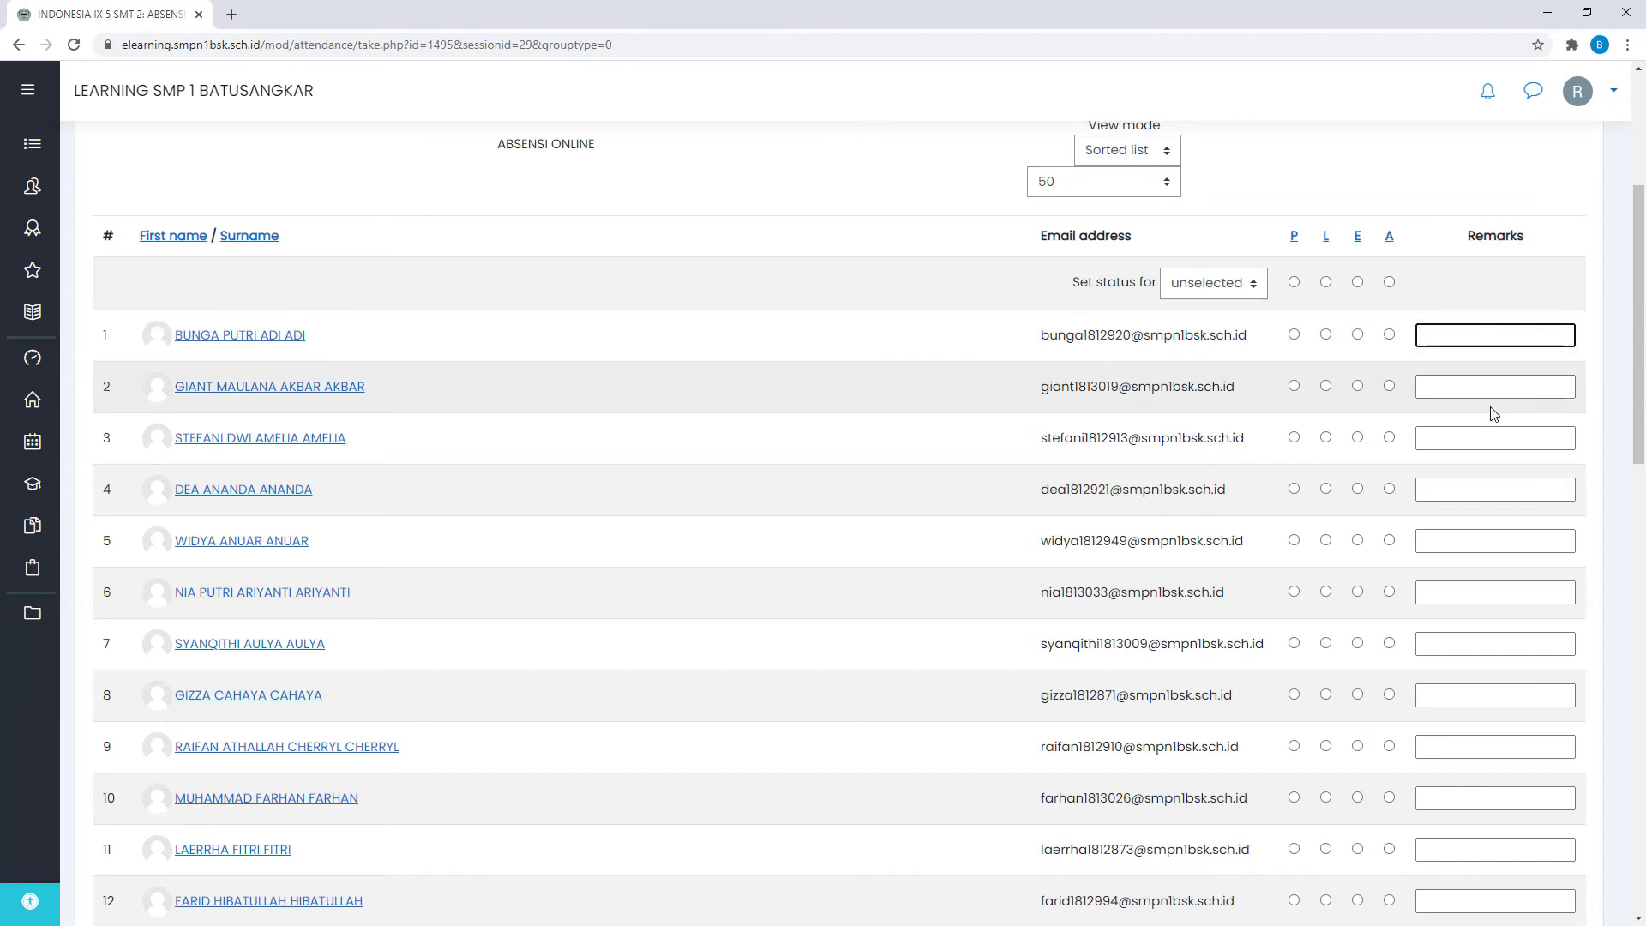
pyautogui.click(1496, 386)
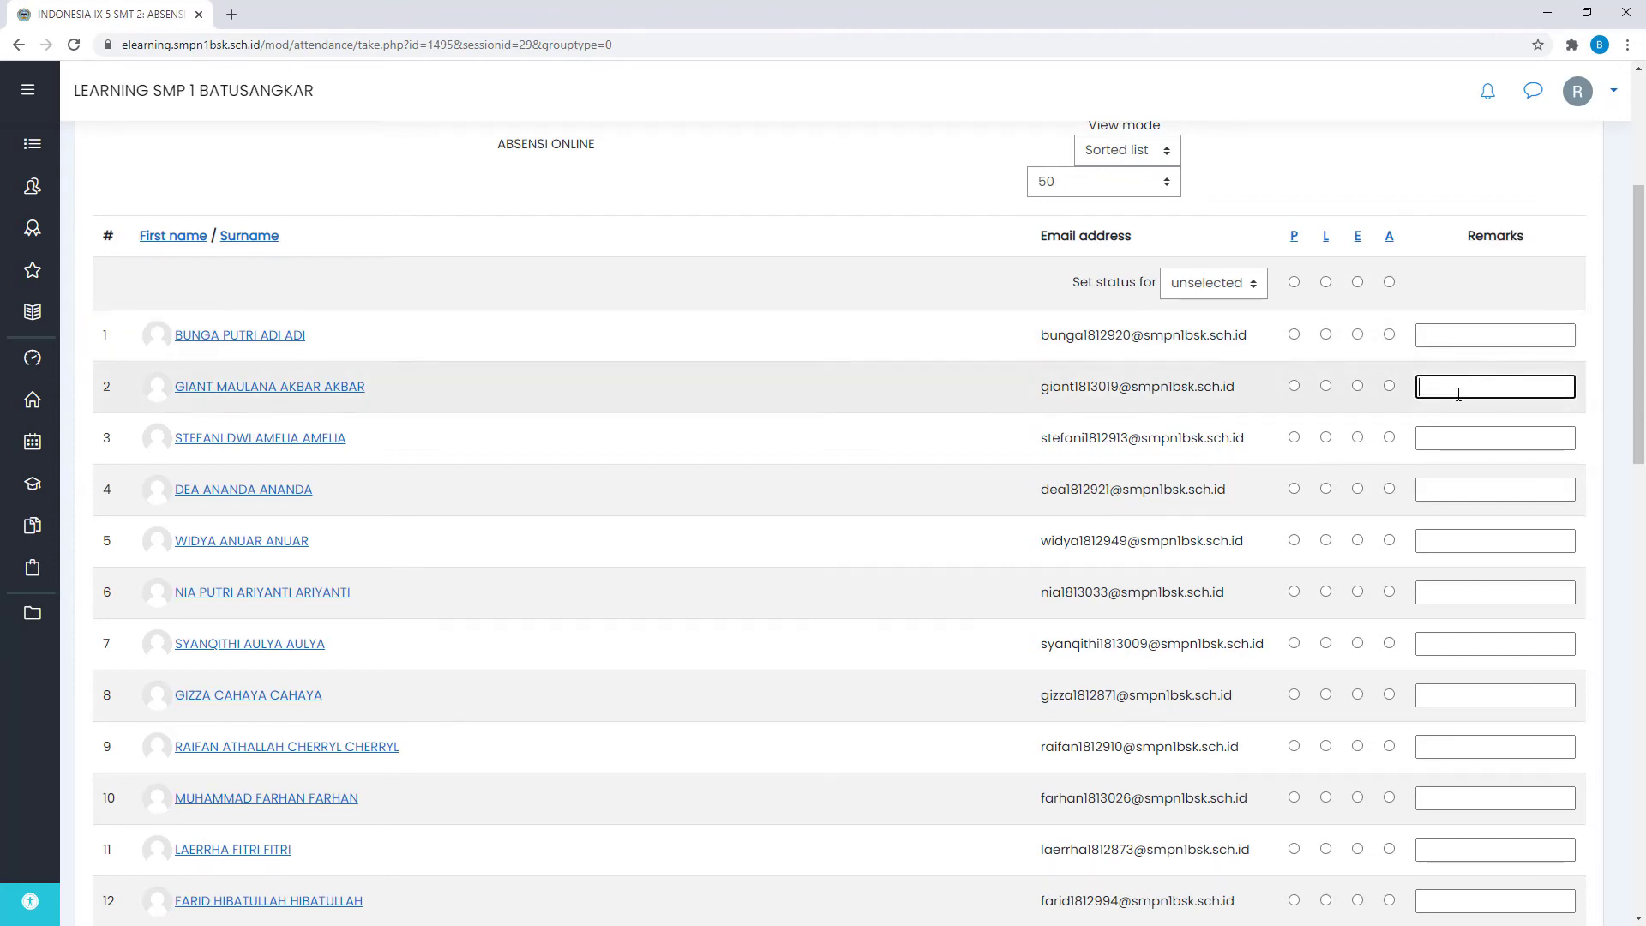
pyautogui.click(1428, 335)
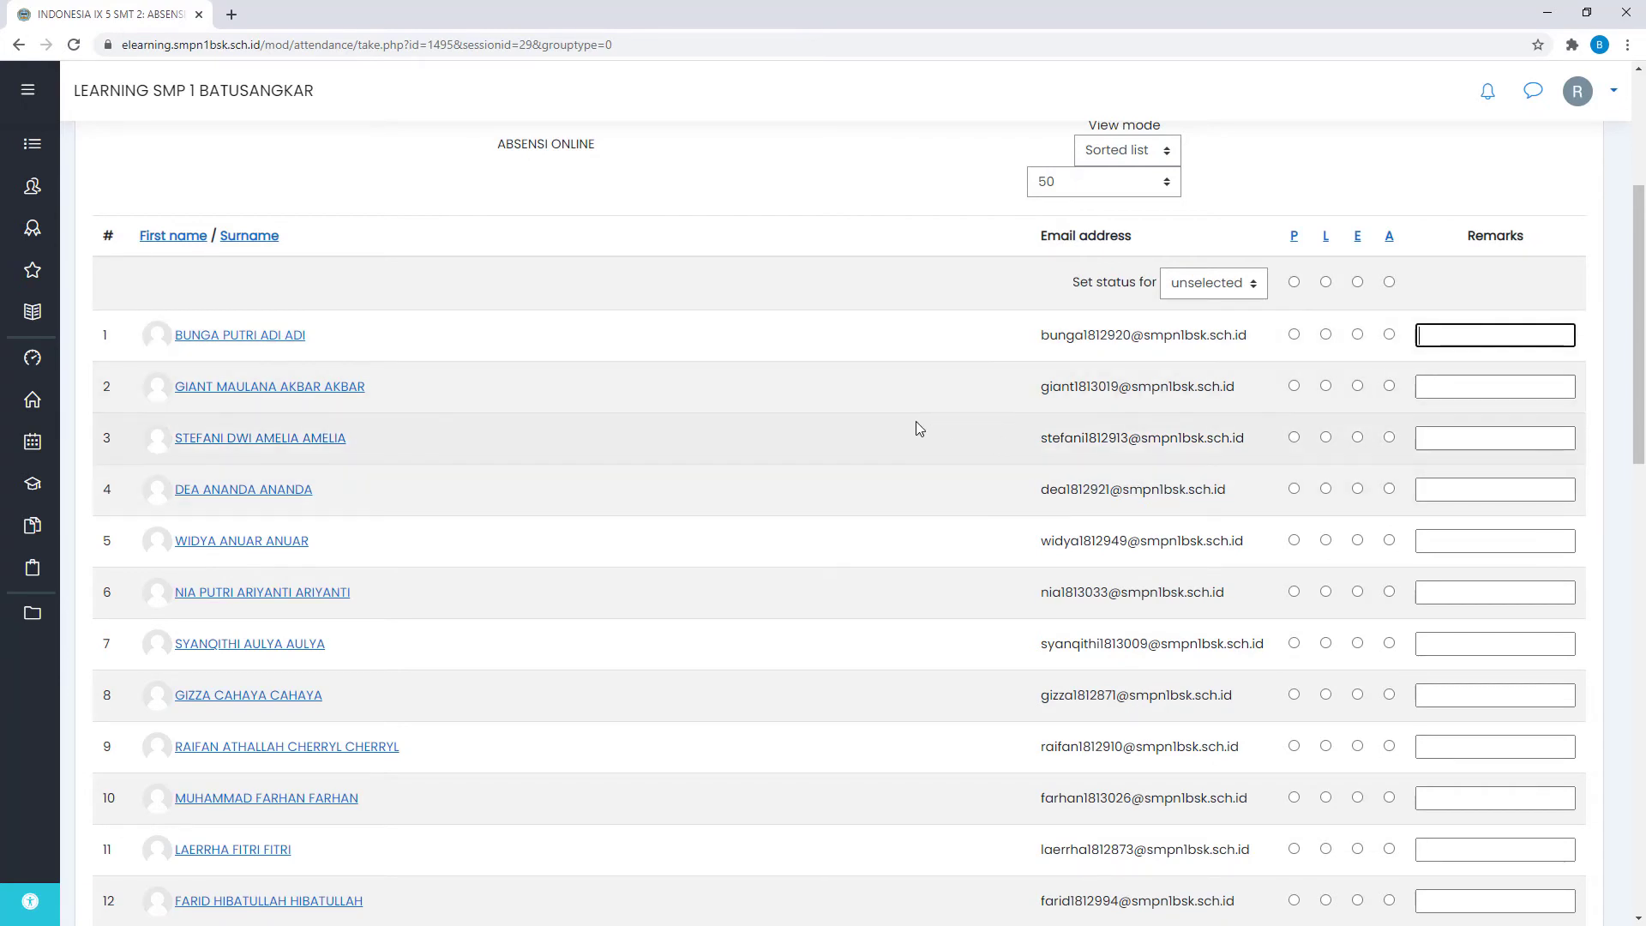
pyautogui.scroll(4, 477, 452)
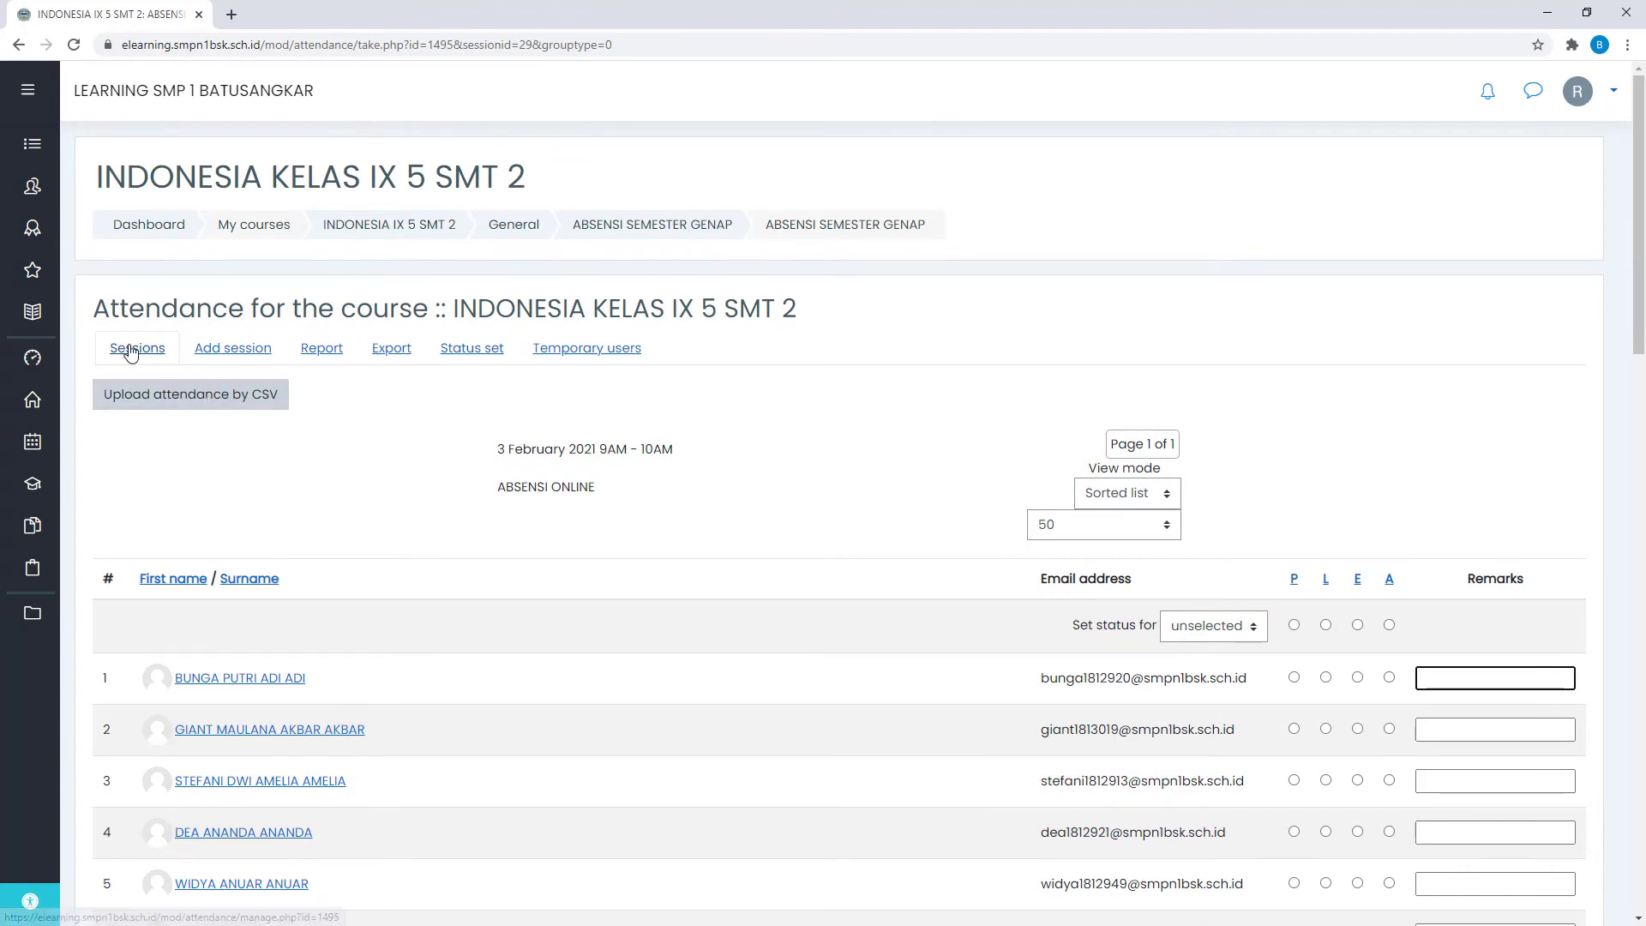
# - Start a new attendance session and enter "ABSENSI OFFLINE / LURING/ TATAP MUKA" as its description
pyautogui.click(135, 351)
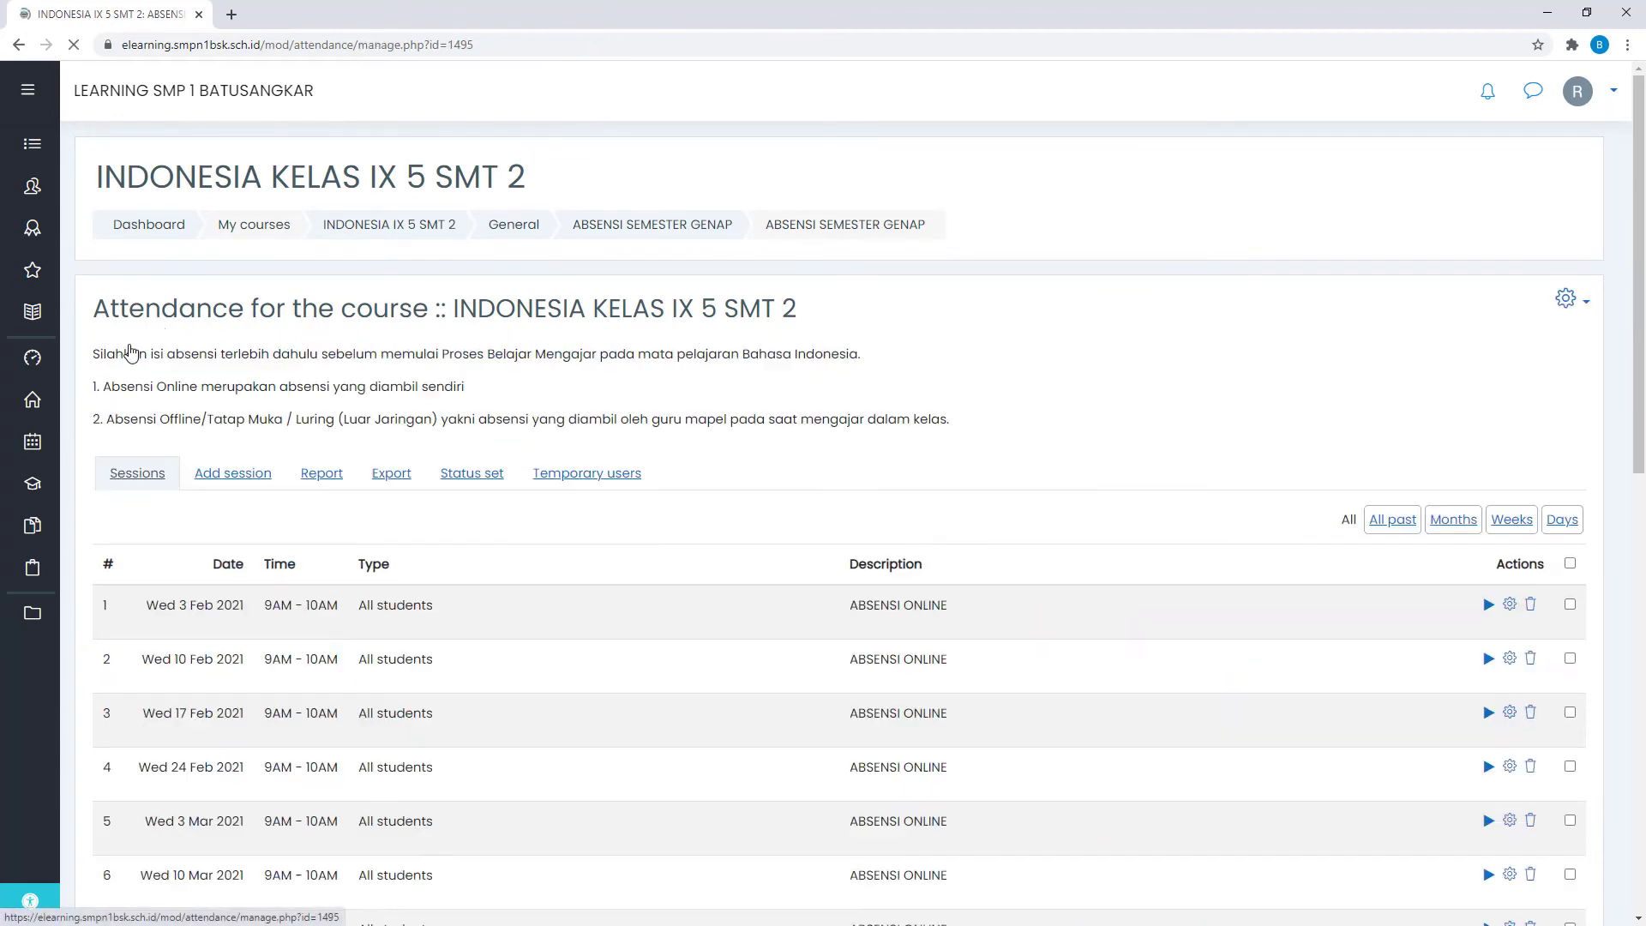
pyautogui.click(242, 477)
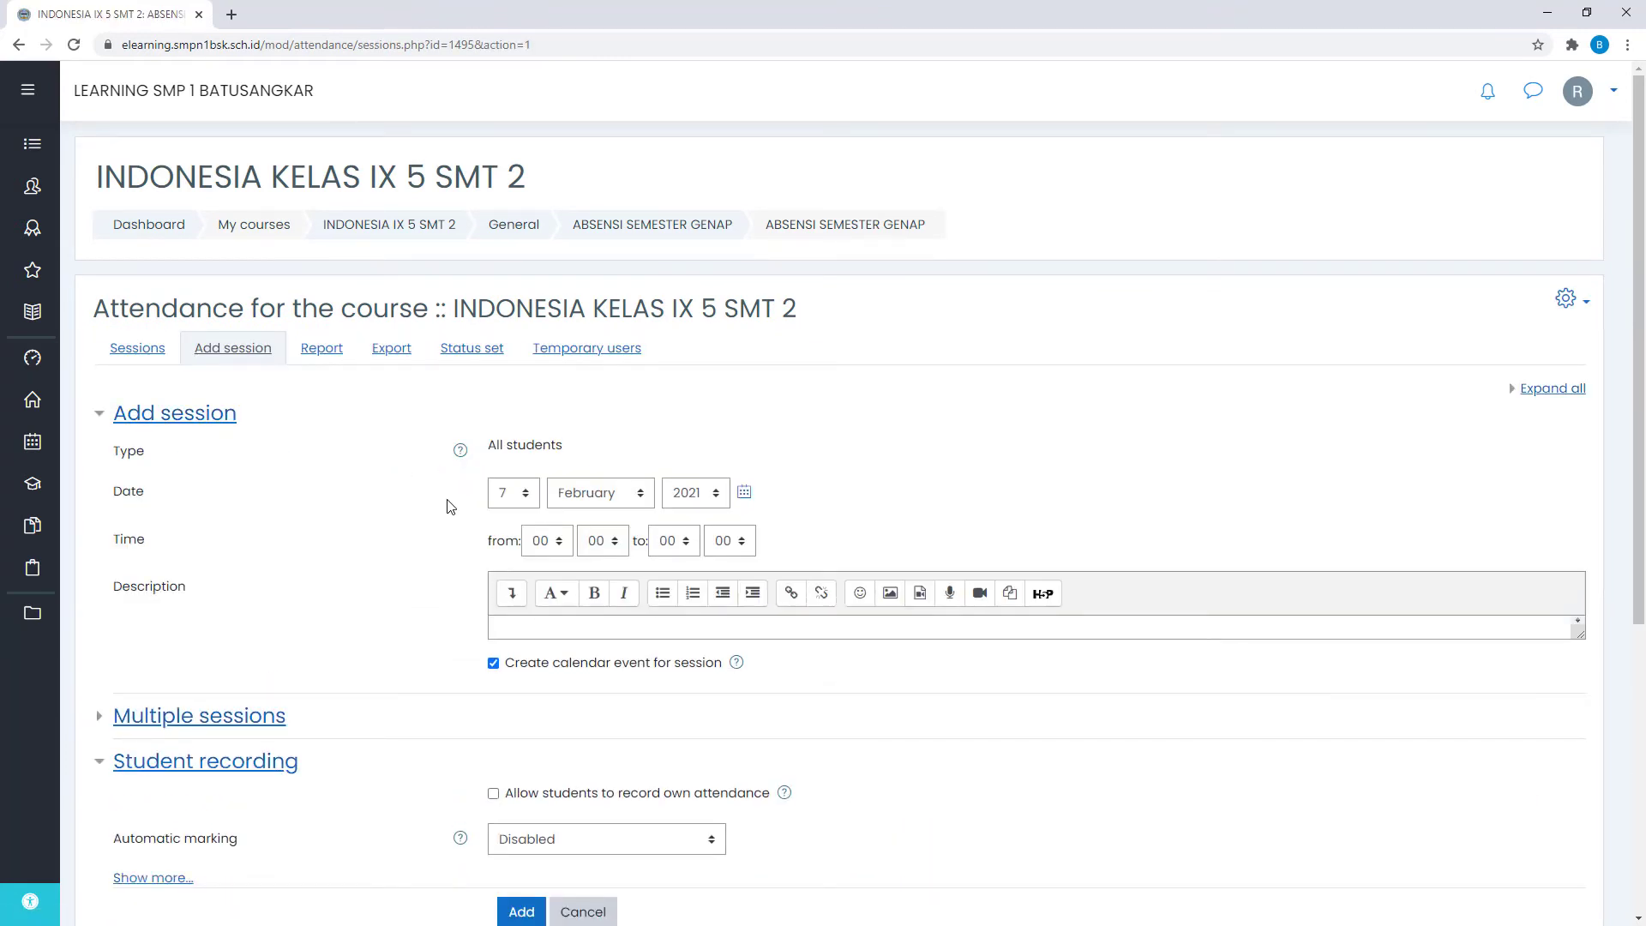
pyautogui.click(518, 623)
pyautogui.write('A')
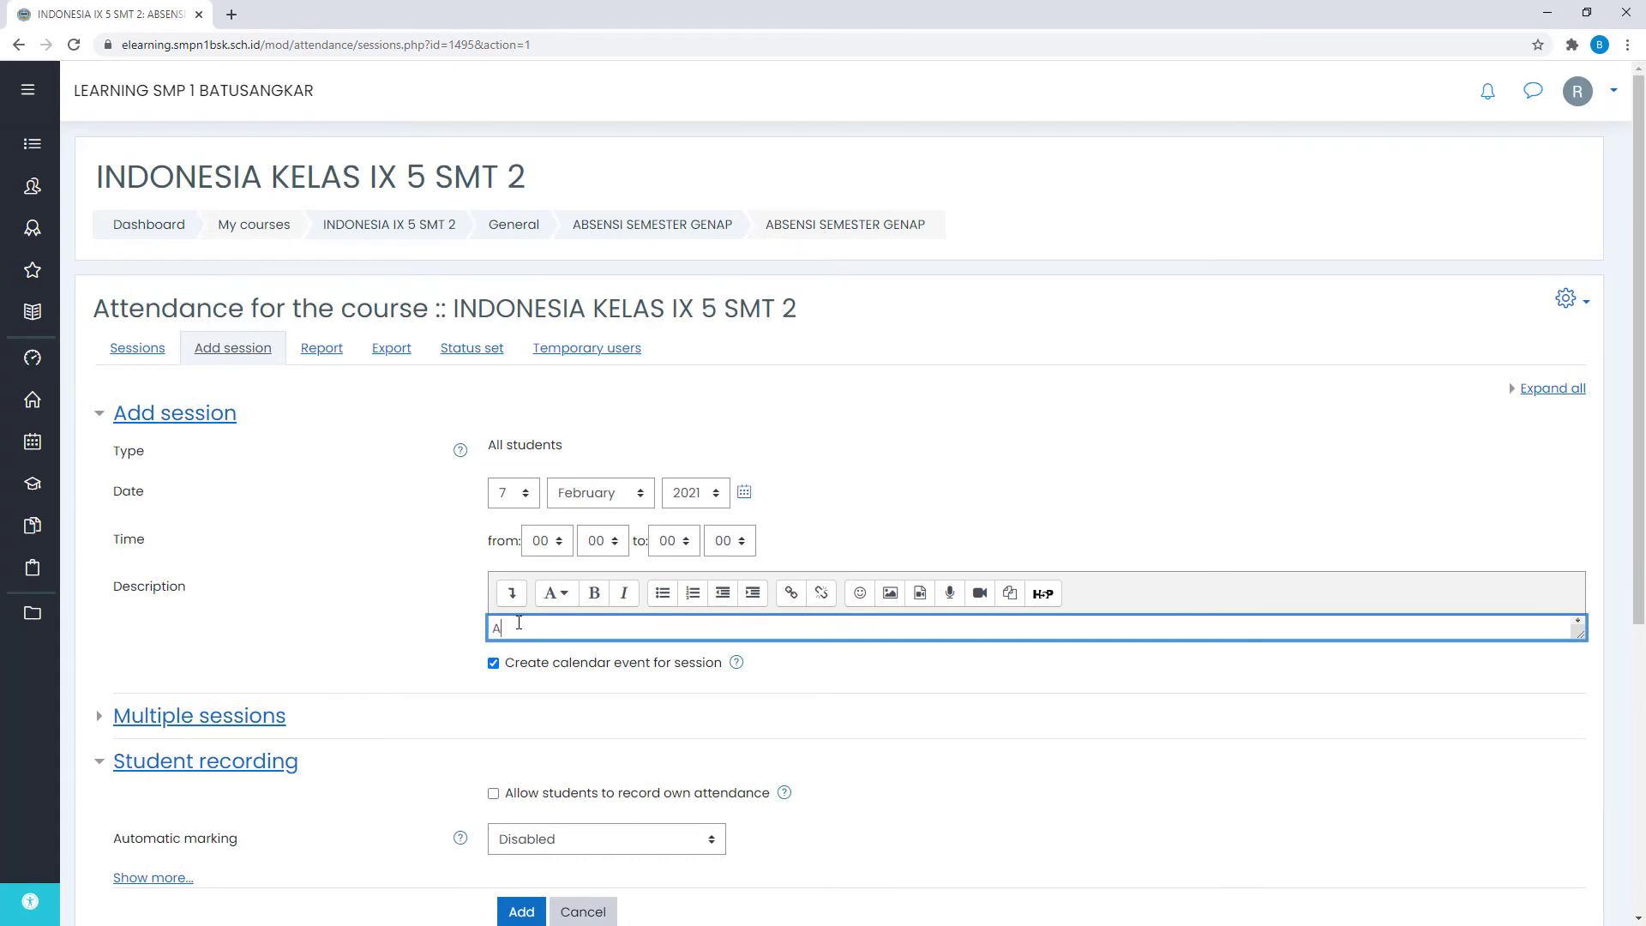
pyautogui.write('B')
# - Check the offline teaching schedule in the sticky note and set the new session's date to 1 February 2021
pyautogui.hotkey('alt', 'Tab')
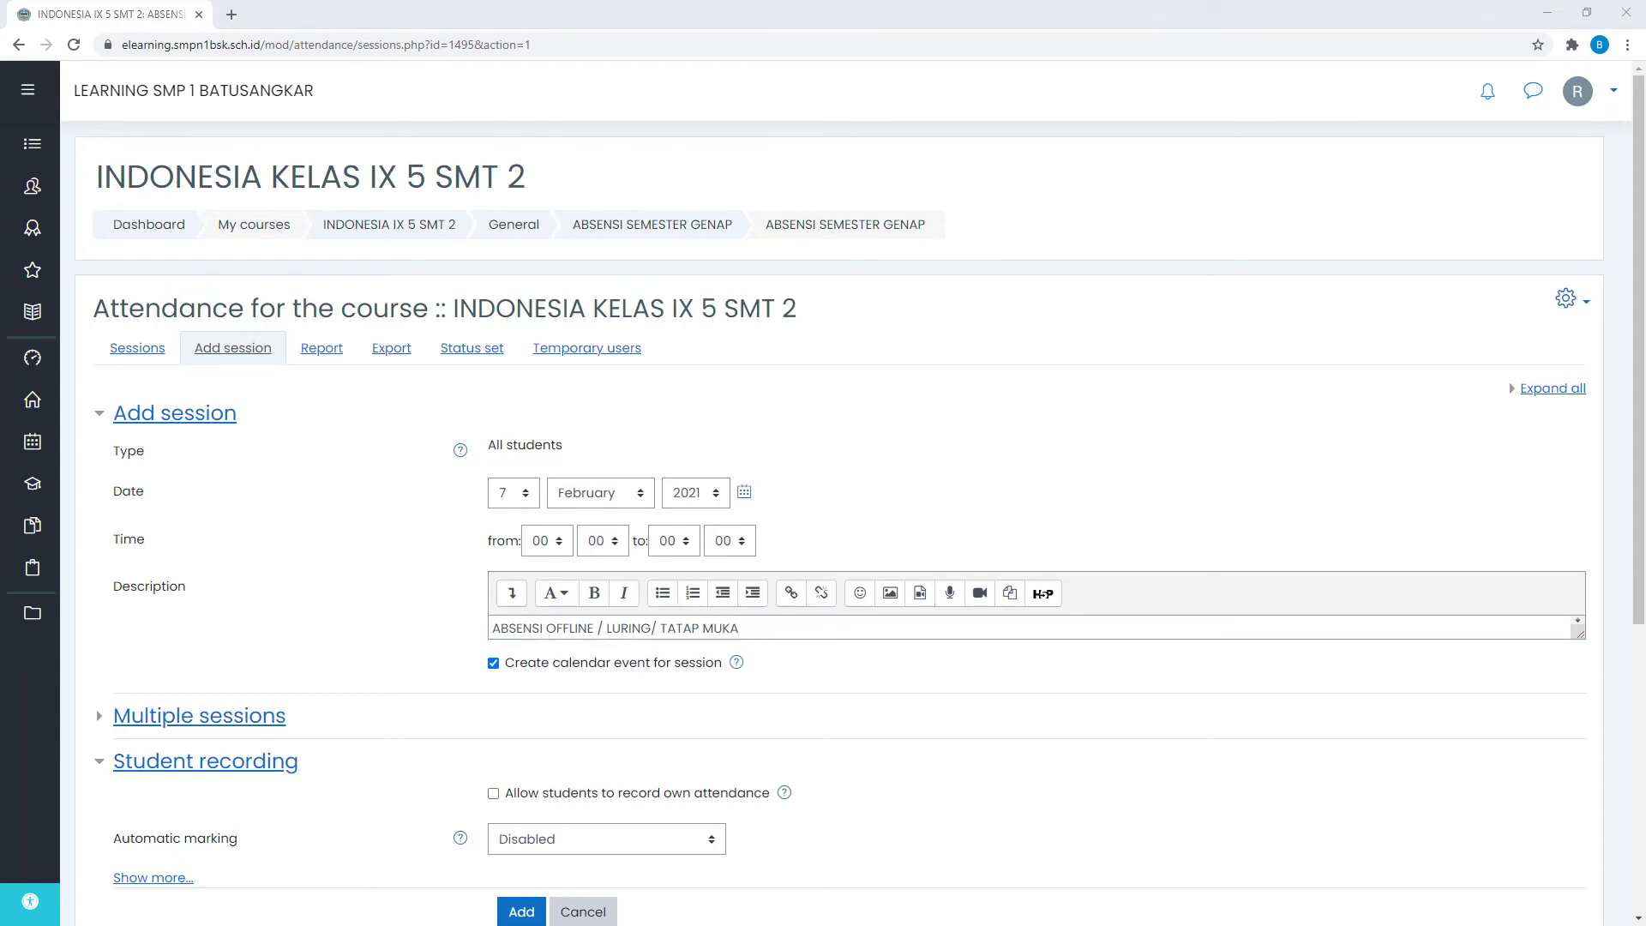
pyautogui.click(279, 425)
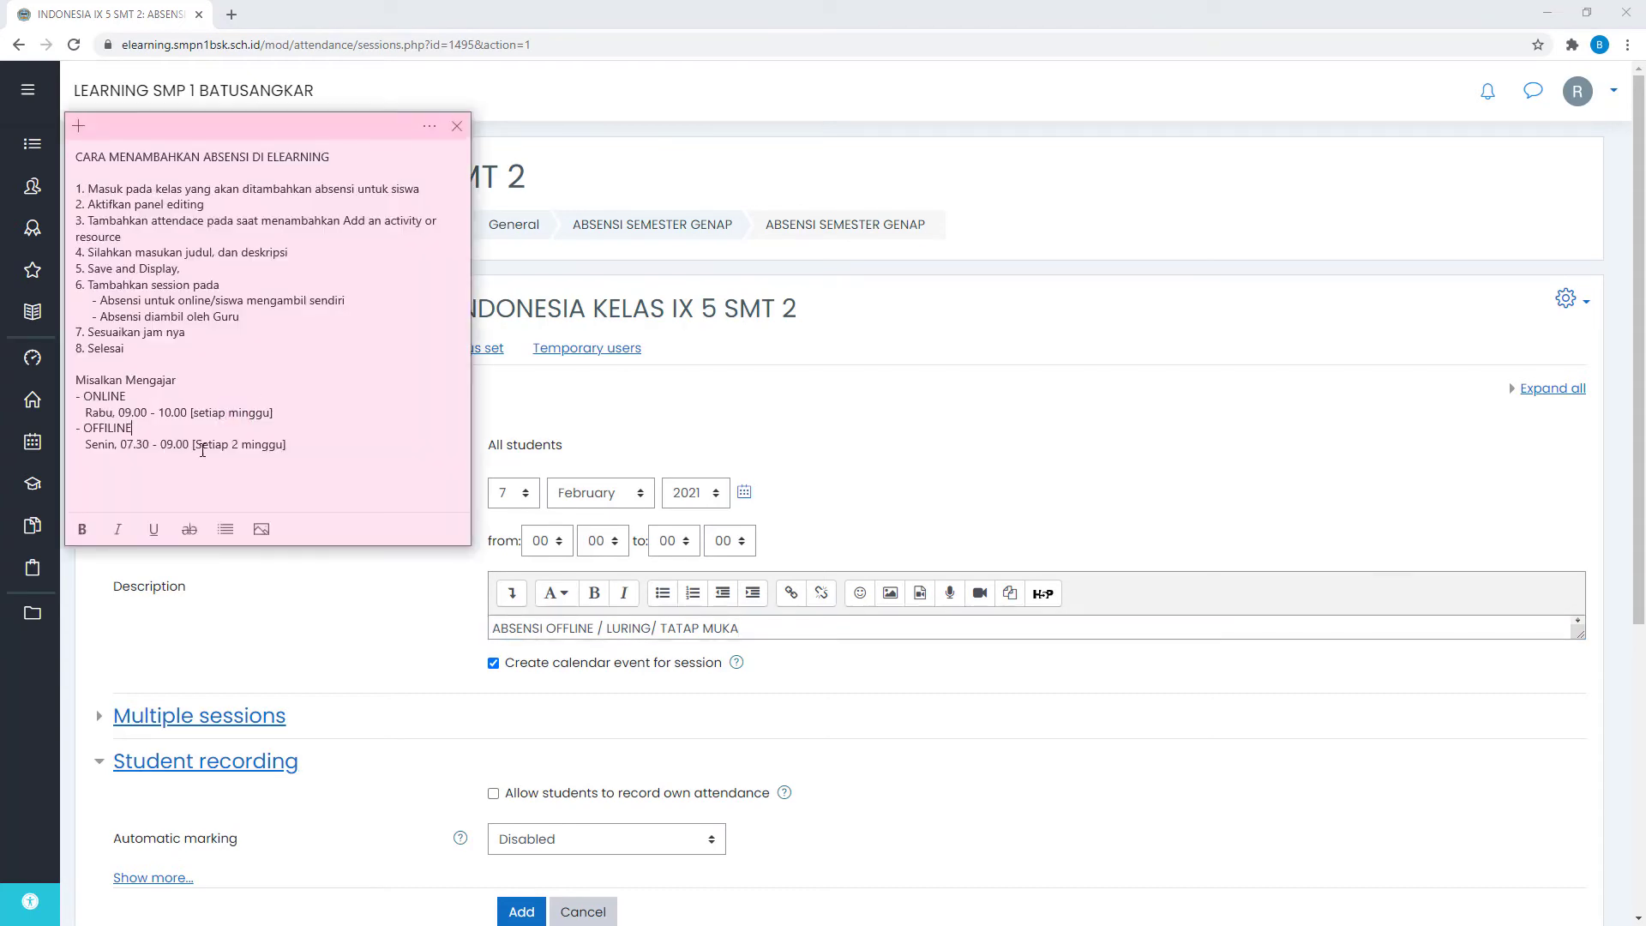
pyautogui.moveTo(99, 449); pyautogui.dragTo(152, 446)
pyautogui.click(155, 445)
pyautogui.click(516, 500)
pyautogui.click(510, 518)
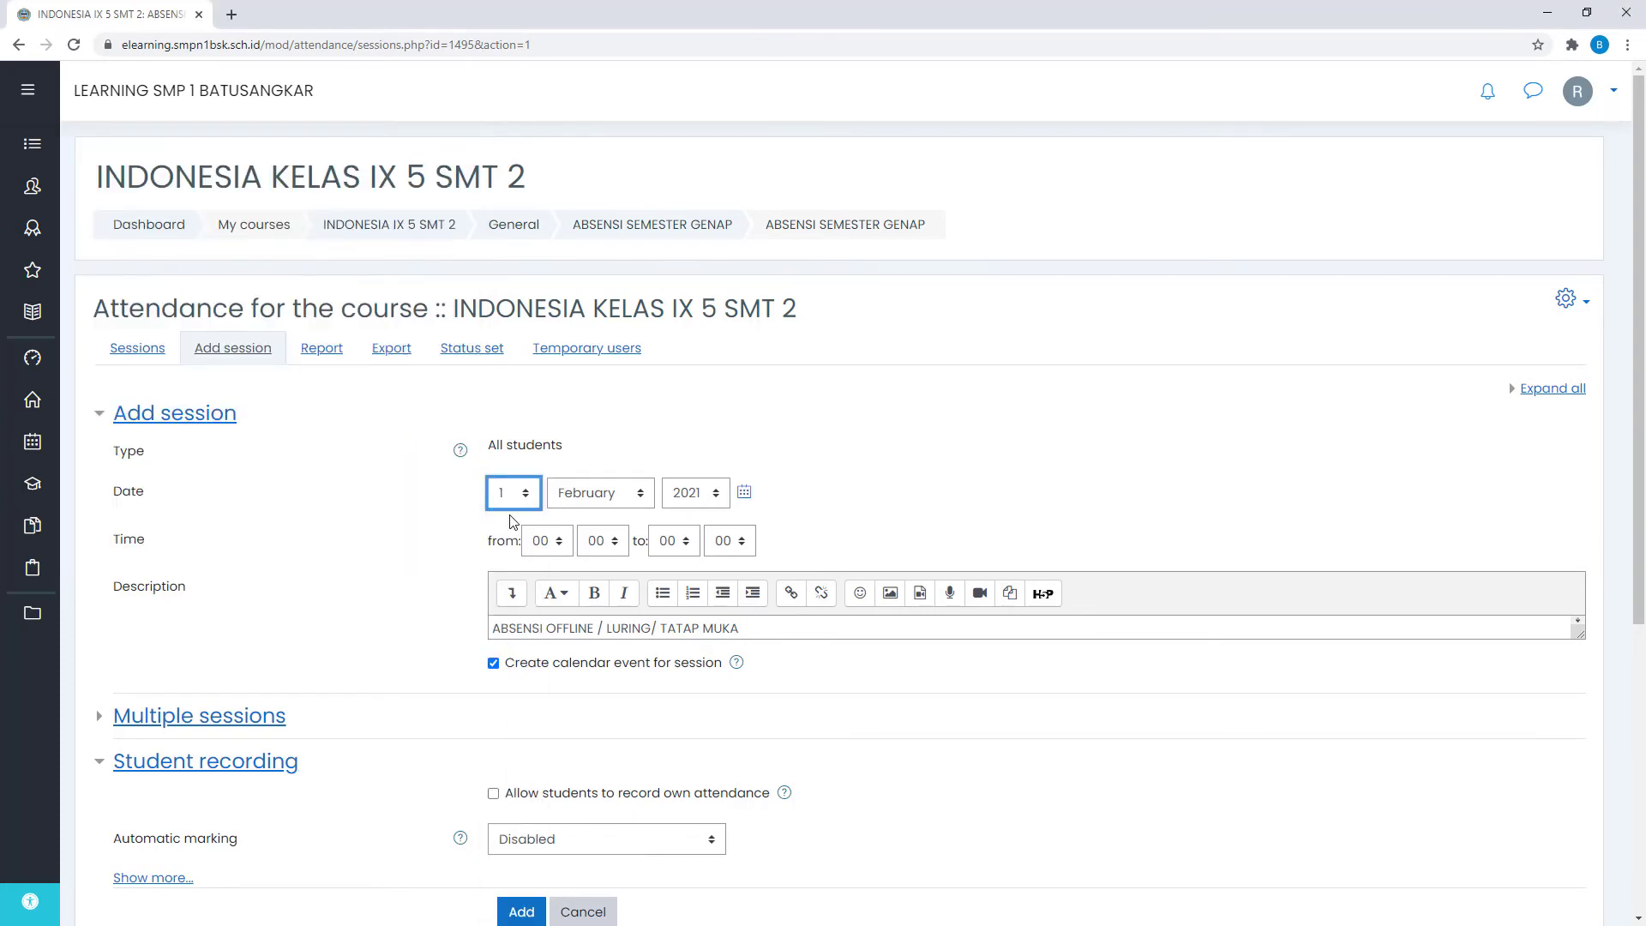
# - Set the offline session's time from 07:30 to 09:00
pyautogui.click(547, 540)
pyautogui.scroll(-1, 553, 505)
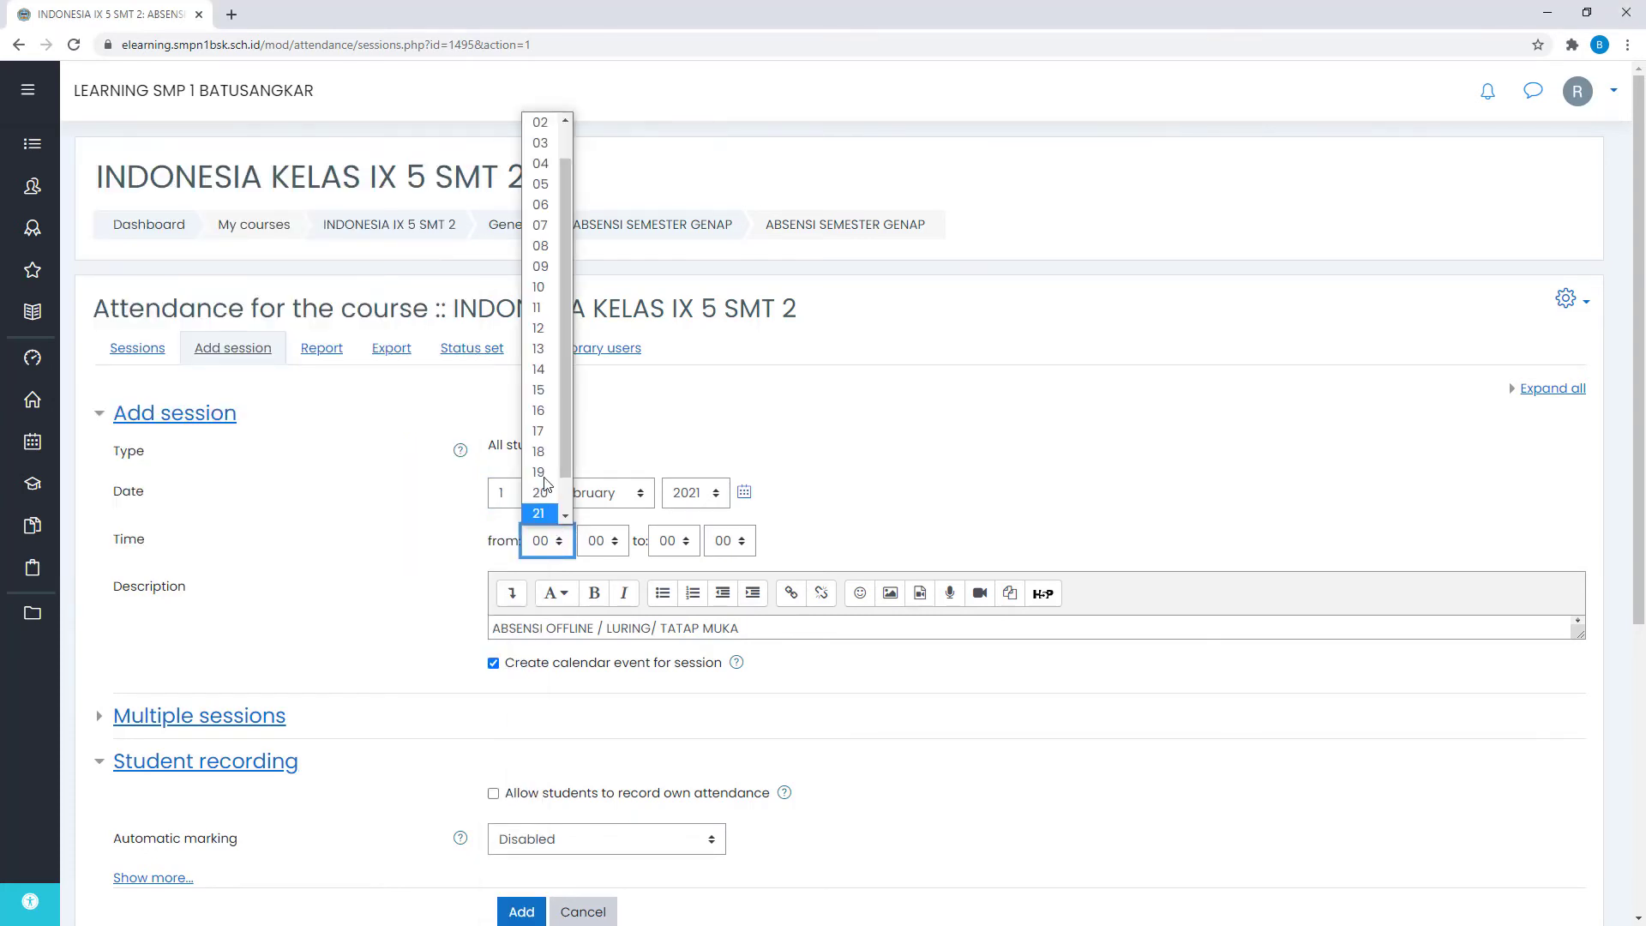
pyautogui.click(553, 225)
pyautogui.click(603, 540)
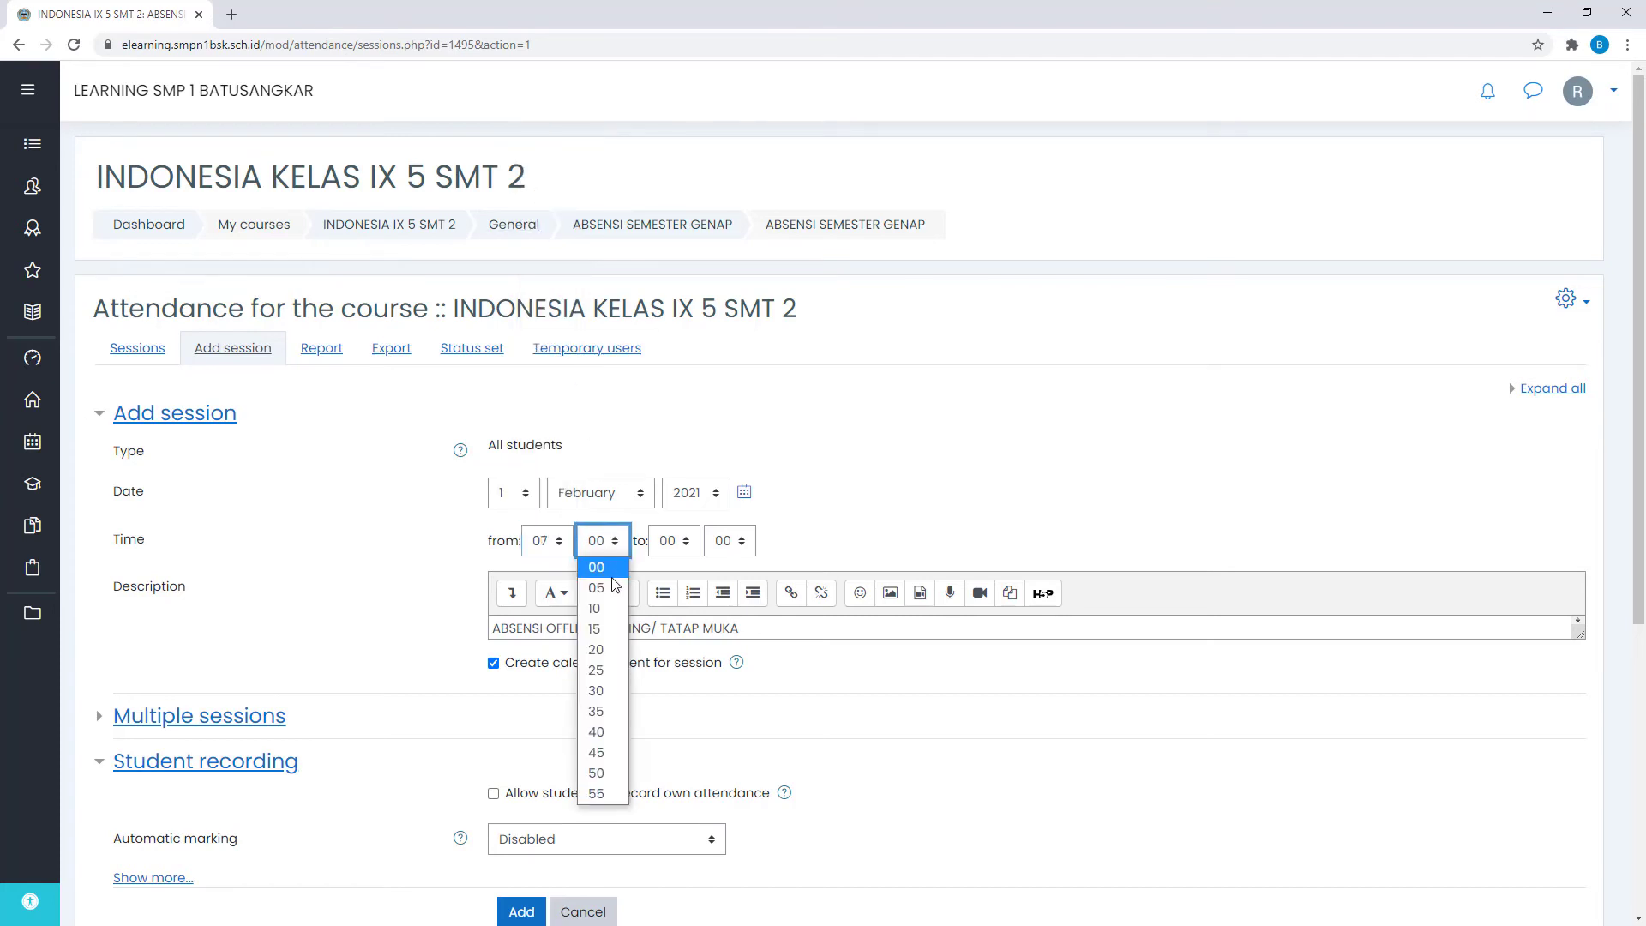
pyautogui.click(600, 686)
pyautogui.click(665, 540)
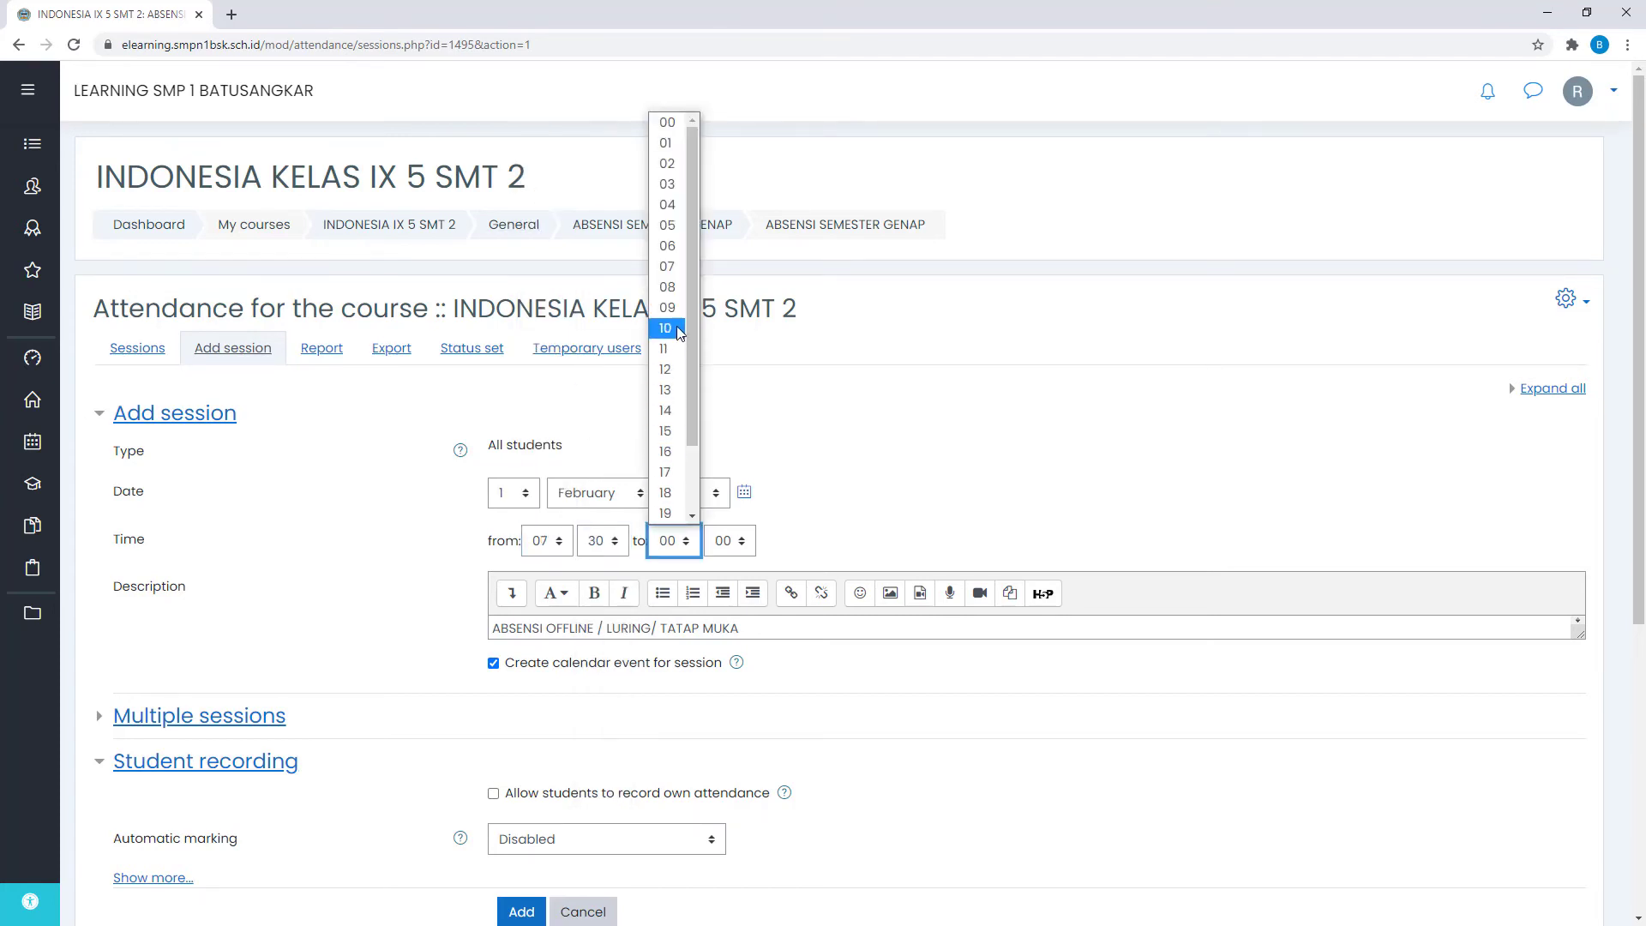
pyautogui.click(672, 309)
# - Enable repeating the offline session every 2 weeks until 15 June 2021
pyautogui.scroll(-3, 531, 634)
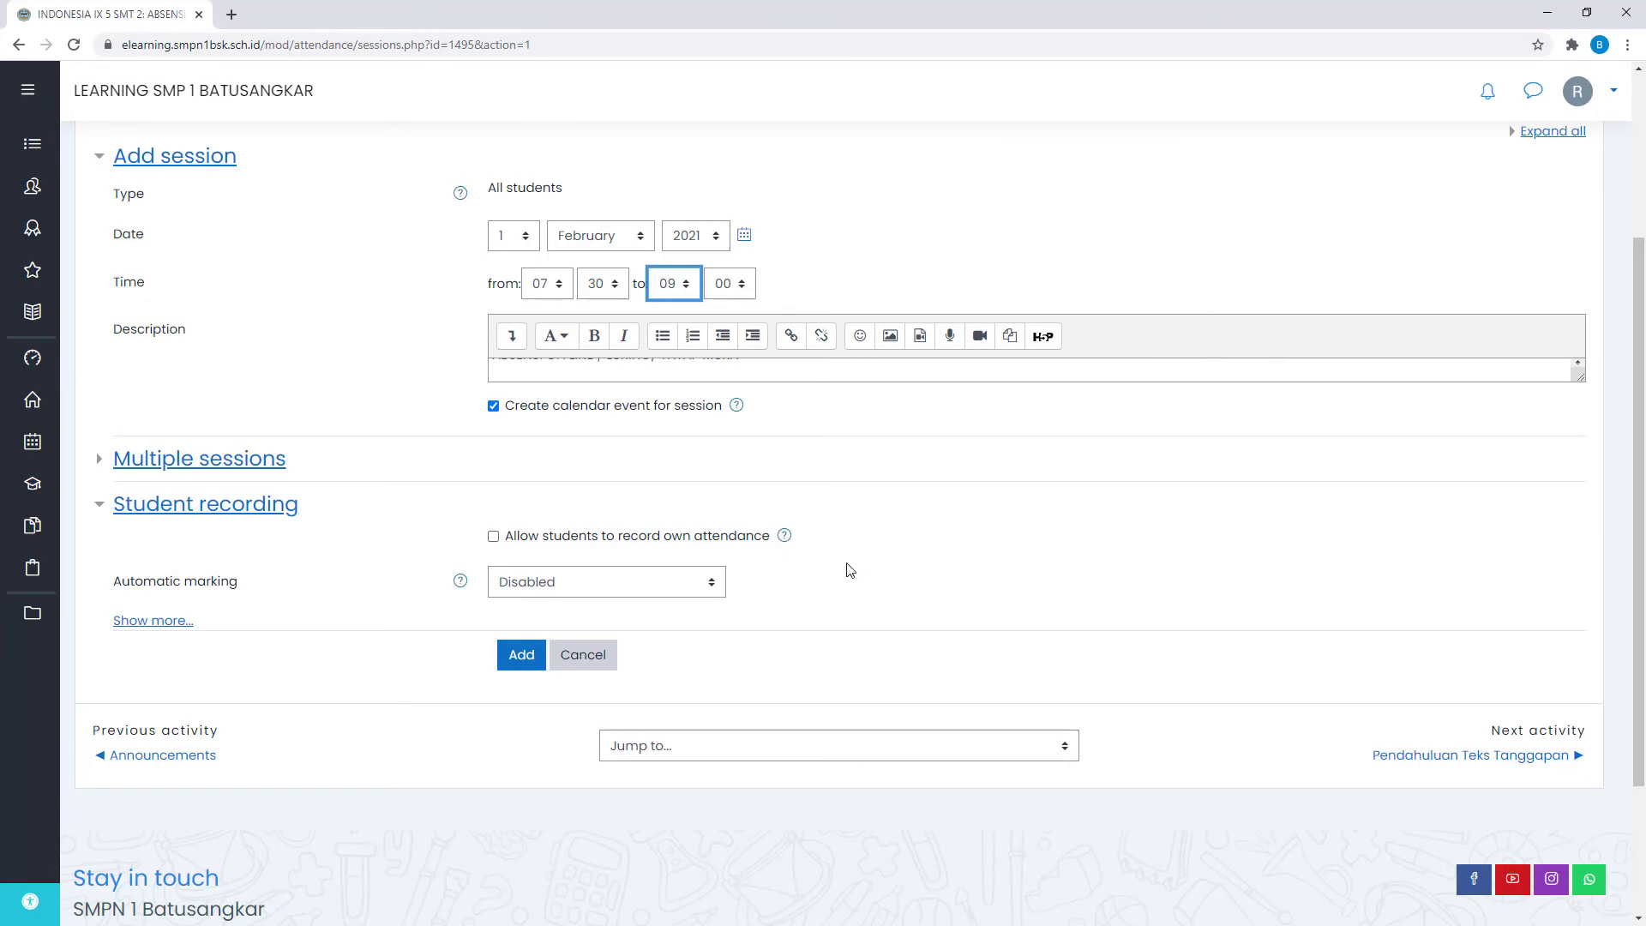
pyautogui.click(124, 463)
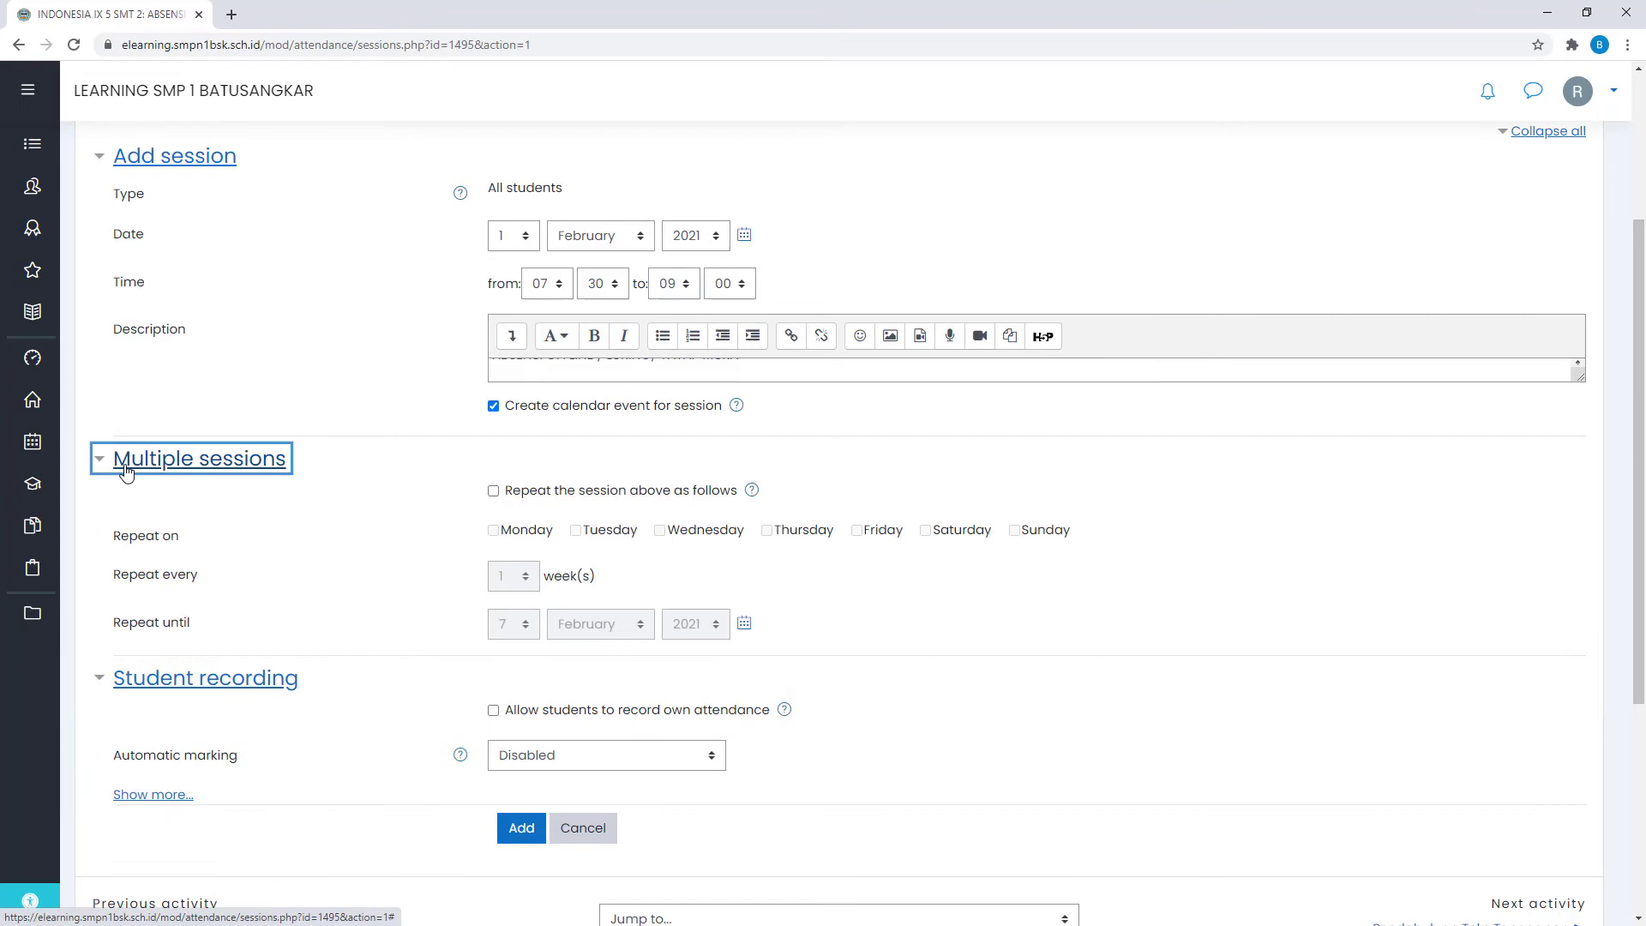
pyautogui.click(514, 494)
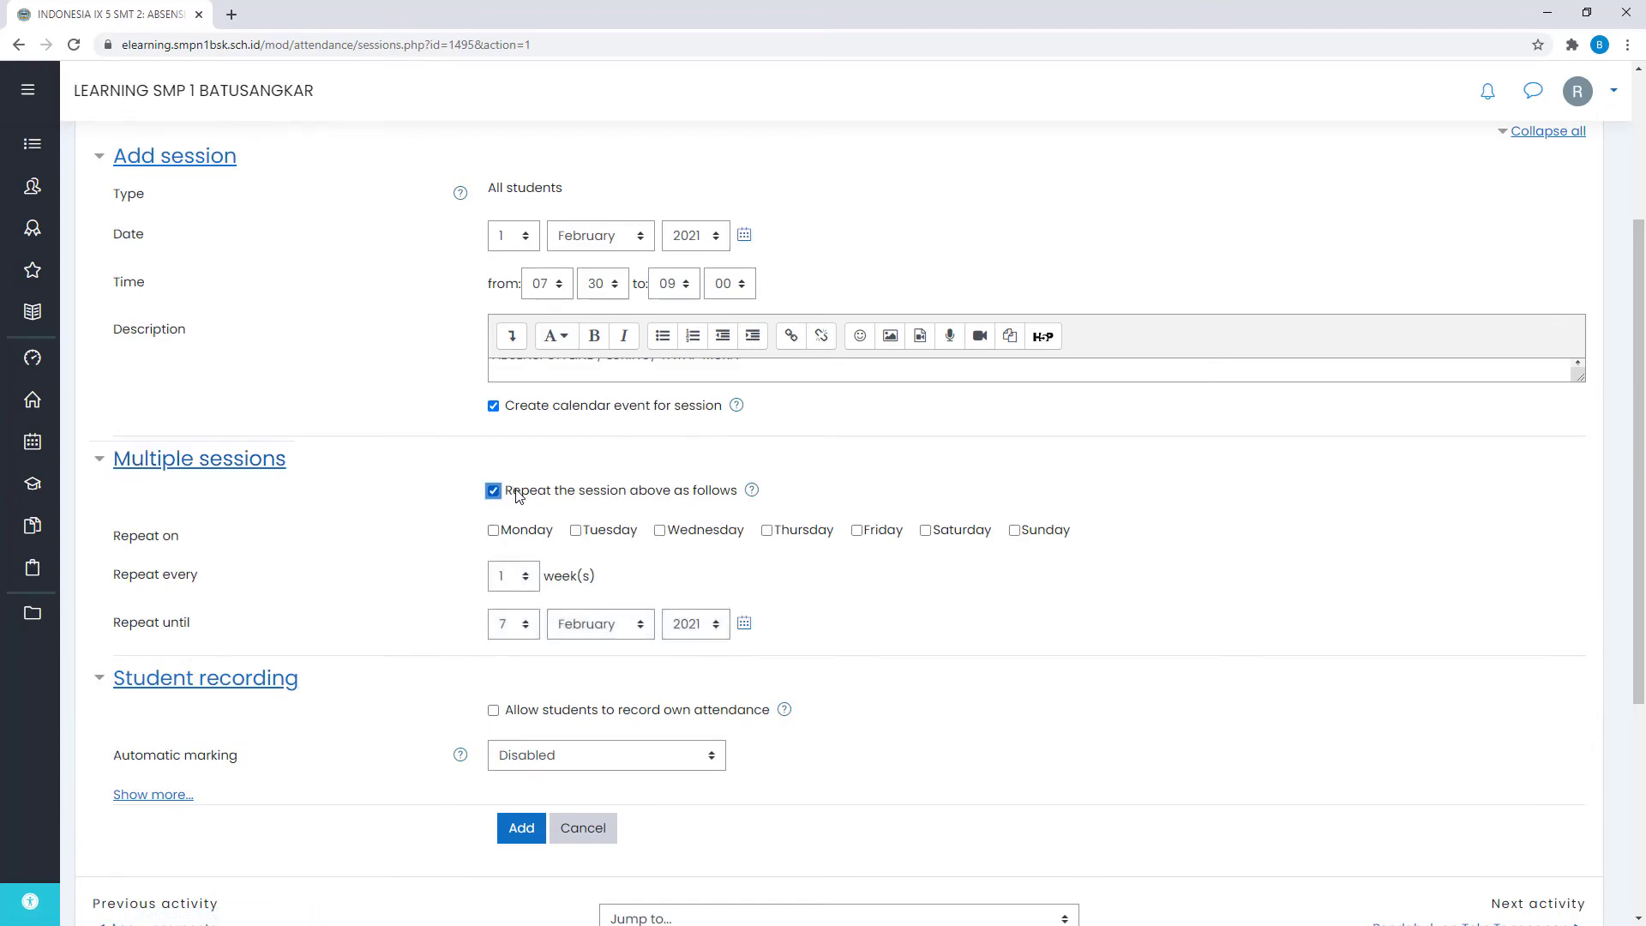
pyautogui.click(525, 581)
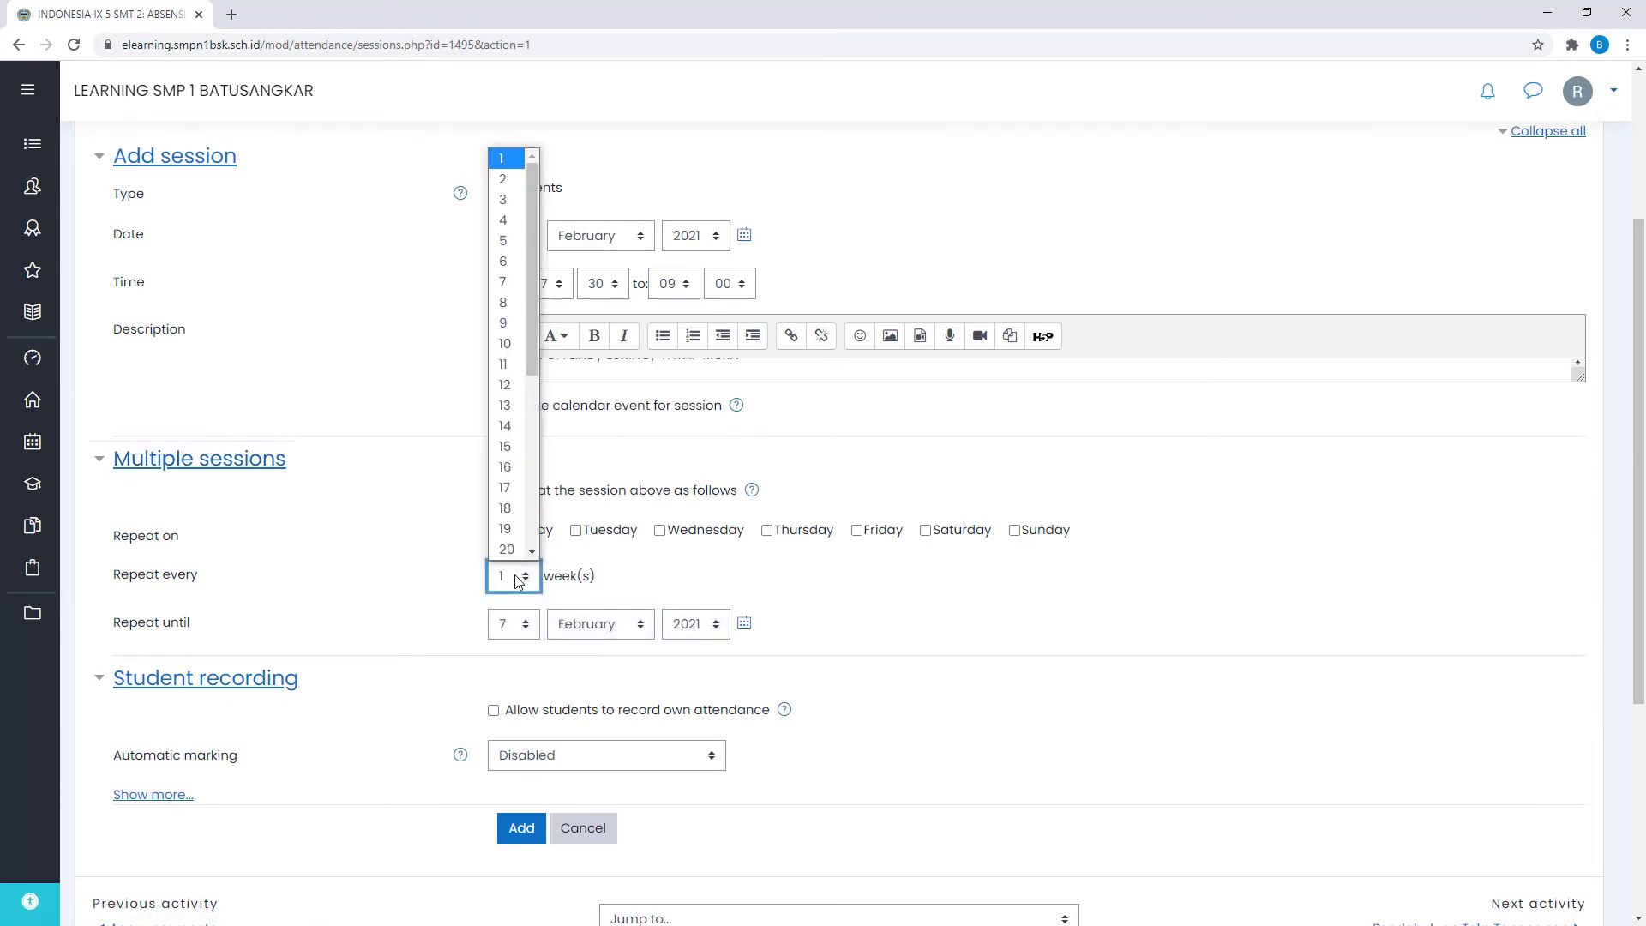
pyautogui.click(519, 180)
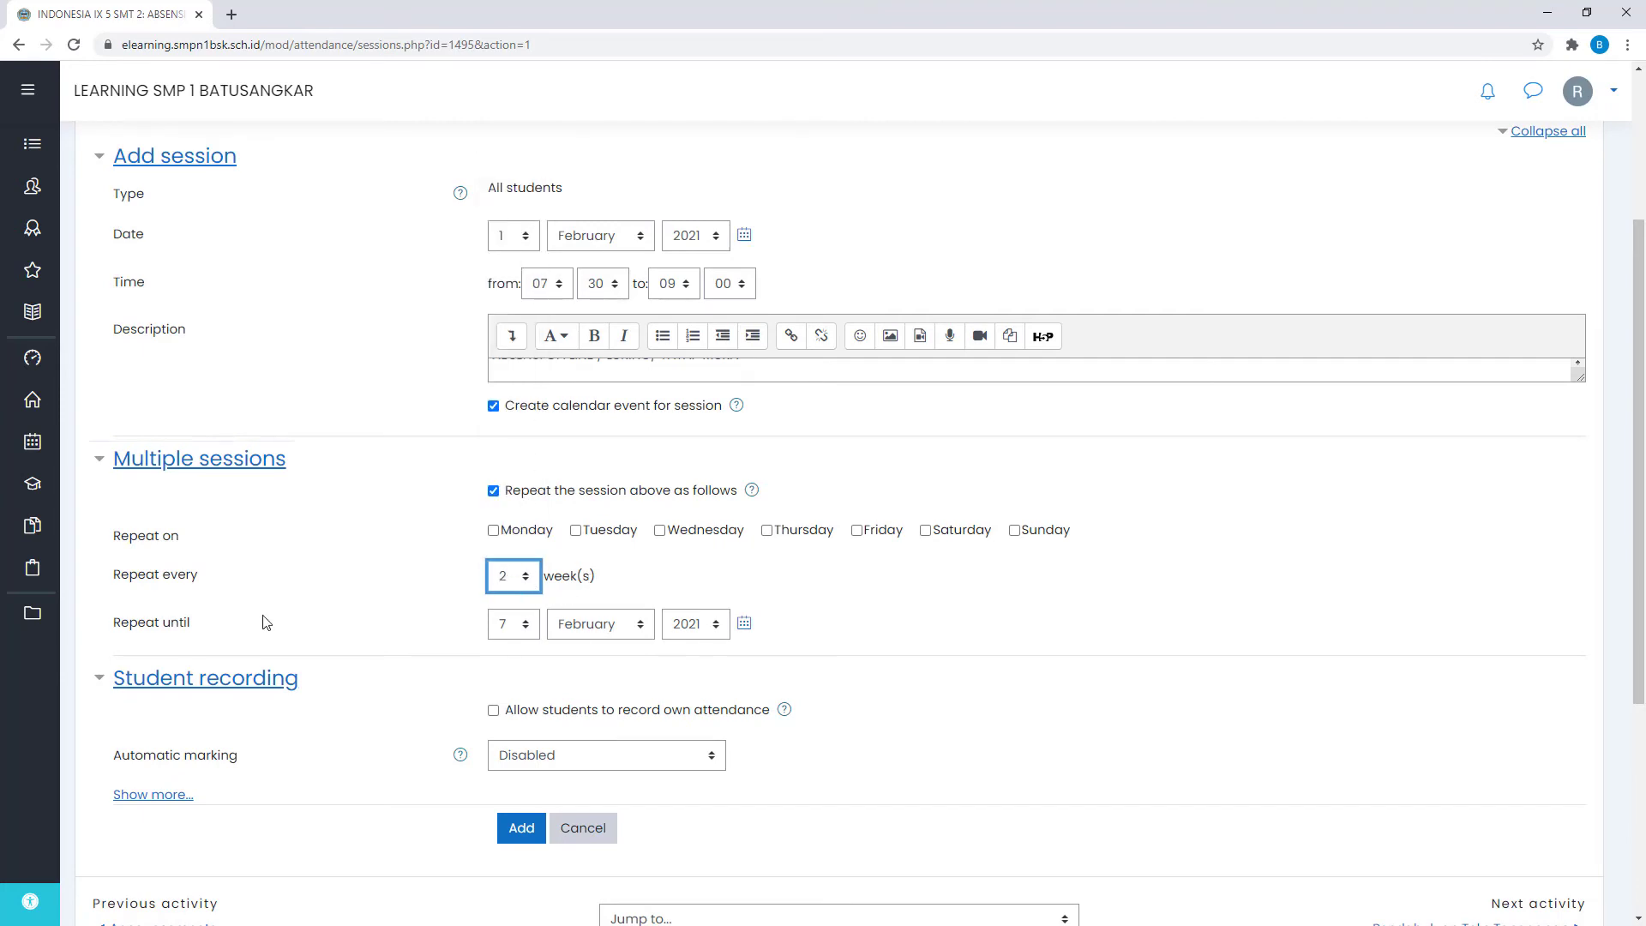
pyautogui.click(518, 635)
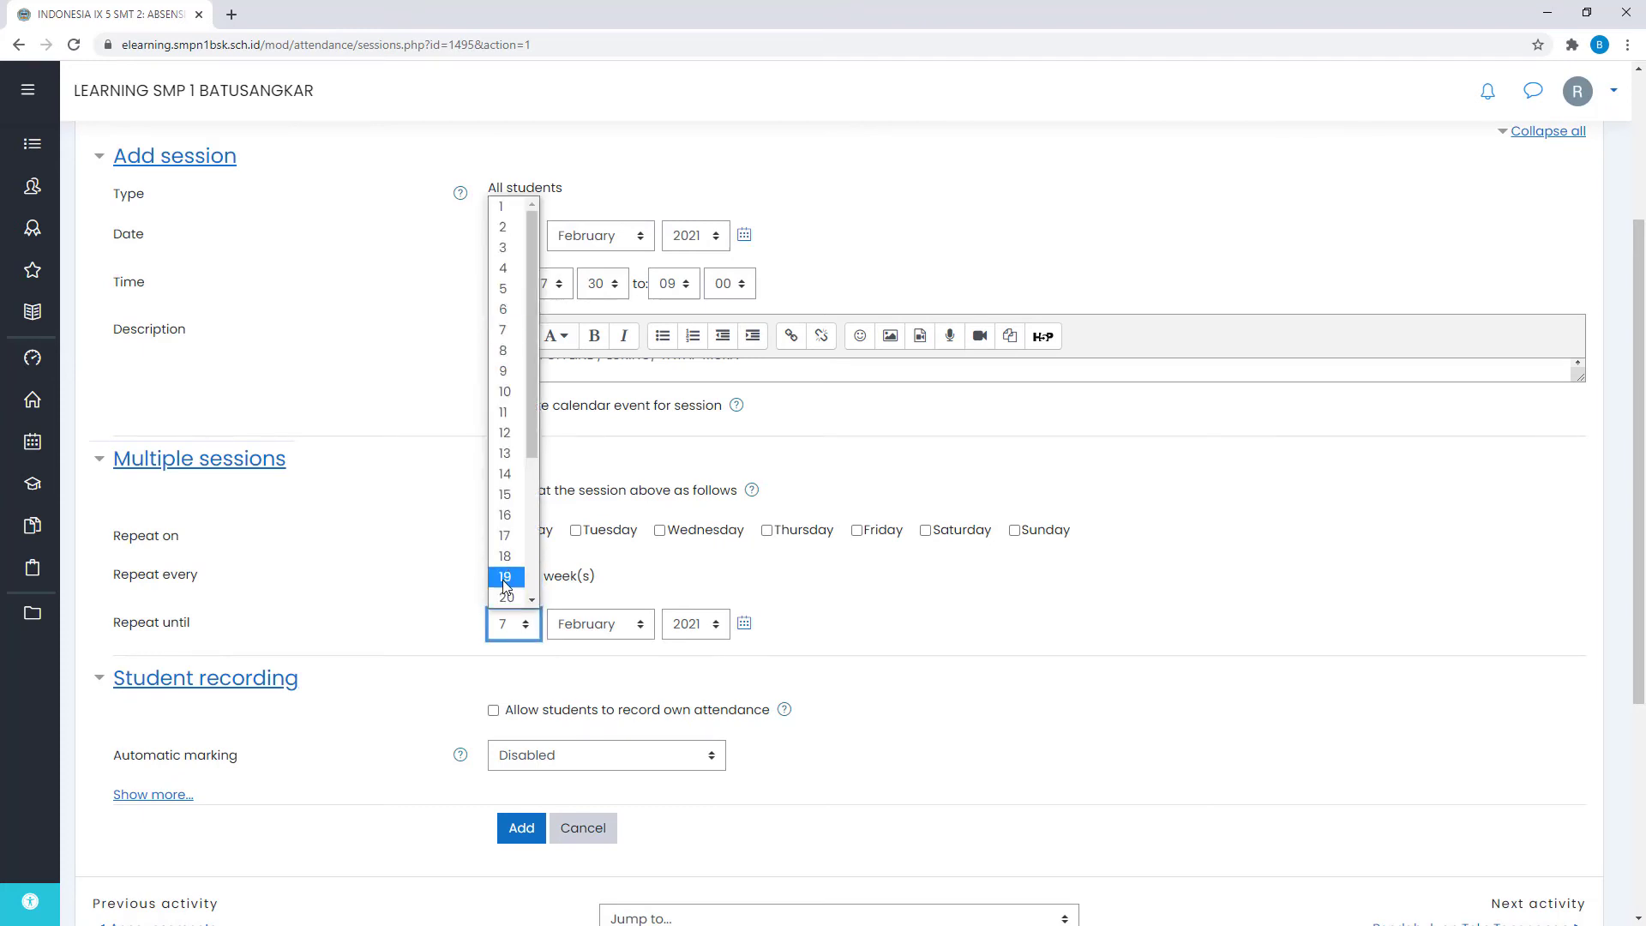
pyautogui.click(518, 498)
pyautogui.click(604, 632)
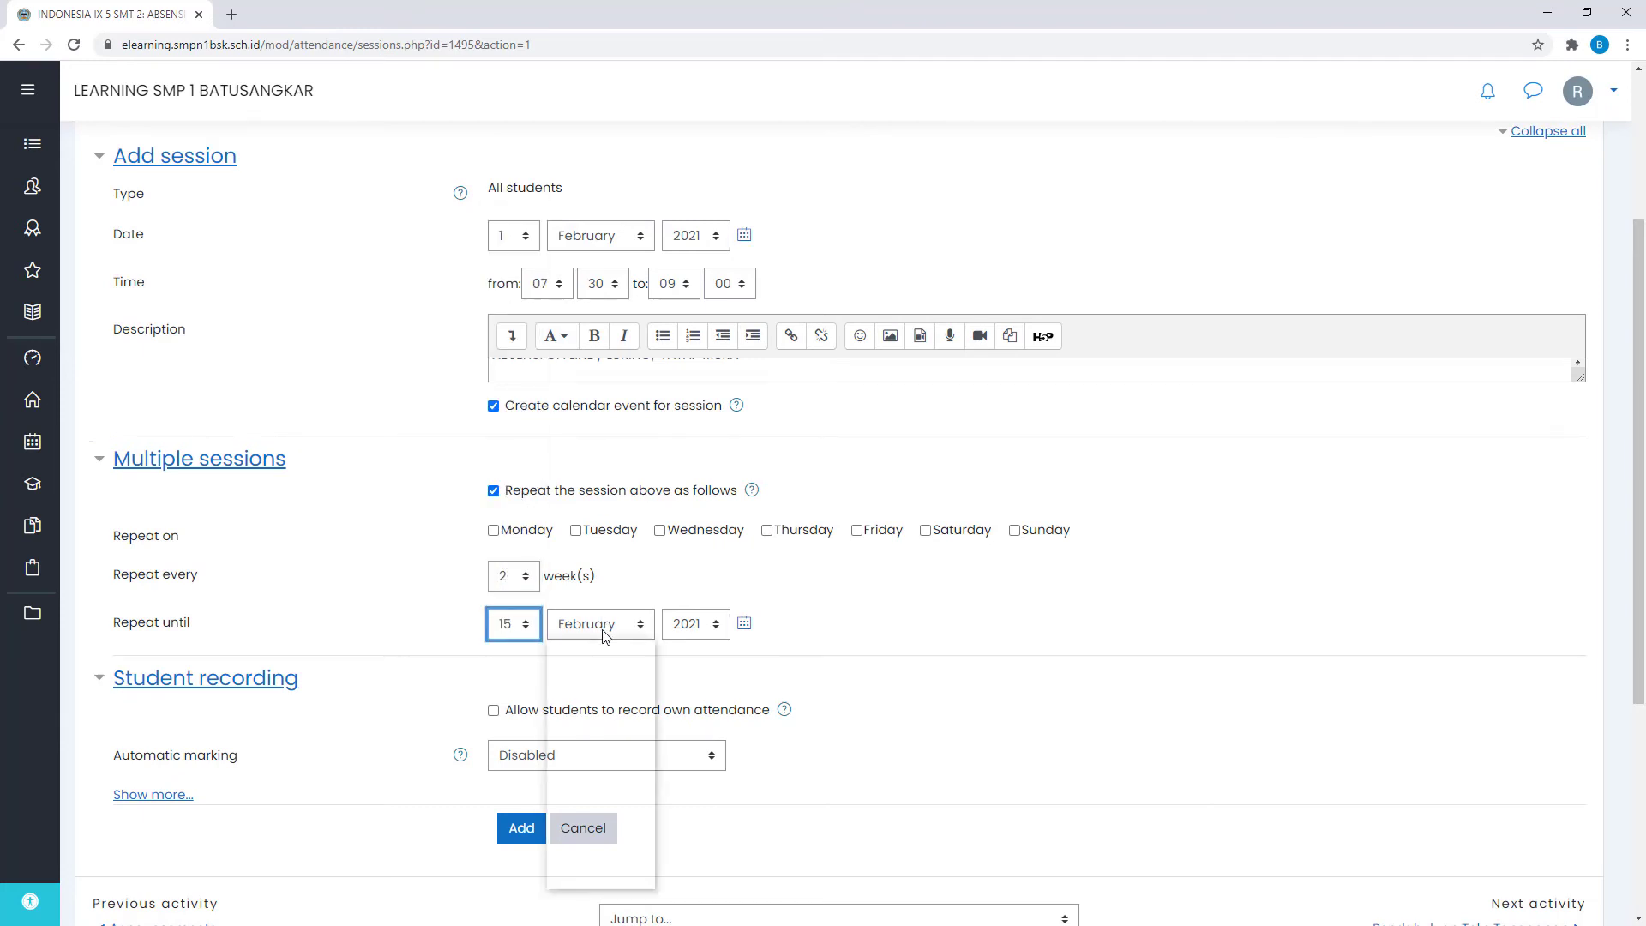
pyautogui.click(596, 754)
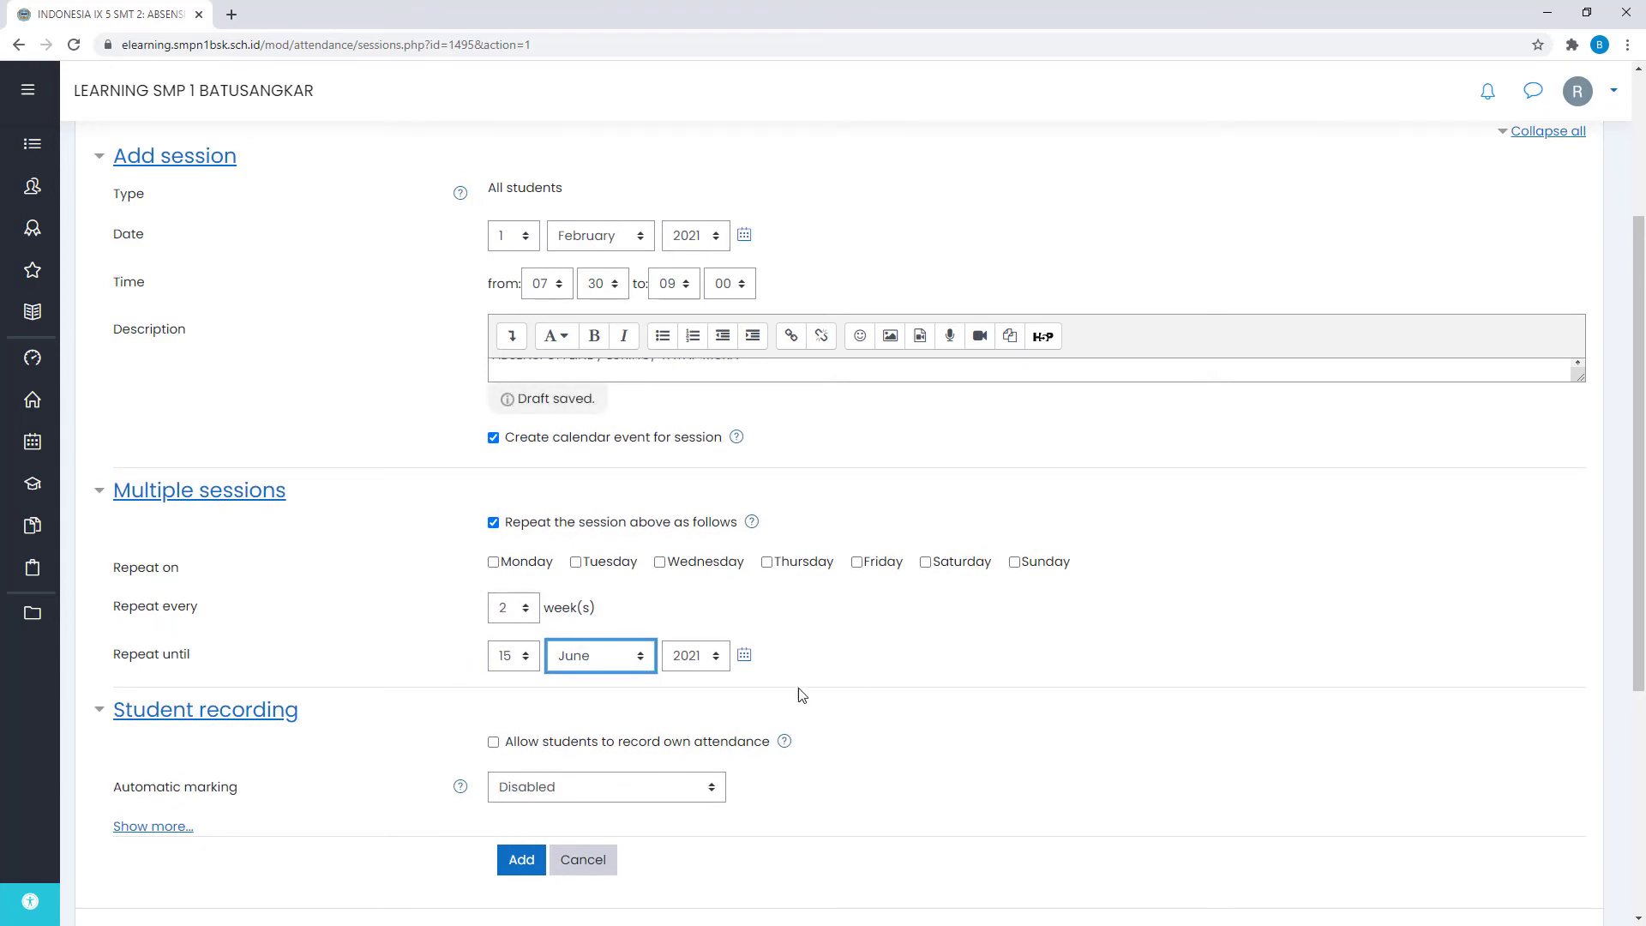
# - Review the offline session's settings and try to add the repeating sessions without choosing a weekday
pyautogui.scroll(1, 605, 373)
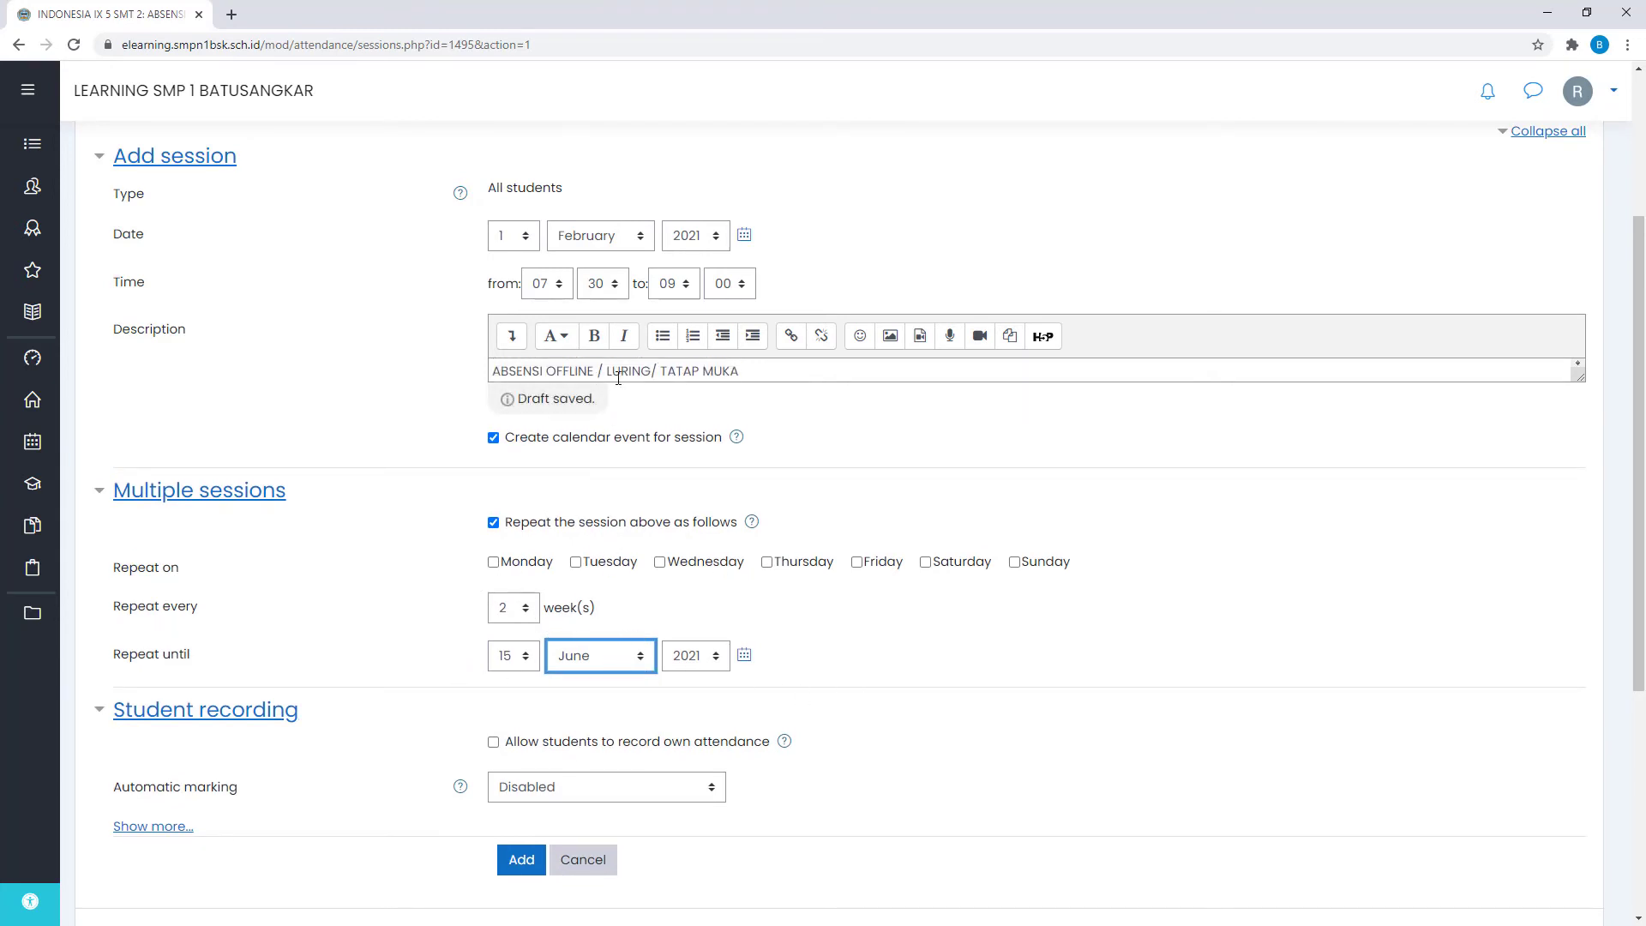
pyautogui.click(605, 370)
pyautogui.scroll(1, 397, 434)
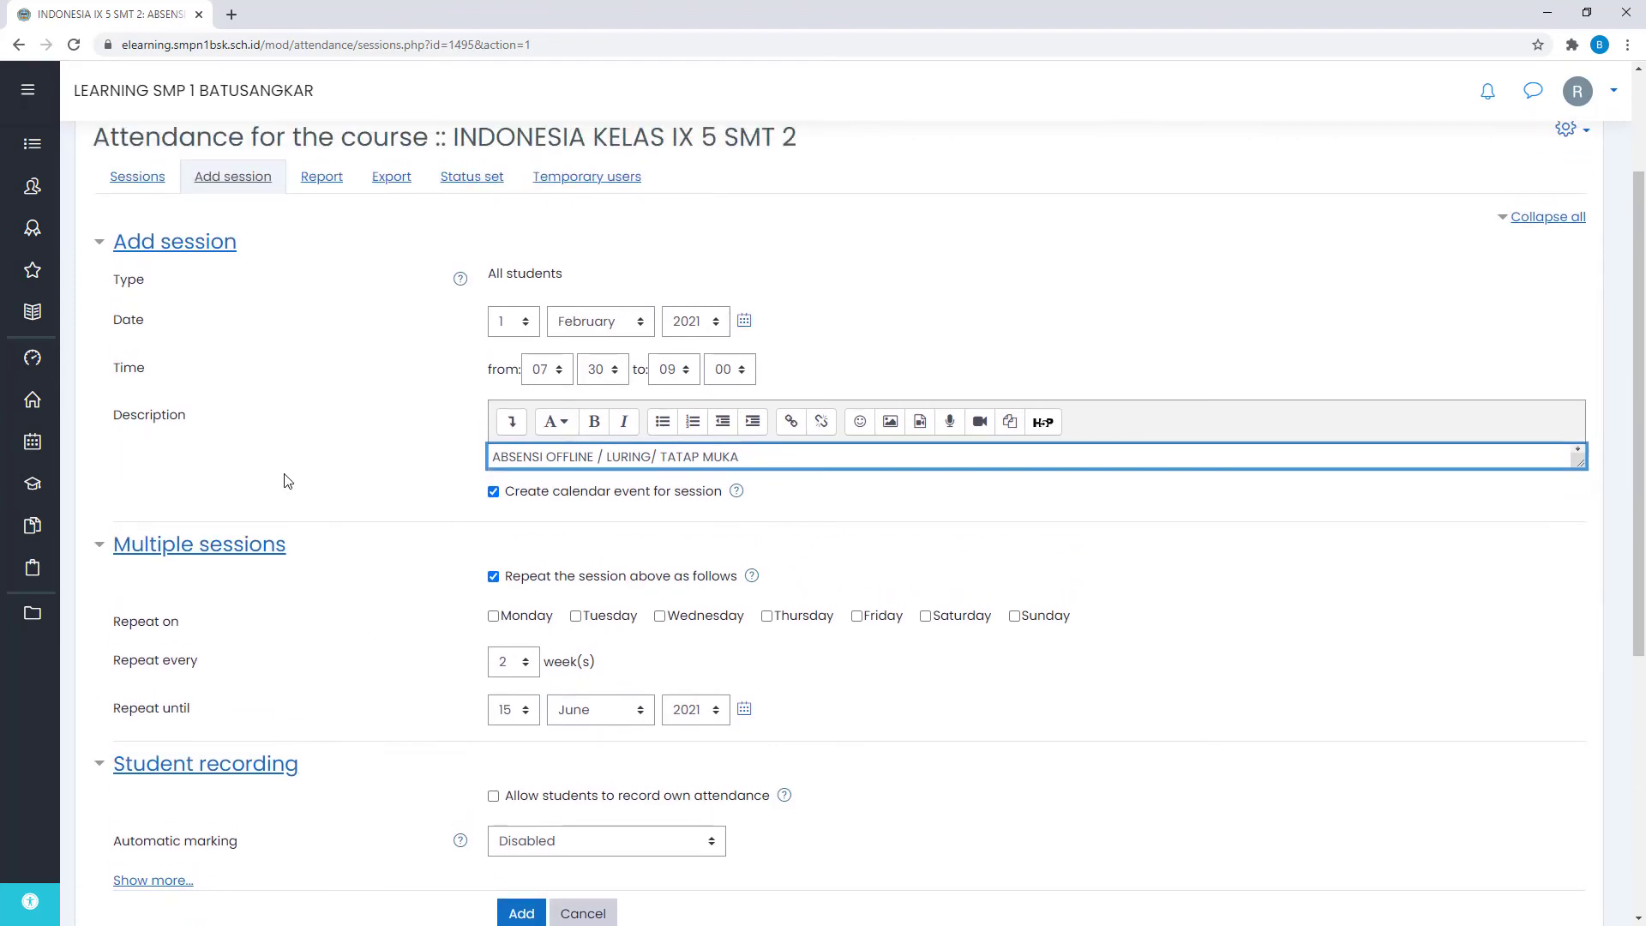
pyautogui.scroll(-4, 307, 497)
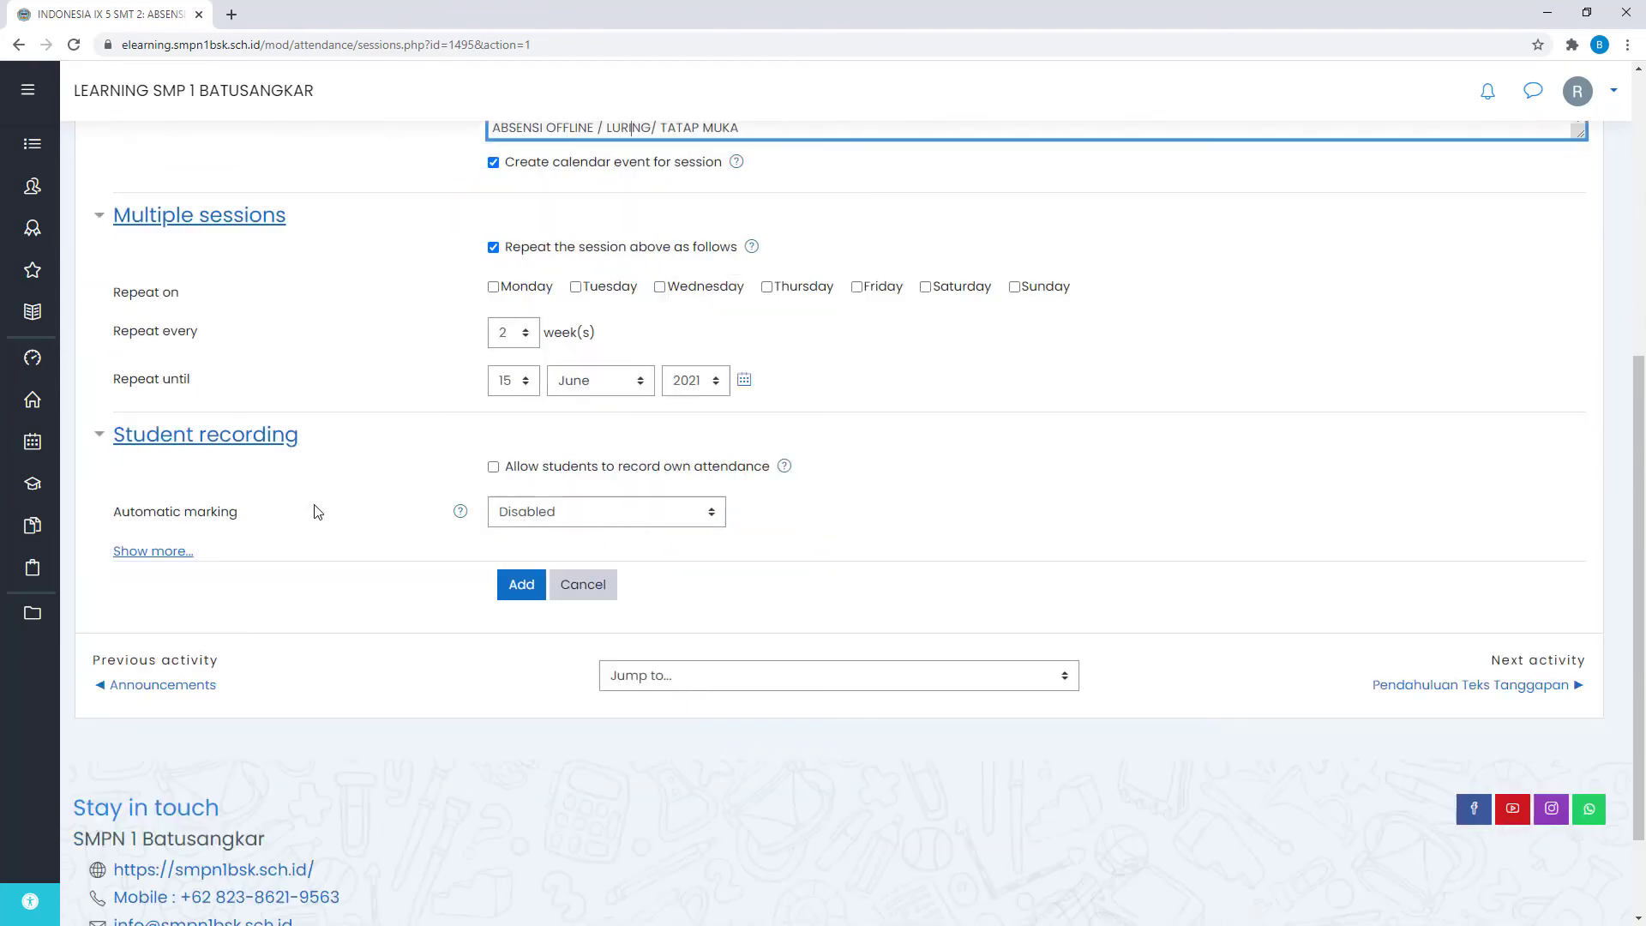
pyautogui.click(519, 571)
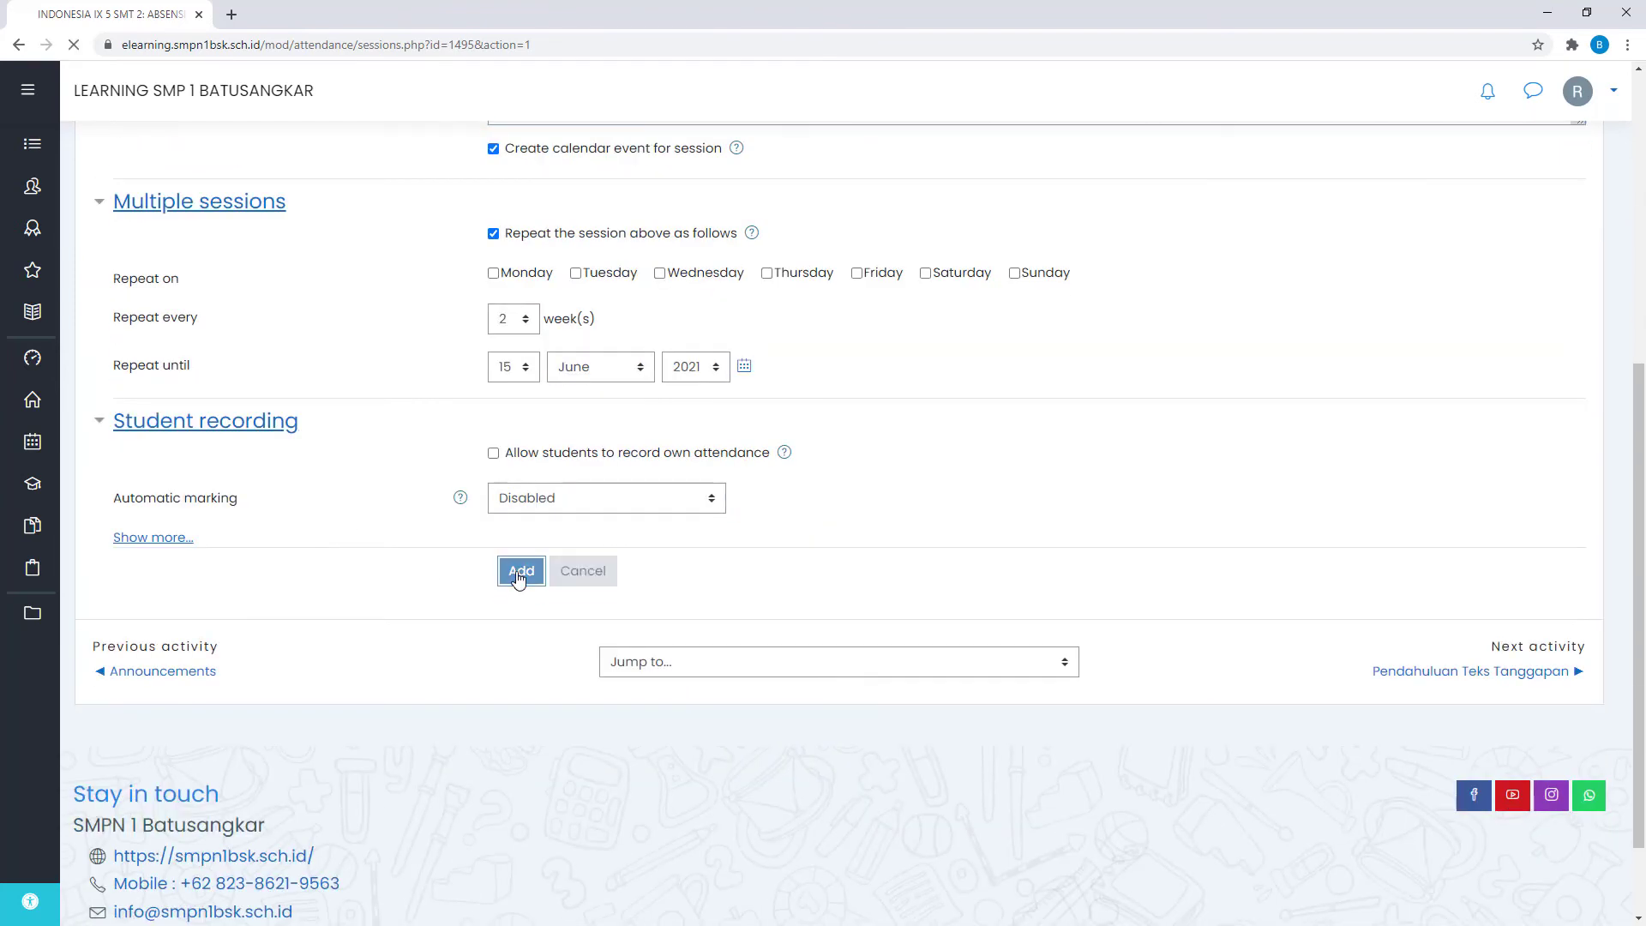
pyautogui.scroll(-2, 875, 764)
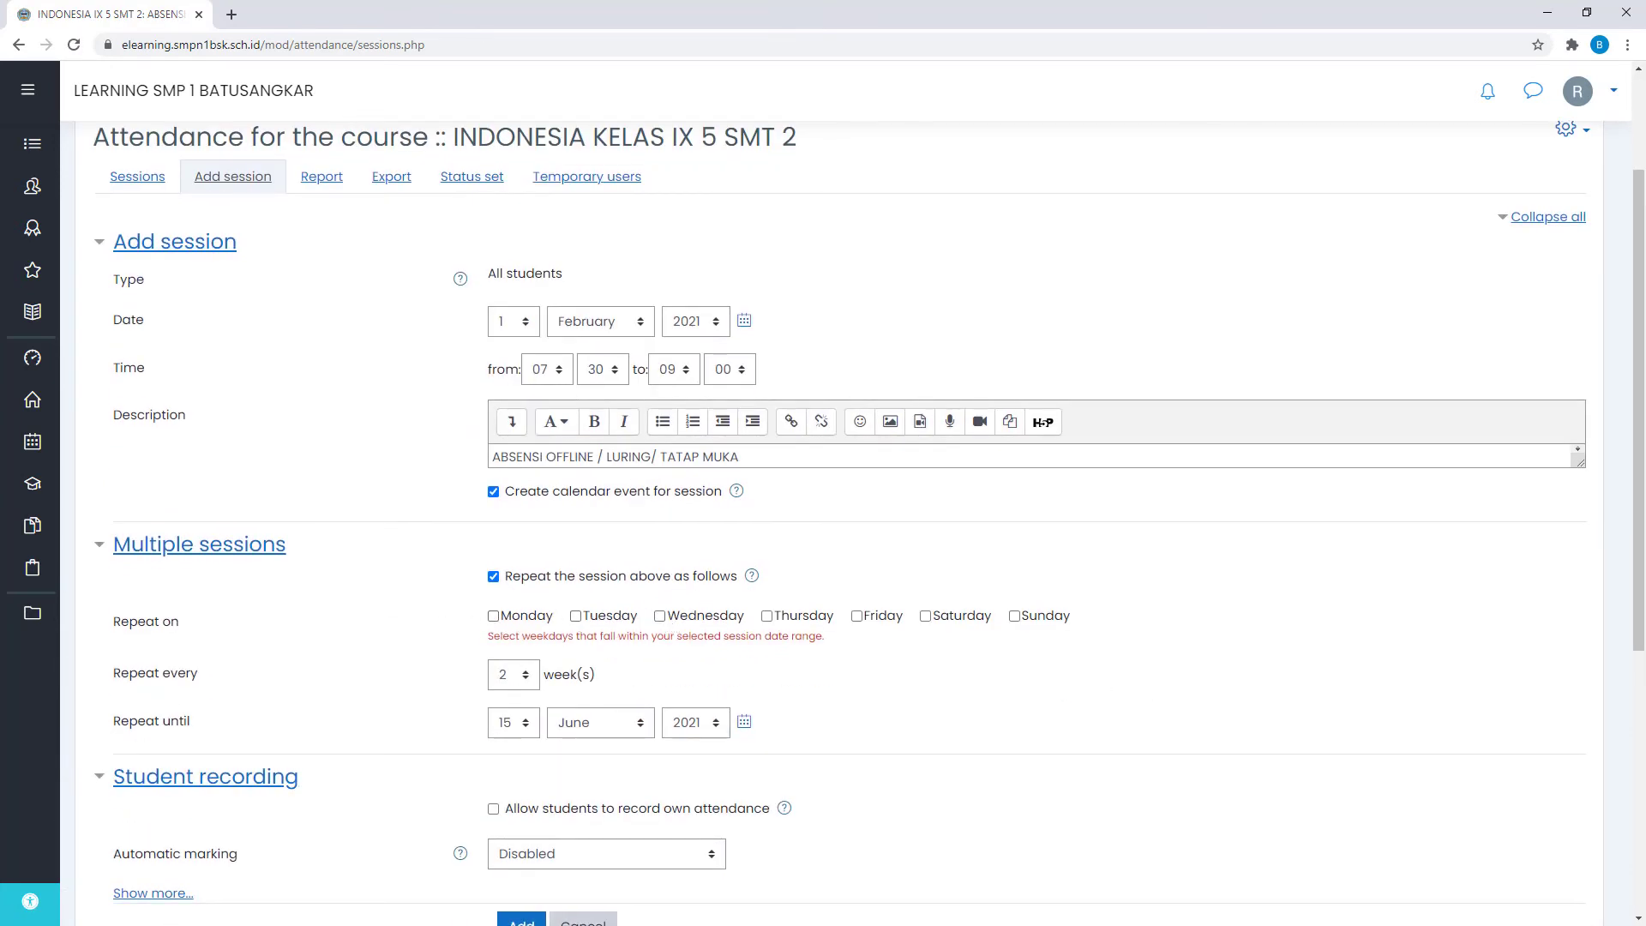
# - Check the note for the offline day, set the session to repeat on Monday and add the repeating sessions
pyautogui.click(330, 924)
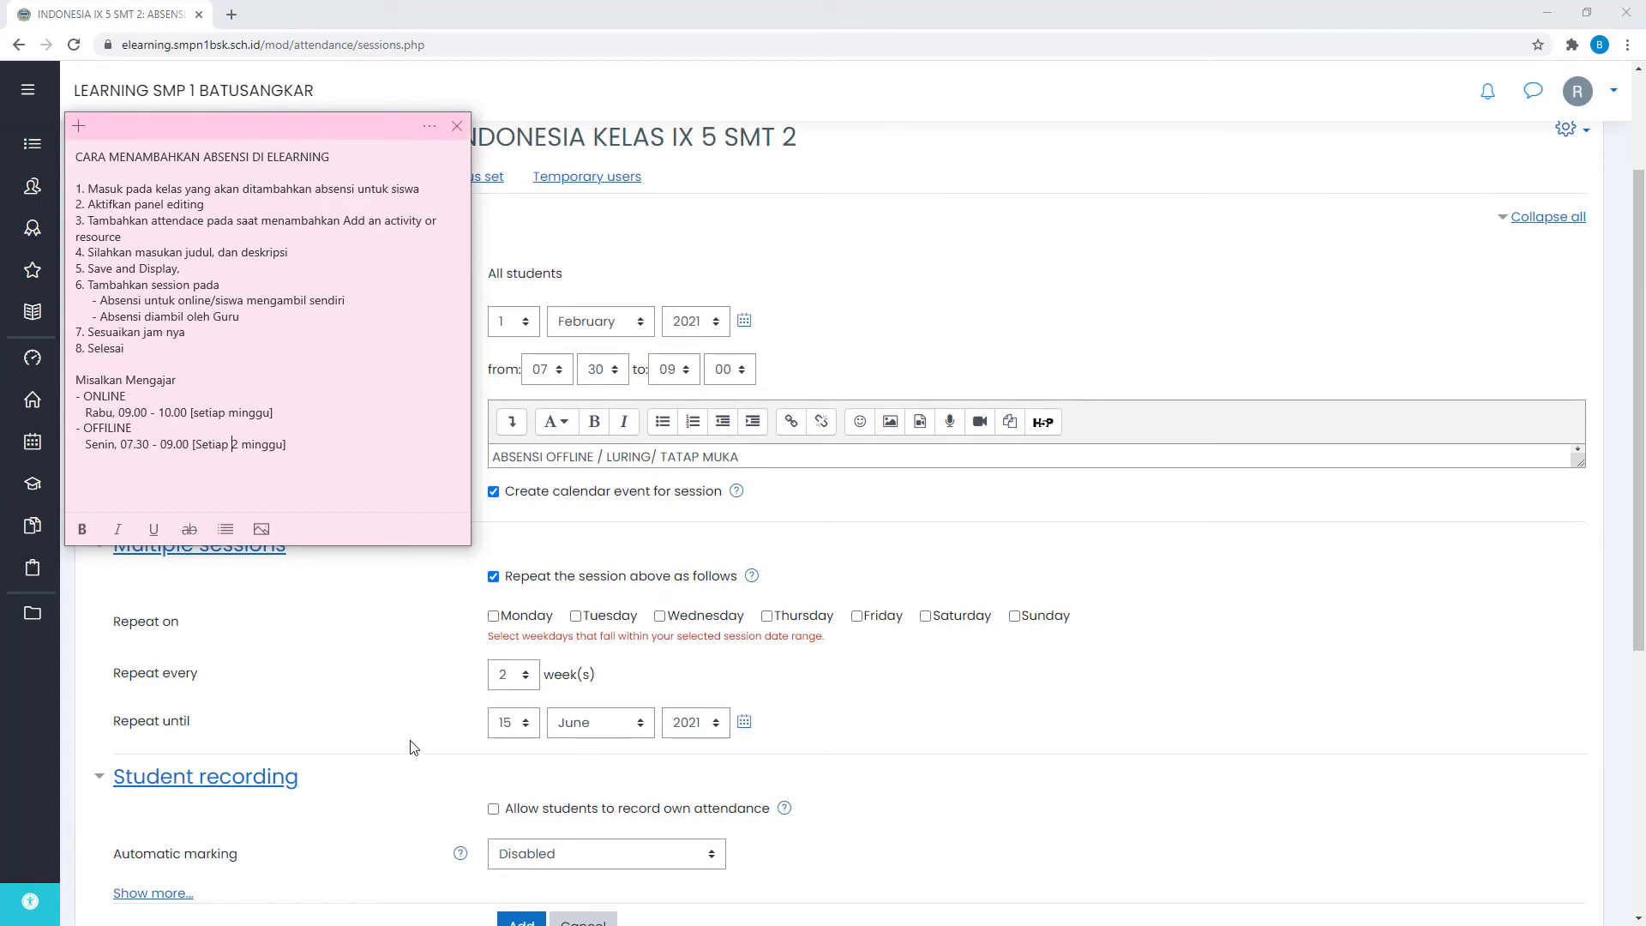
pyautogui.click(494, 616)
pyautogui.scroll(-2, 597, 742)
pyautogui.scroll(-2, 598, 741)
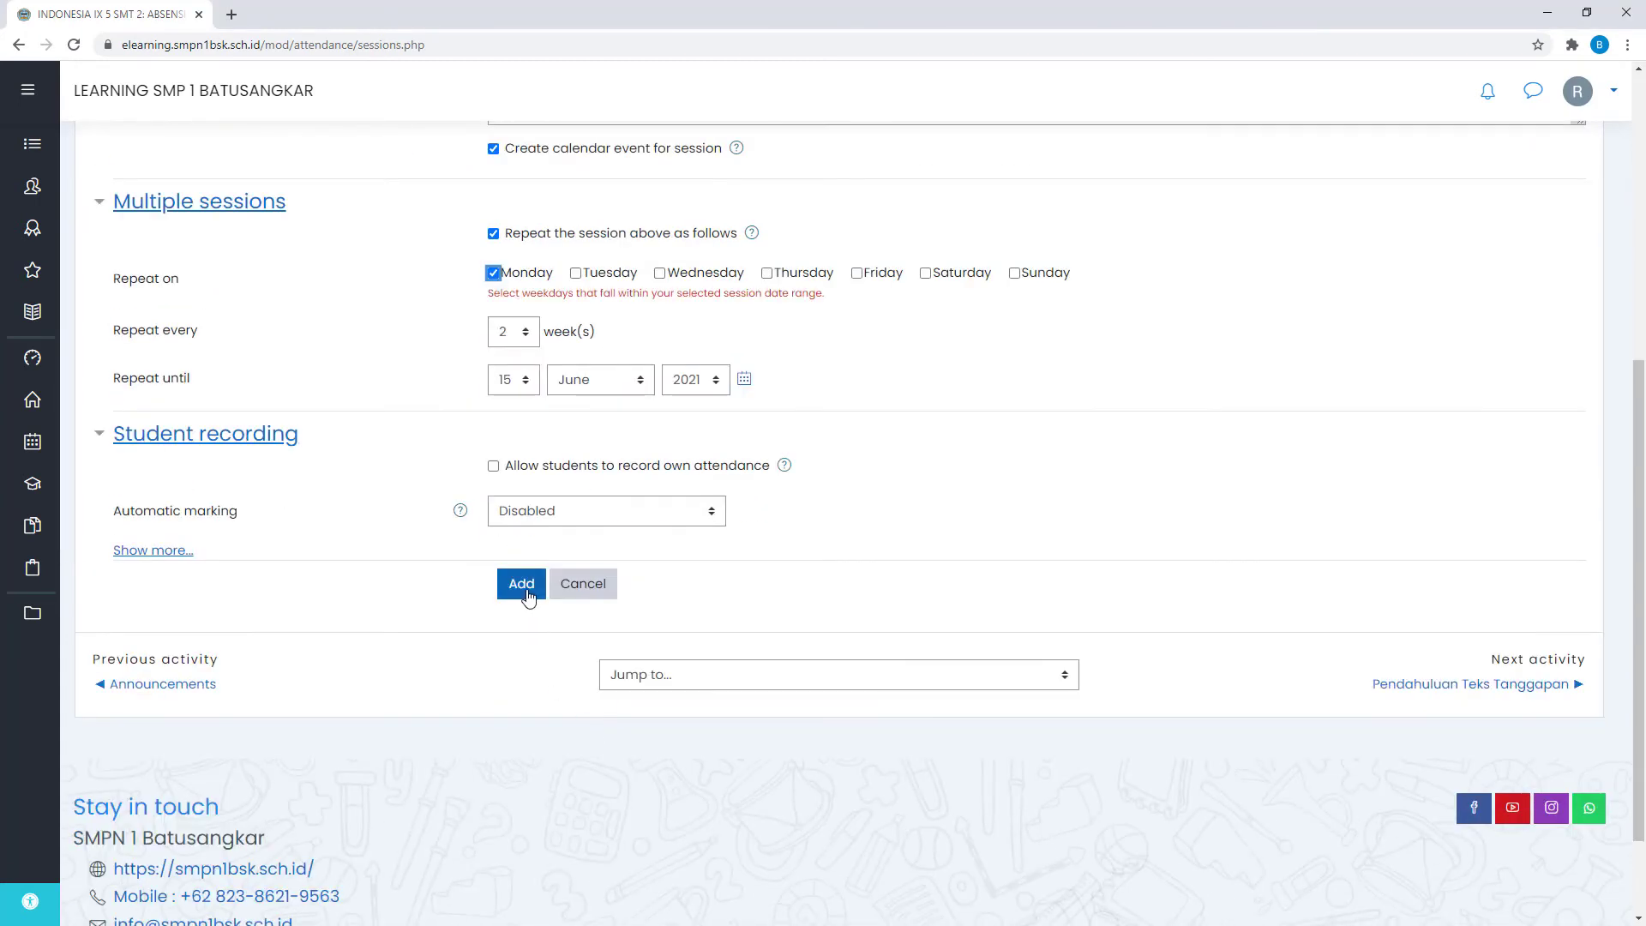
pyautogui.click(517, 580)
# - Examine the dates, times and descriptions of the offline and online sessions across the whole session list
pyautogui.scroll(-2, 419, 489)
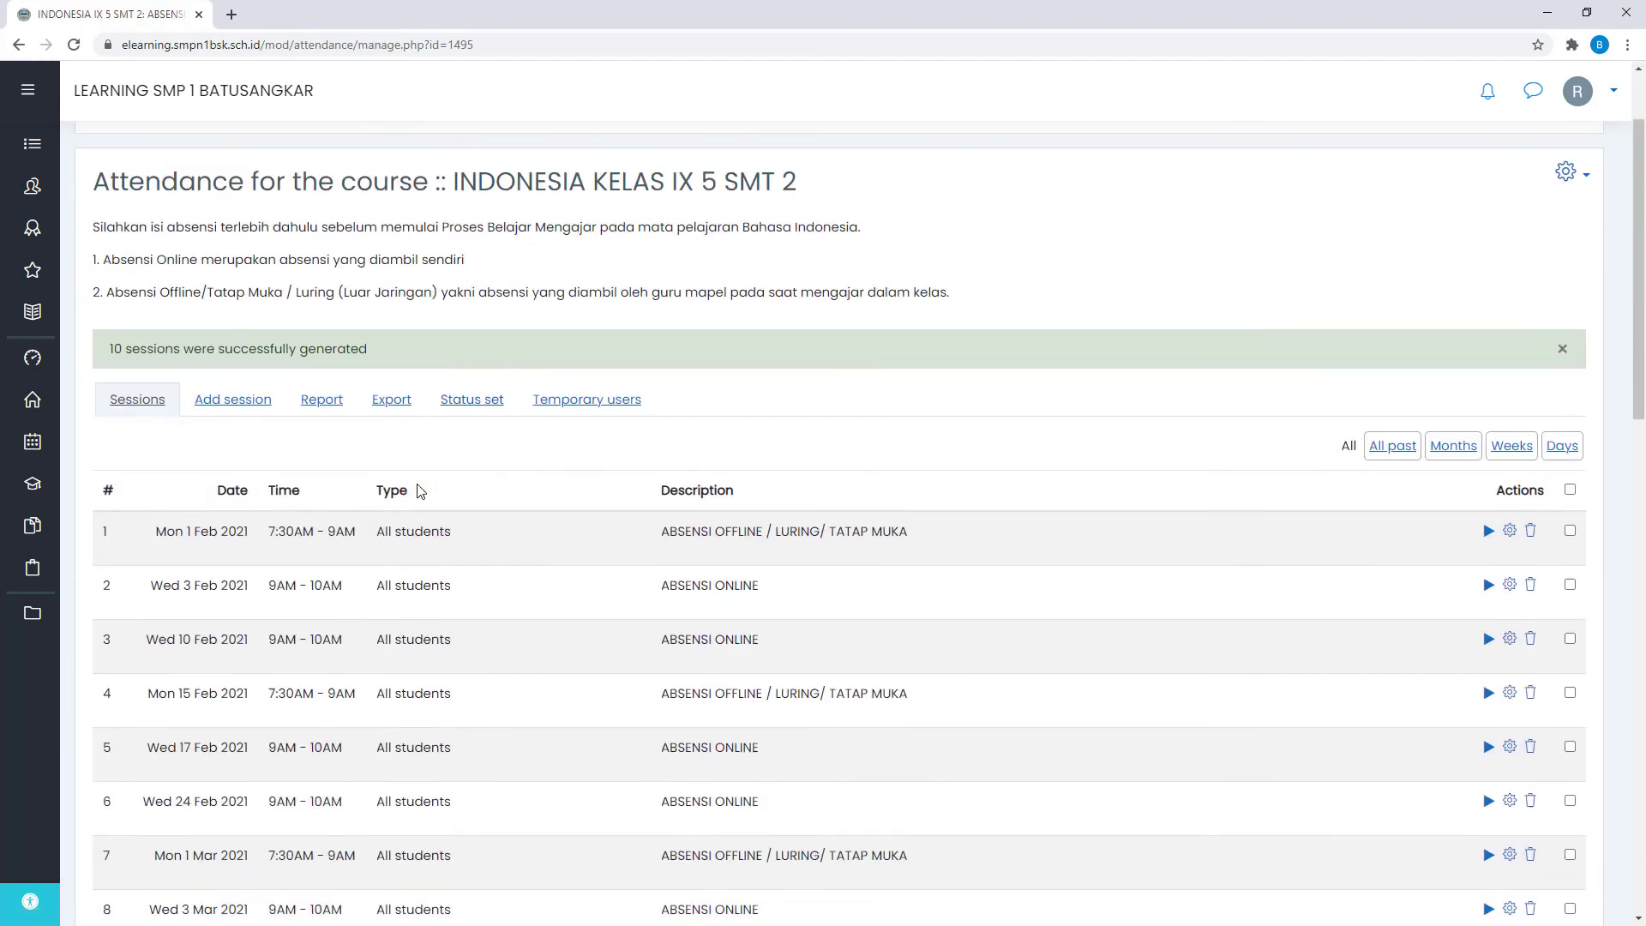
pyautogui.scroll(-2, 838, 528)
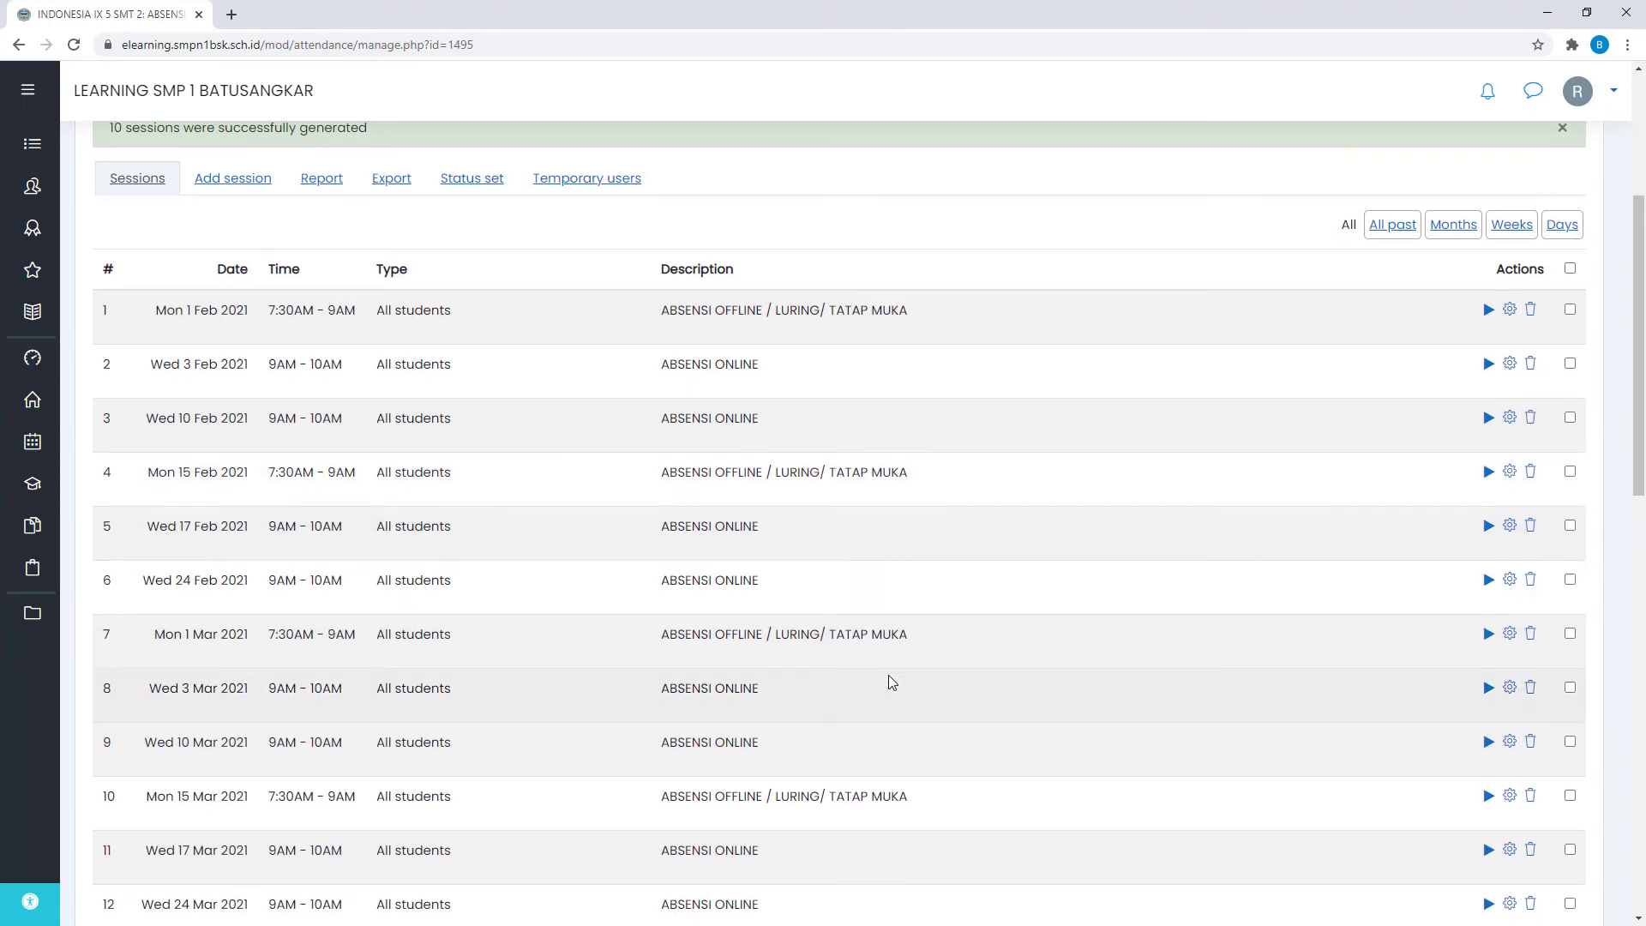
pyautogui.scroll(-7, 886, 680)
pyautogui.scroll(-5, 933, 859)
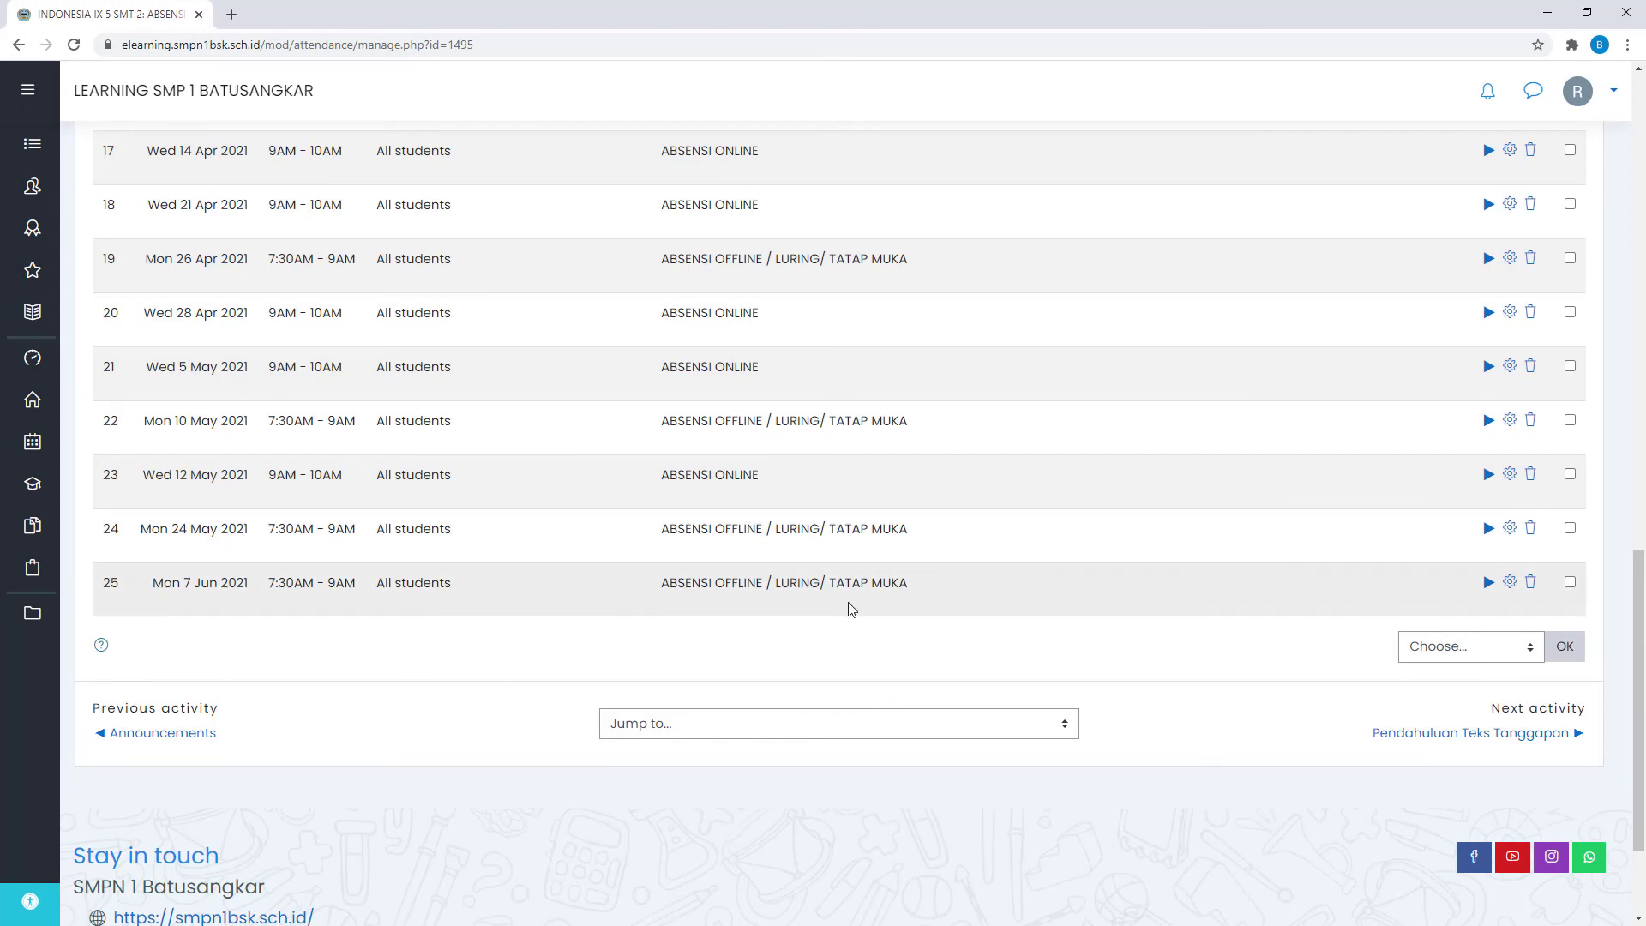
# - Delete the offline sessions of 24 May 2021 and 7 June 2021 from the session list
pyautogui.click(1531, 531)
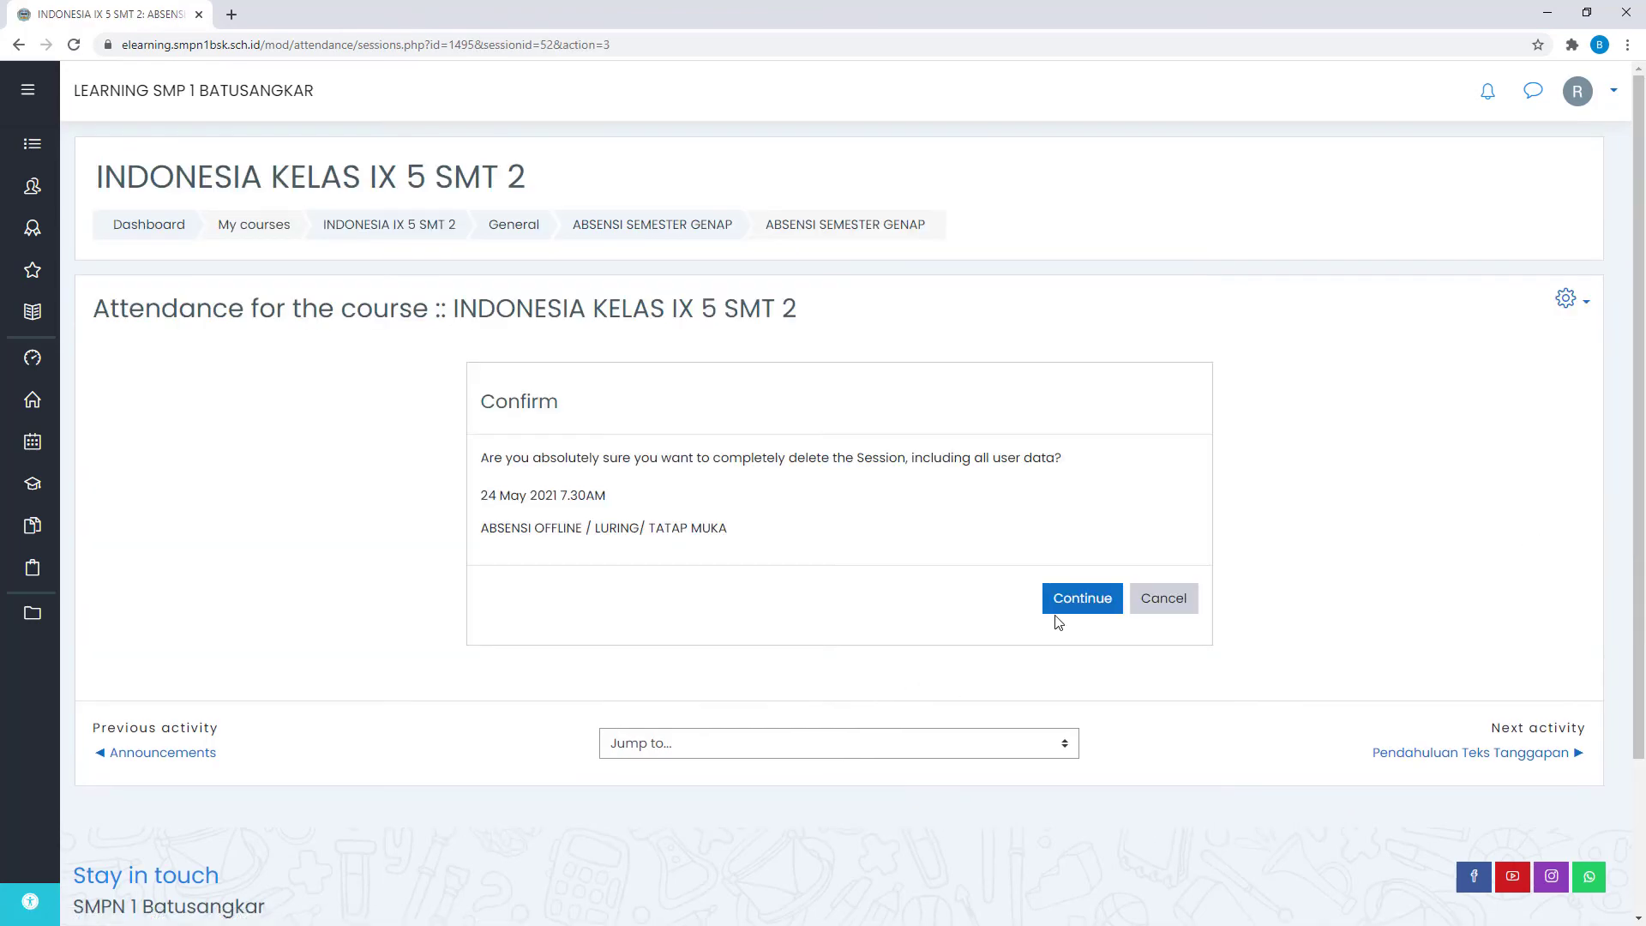
pyautogui.click(1076, 610)
pyautogui.scroll(-15, 1071, 614)
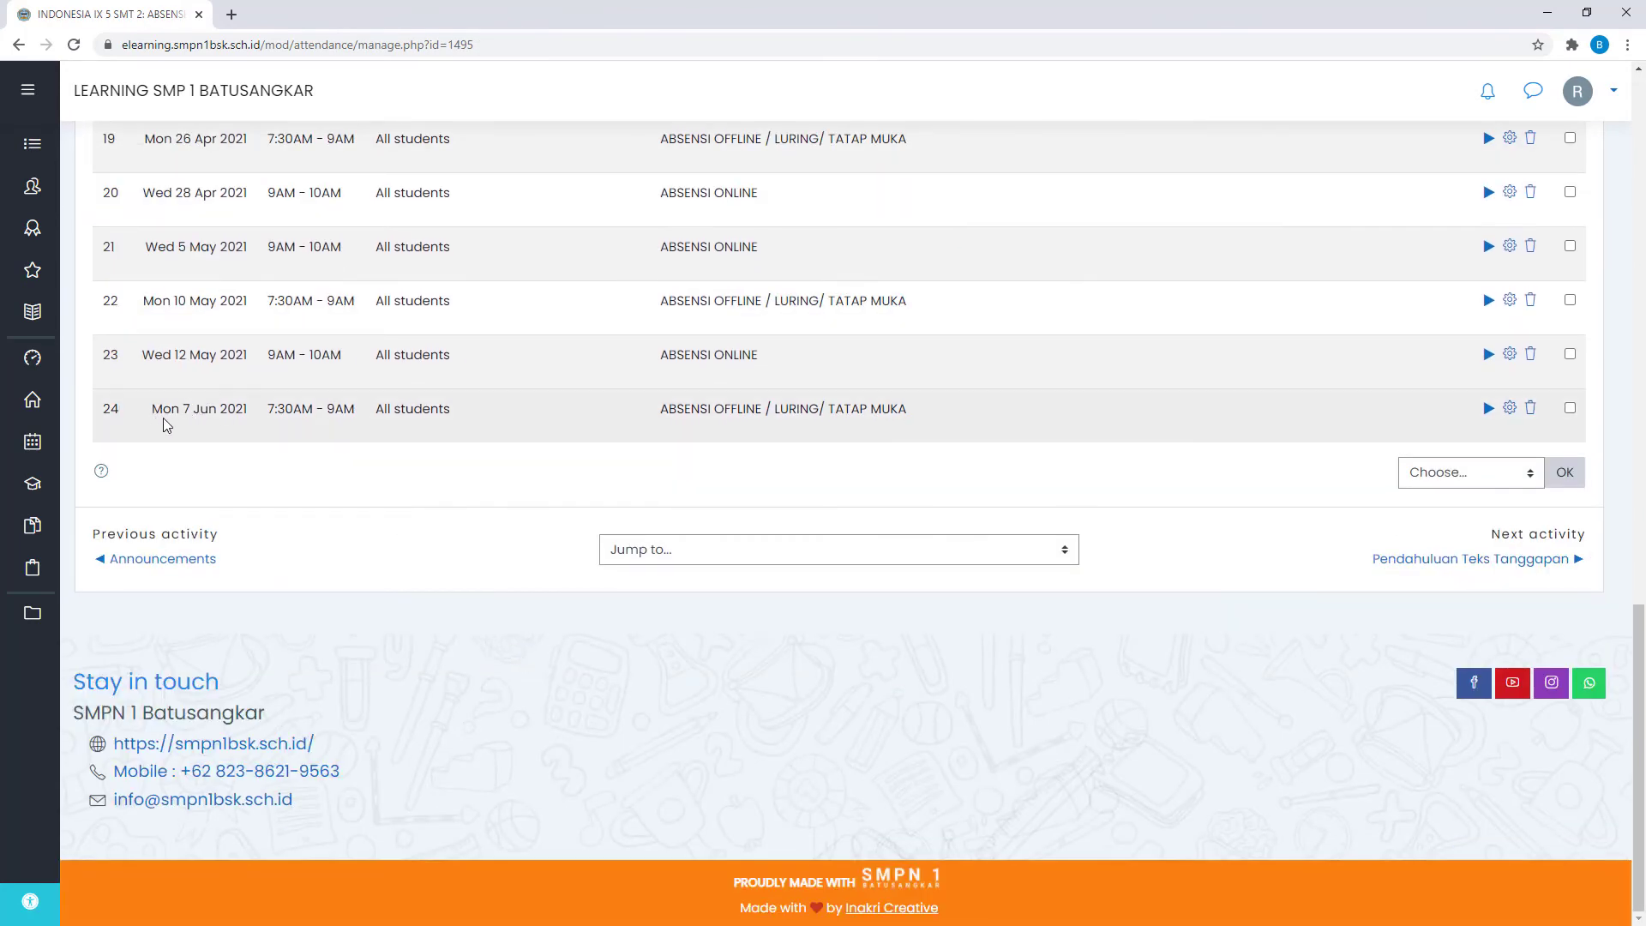
pyautogui.click(1539, 414)
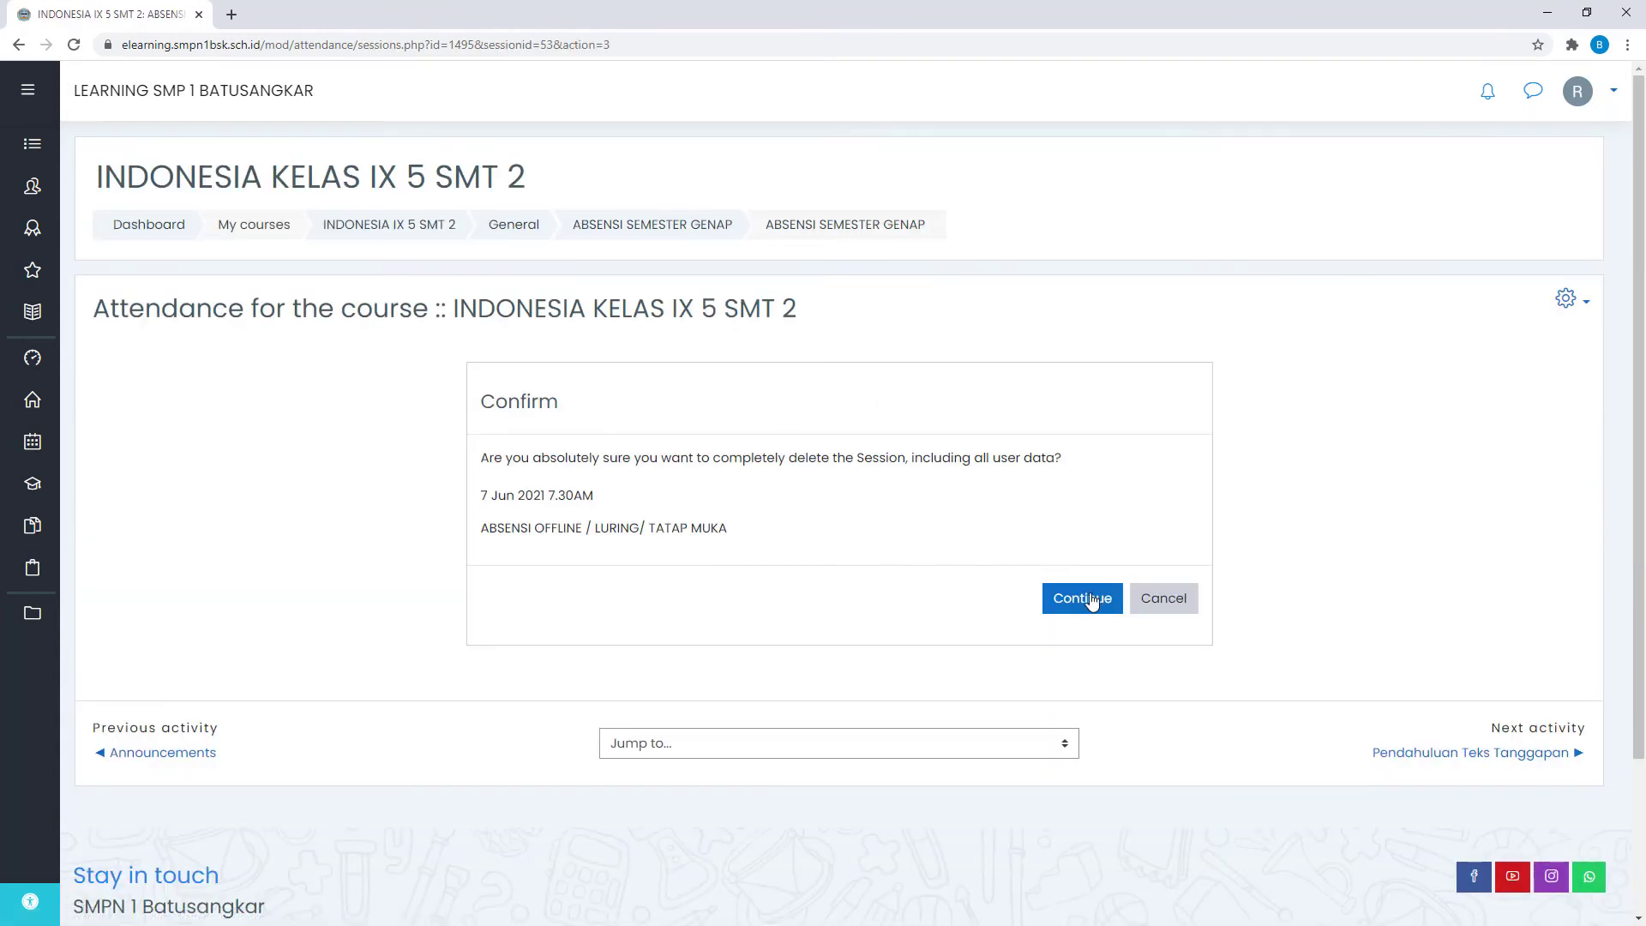
pyautogui.click(1083, 595)
pyautogui.scroll(-15, 896, 559)
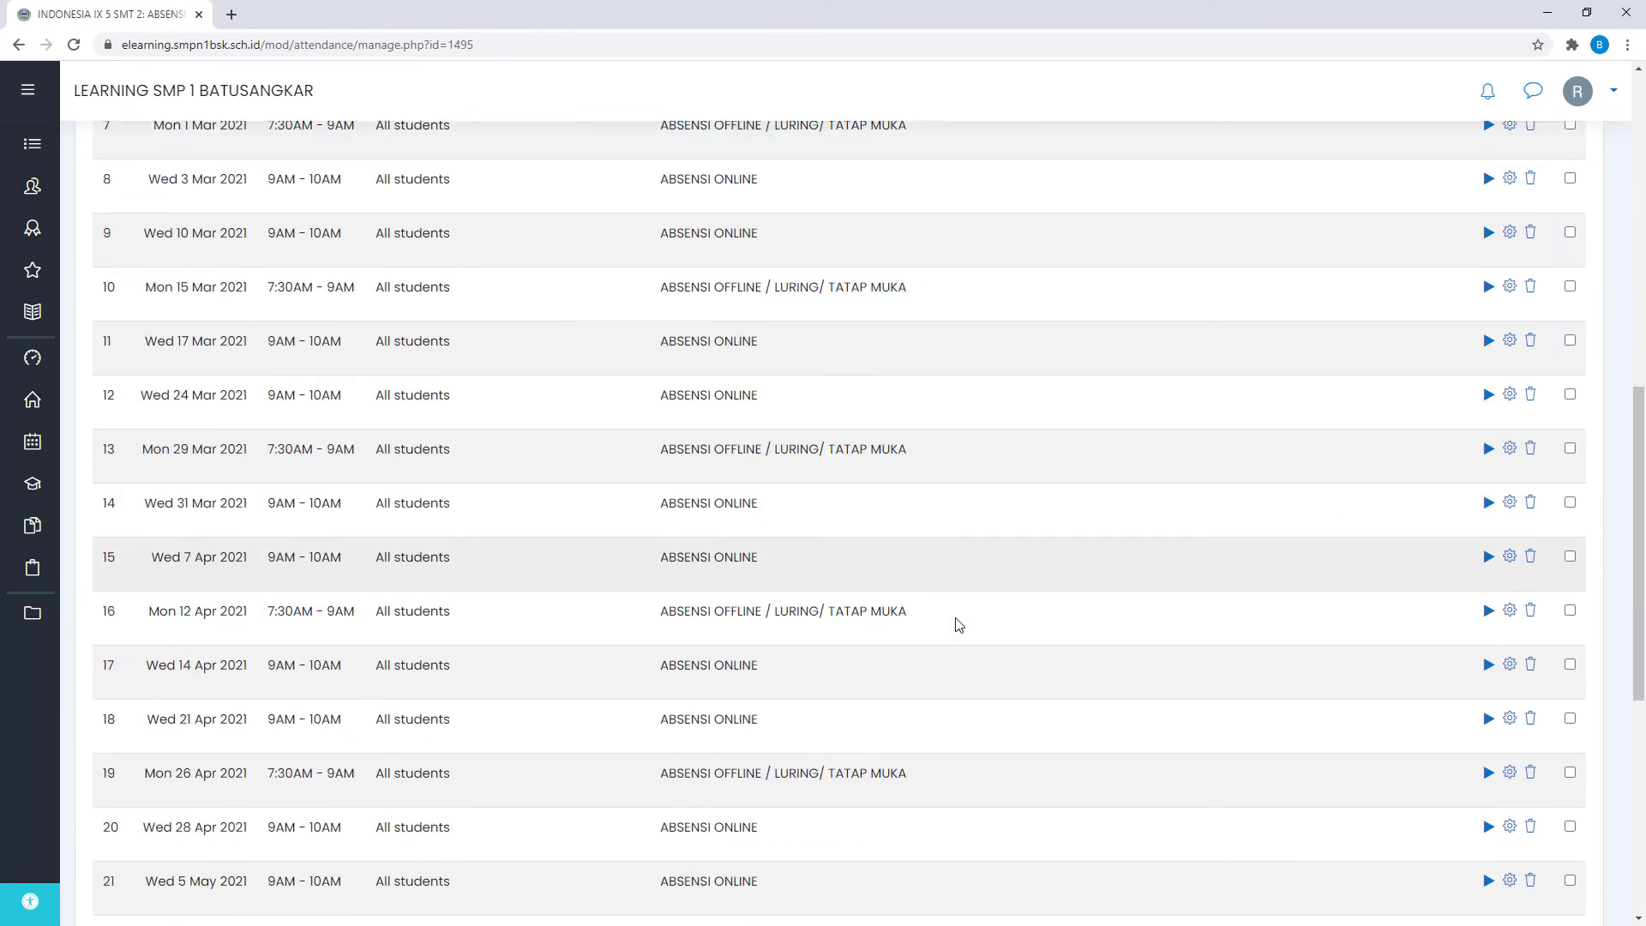
# - Start taking attendance for the first offline session, Mon 1 Feb 2021, 7:30AM - 9AM
pyautogui.scroll(1, 583, 501)
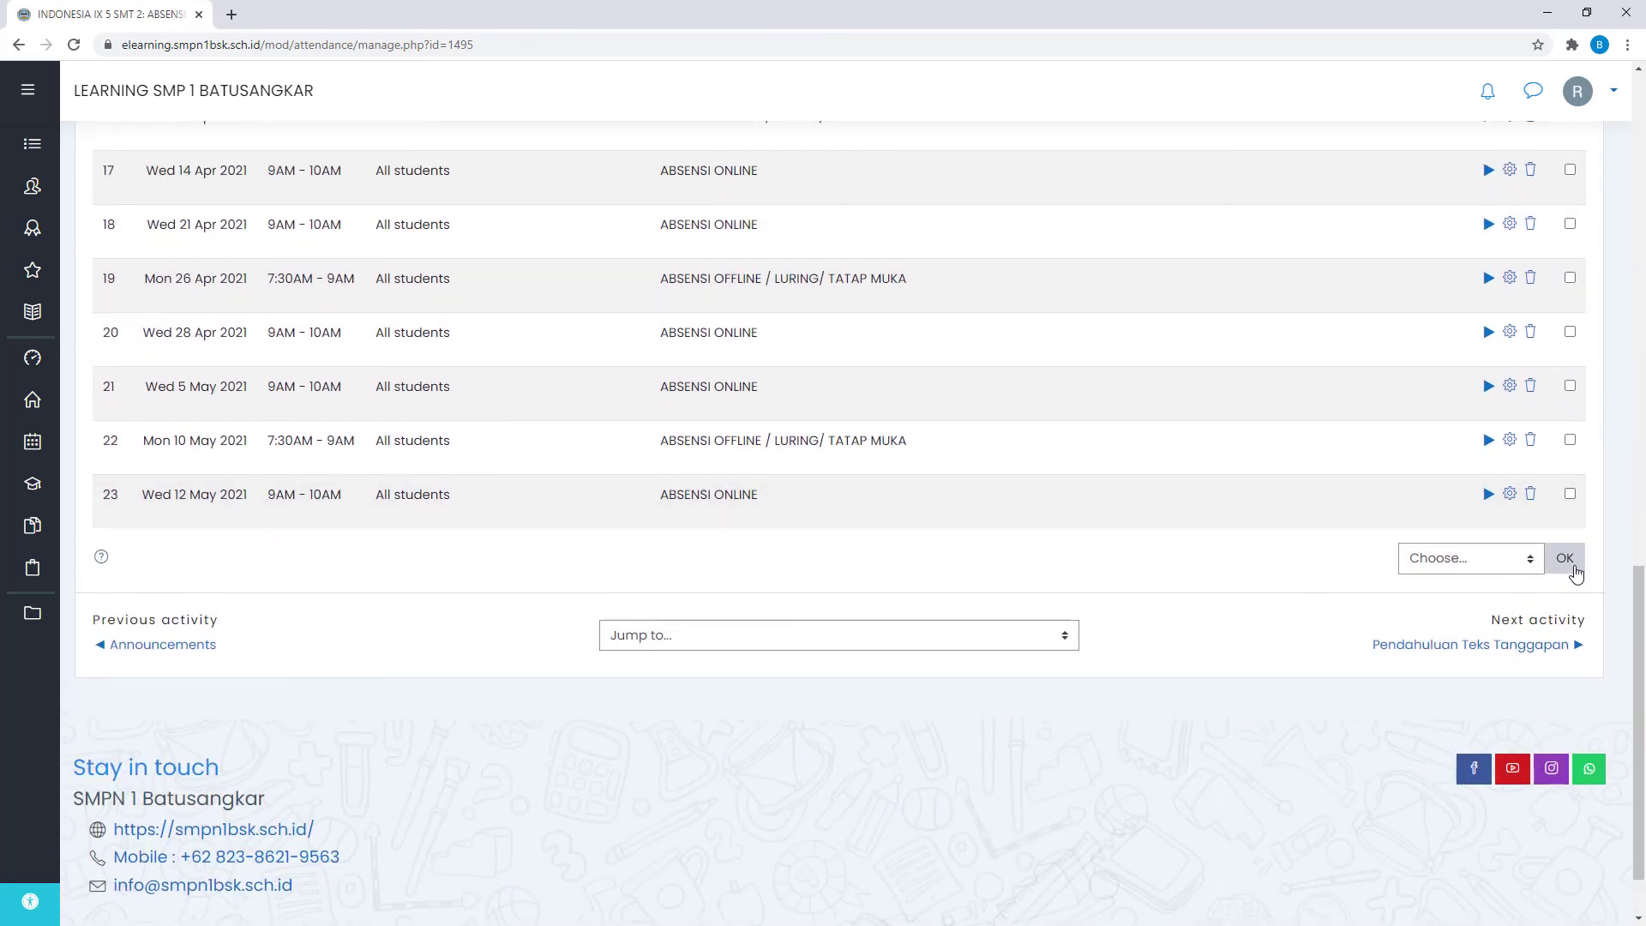
pyautogui.scroll(7, 1272, 597)
pyautogui.scroll(5, 1271, 596)
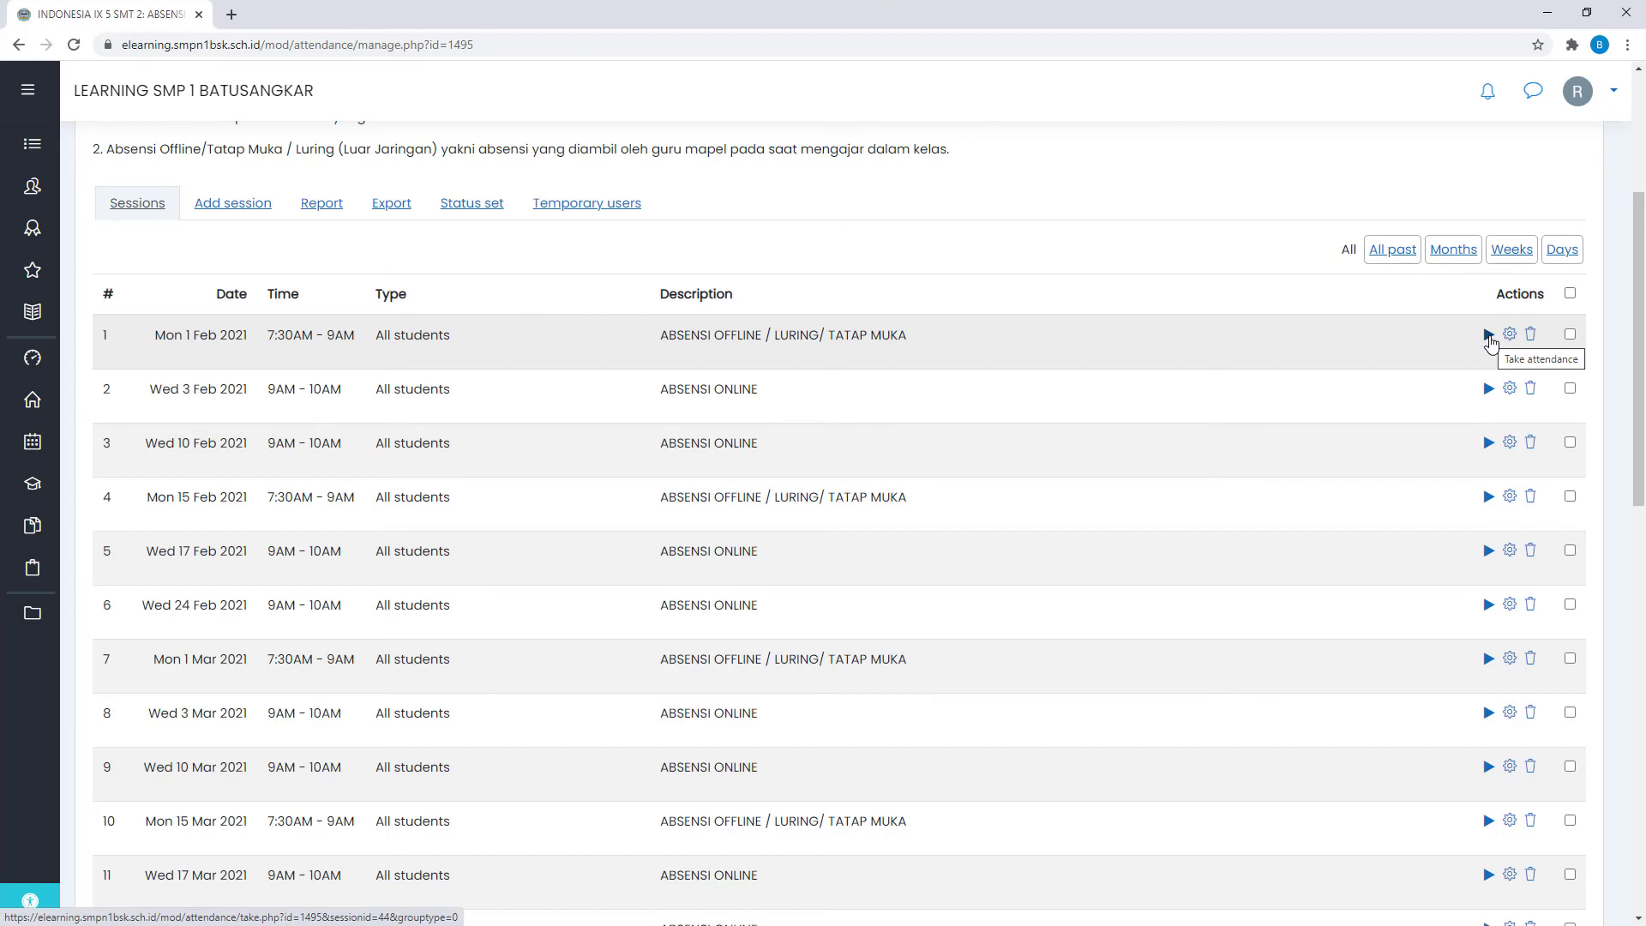
pyautogui.click(1489, 338)
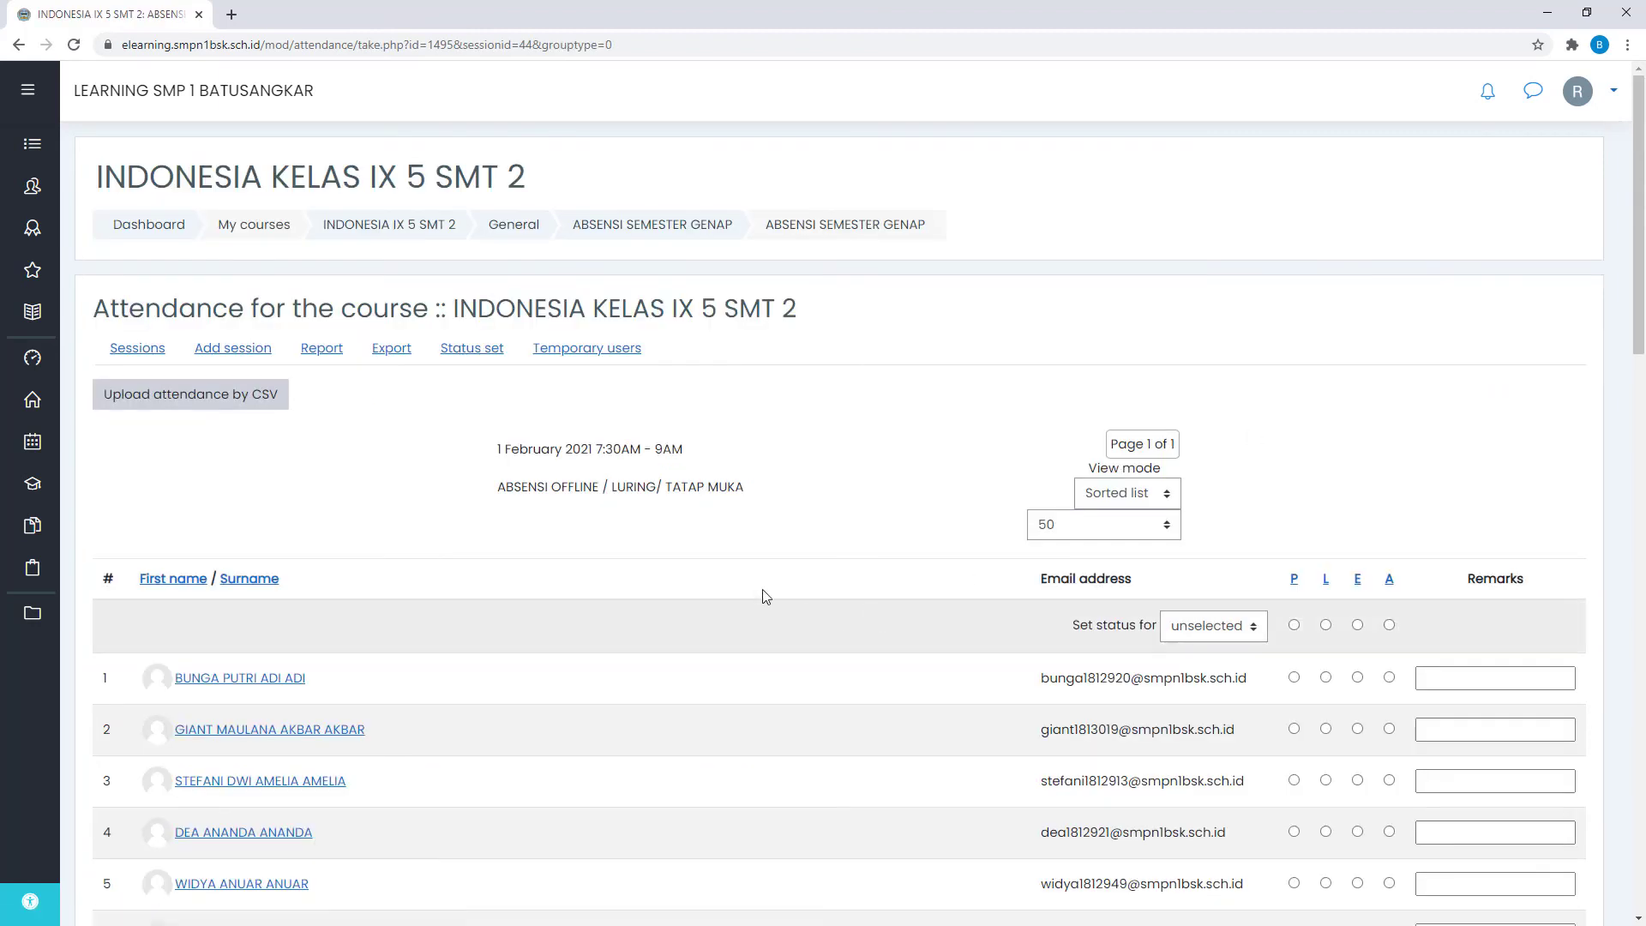
pyautogui.scroll(-2, 763, 595)
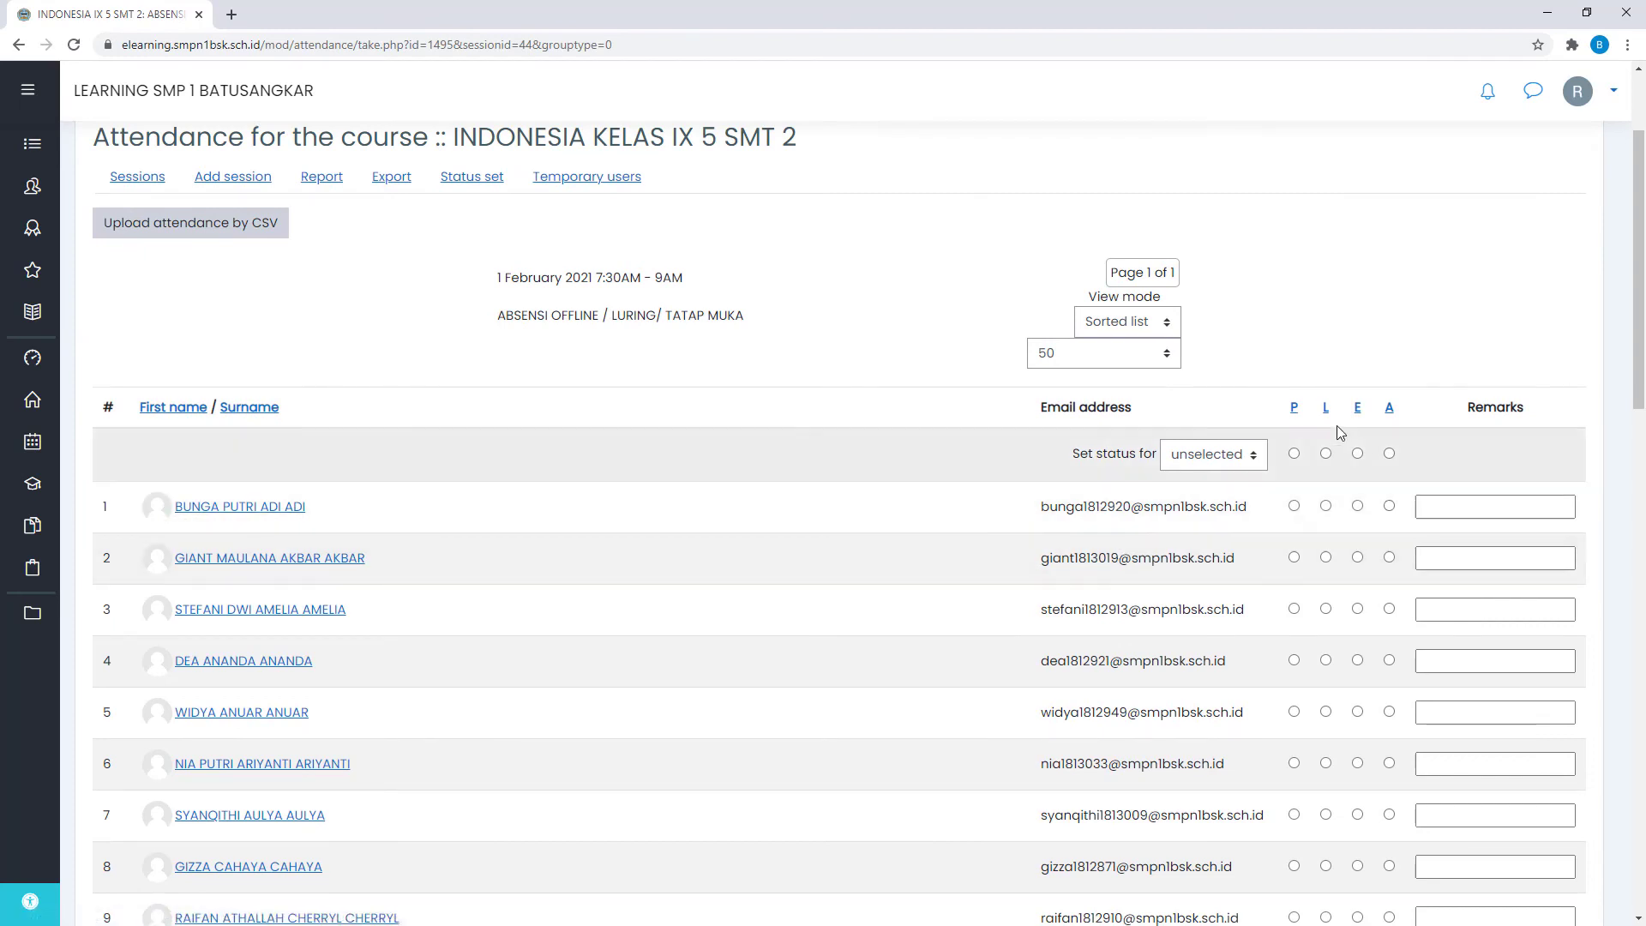
# - Mark the first four students as P, L, E and A respectively, and save the attendance
pyautogui.click(1294, 506)
pyautogui.click(1327, 558)
pyautogui.click(1359, 613)
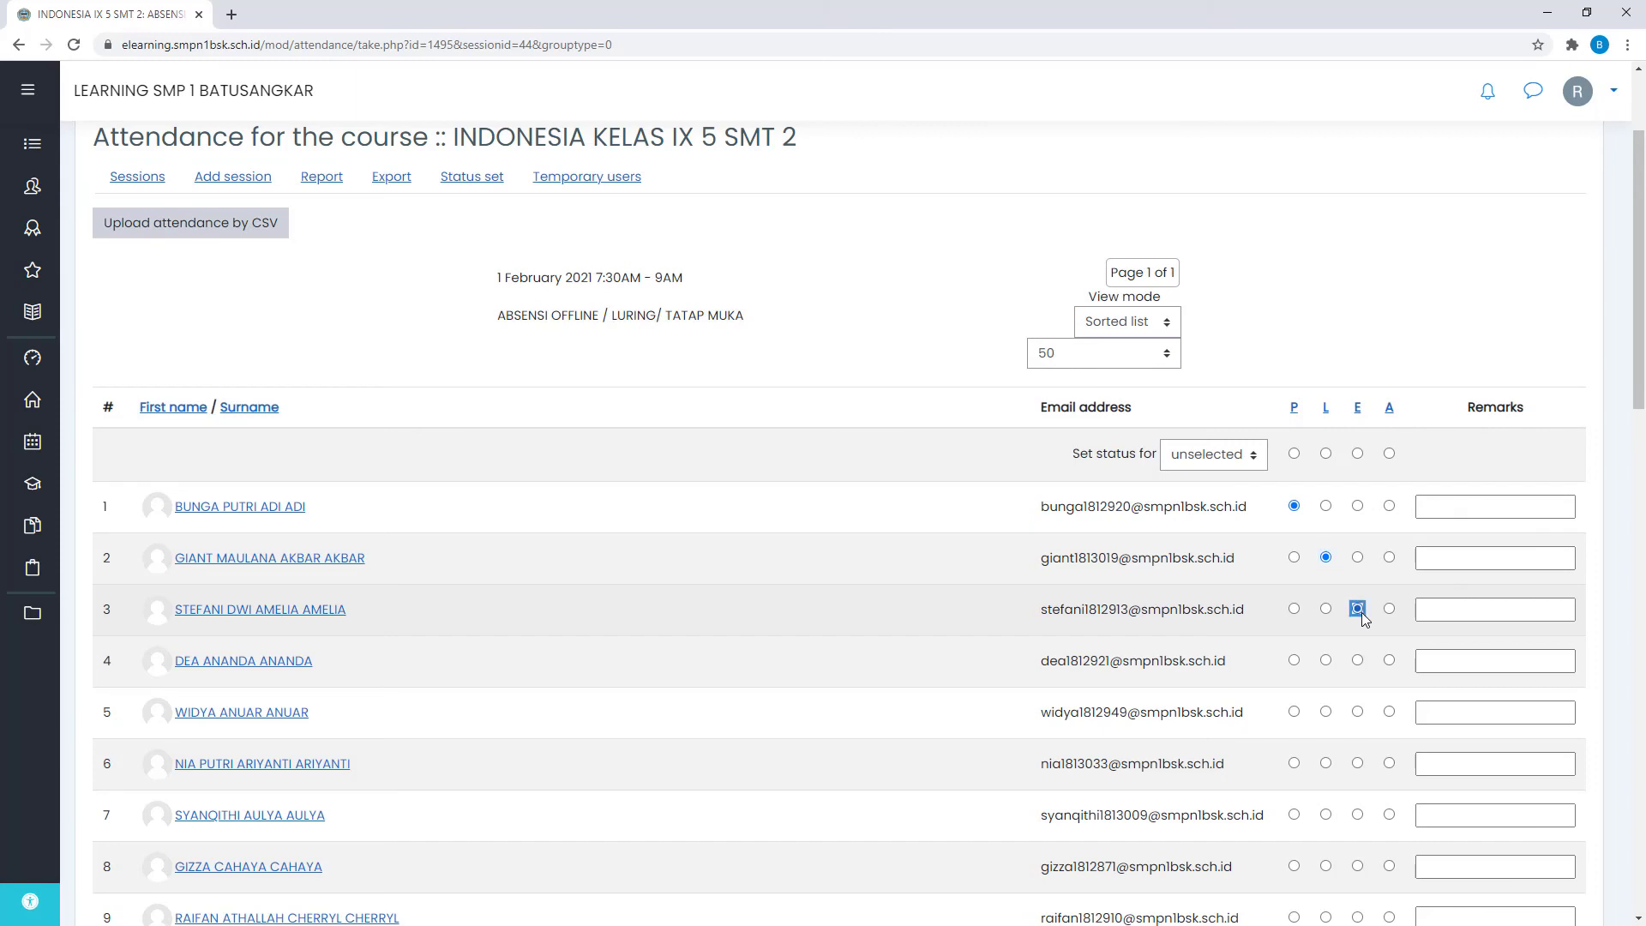
pyautogui.click(1388, 660)
pyautogui.scroll(-2, 1221, 436)
pyautogui.scroll(-2, 1221, 436)
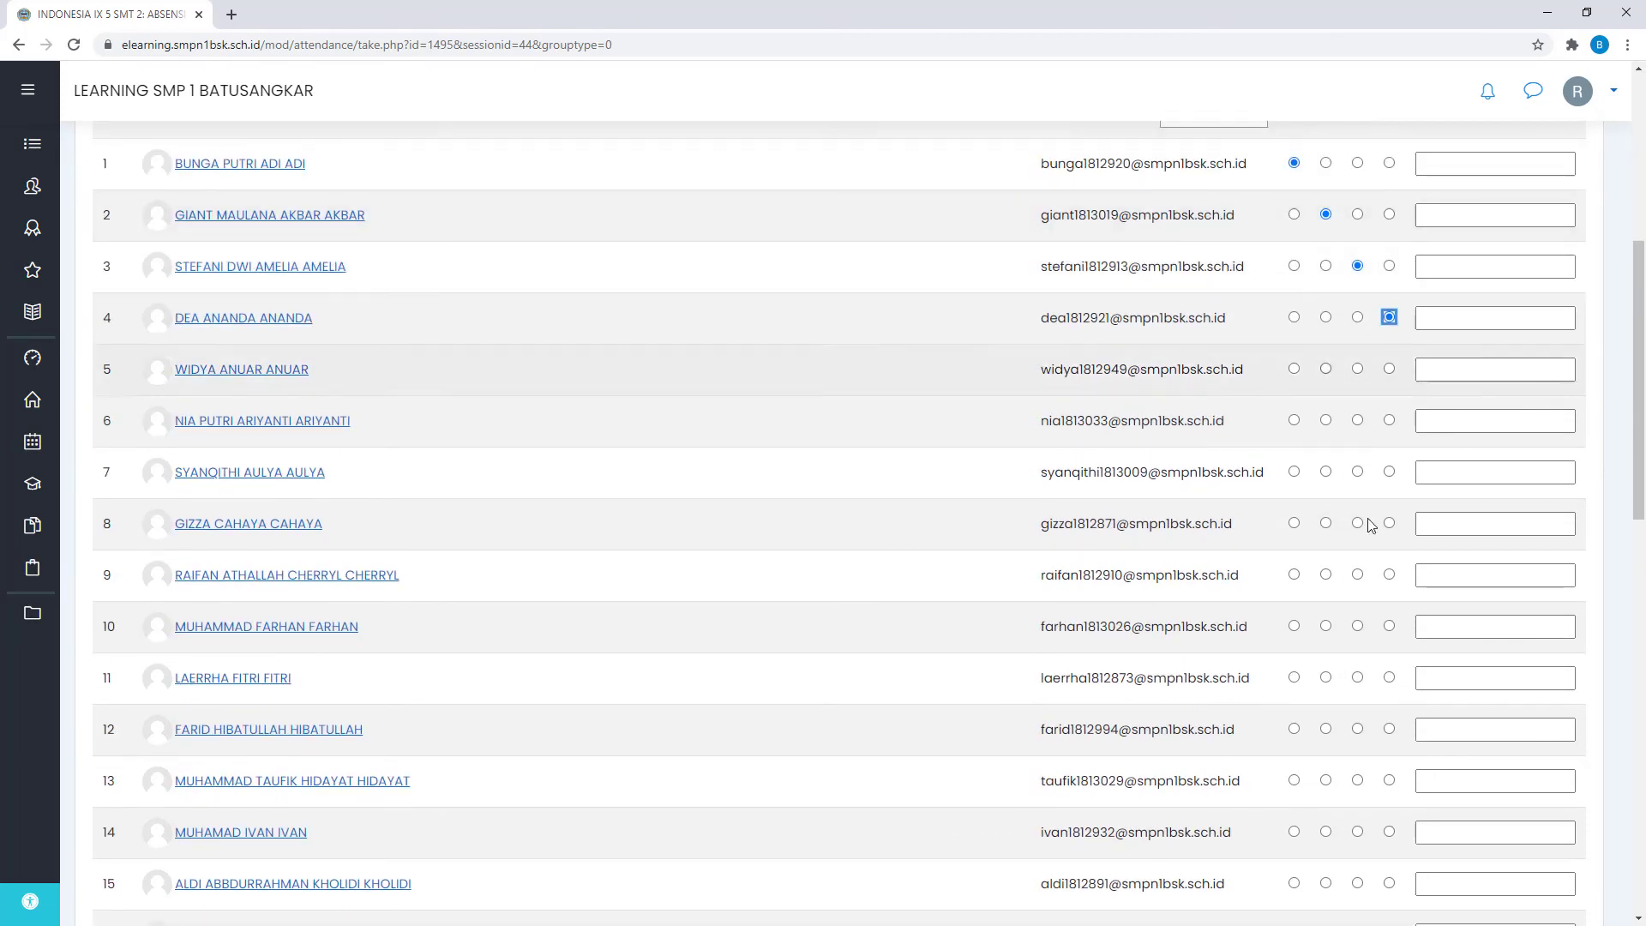
pyautogui.scroll(-8, 1338, 393)
pyautogui.scroll(-4, 1338, 394)
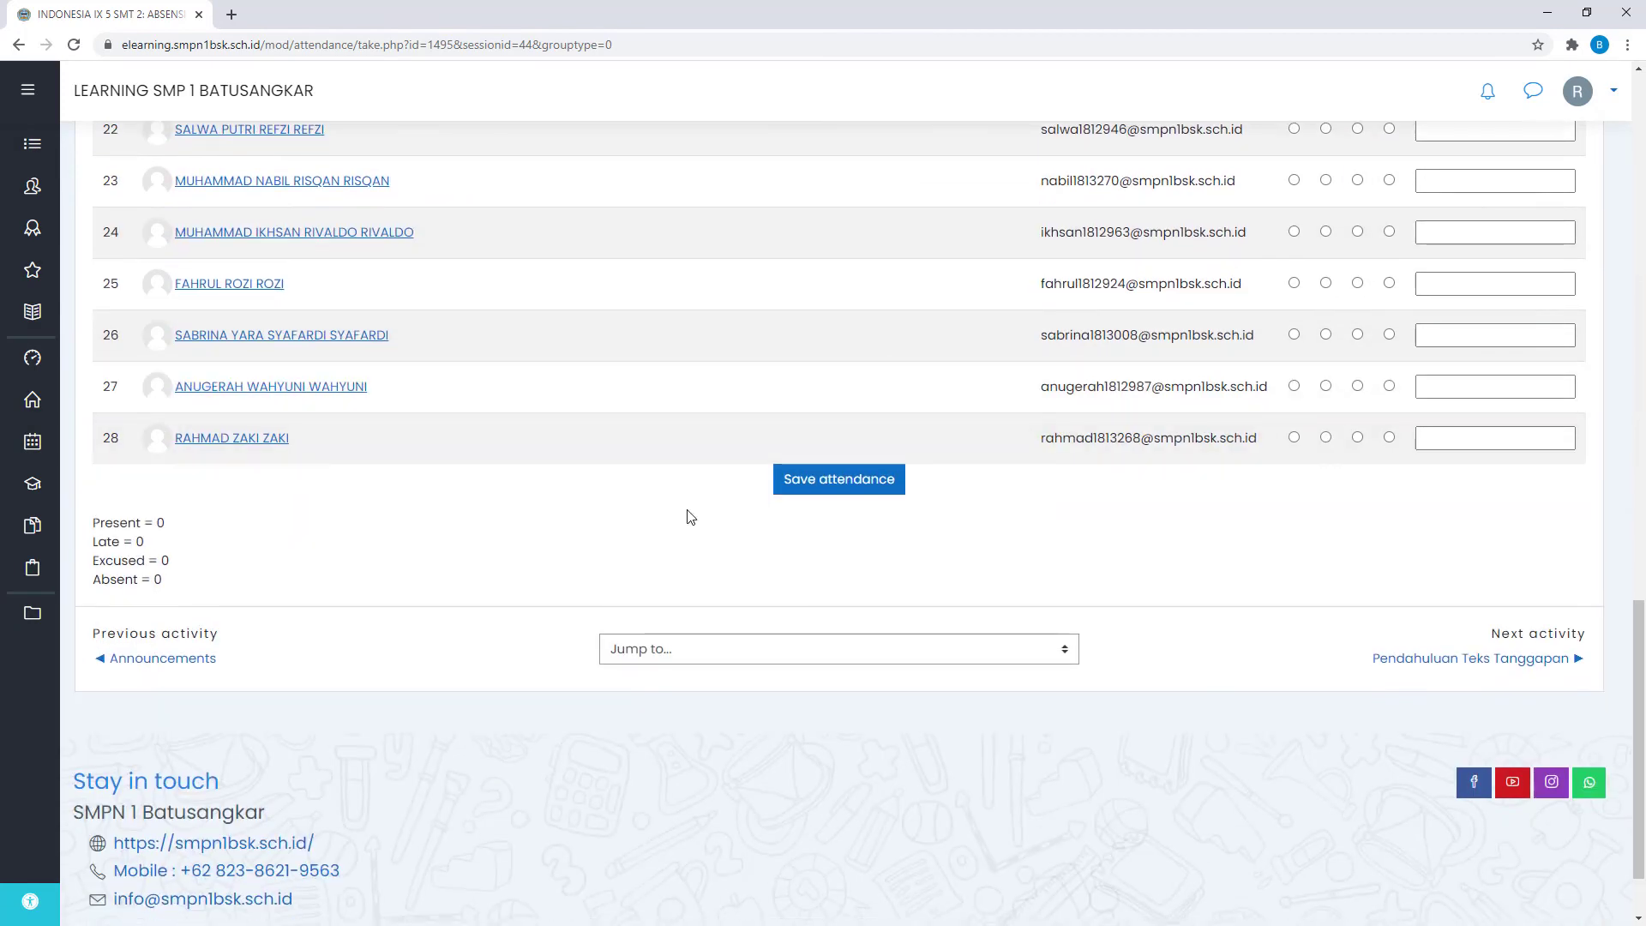
pyautogui.click(810, 484)
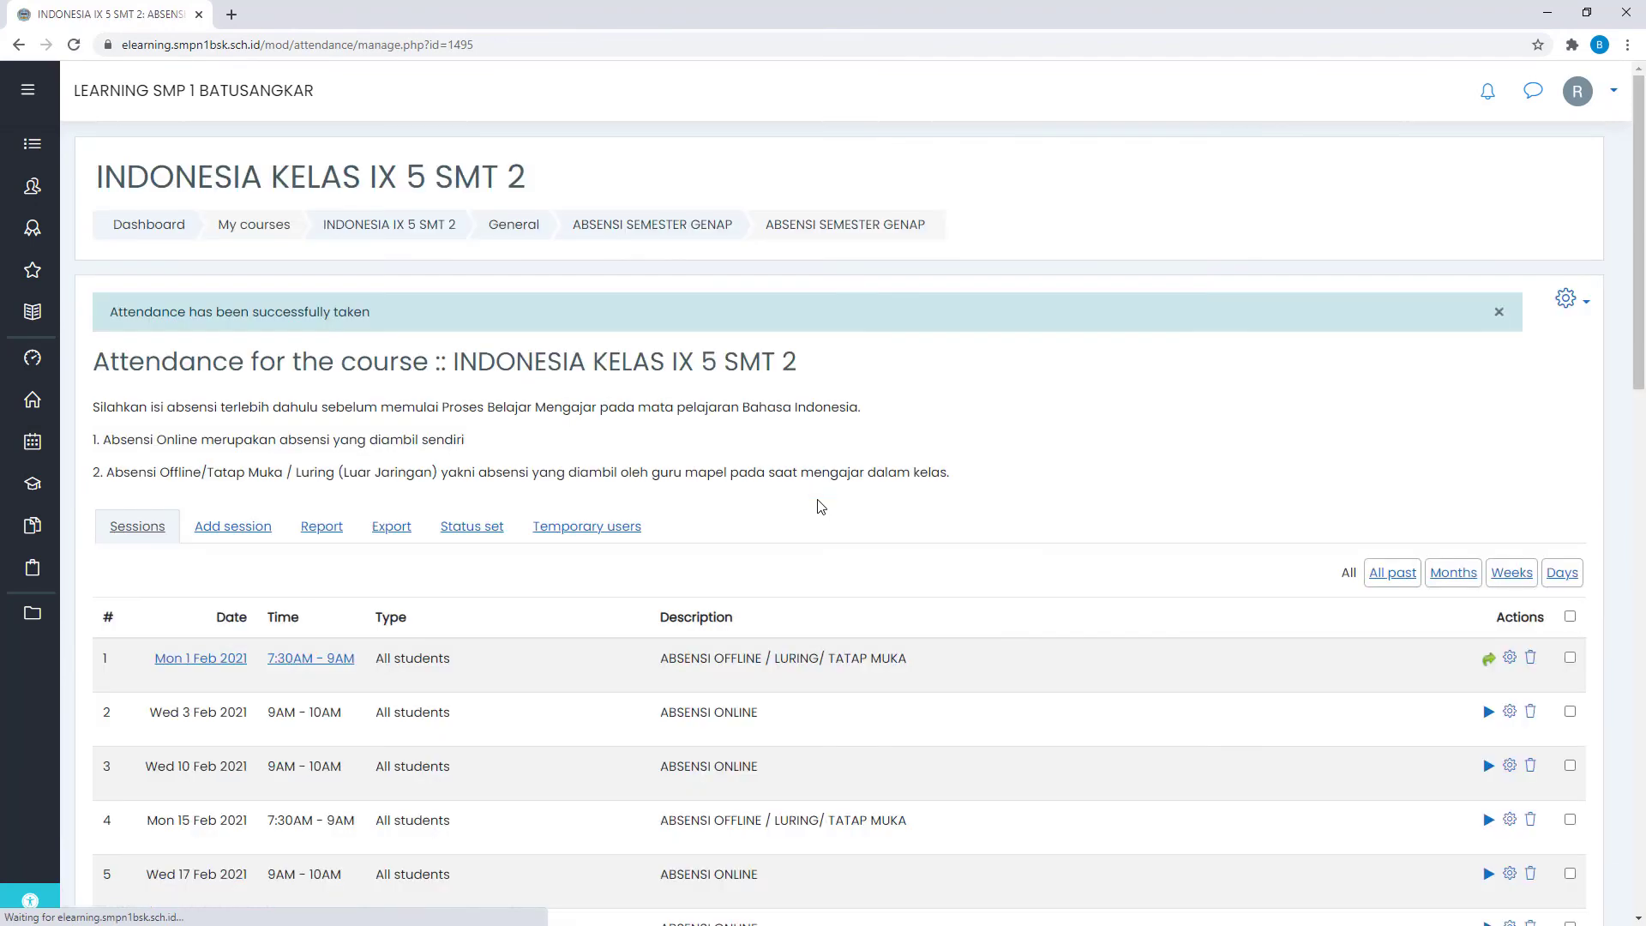
# - Reopen the attendance of the 1 Feb 2021 session to check the first four students' marks, and return to the session list
pyautogui.scroll(-9, 801, 570)
pyautogui.scroll(7, 1203, 533)
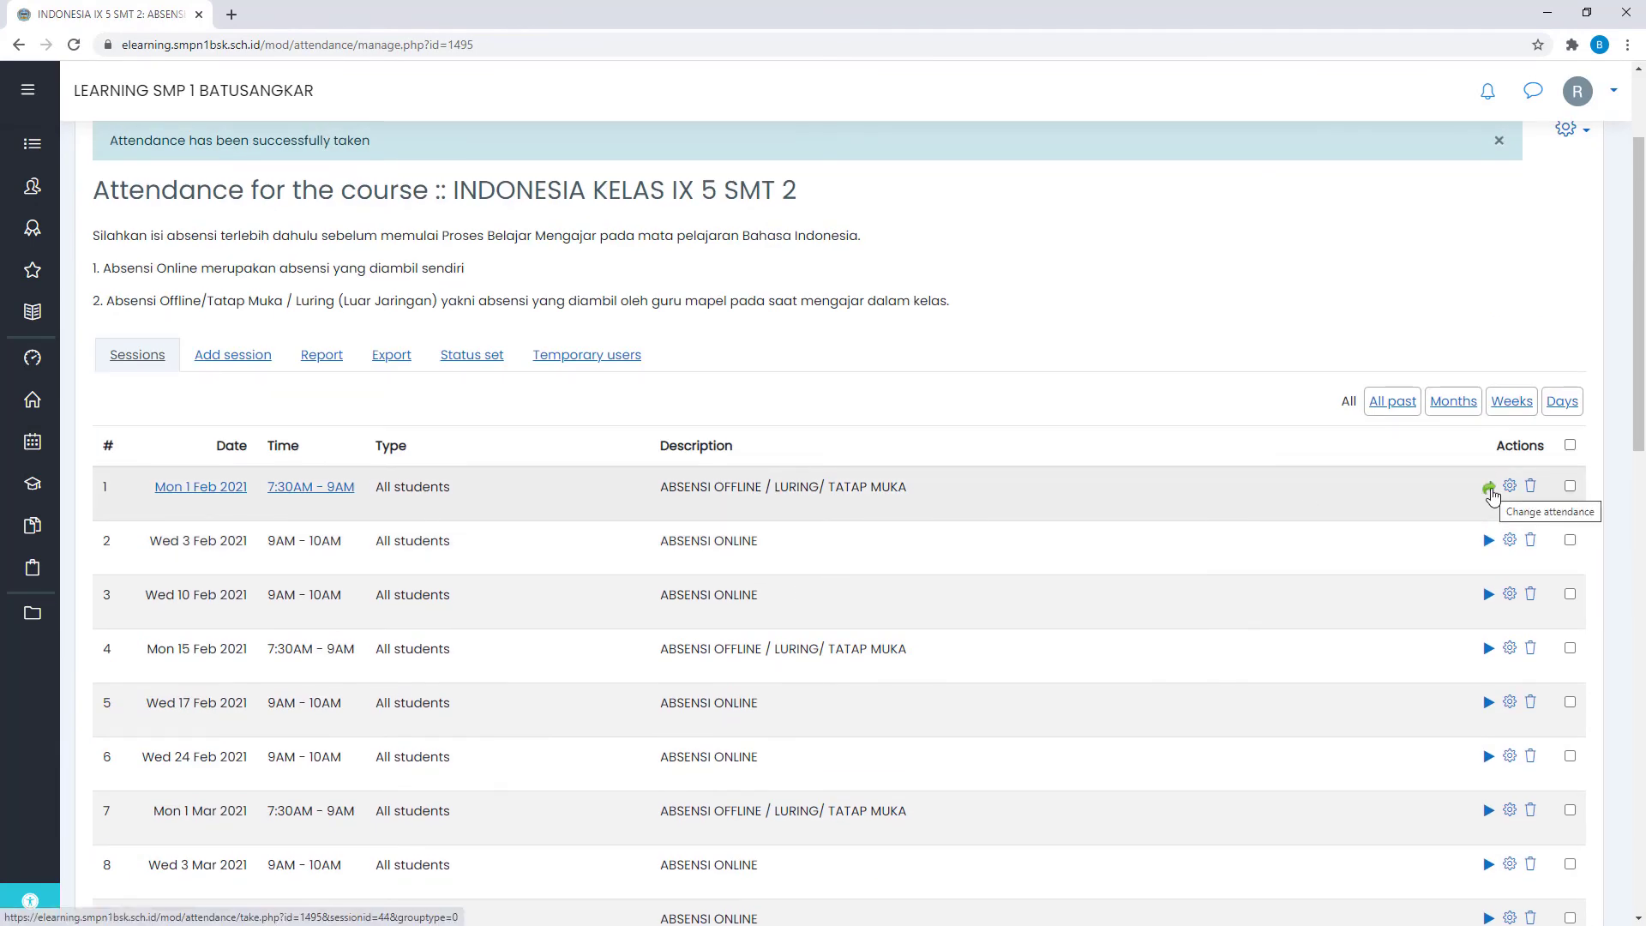
pyautogui.click(1490, 489)
pyautogui.scroll(-5, 900, 533)
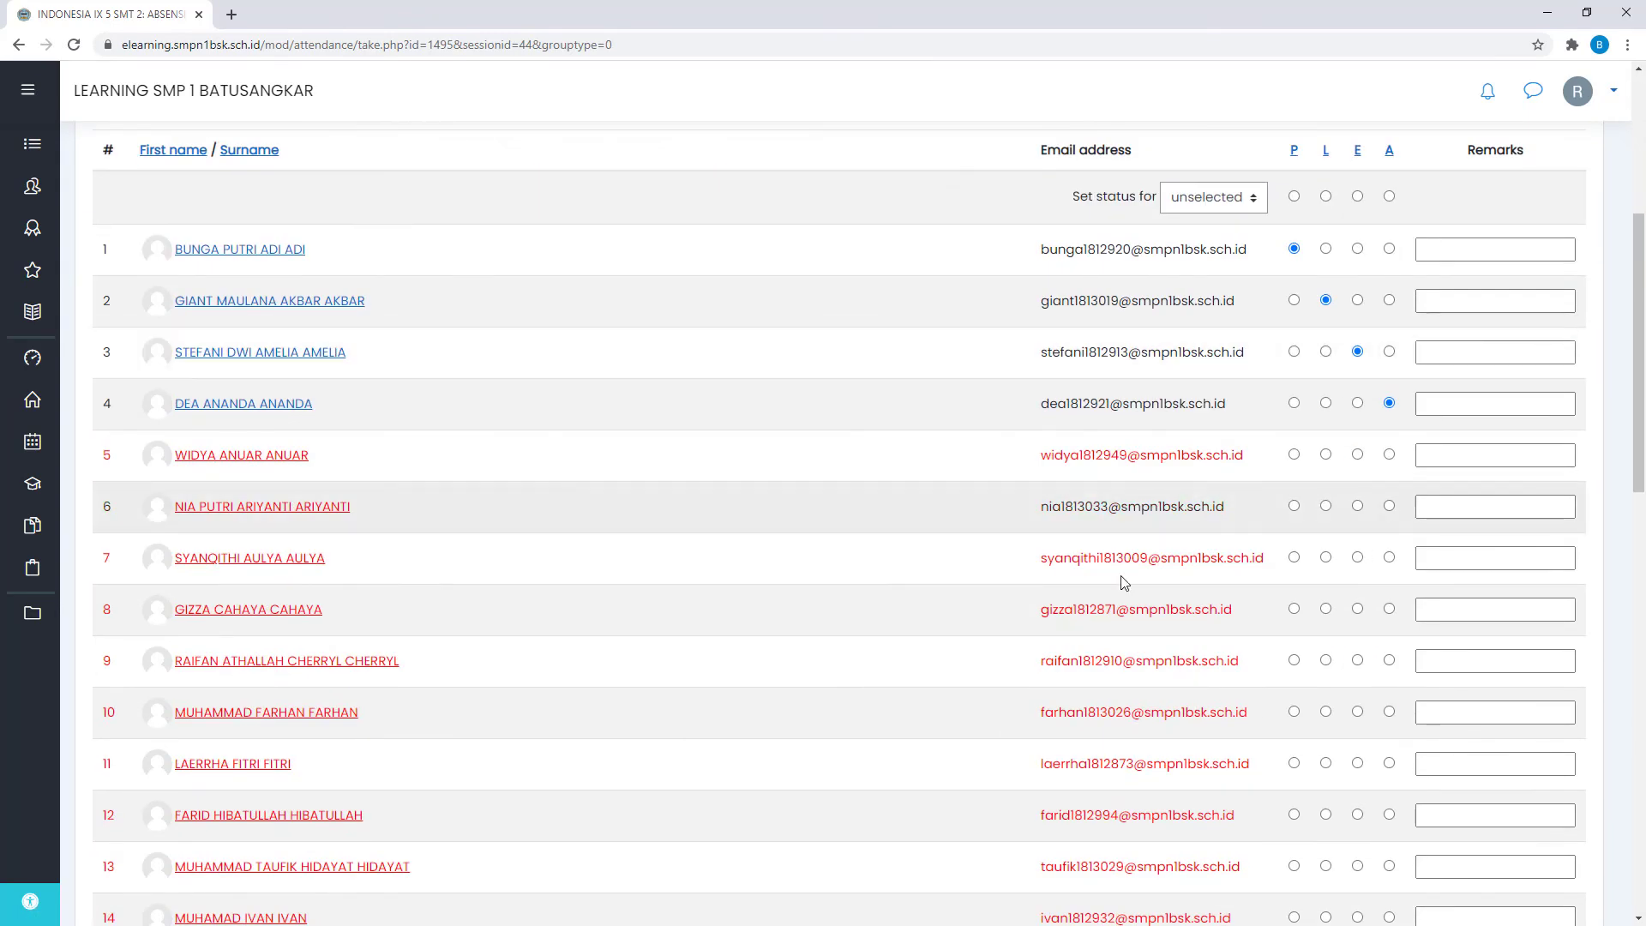
pyautogui.scroll(5, 866, 529)
pyautogui.click(162, 358)
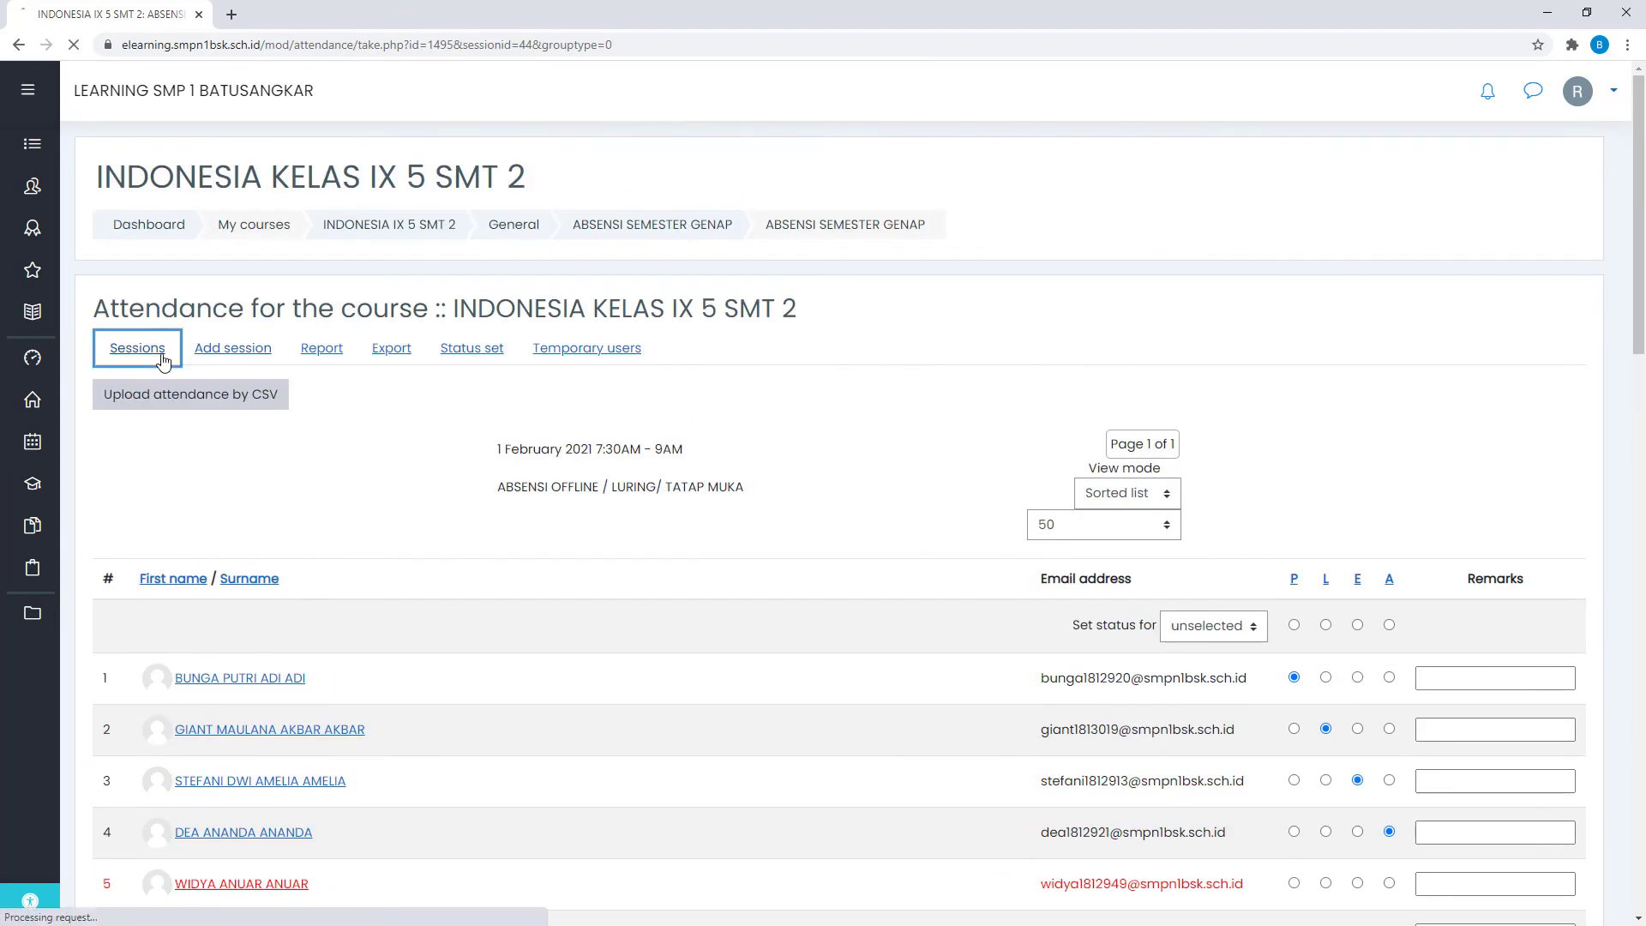
# - Open the attendance report and examine the students' marks per session, the summary, points and percentages through the last session
pyautogui.click(327, 470)
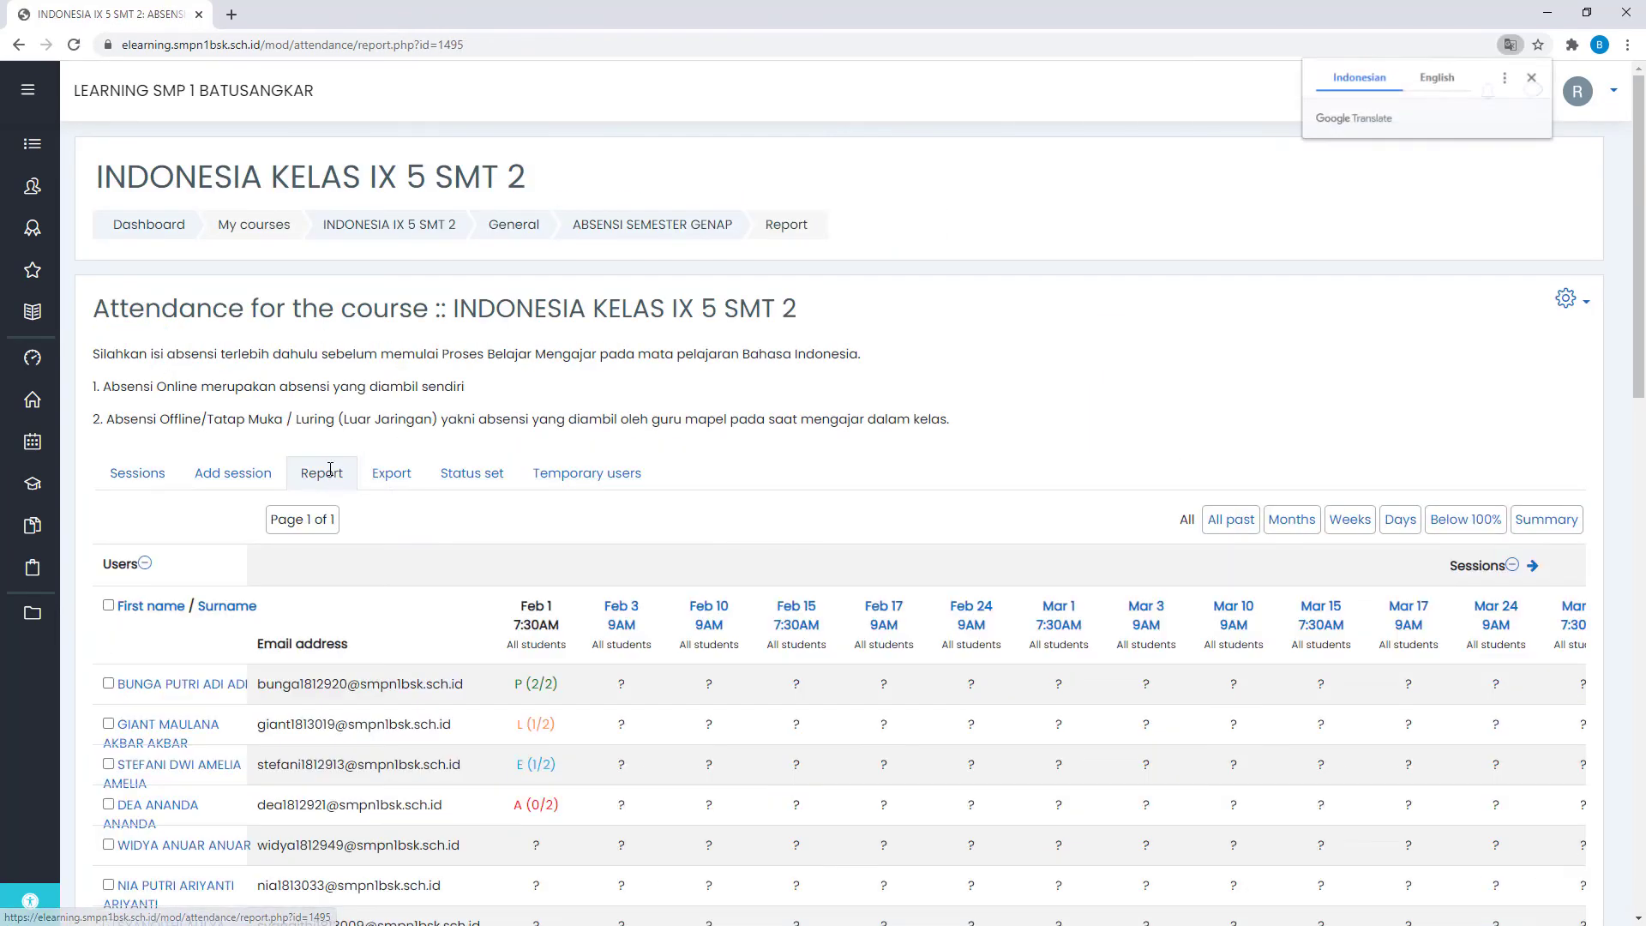
pyautogui.scroll(-3, 394, 493)
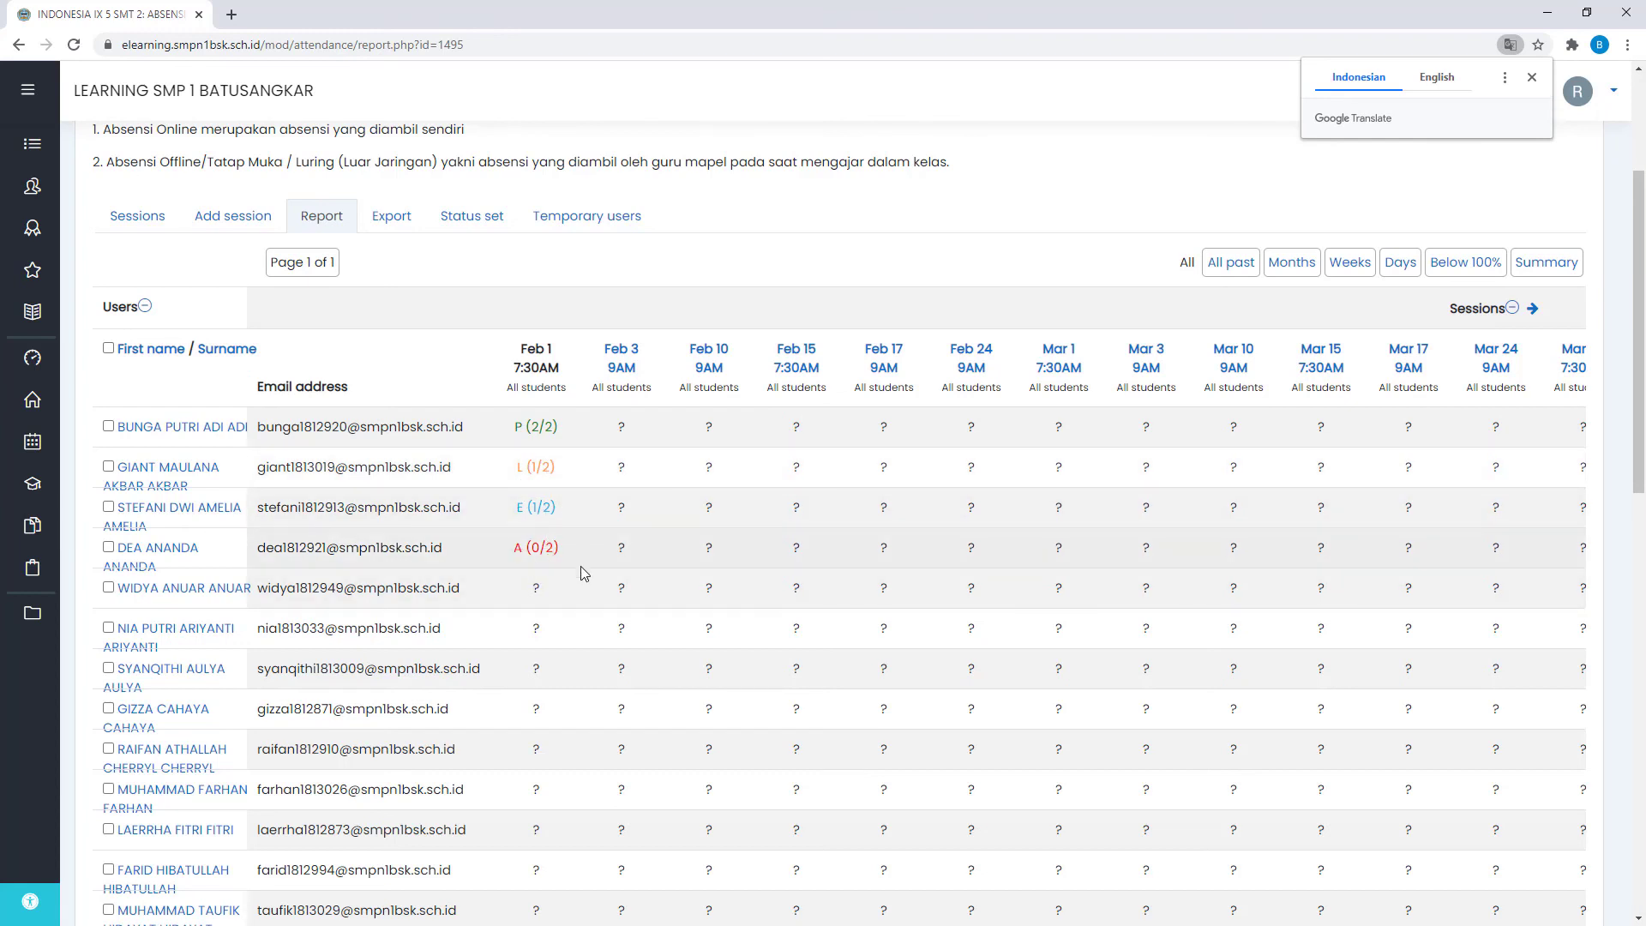
pyautogui.scroll(-15, 566, 506)
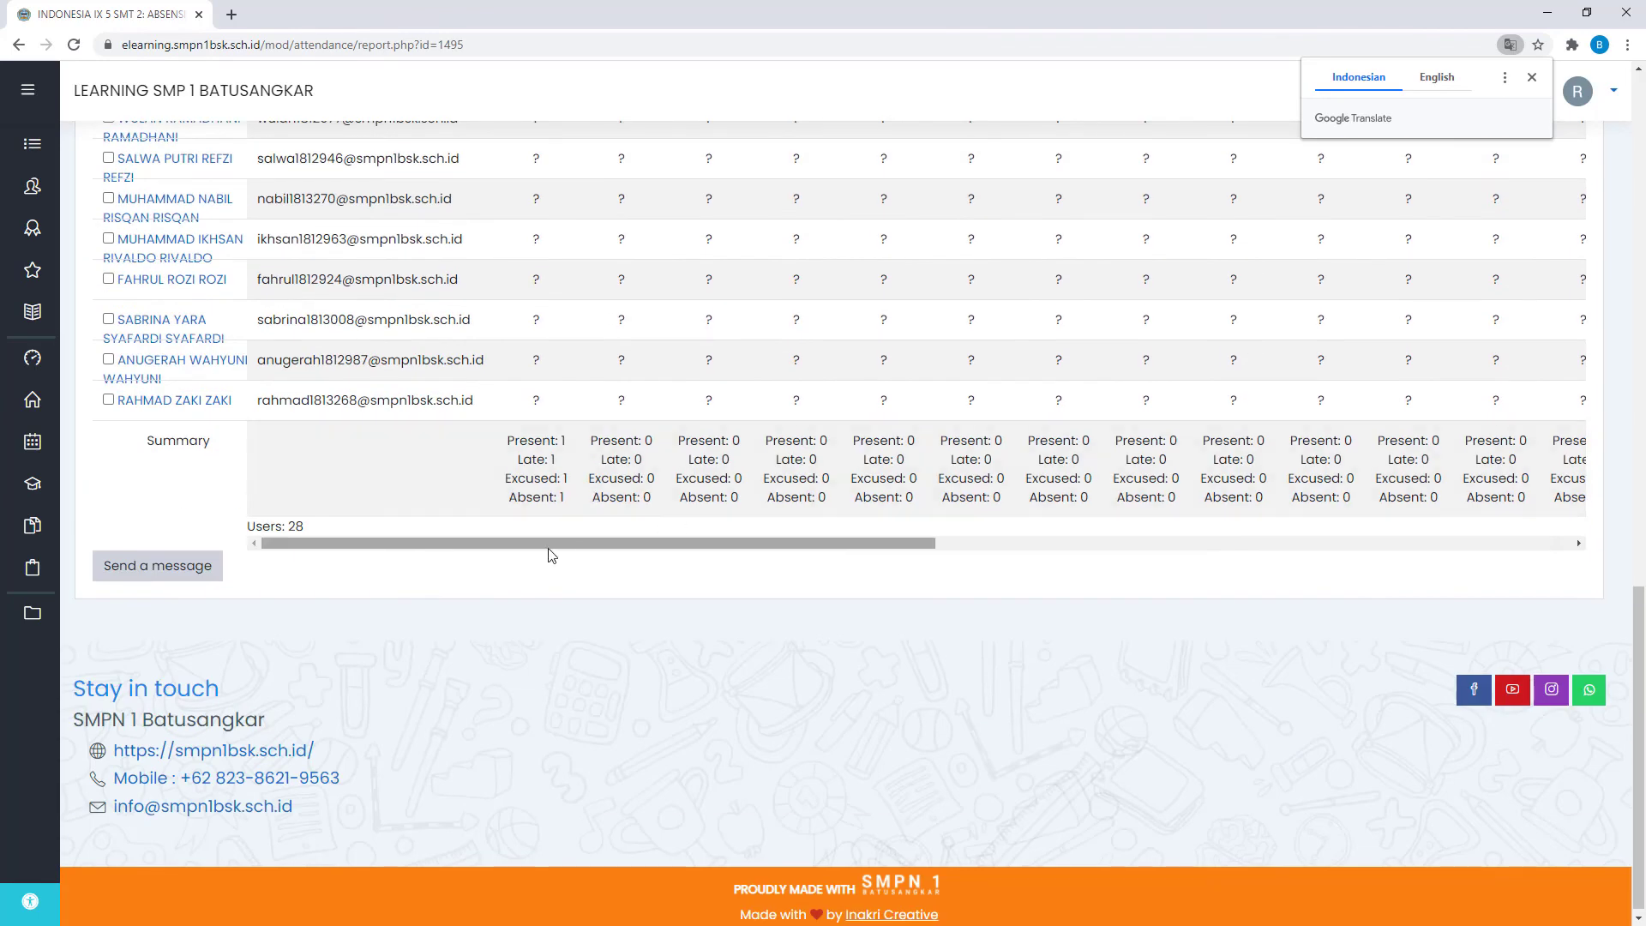
pyautogui.moveTo(548, 546); pyautogui.dragTo(1255, 530)
pyautogui.scroll(15, 1327, 514)
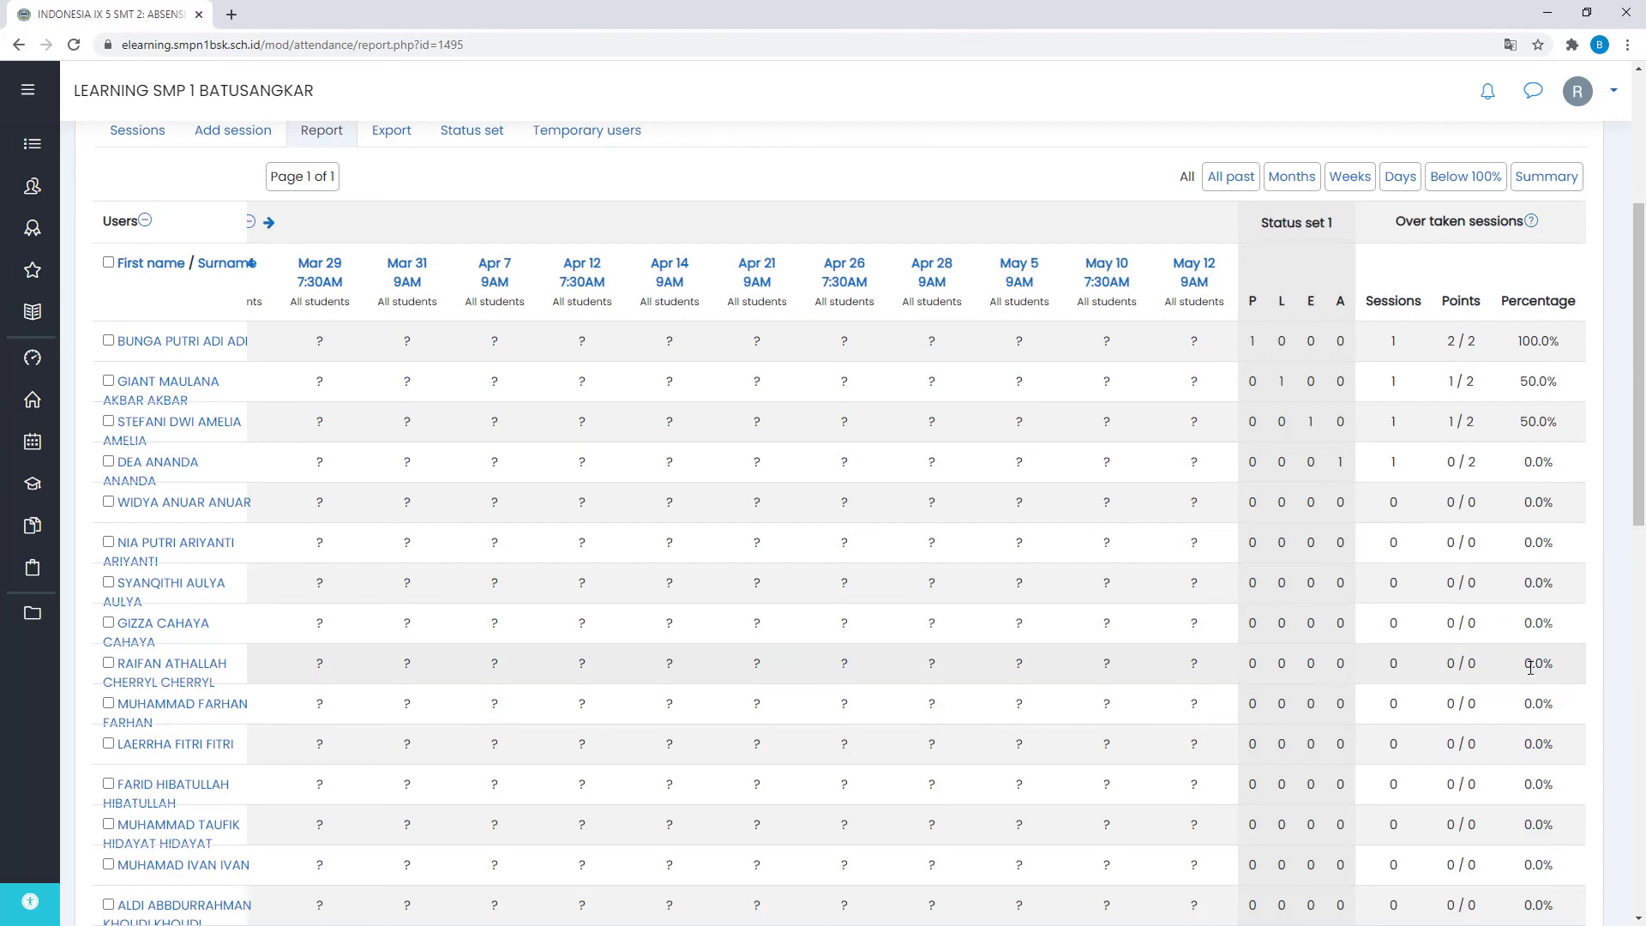
pyautogui.scroll(4, 514, 549)
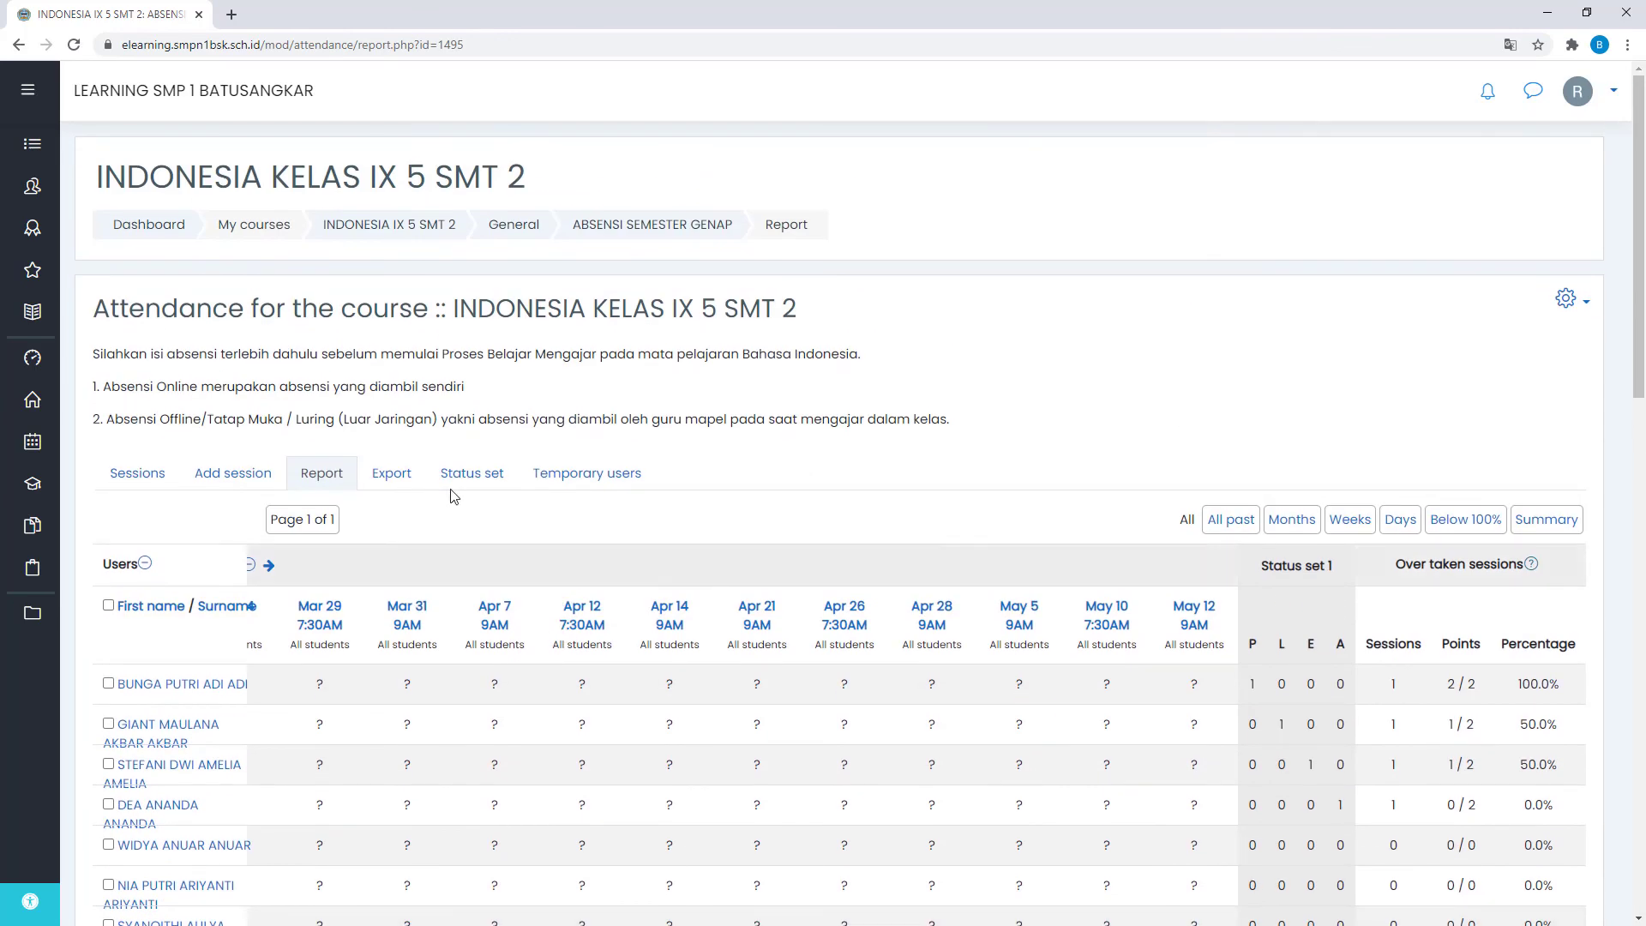
# - Review the acronym and description of each attendance status in Status set 1, from Present to Absent
pyautogui.click(467, 486)
pyautogui.scroll(-3, 173, 369)
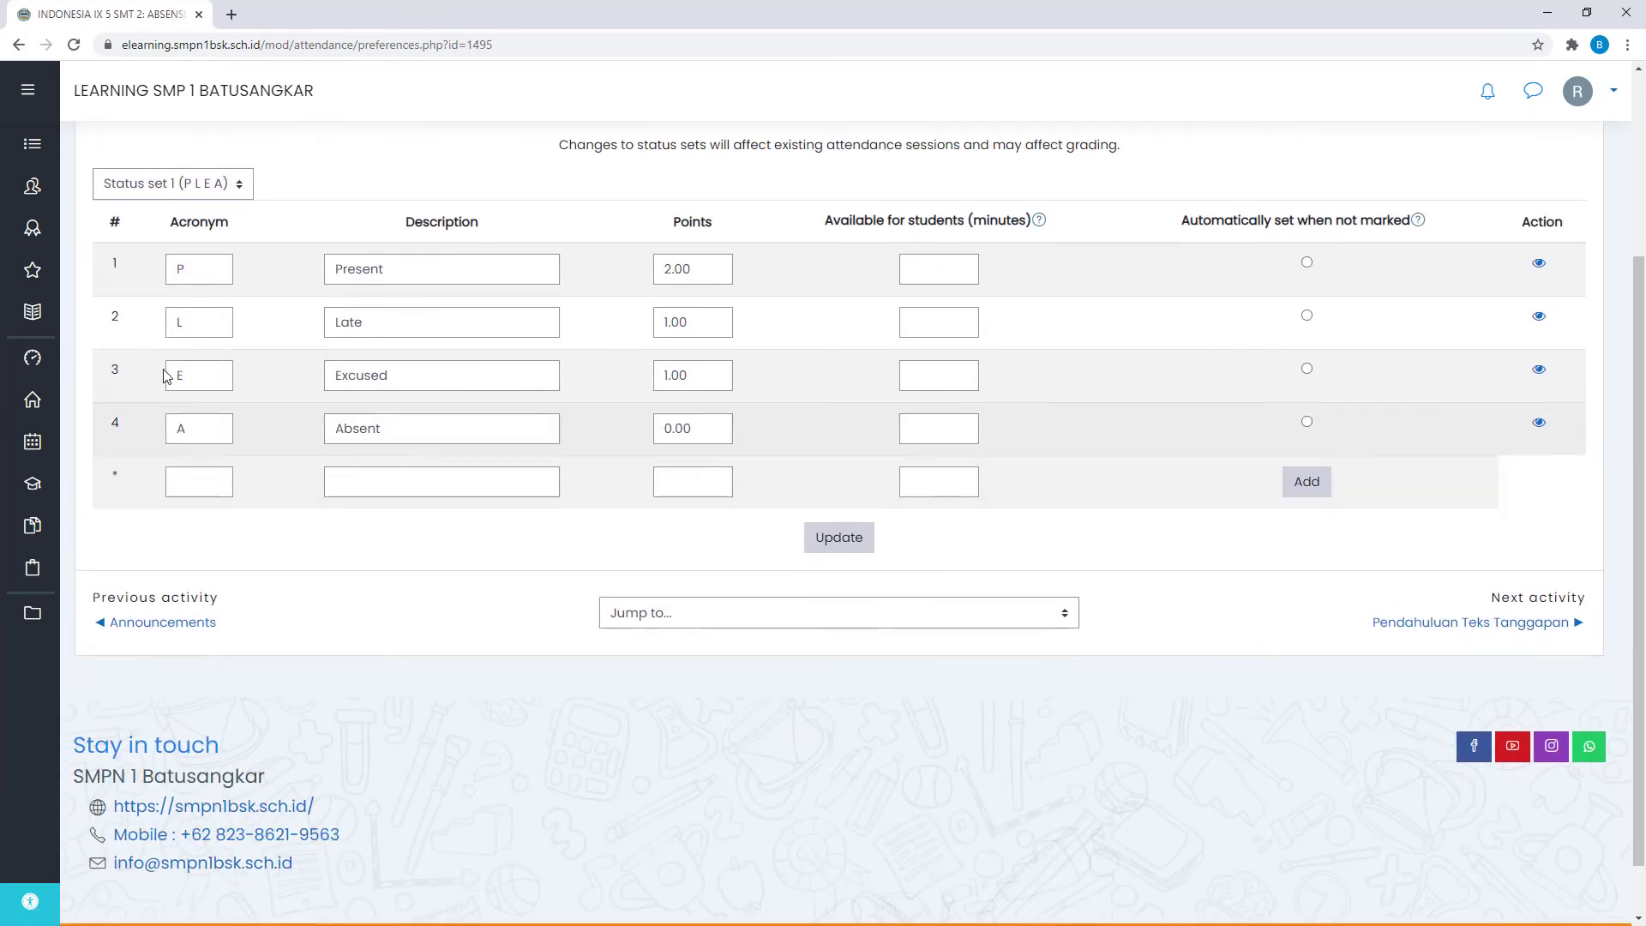
pyautogui.scroll(1, 168, 322)
pyautogui.click(188, 357)
pyautogui.click(411, 354)
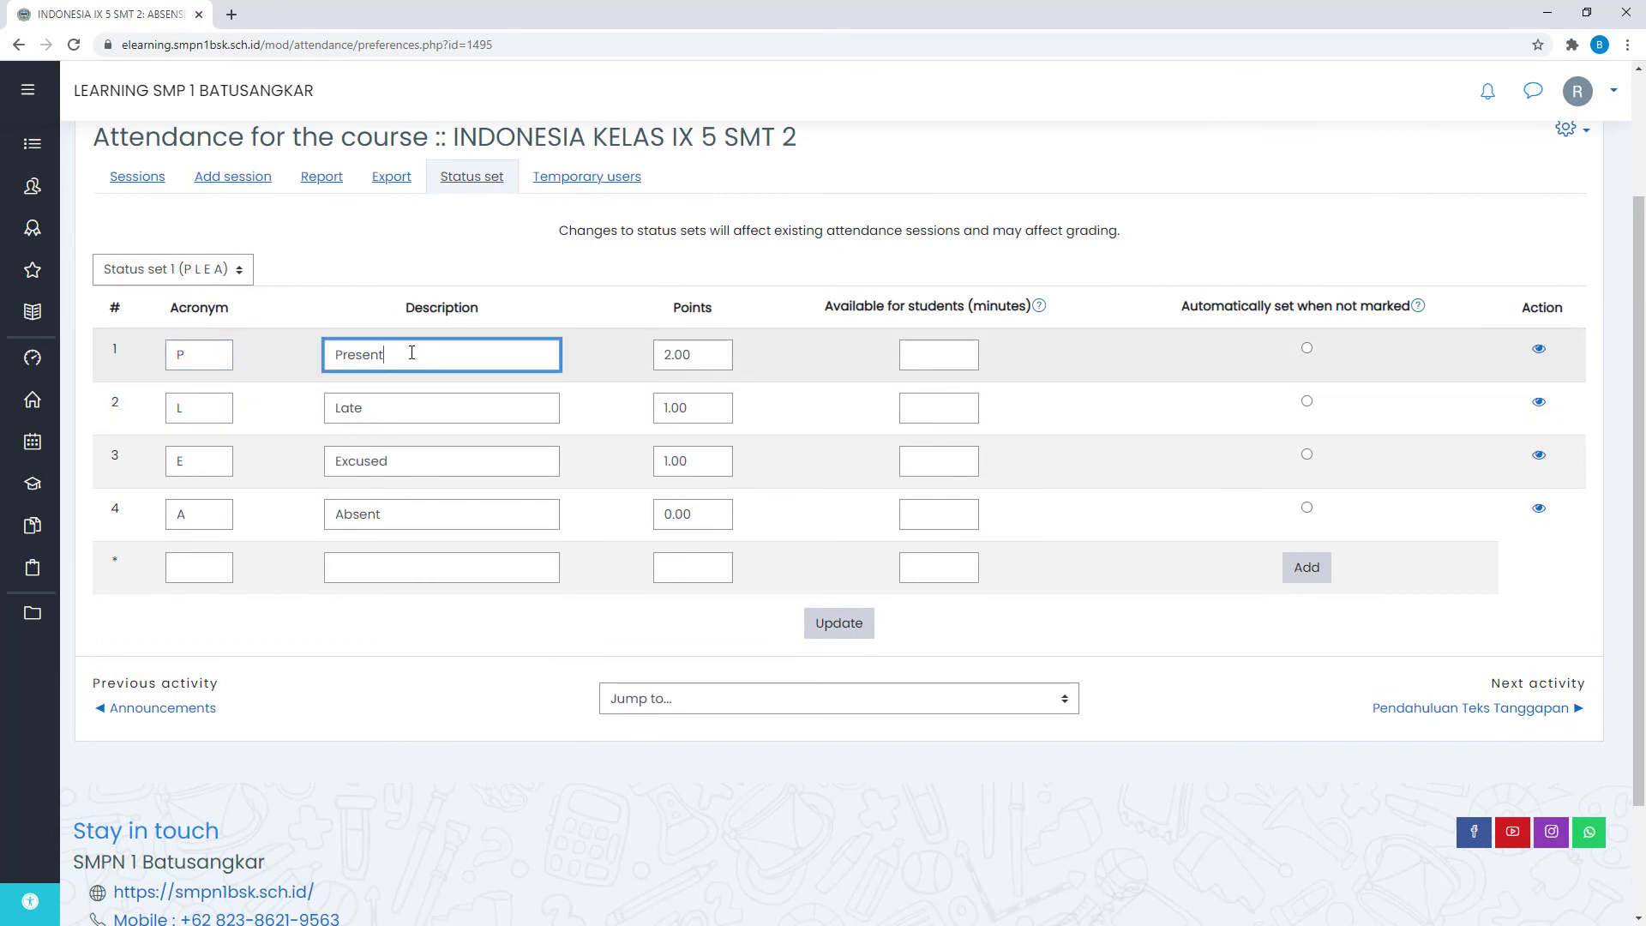
pyautogui.click(218, 415)
pyautogui.click(408, 408)
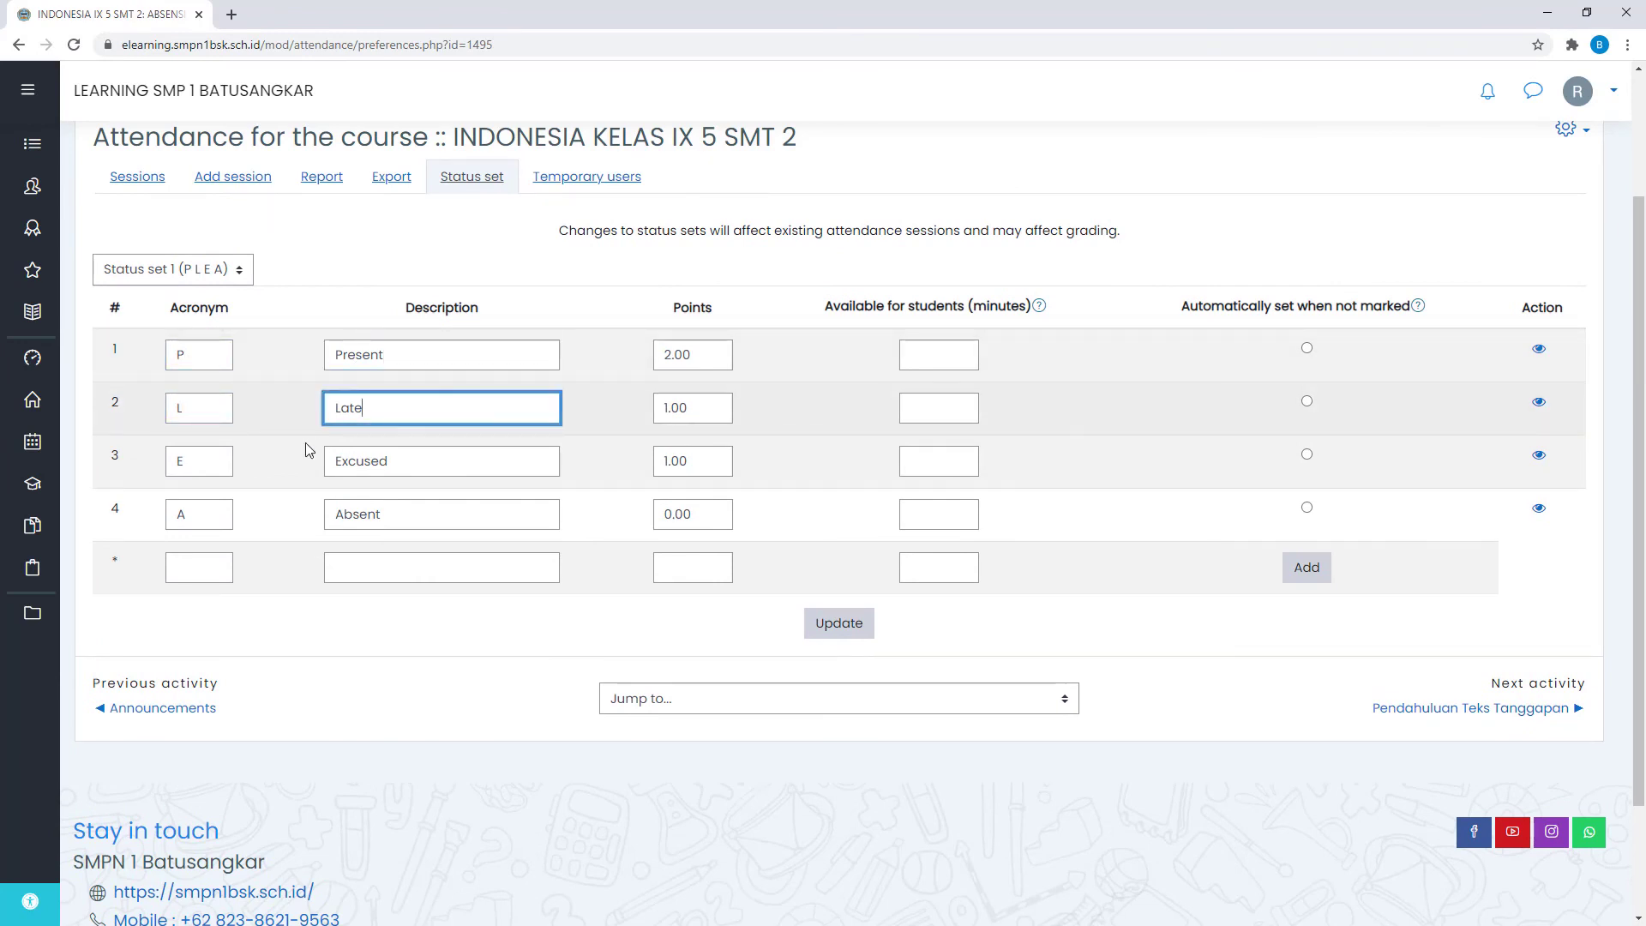
pyautogui.click(206, 461)
pyautogui.click(470, 460)
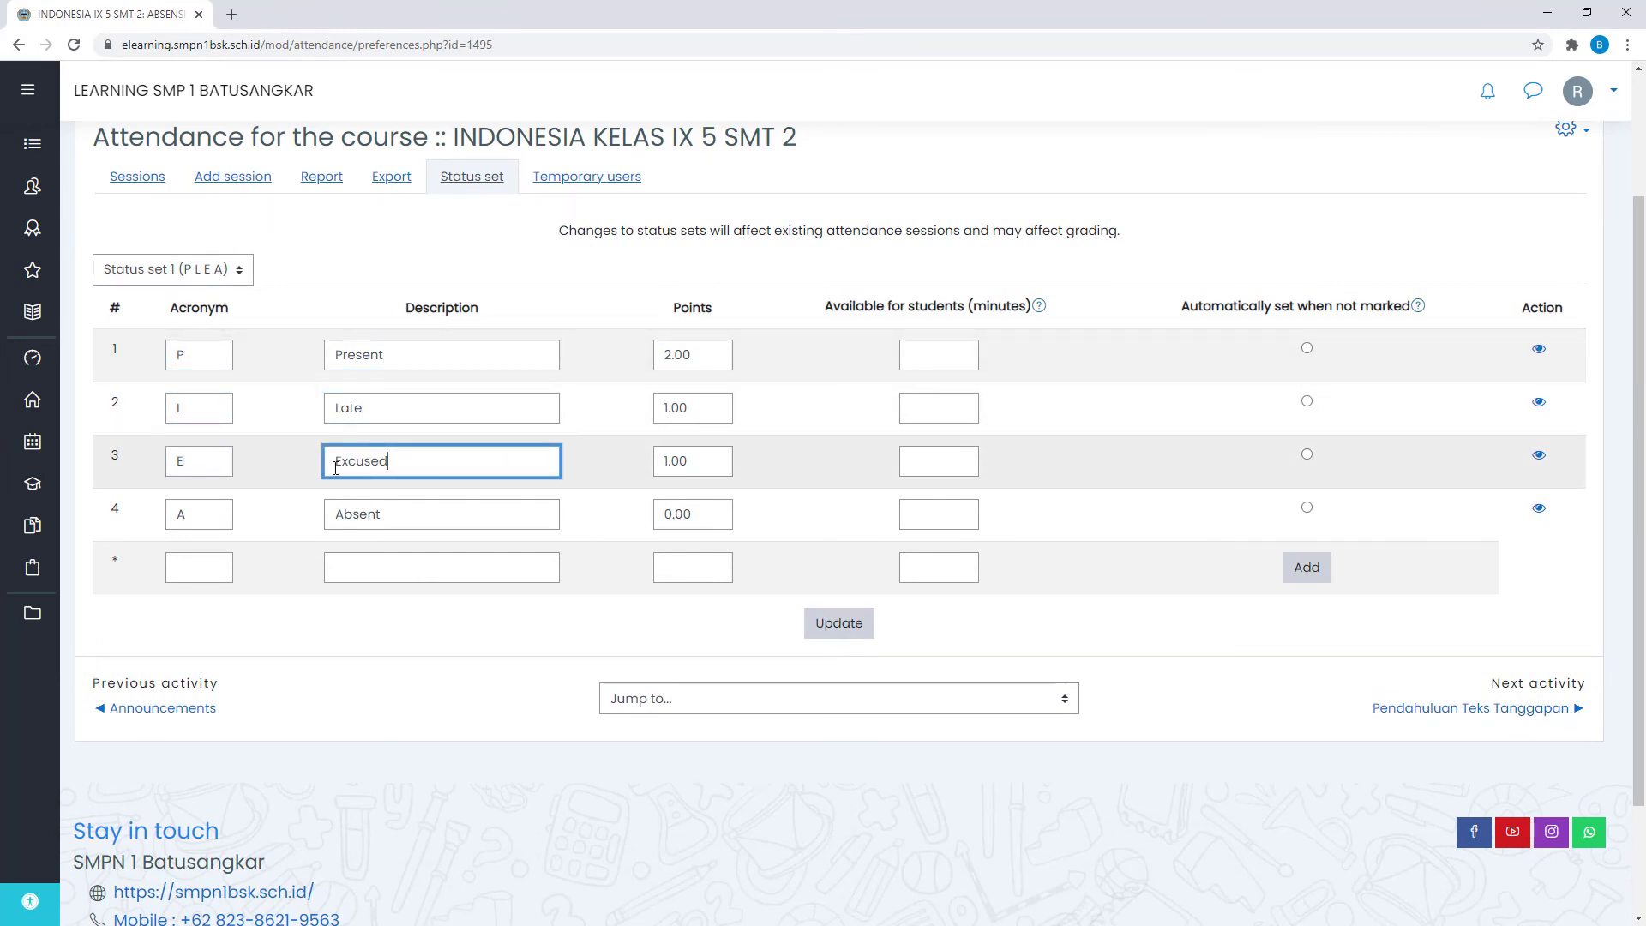
pyautogui.click(229, 508)
pyautogui.click(447, 515)
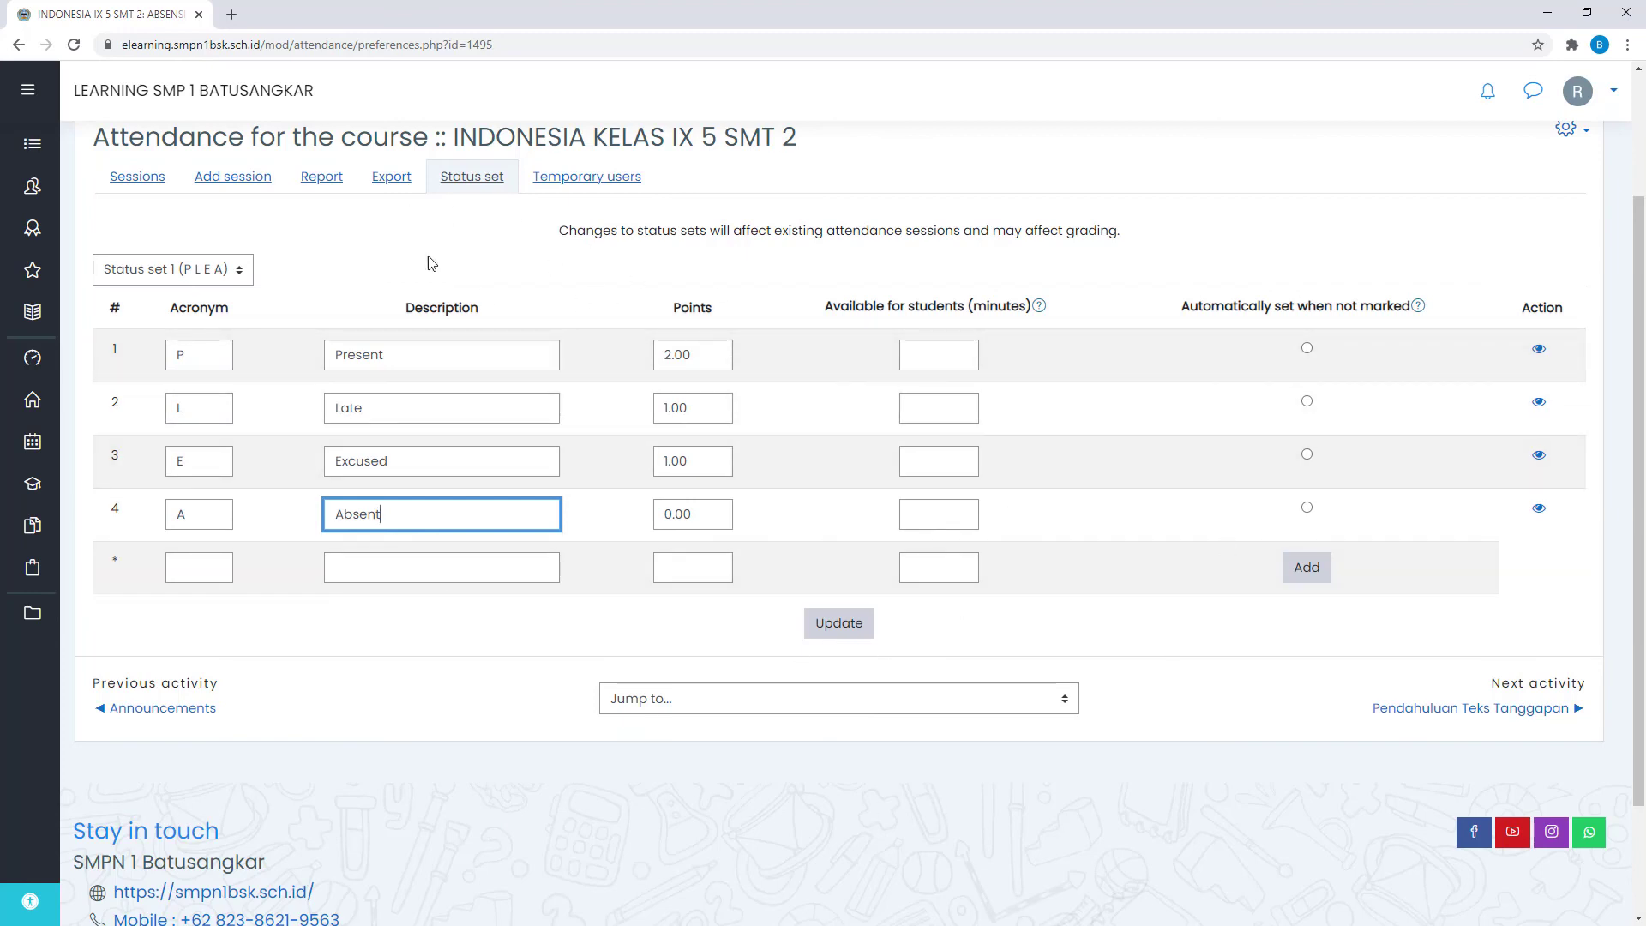
# - Look over the attendance session list again and go back to the INDONESIA KELAS IX 5 SMT 2 course page
pyautogui.click(137, 180)
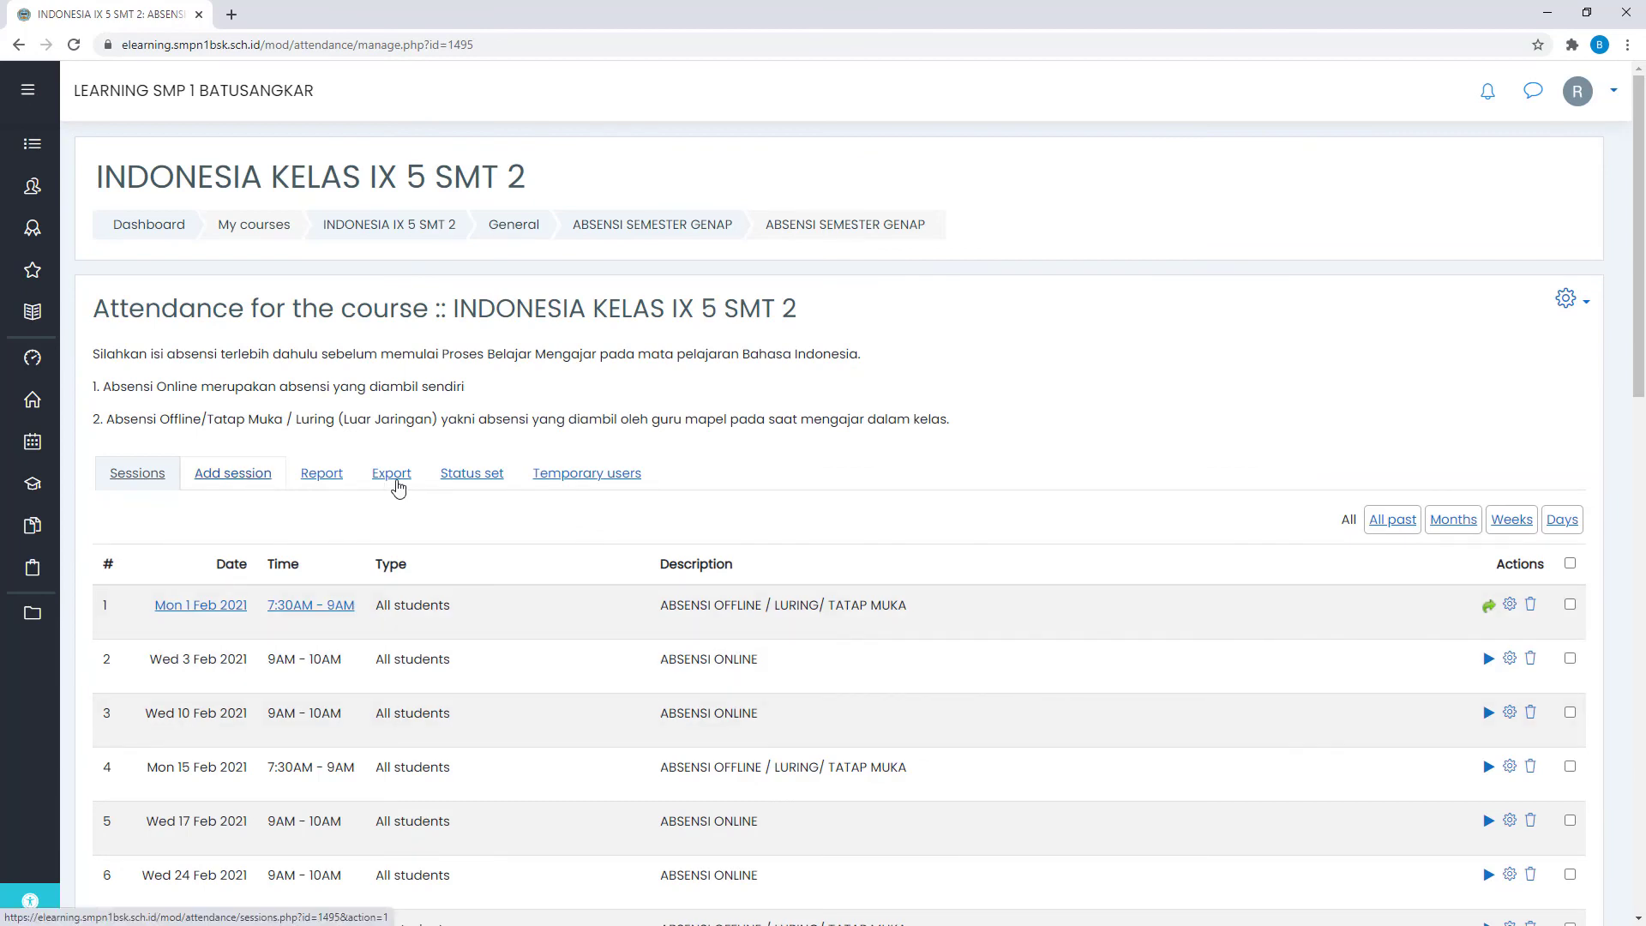
pyautogui.scroll(-2, 601, 557)
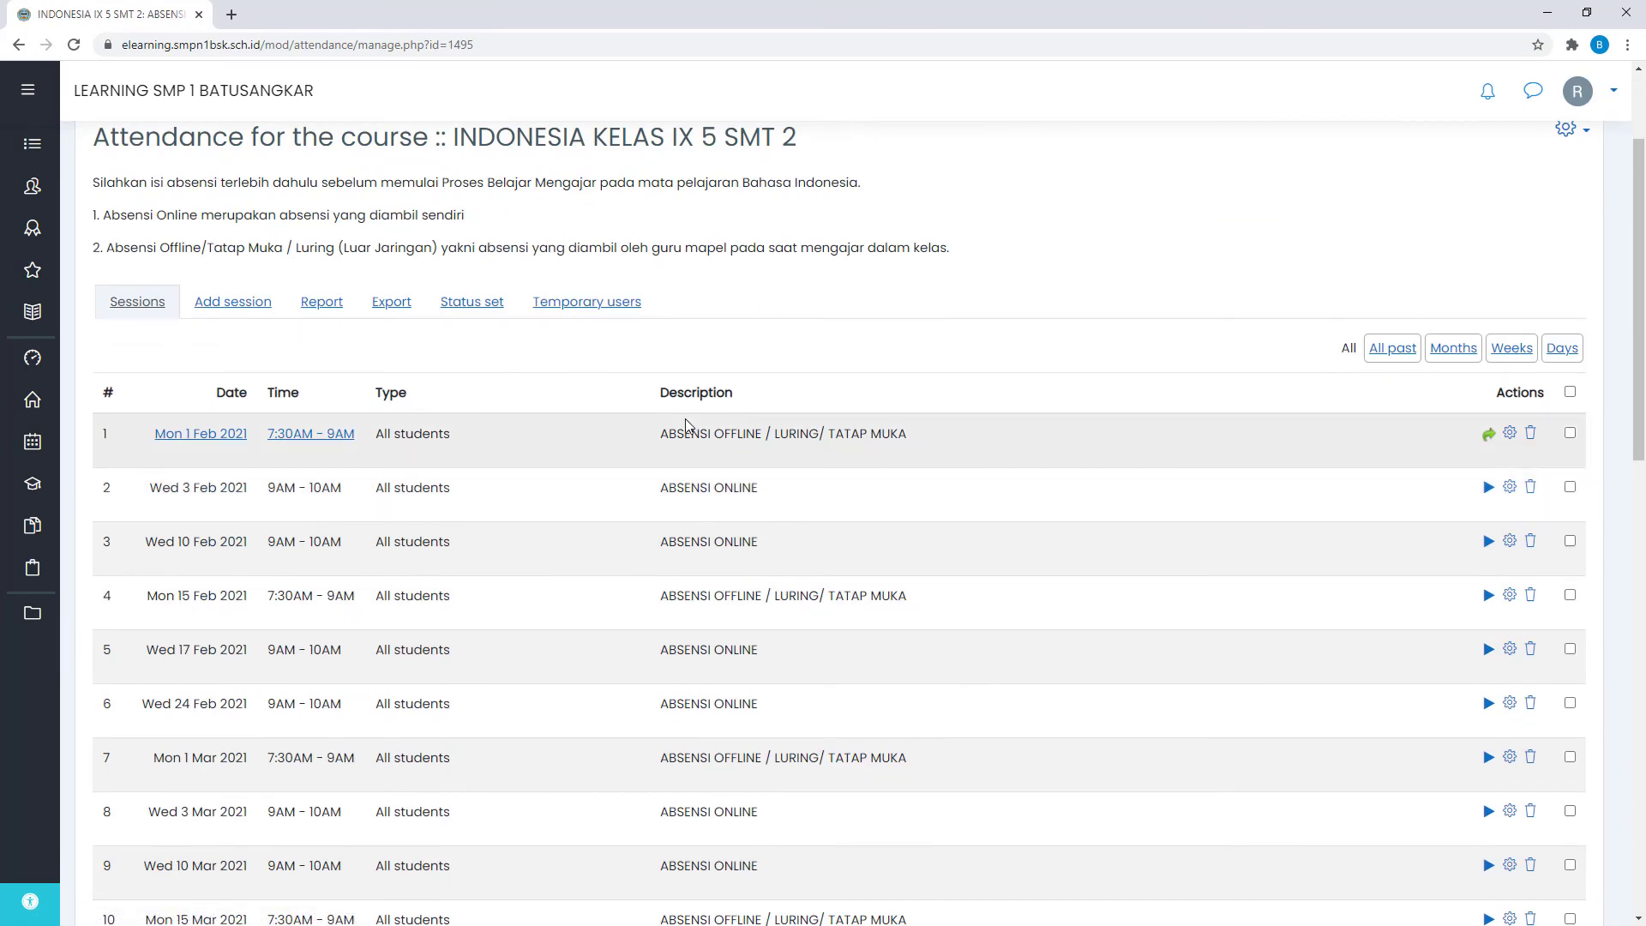
pyautogui.scroll(2, 686, 425)
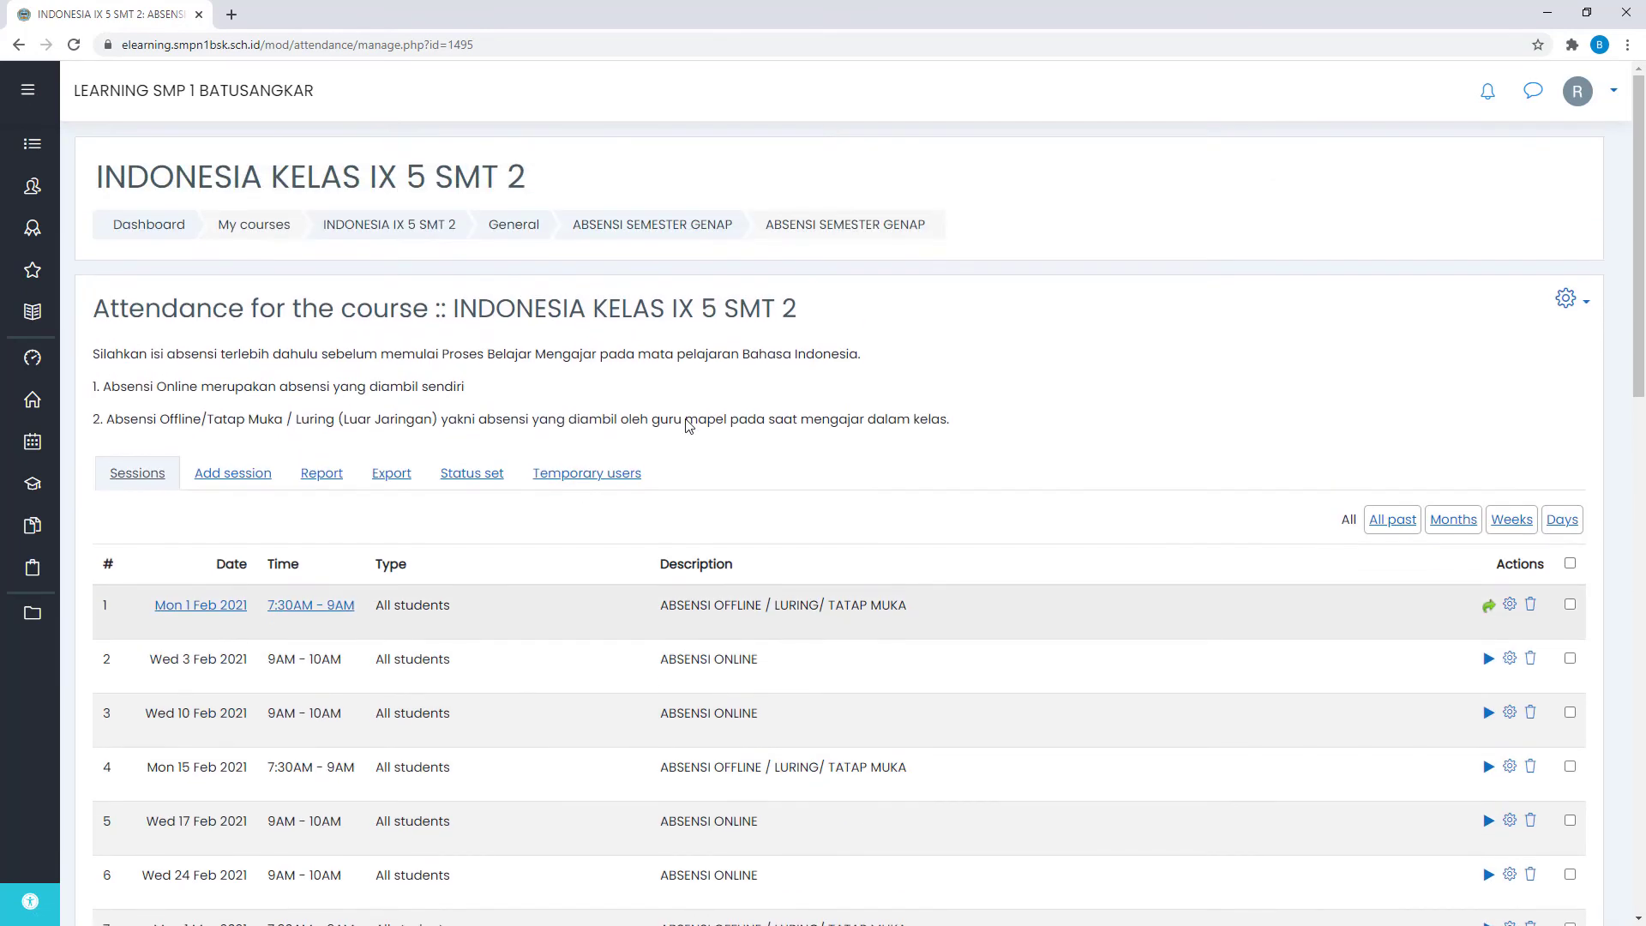
pyautogui.click(454, 234)
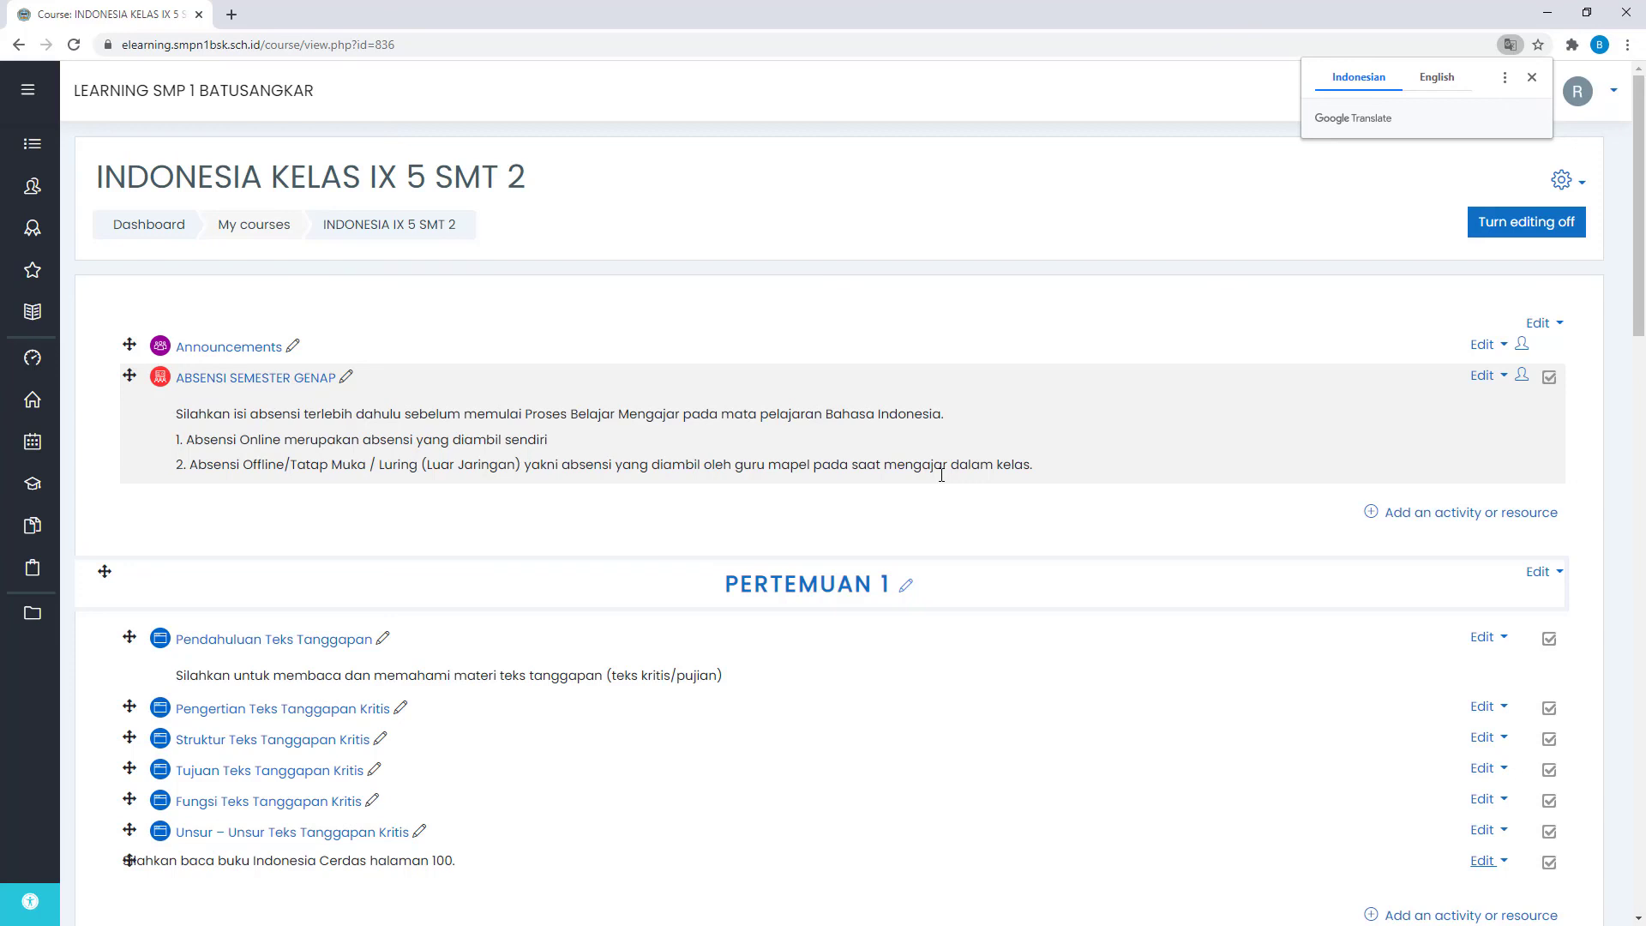
pyautogui.moveTo(99, 183); pyautogui.dragTo(347, 183)
pyautogui.click(423, 183)
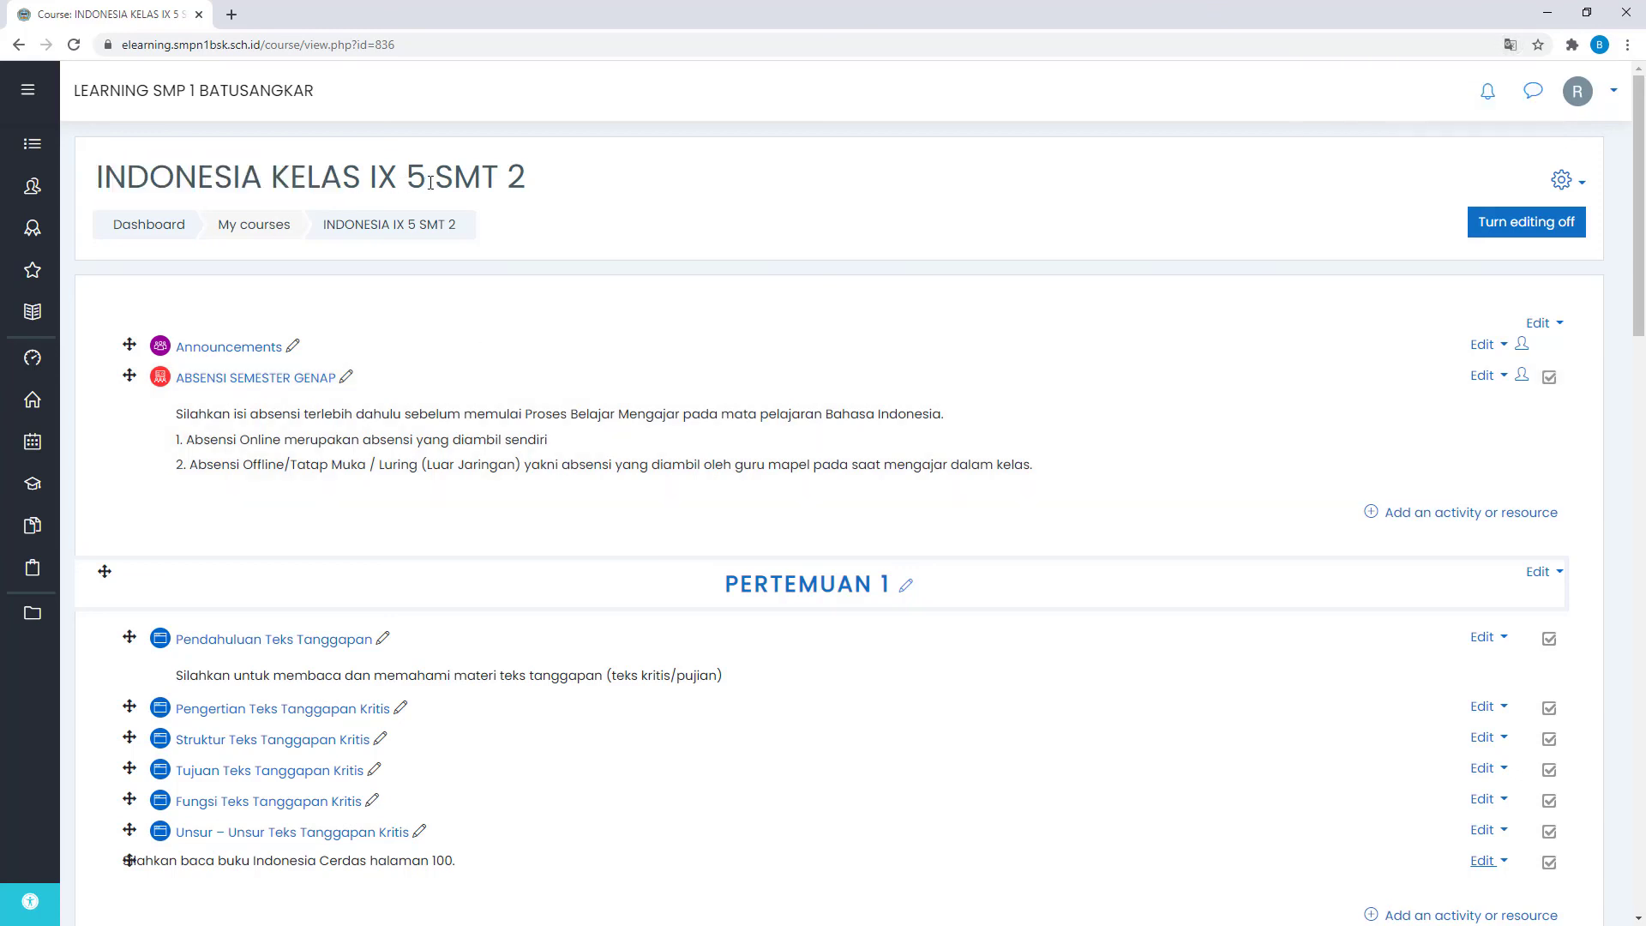